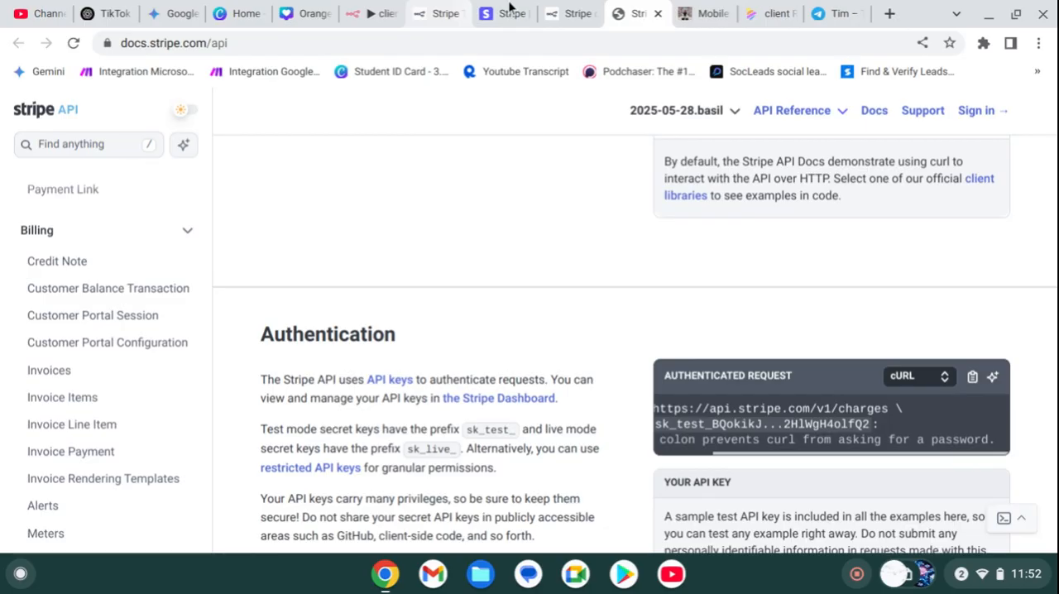
# Step: Leave the Stripe Trigger settings in the n8n clients workflow and close the Stripe and related n8n documentation tabs
pyautogui.click(354, 15)
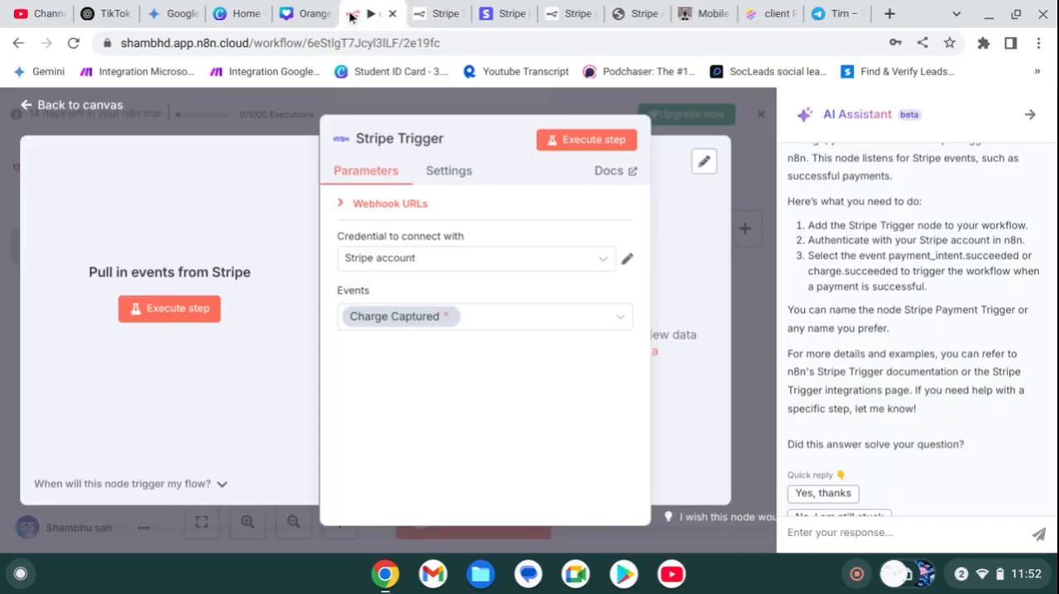
pyautogui.click(491, 111)
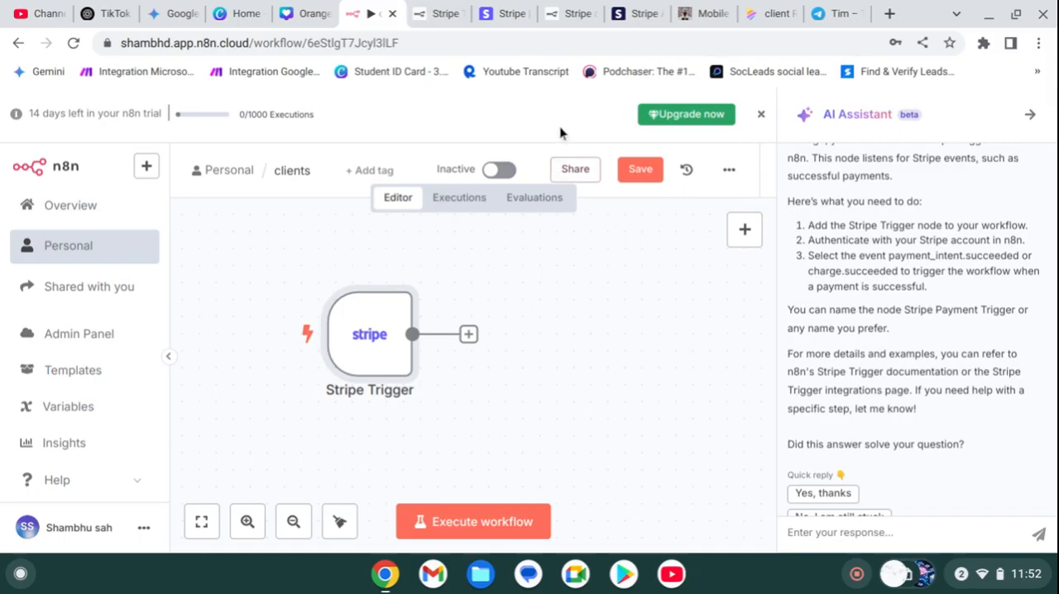
pyautogui.click(453, 12)
pyautogui.click(459, 14)
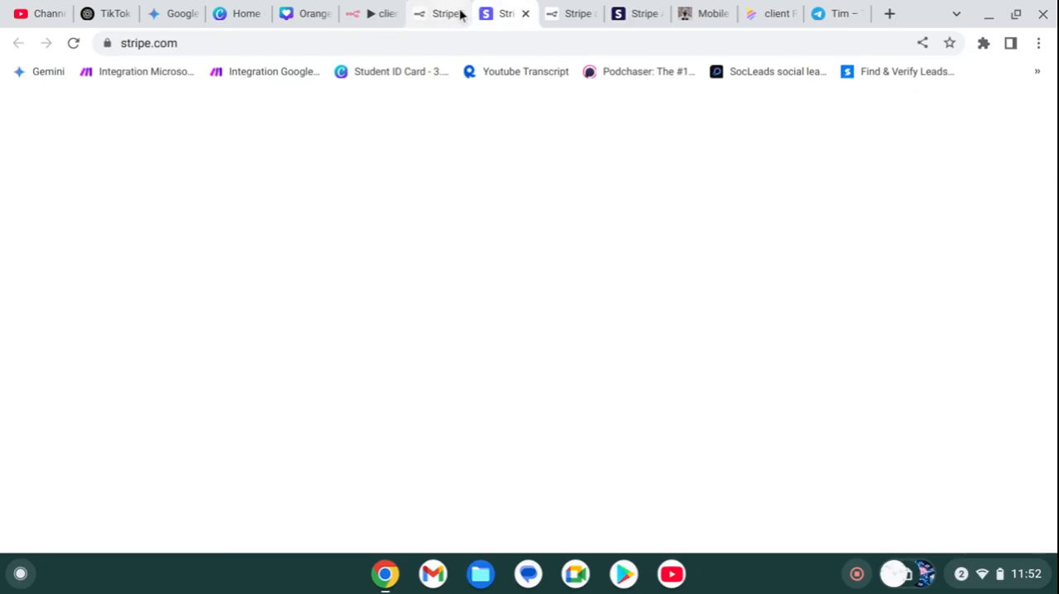
pyautogui.click(460, 13)
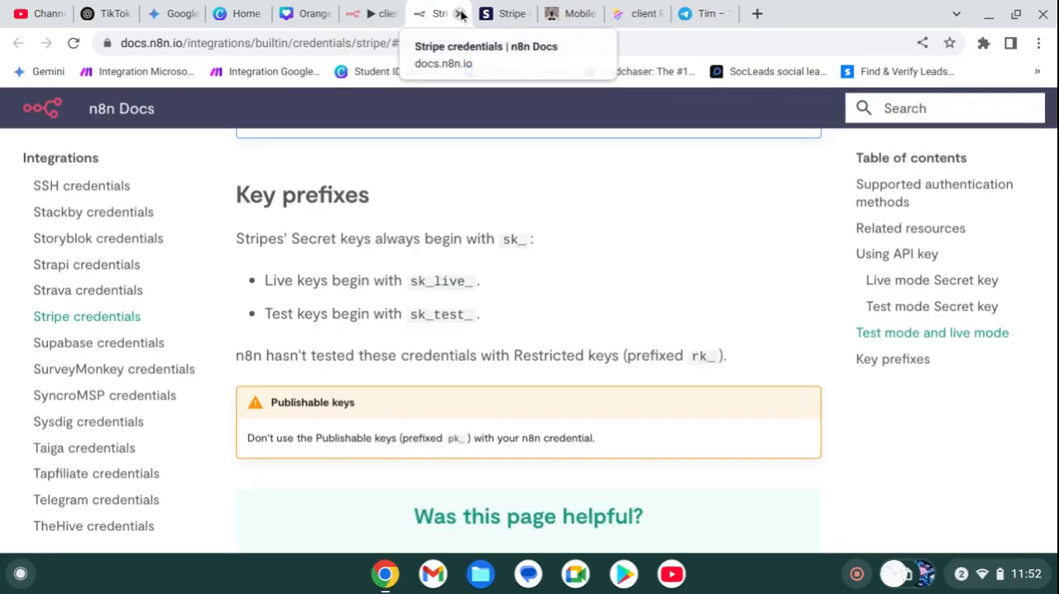
pyautogui.click(459, 14)
pyautogui.click(460, 13)
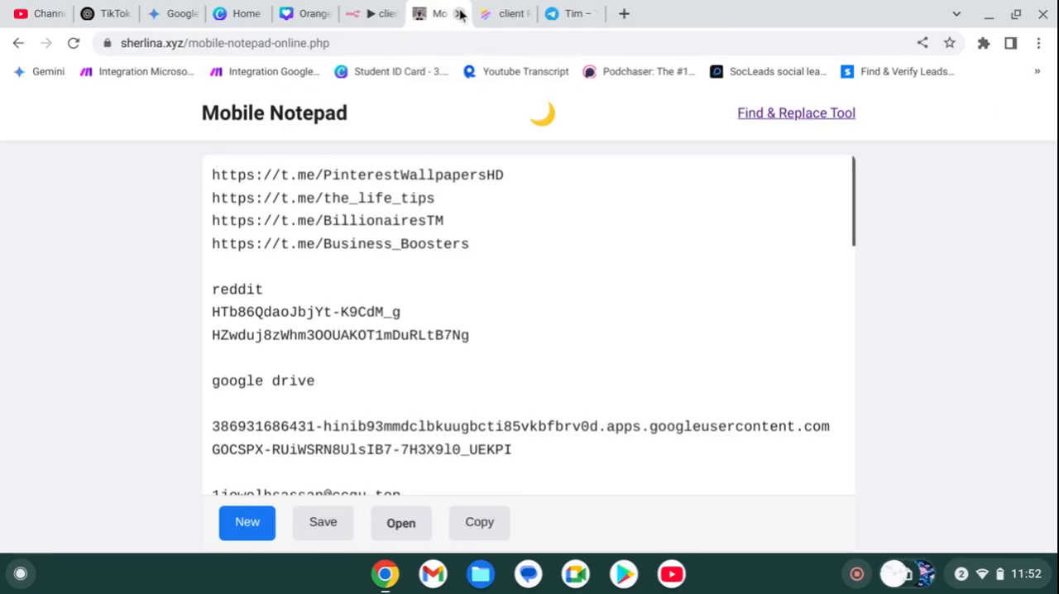
# Step: Move the Mobile Notepad tab to the end and review the client requirements and process diagrams in Napkin
pyautogui.click(494, 15)
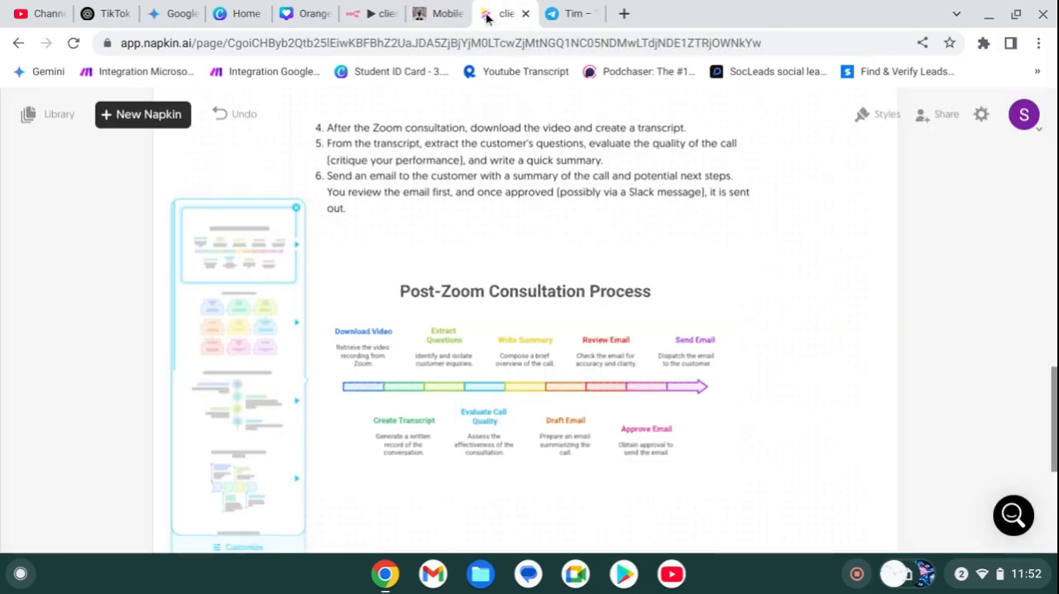
pyautogui.moveTo(443, 15); pyautogui.dragTo(563, 13)
pyautogui.click(442, 14)
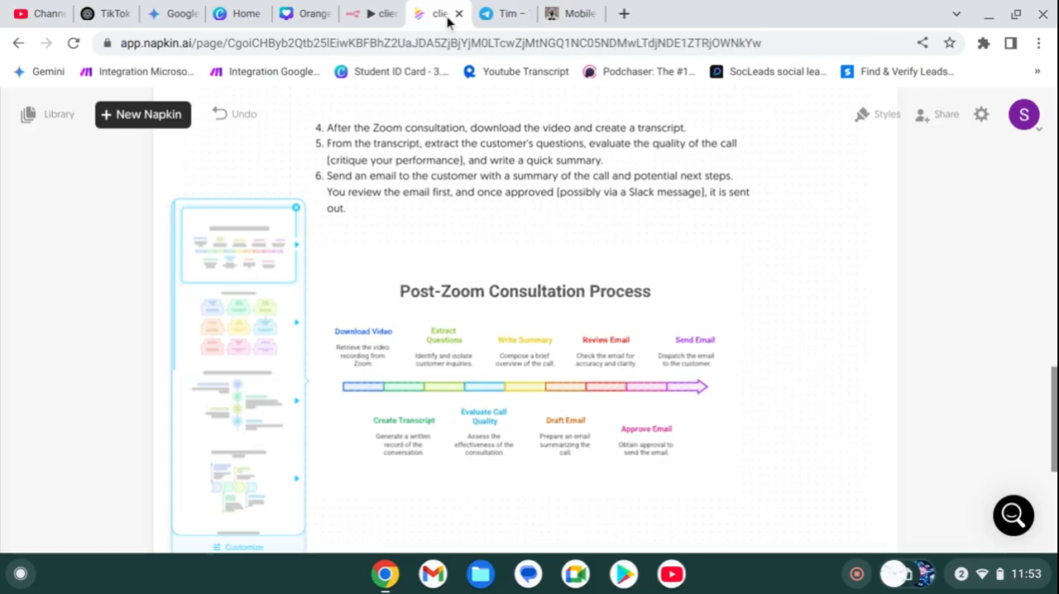
pyautogui.scroll(-1, 553, 225)
pyautogui.scroll(-1, 552, 225)
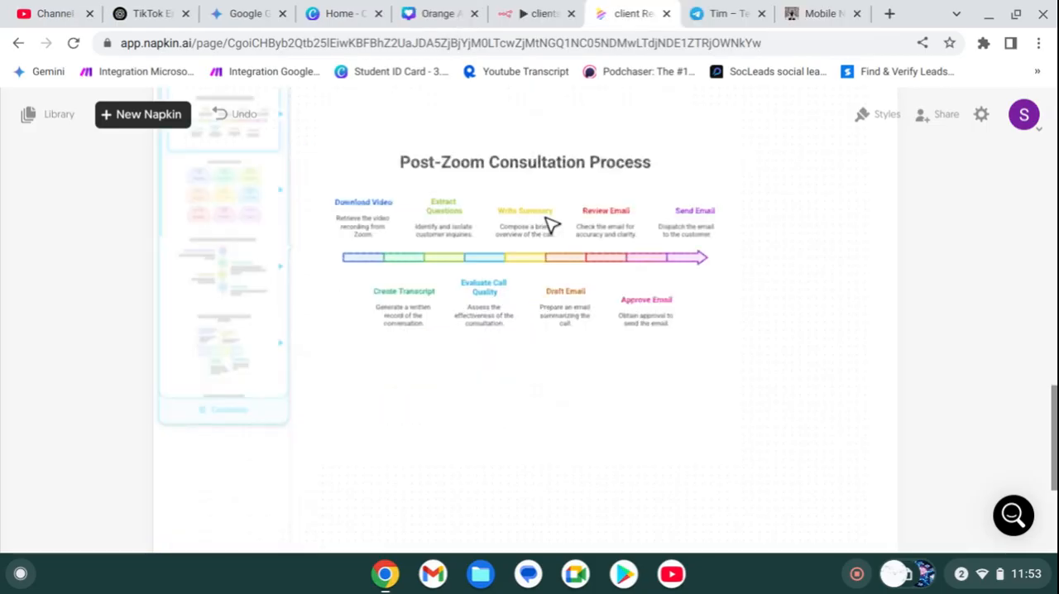
pyautogui.scroll(10, 553, 225)
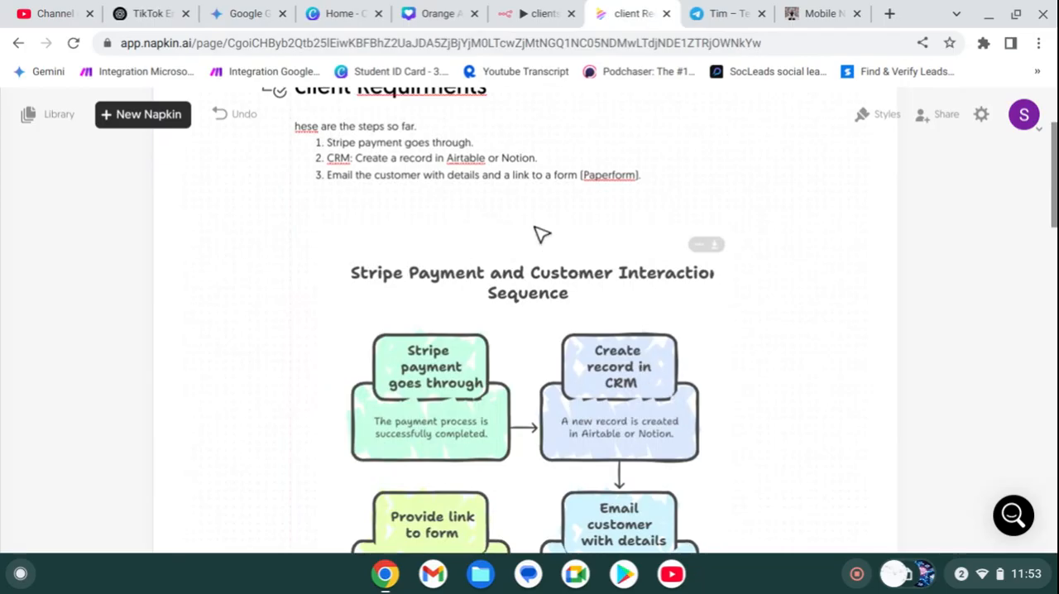
# Step: Switch to the n8n clients workflow and add an Airtable "Create a record" node after the Stripe Trigger
pyautogui.click(355, 27)
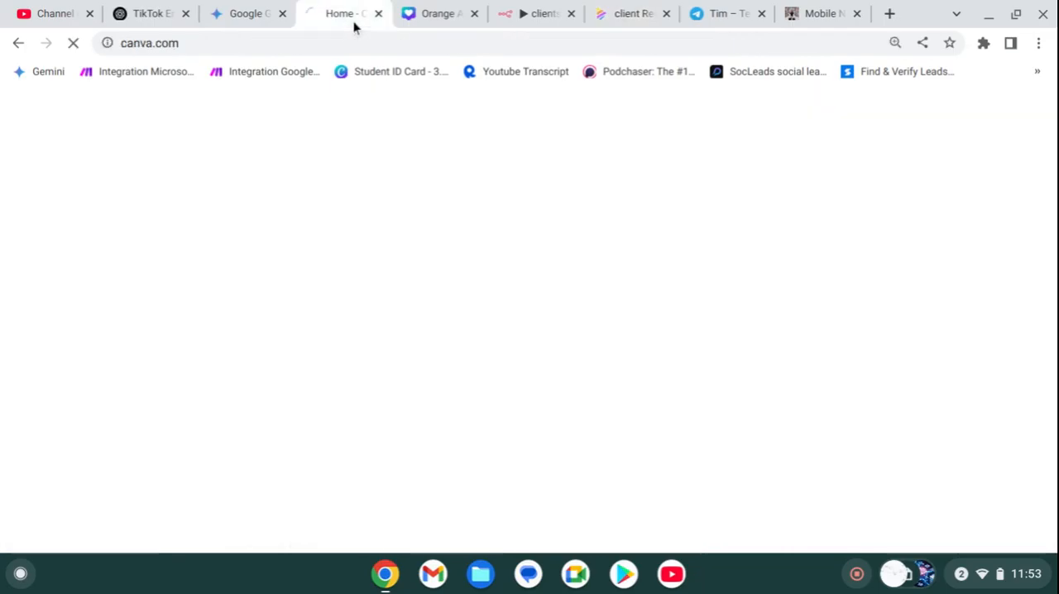
pyautogui.click(444, 10)
pyautogui.click(534, 13)
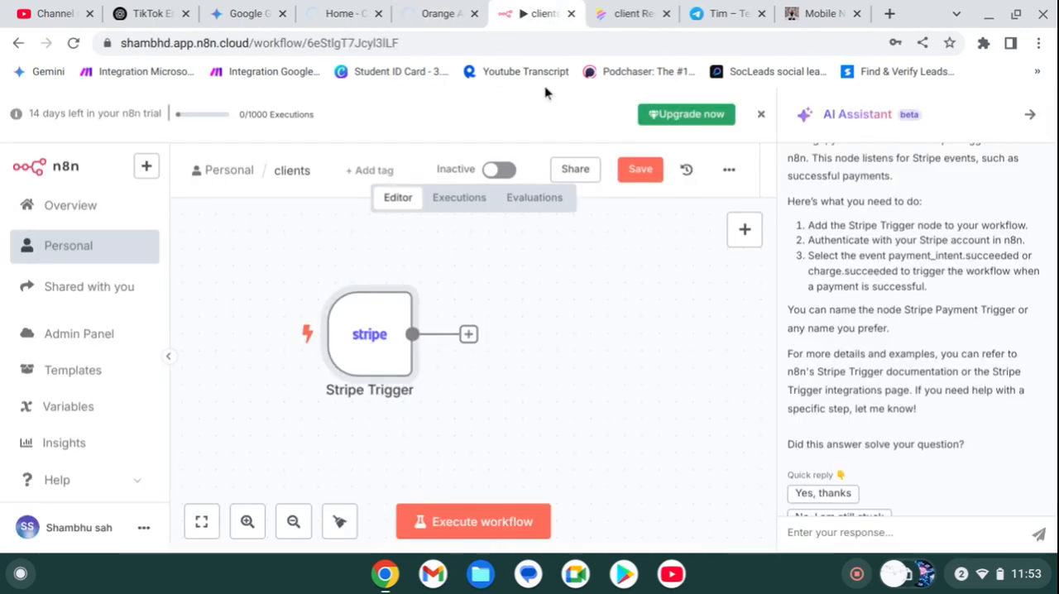
pyautogui.click(469, 334)
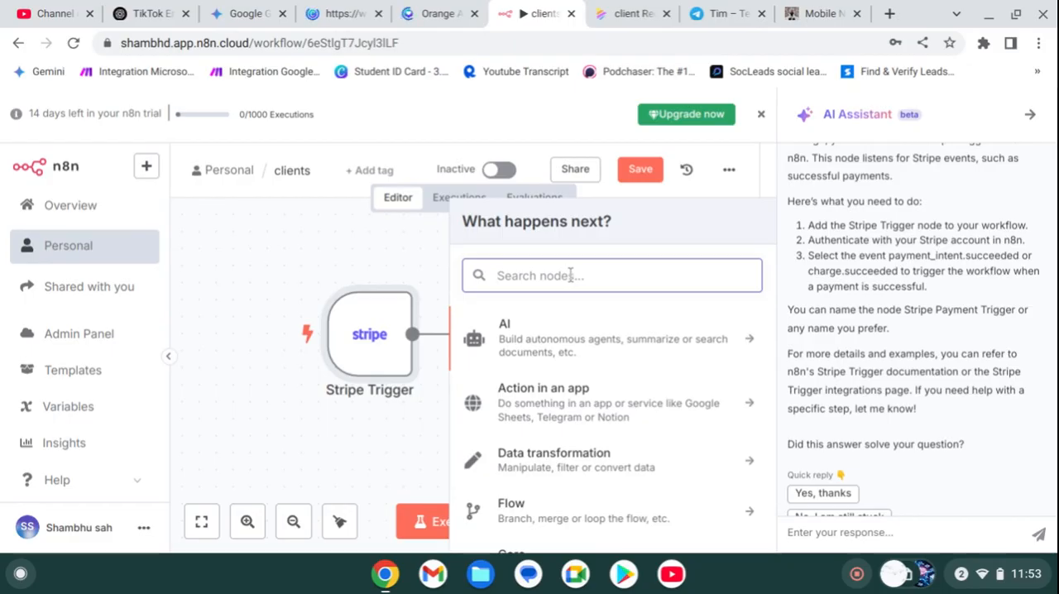
pyautogui.write('airta')
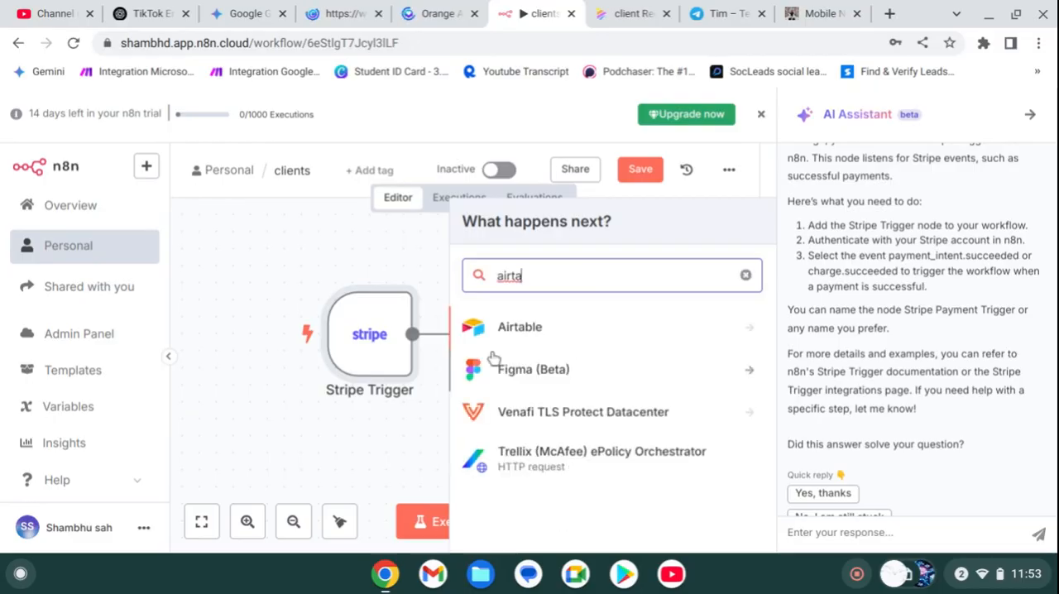
pyautogui.click(509, 324)
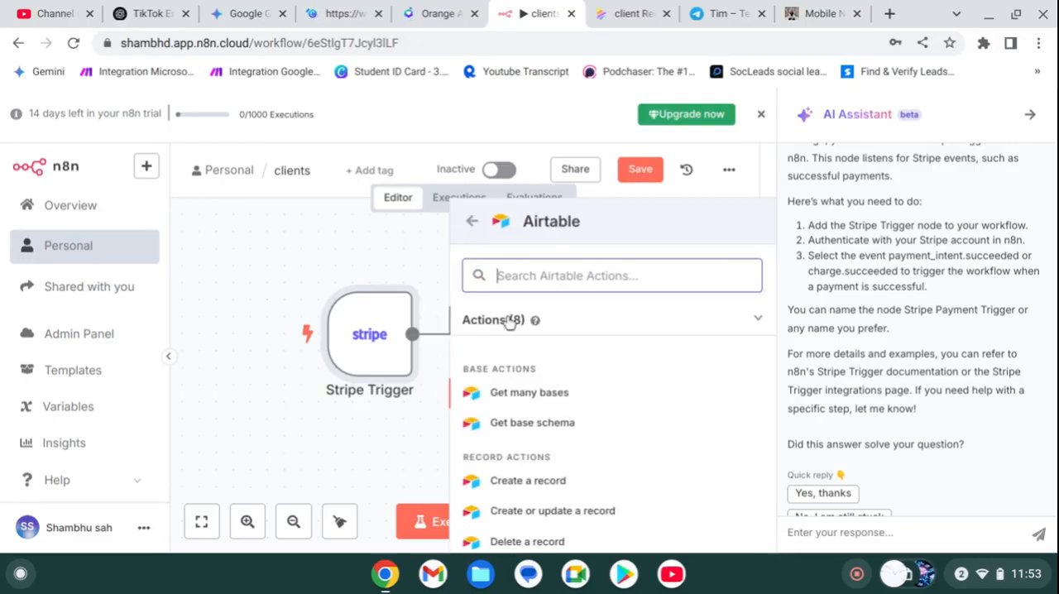
pyautogui.click(542, 481)
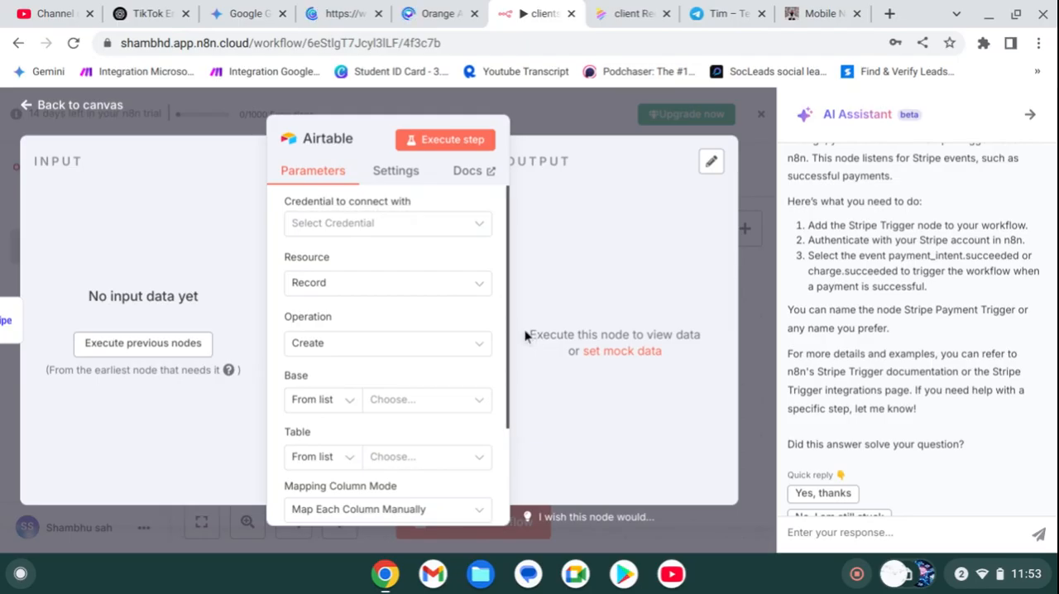
# Step: Start a new Access Token credential for the Airtable node and open its setup documentation in a new tab
pyautogui.click(390, 224)
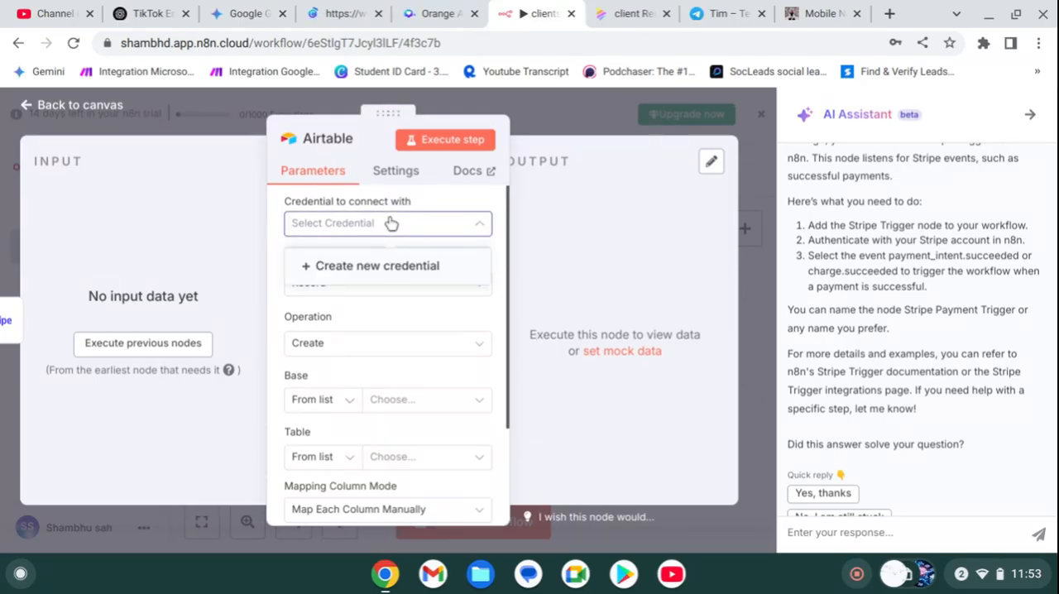
pyautogui.click(392, 266)
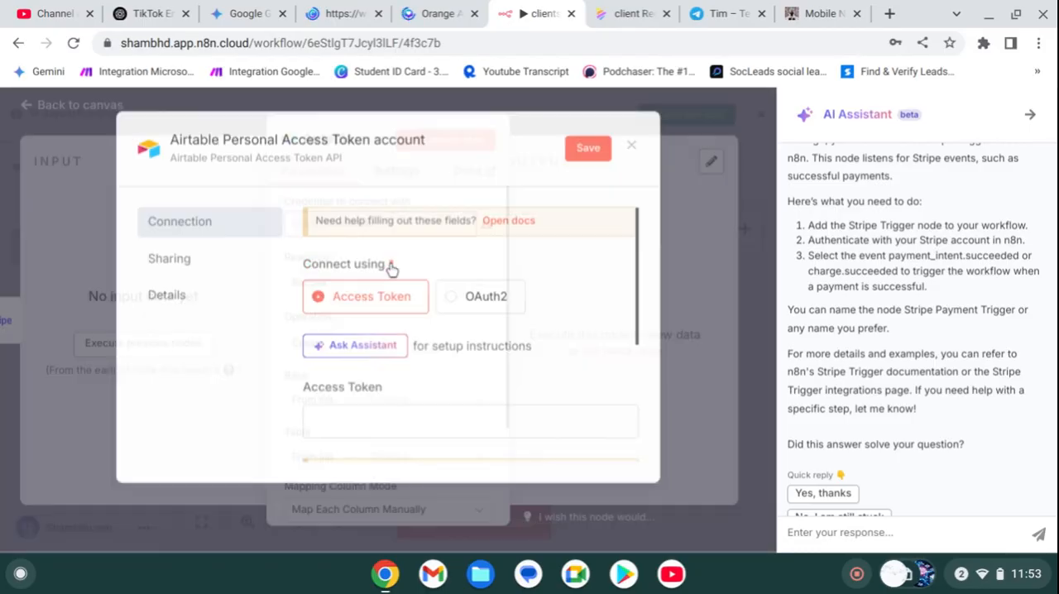
pyautogui.rightClick(509, 222)
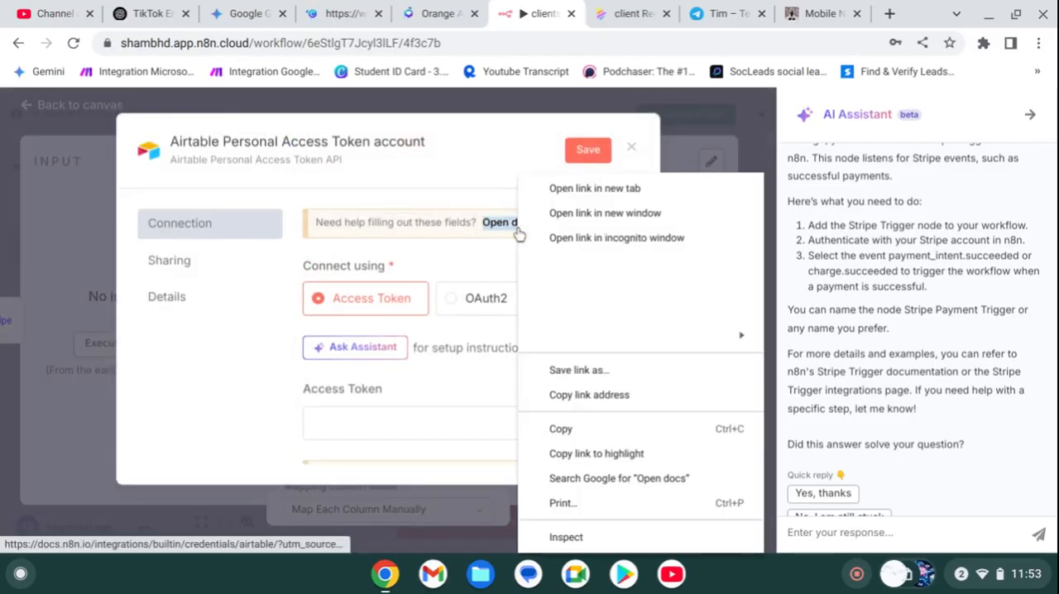
pyautogui.click(613, 188)
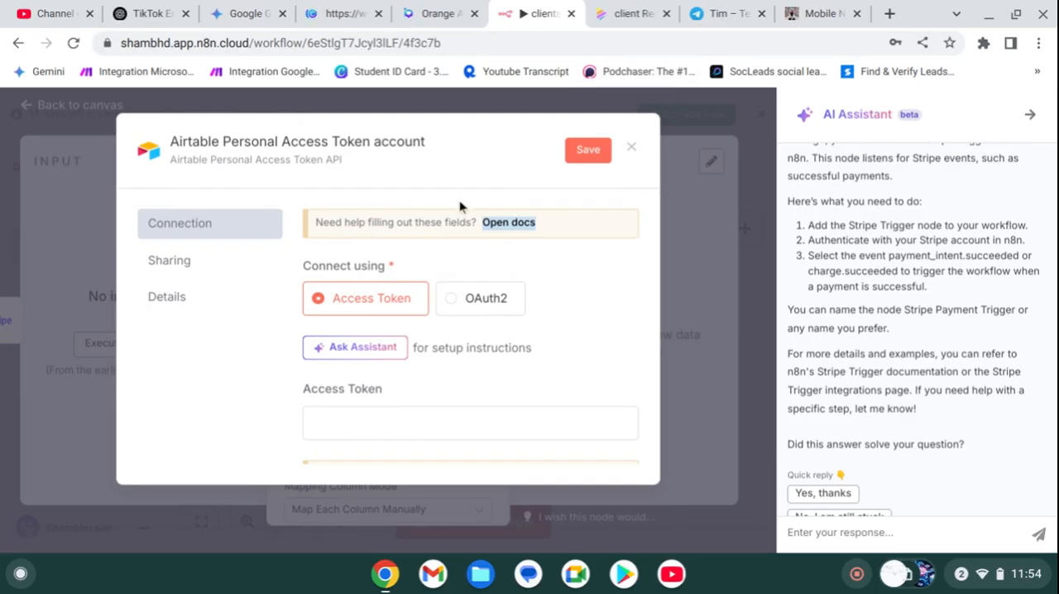
pyautogui.rightClick(518, 223)
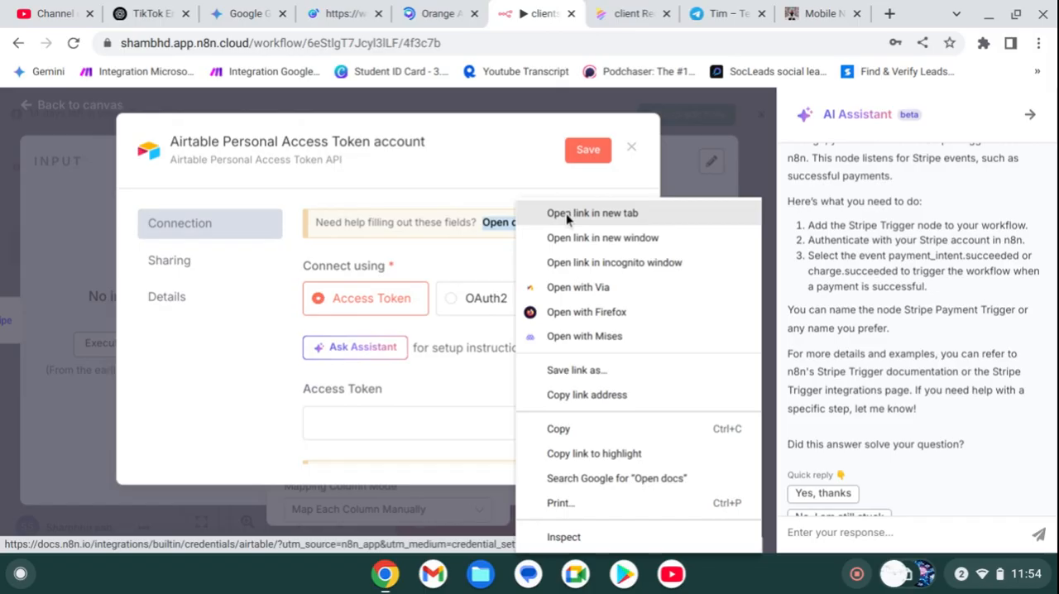
pyautogui.click(566, 214)
pyautogui.click(543, 13)
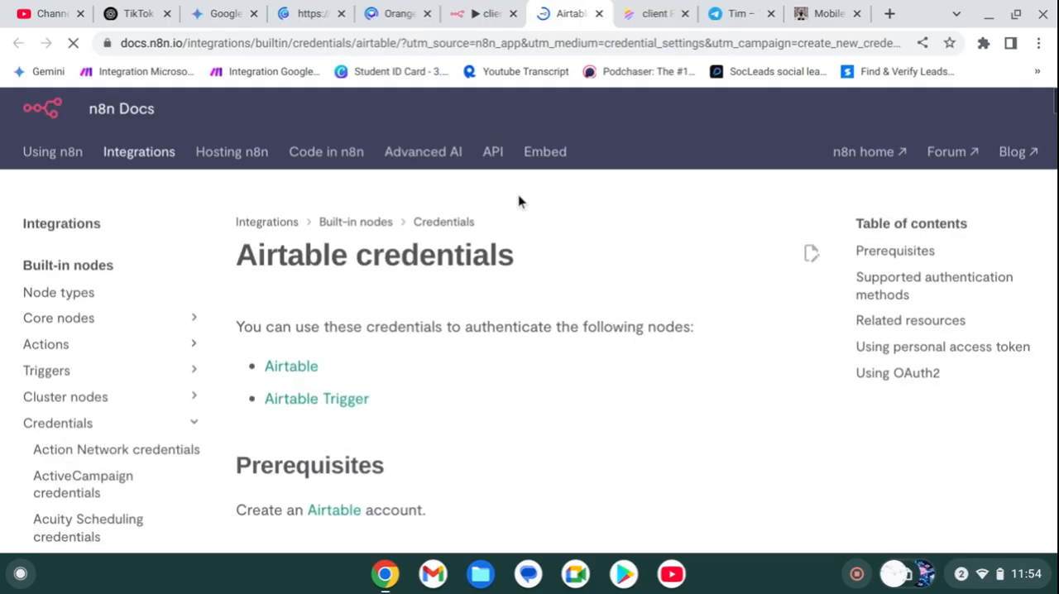
# Step: Find the personal access token instructions in the Airtable credentials docs and open the linked Personal access tokens page in a new tab
pyautogui.scroll(-3, 471, 367)
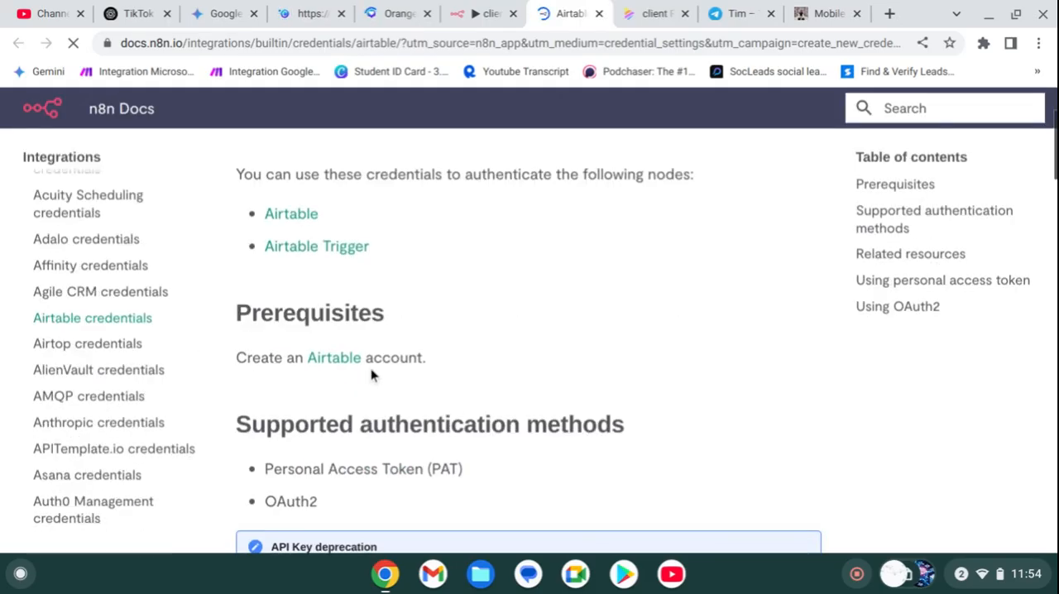
pyautogui.scroll(-4, 352, 364)
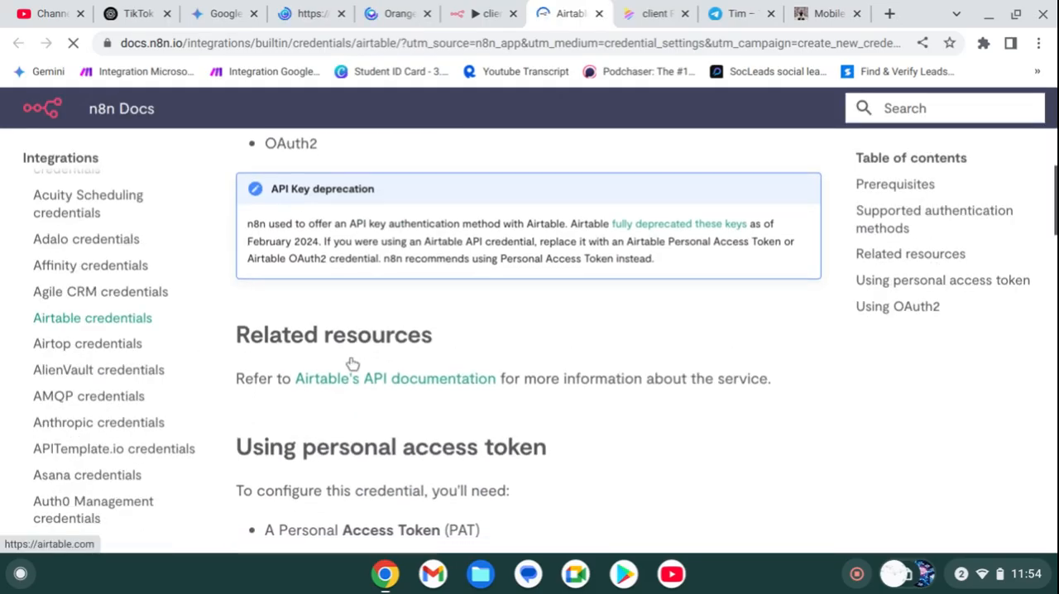
pyautogui.scroll(-3, 366, 381)
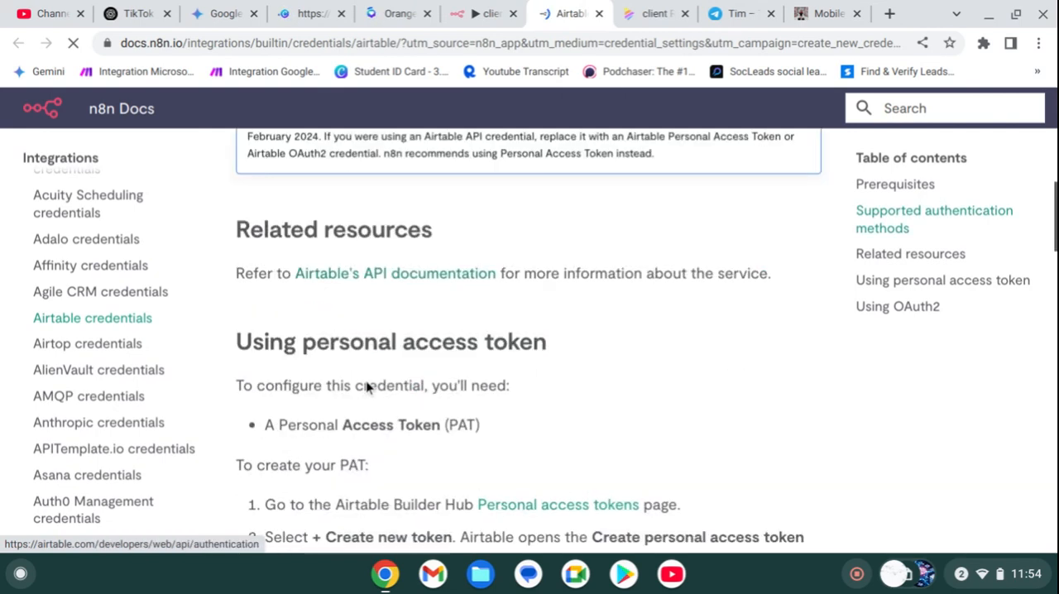
pyautogui.scroll(-5, 365, 381)
pyautogui.scroll(4, 366, 380)
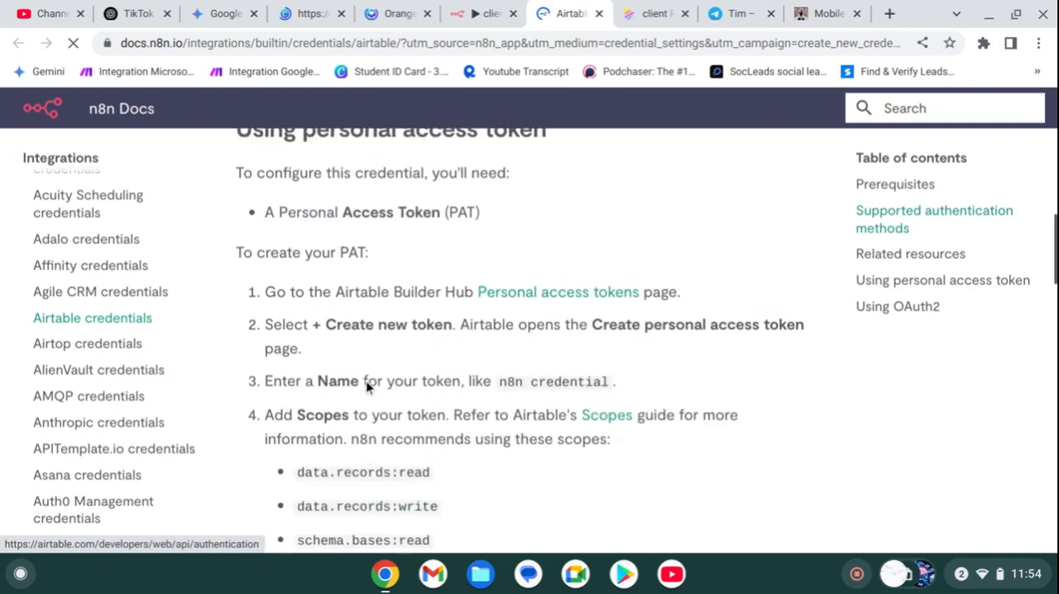
pyautogui.scroll(1, 366, 380)
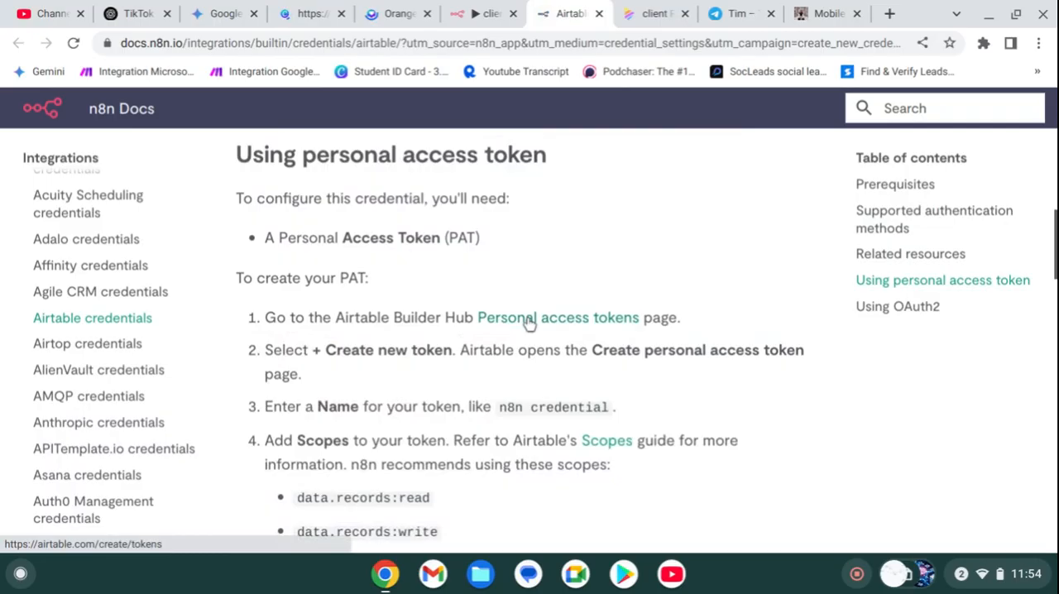
pyautogui.rightClick(529, 317)
pyautogui.click(637, 208)
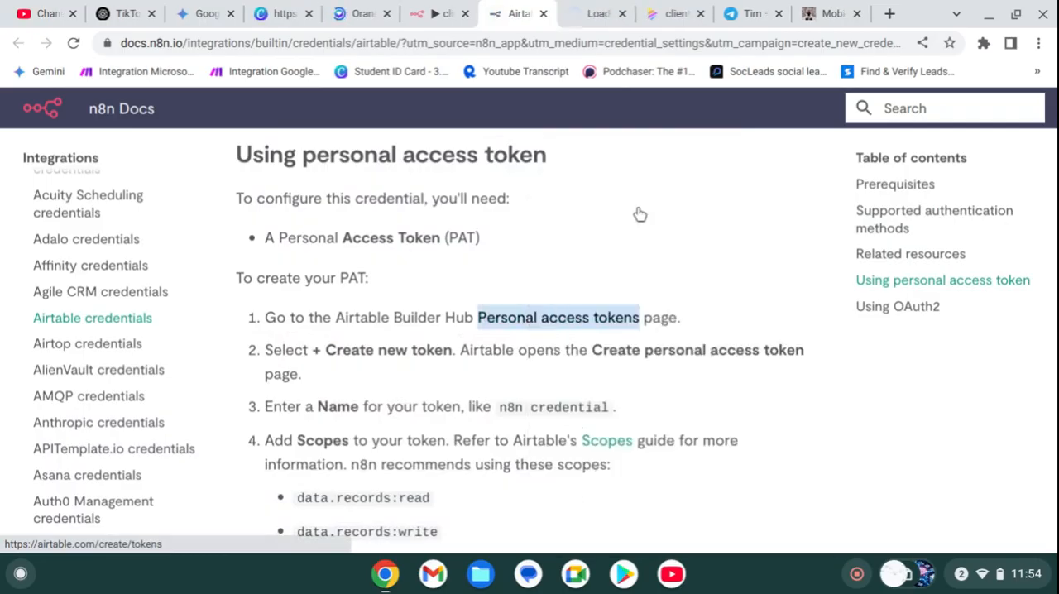
pyautogui.doubleClick(299, 498)
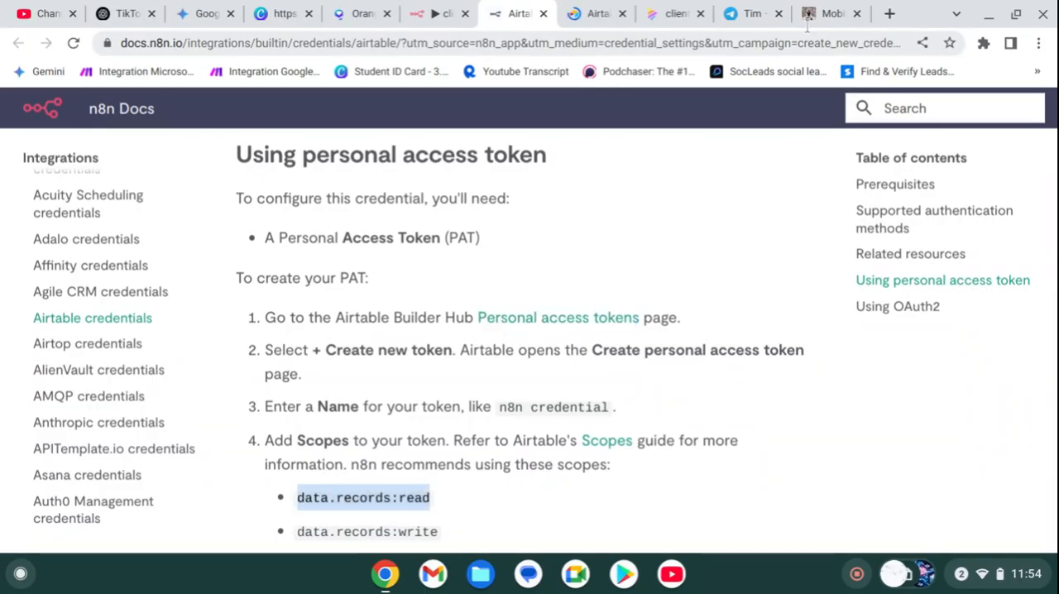
# Step: Open airtable.com in a separate new tab and browse the existing bases on its Home page
pyautogui.click(891, 14)
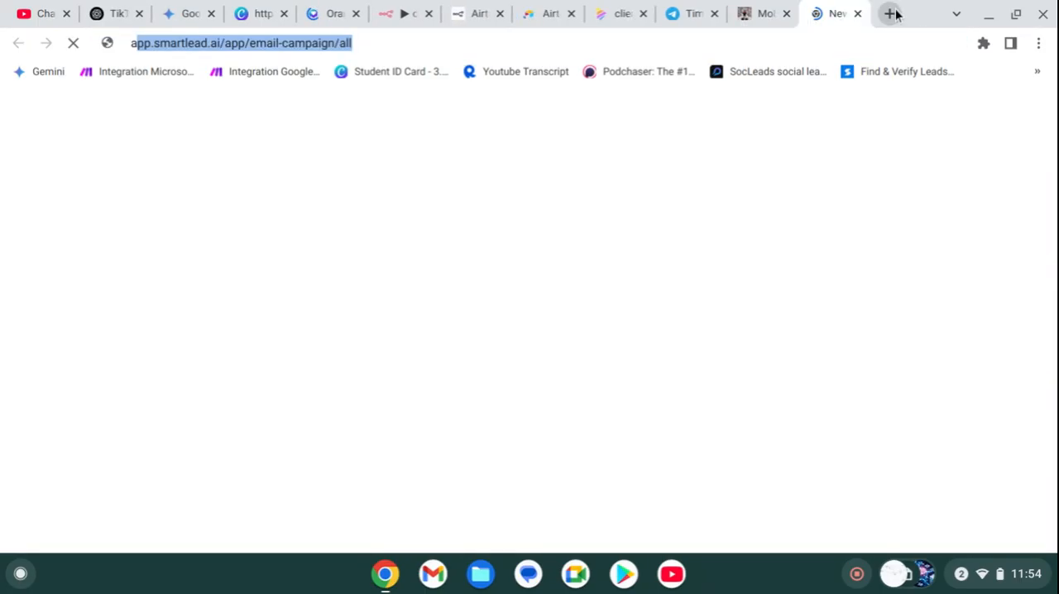
pyautogui.write('airtable.com')
pyautogui.press('Return')
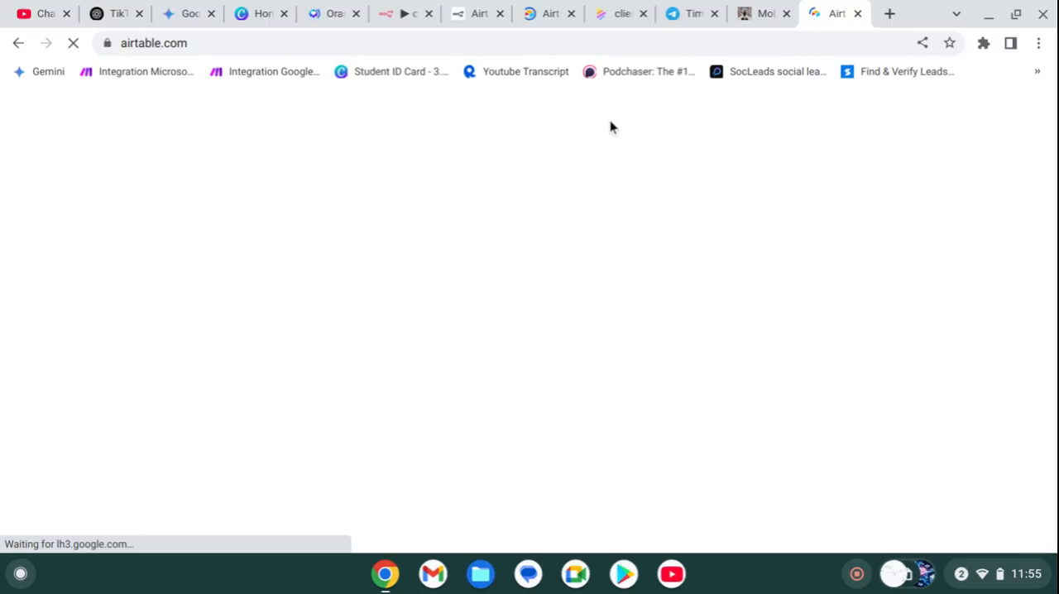
pyautogui.click(106, 43)
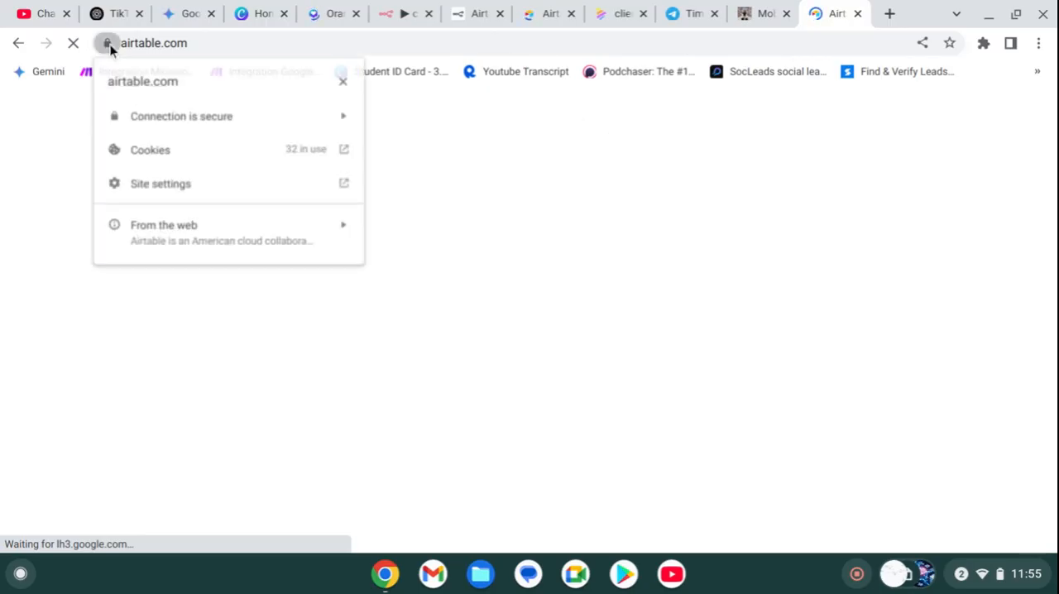
pyautogui.click(535, 240)
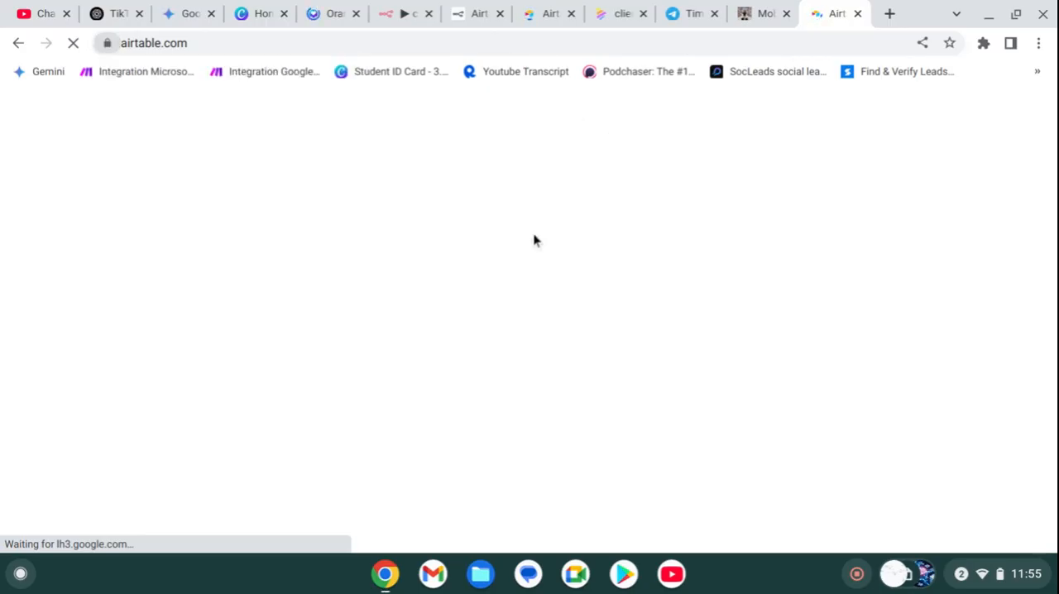
pyautogui.click(529, 14)
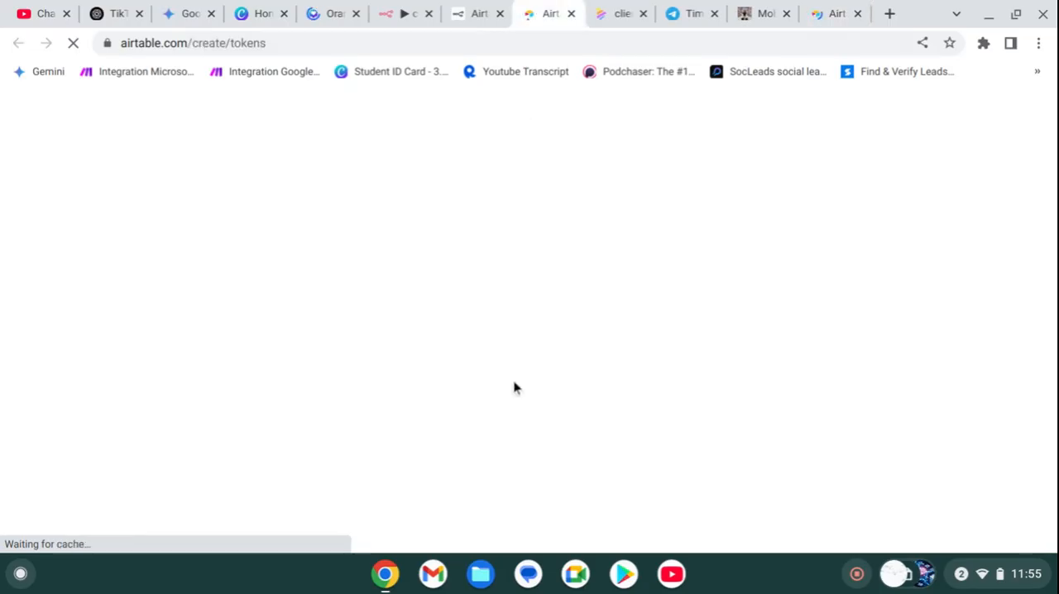
pyautogui.click(838, 13)
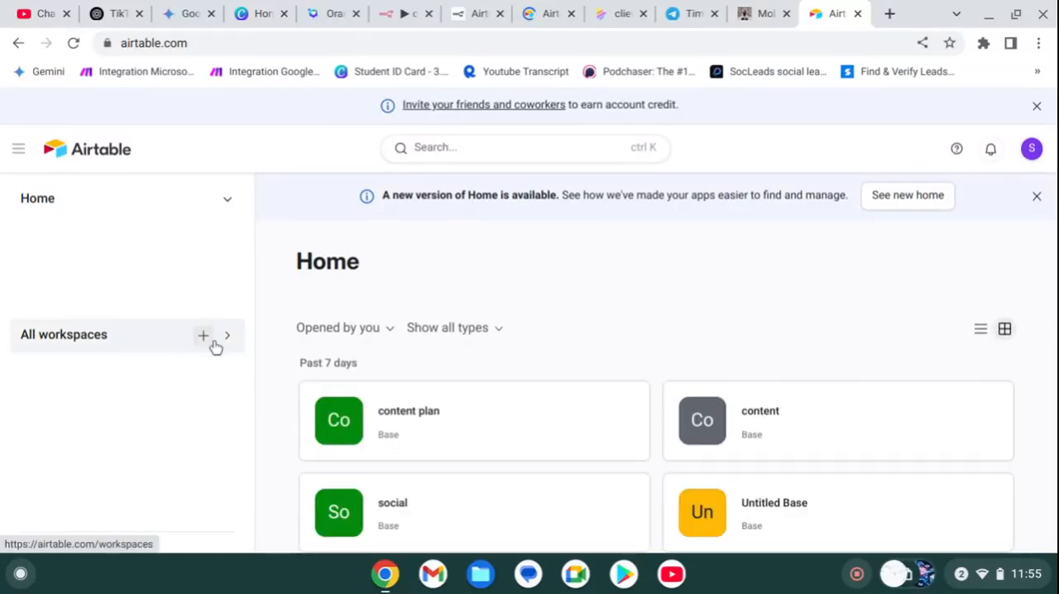
pyautogui.scroll(-3, 609, 401)
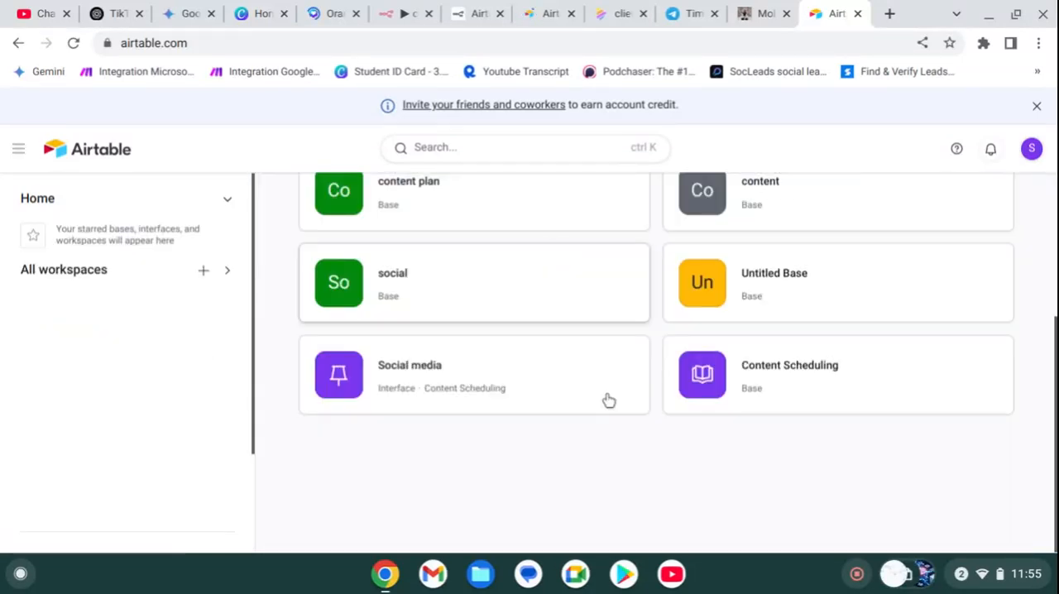
# Step: Create a new workspace from the Airtable Home page
pyautogui.scroll(3, 609, 400)
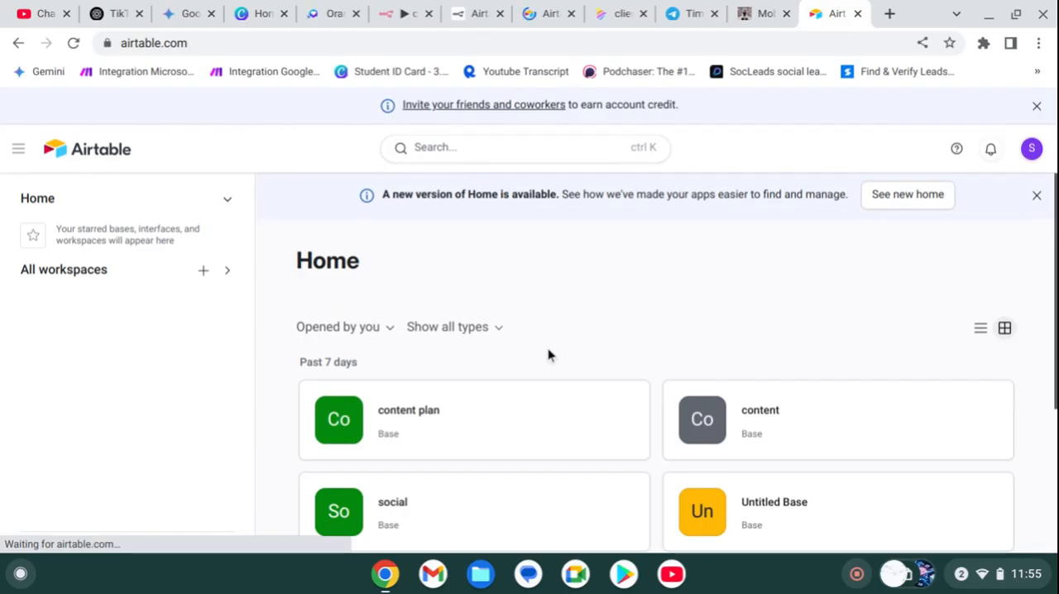
pyautogui.click(203, 273)
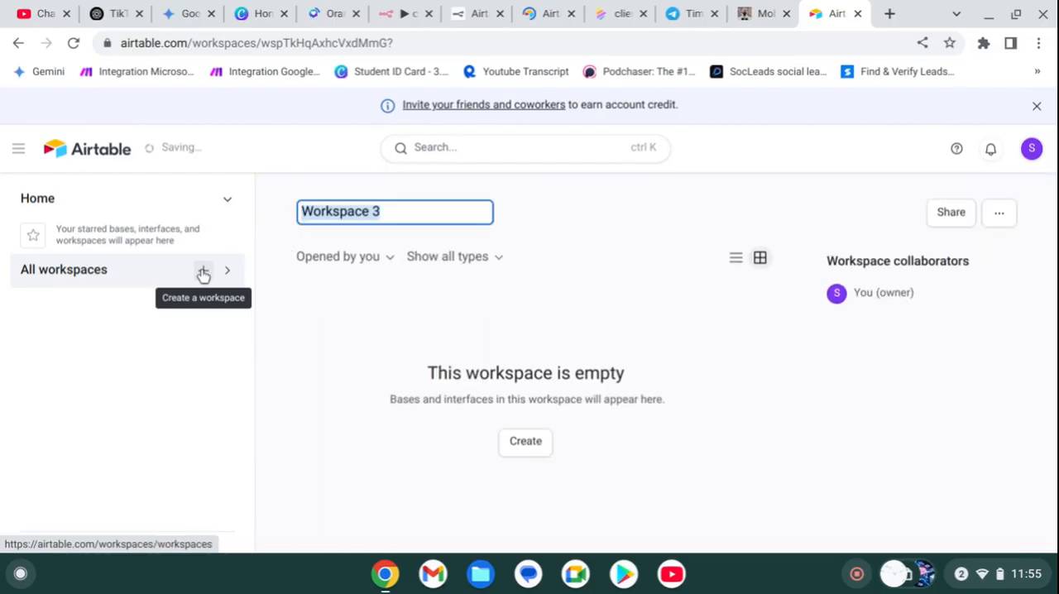
pyautogui.click(203, 272)
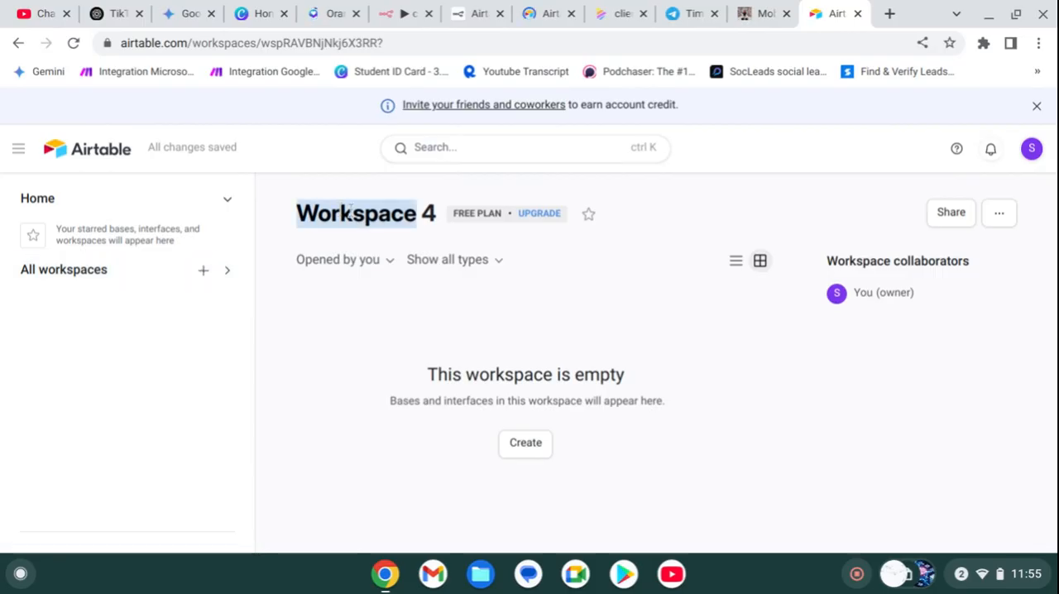
# Step: Rename the newly created workspace as CRM
pyautogui.click(430, 213)
pyautogui.doubleClick(404, 218)
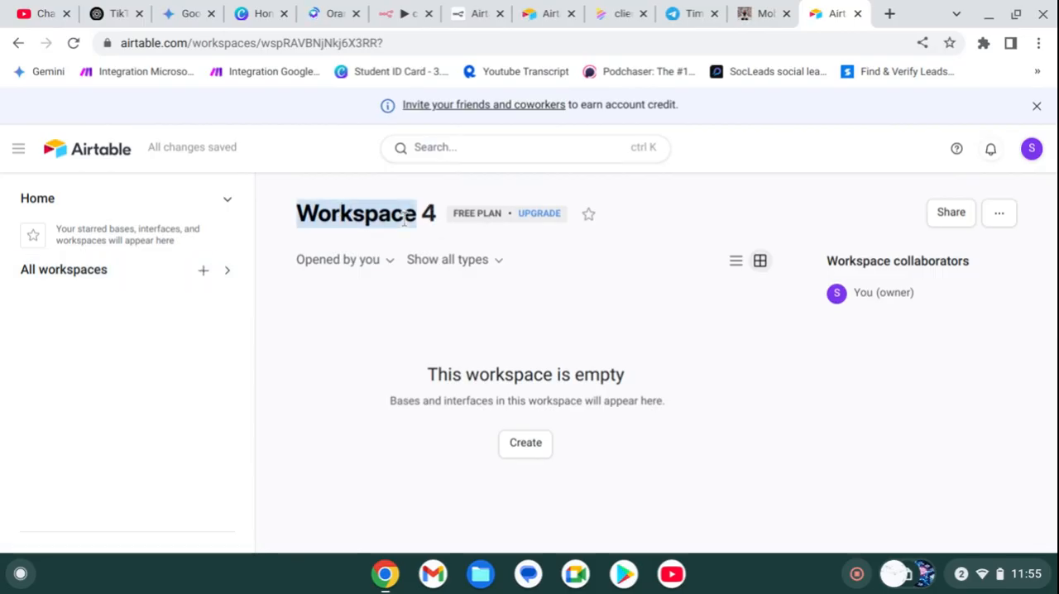
pyautogui.click(1007, 220)
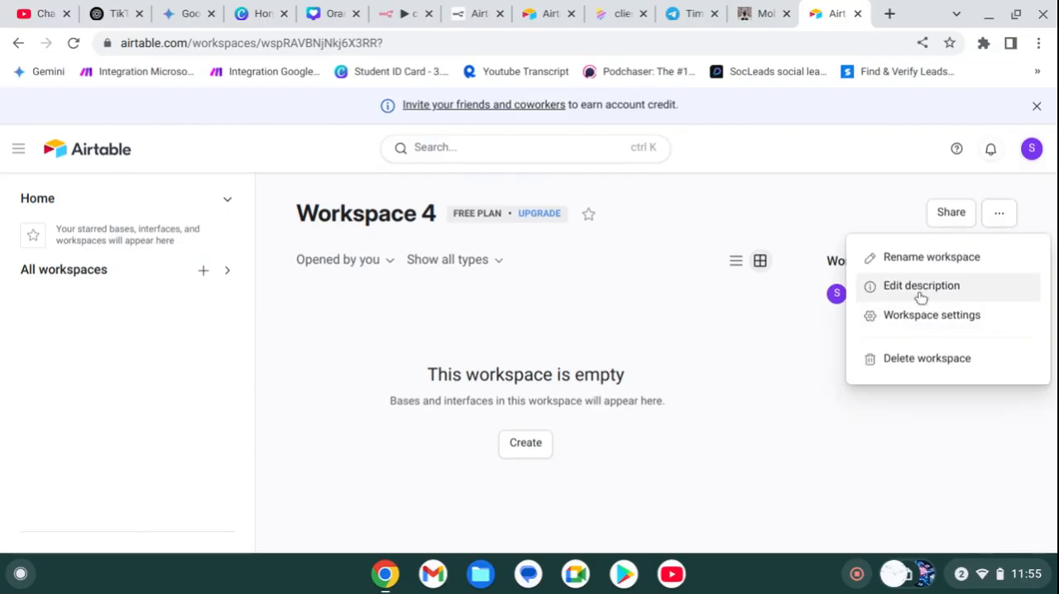
pyautogui.click(900, 259)
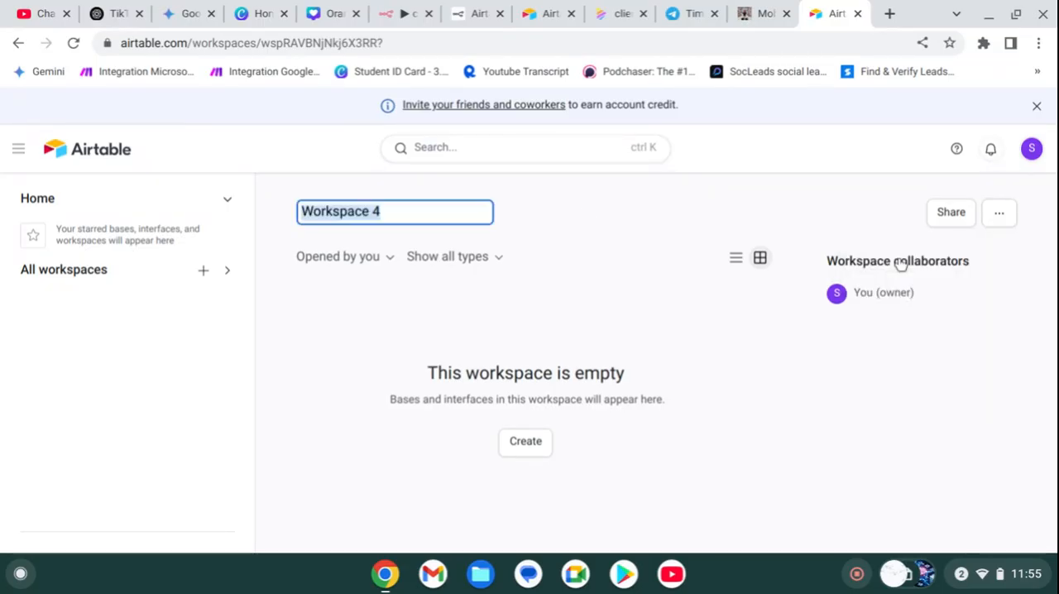
pyautogui.write('CRM')
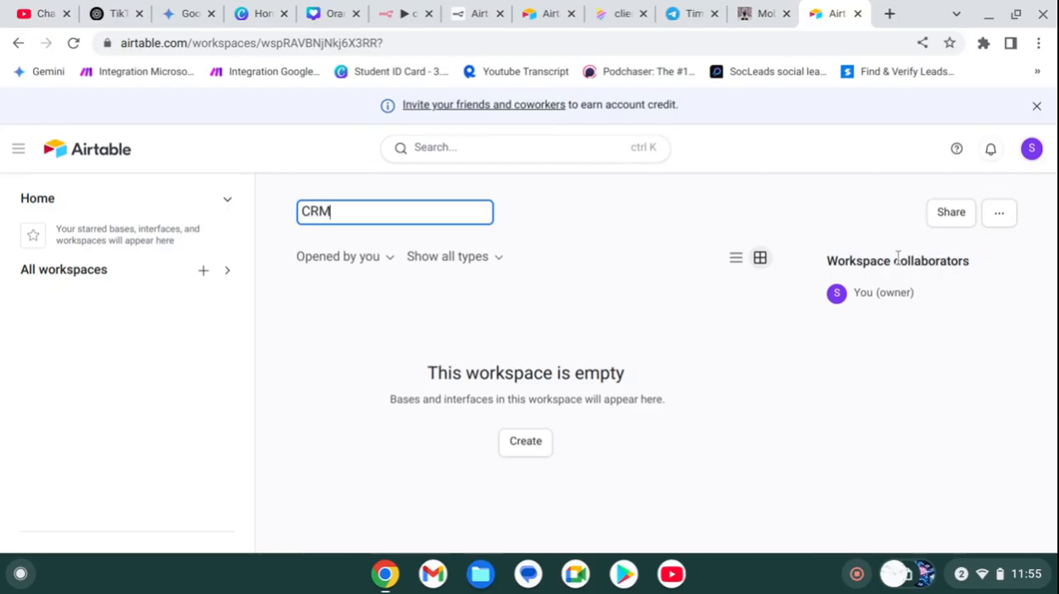
pyautogui.press('Return')
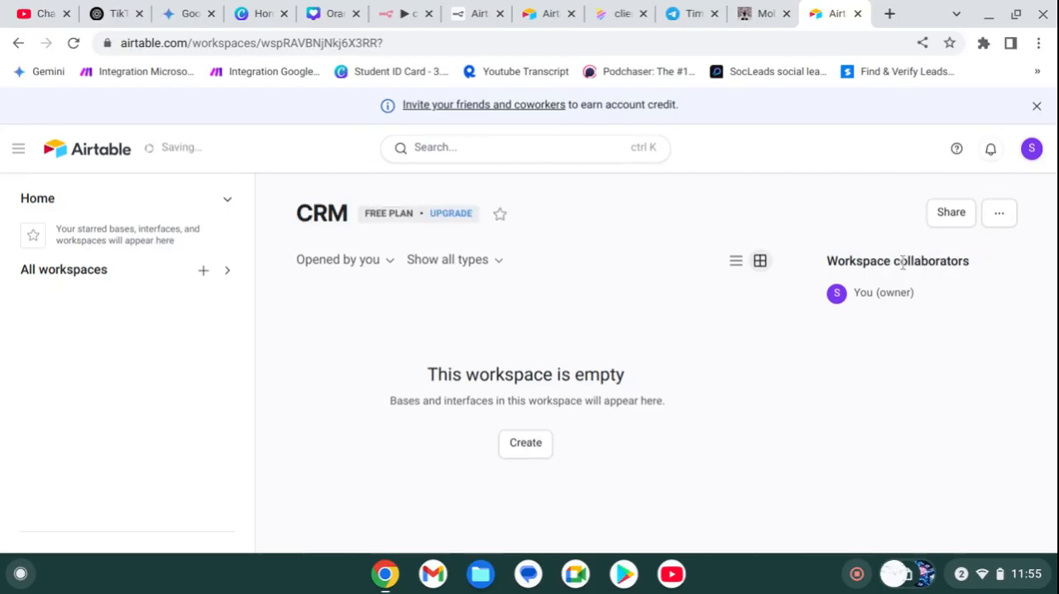
# Step: Create a base from scratch in the CRM workspace and name it CRM
pyautogui.click(533, 443)
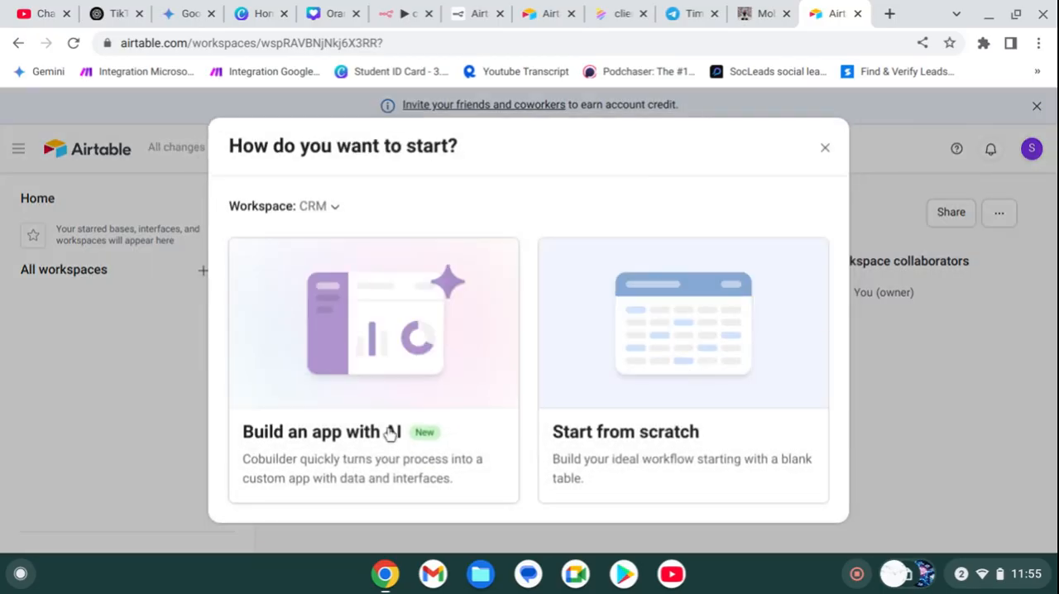
pyautogui.click(735, 399)
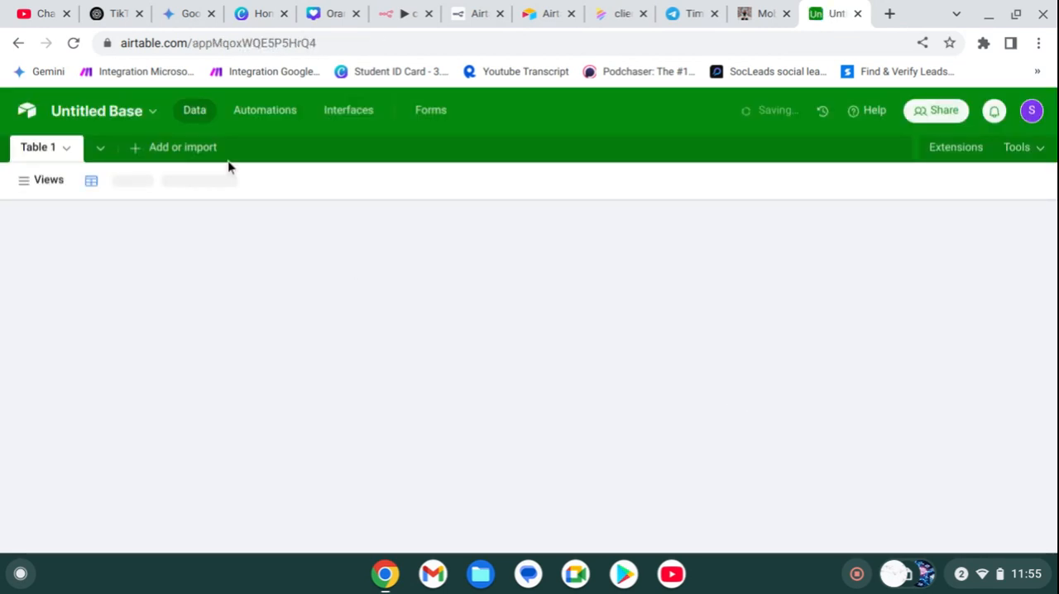
pyautogui.click(65, 118)
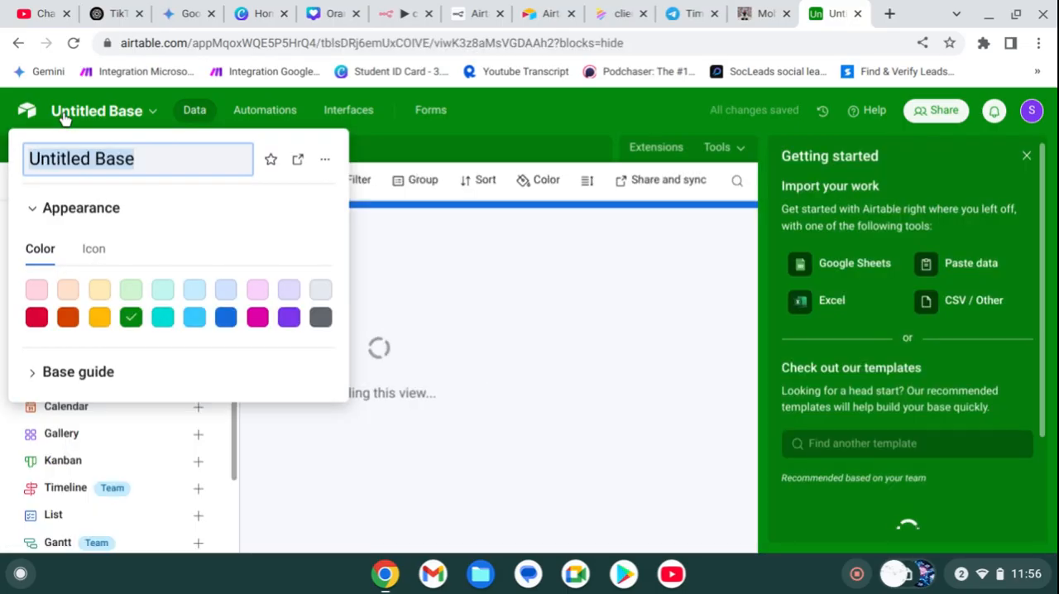
pyautogui.write('CRM')
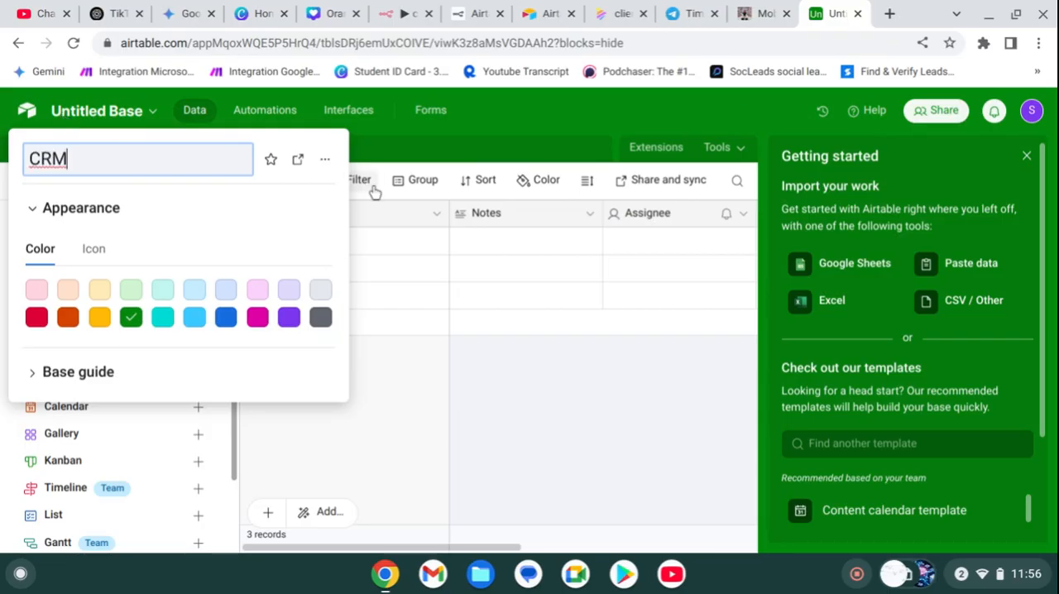
pyautogui.press('Return')
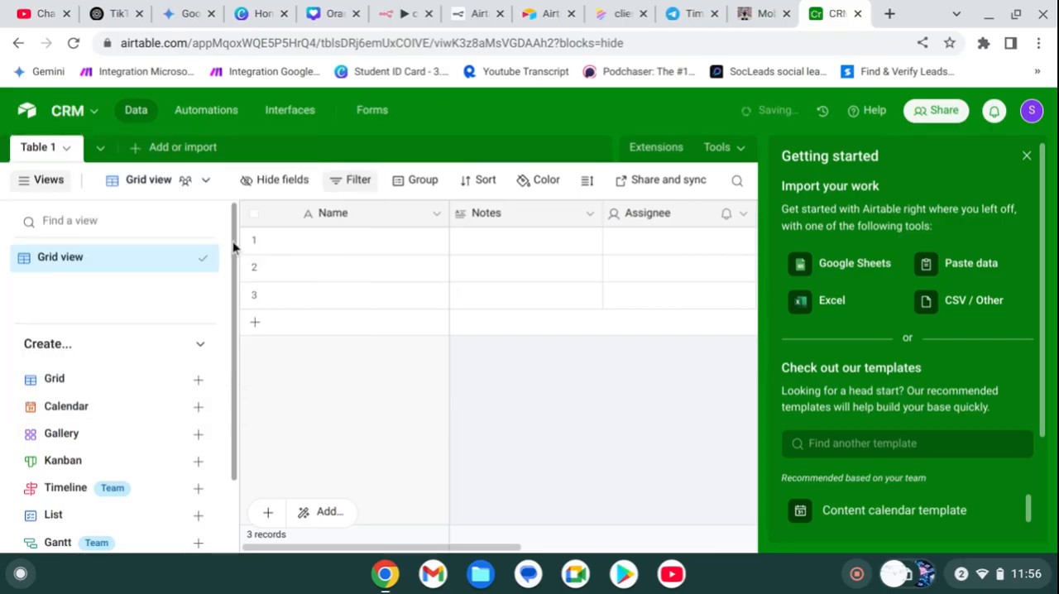
# Step: Rename the base's first table as Records and save the name
pyautogui.doubleClick(47, 153)
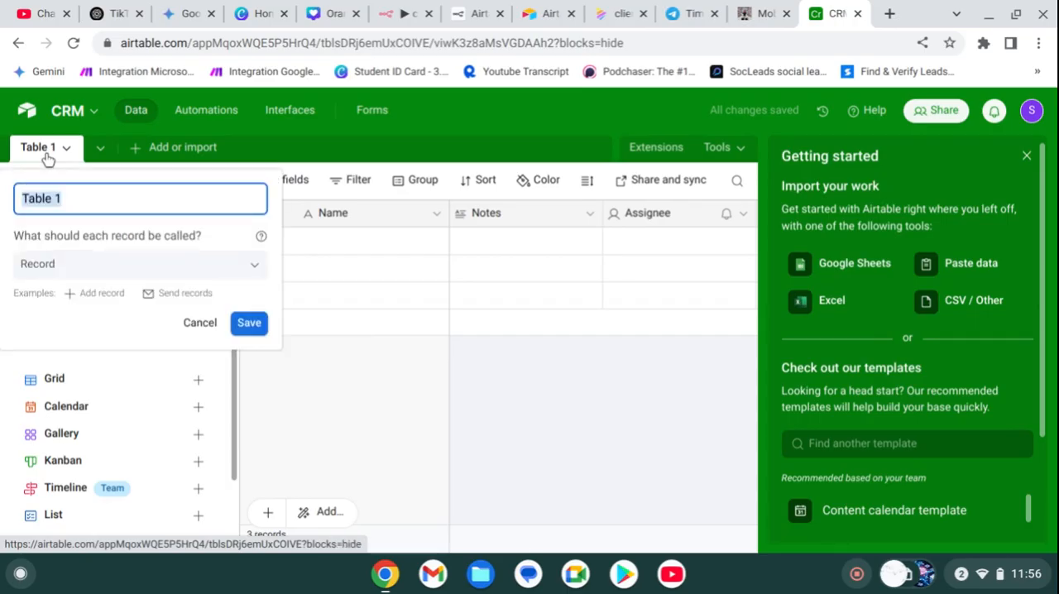
pyautogui.write('Re')
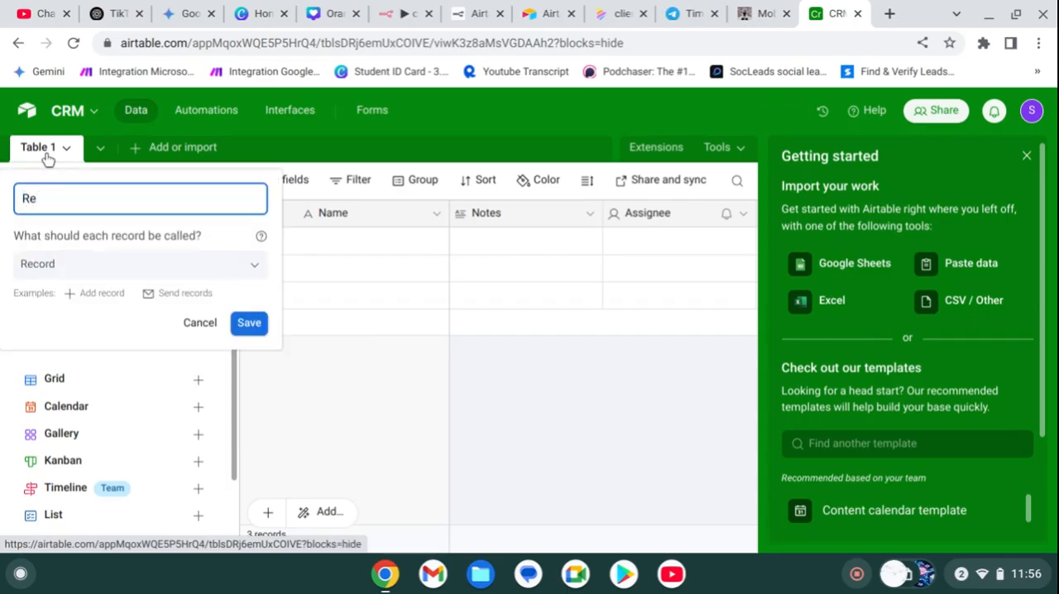
pyautogui.write('cords')
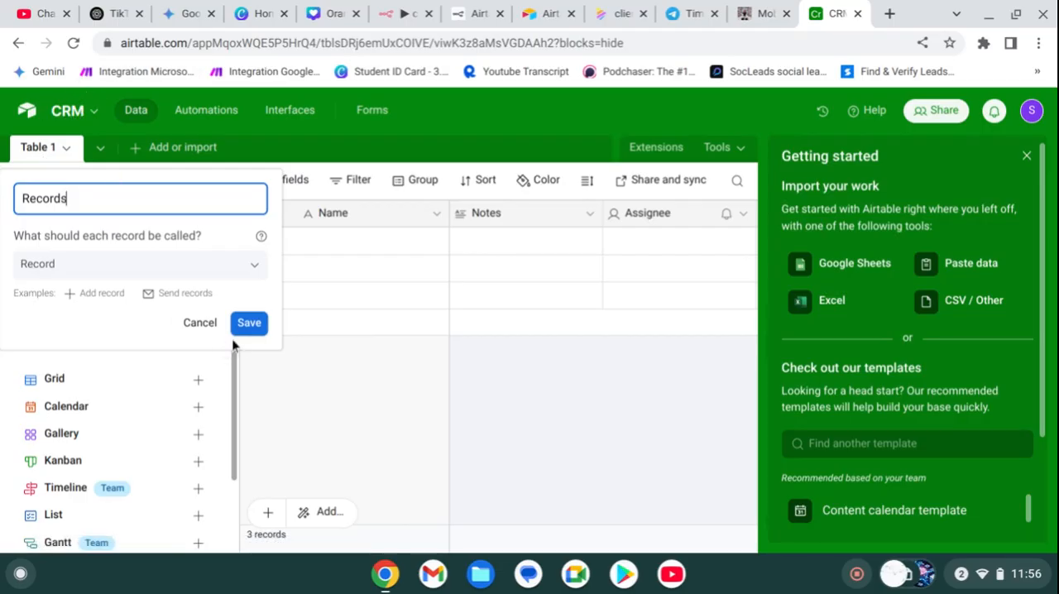
pyautogui.click(248, 323)
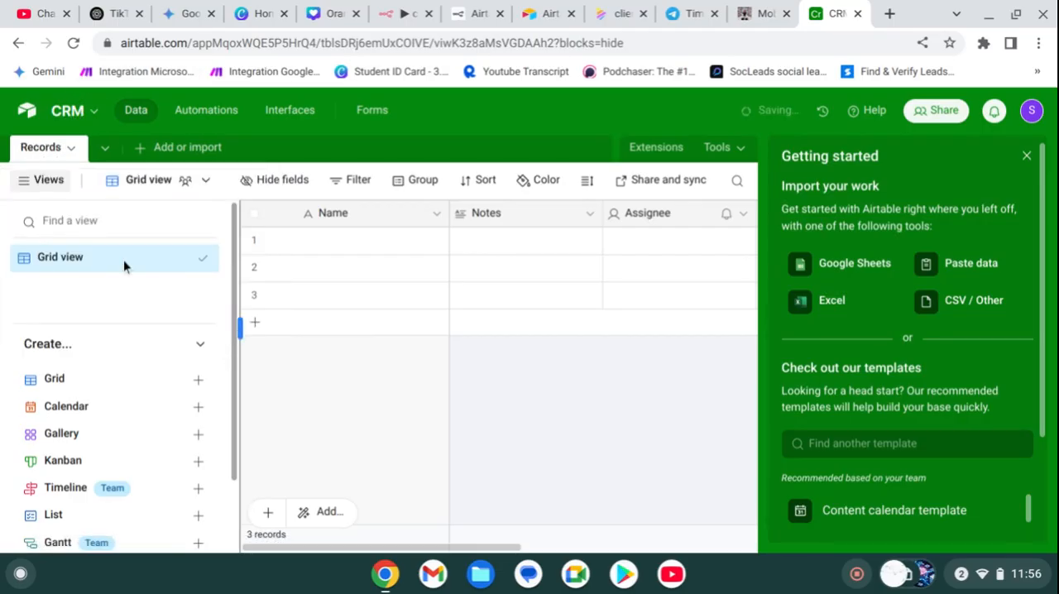
# Step: Rename the base as "Stipe CRM" and select the Notes column in the Records table
pyautogui.click(59, 110)
pyautogui.click(73, 171)
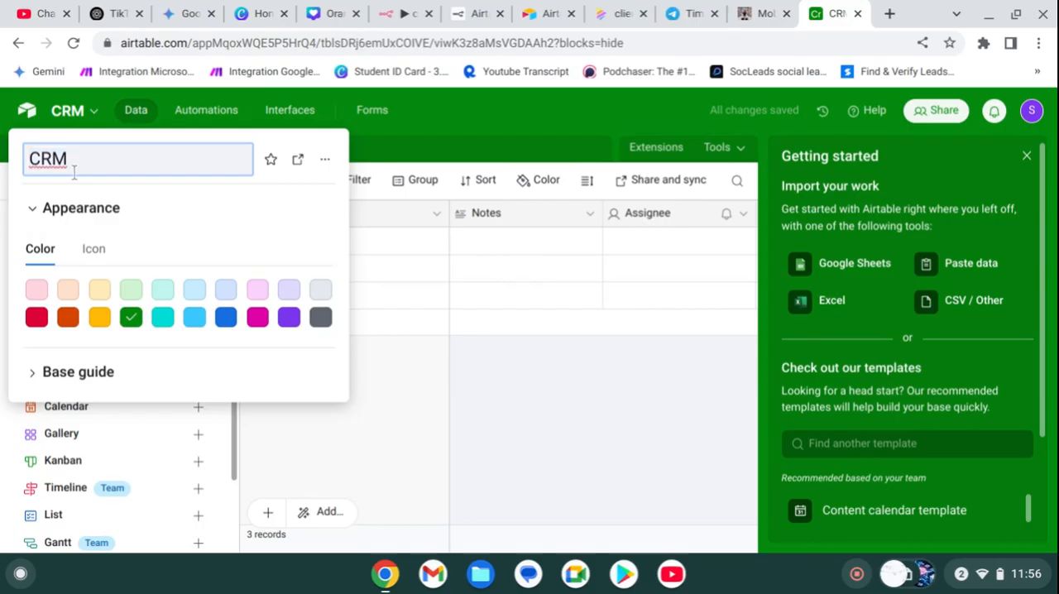
pyautogui.press('Left')
pyautogui.write('Stipe')
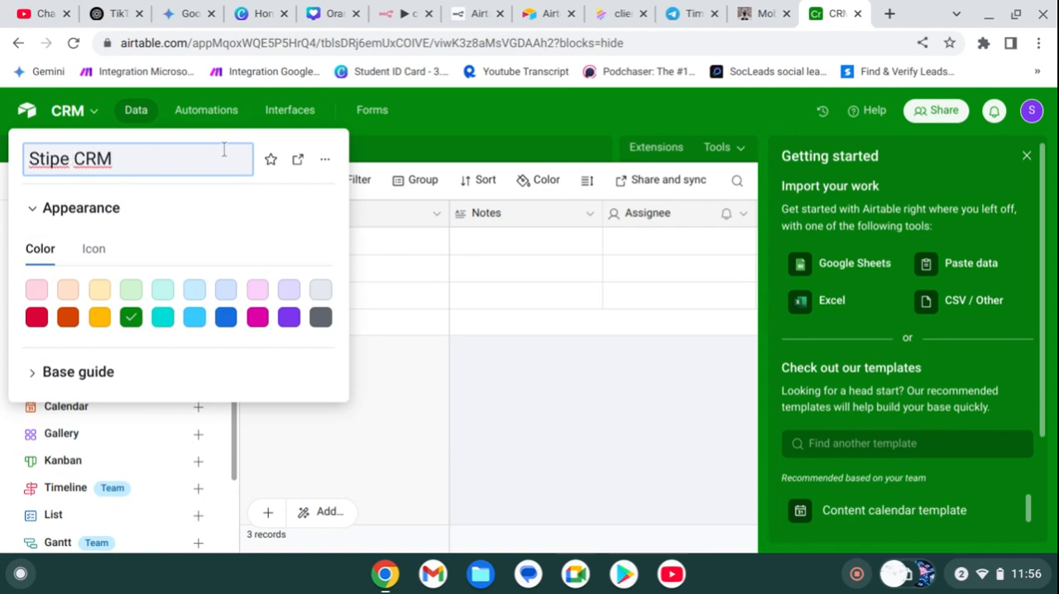
pyautogui.press('Return')
pyautogui.click(318, 213)
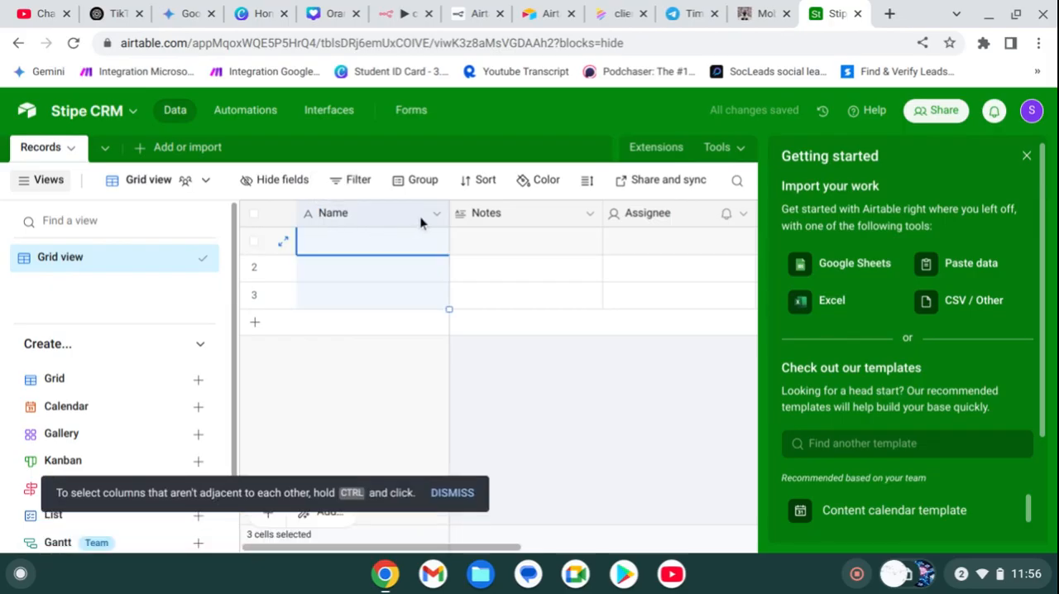
pyautogui.click(496, 216)
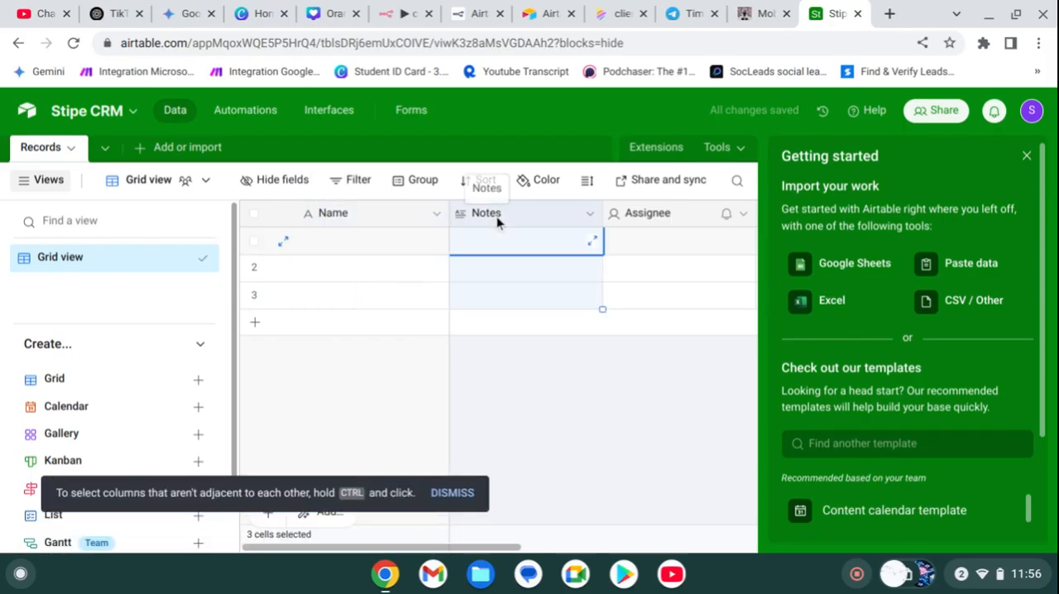
# Step: Switch to the n8n clients workflow, leave the unfinished Airtable credential and node, and open the Stripe Trigger node
pyautogui.click(411, 10)
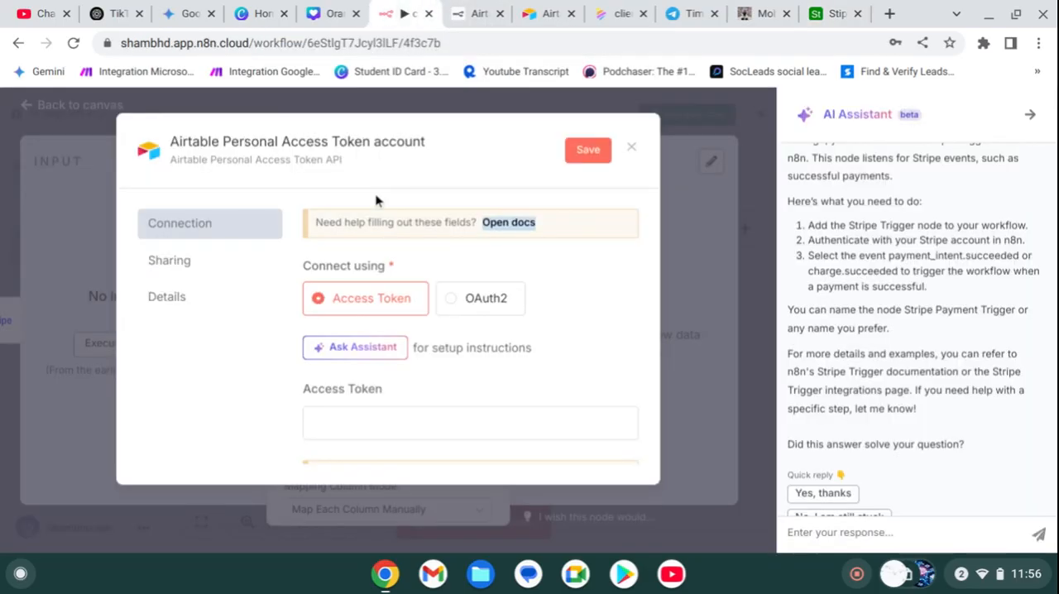
pyautogui.click(631, 148)
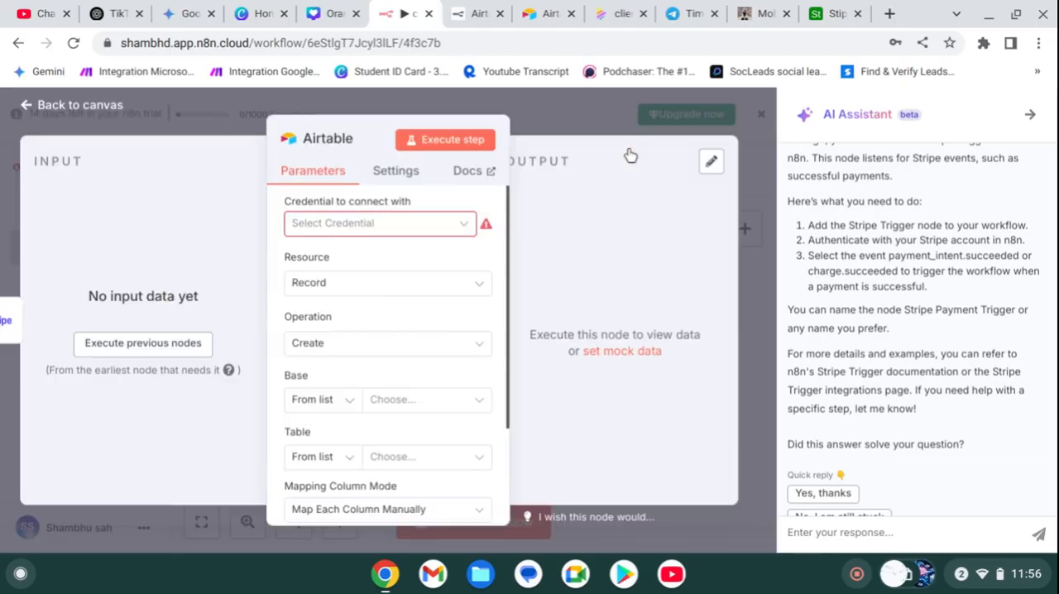
pyautogui.click(596, 116)
pyautogui.click(368, 331)
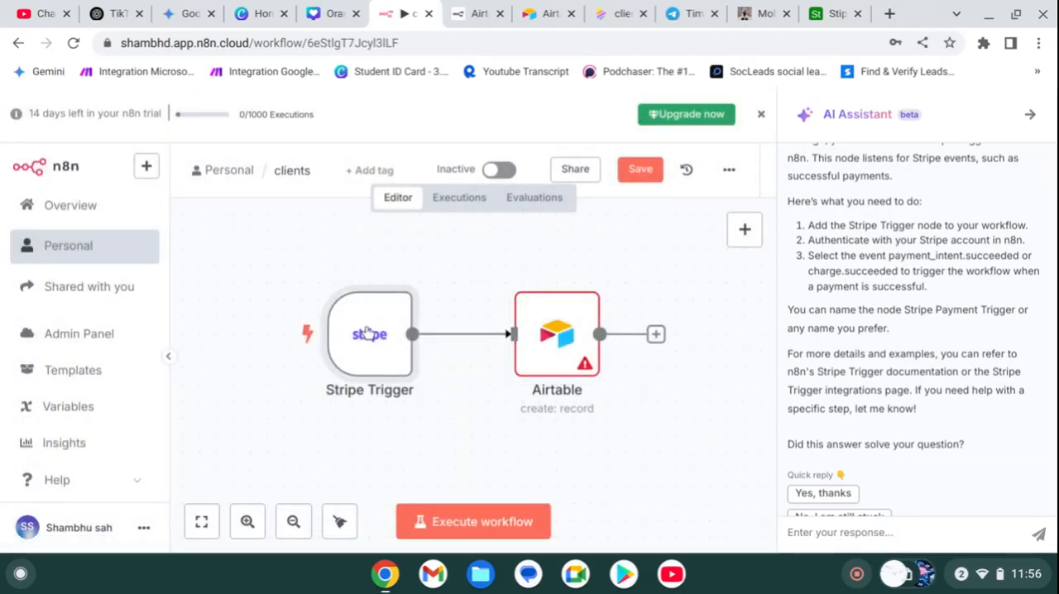
pyautogui.doubleClick(368, 331)
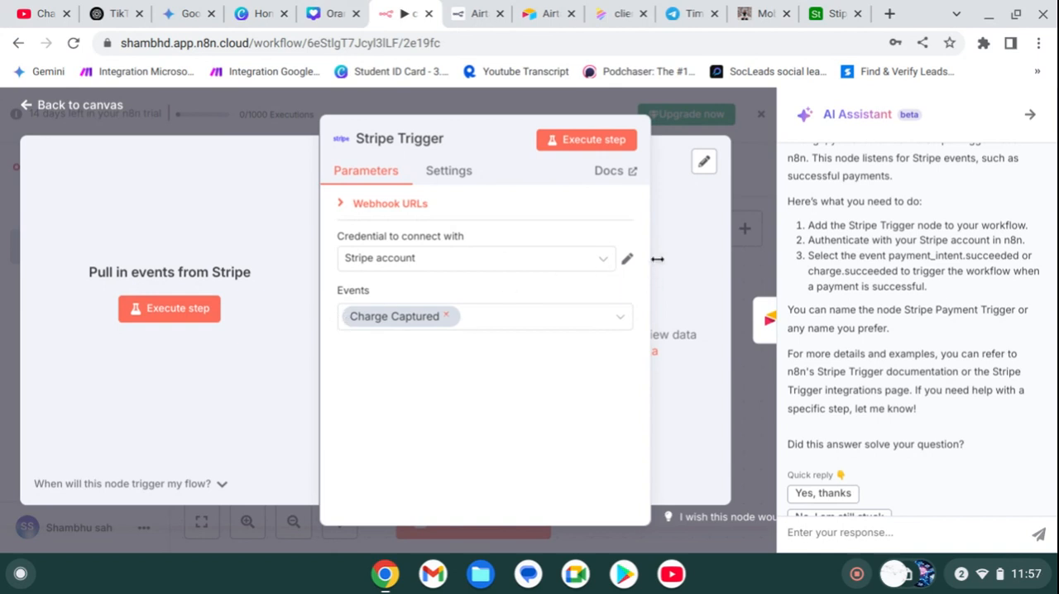
# Step: Set the default mock data as the Stripe Trigger's output, save it, and return to the canvas
pyautogui.moveTo(650, 266); pyautogui.dragTo(445, 284)
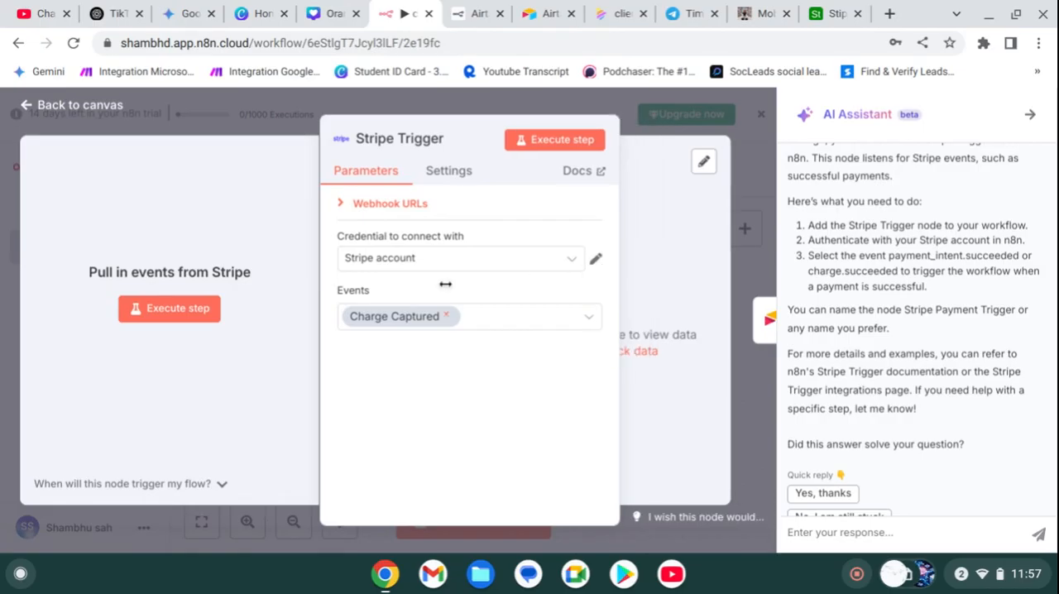
pyautogui.click(651, 353)
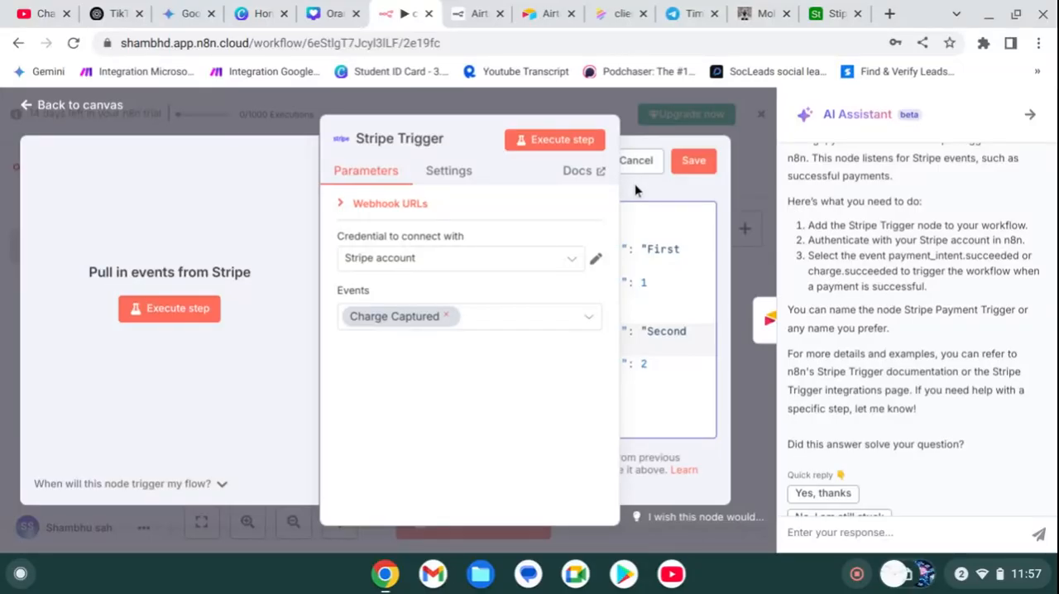
pyautogui.click(694, 161)
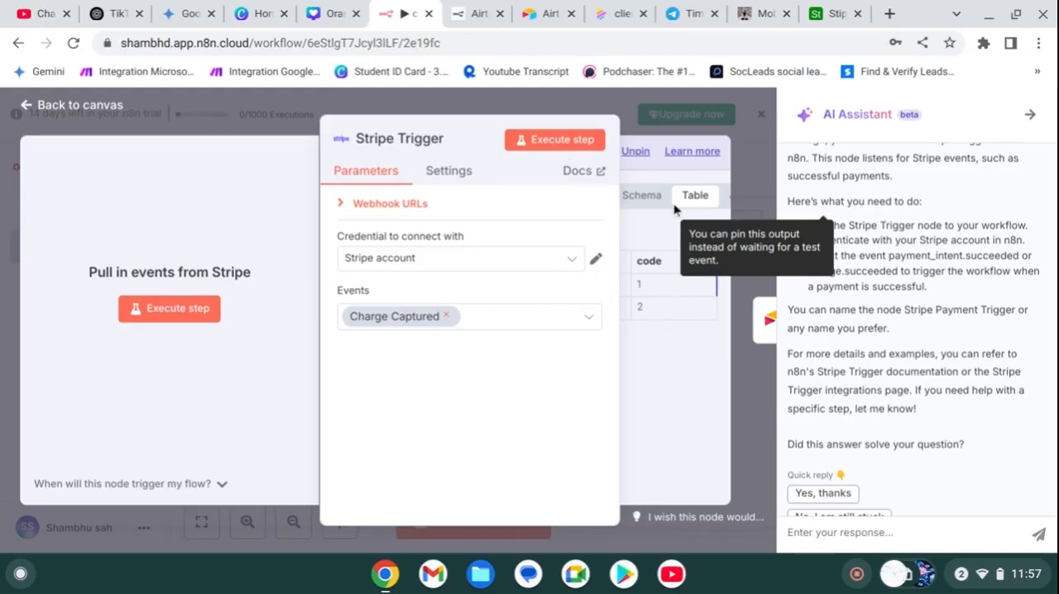
pyautogui.click(748, 162)
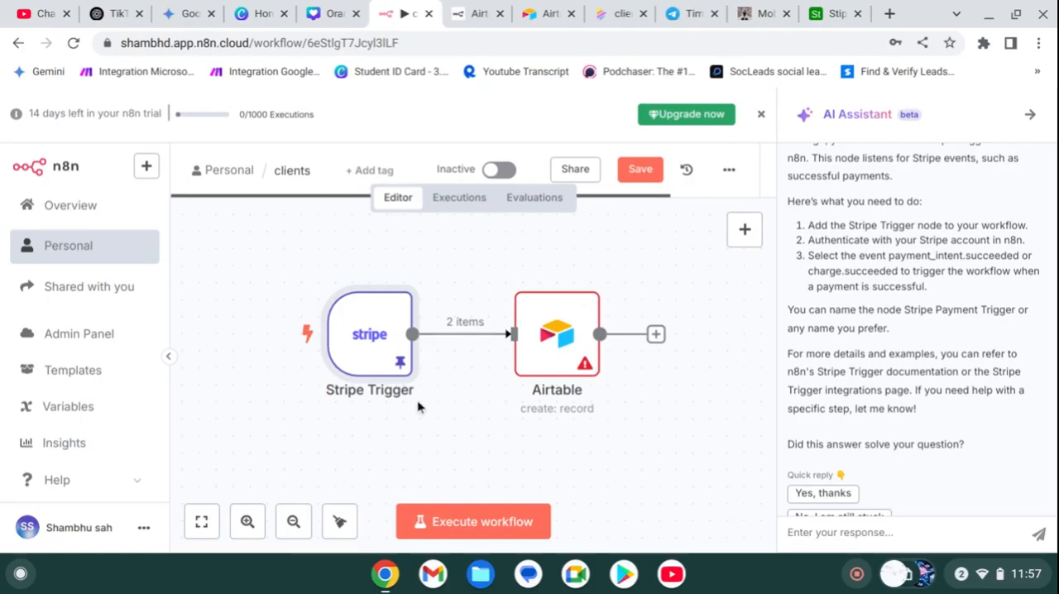
# Step: Execute the Stripe Trigger step from the canvas and reopen the node to check its output
pyautogui.rightClick(382, 334)
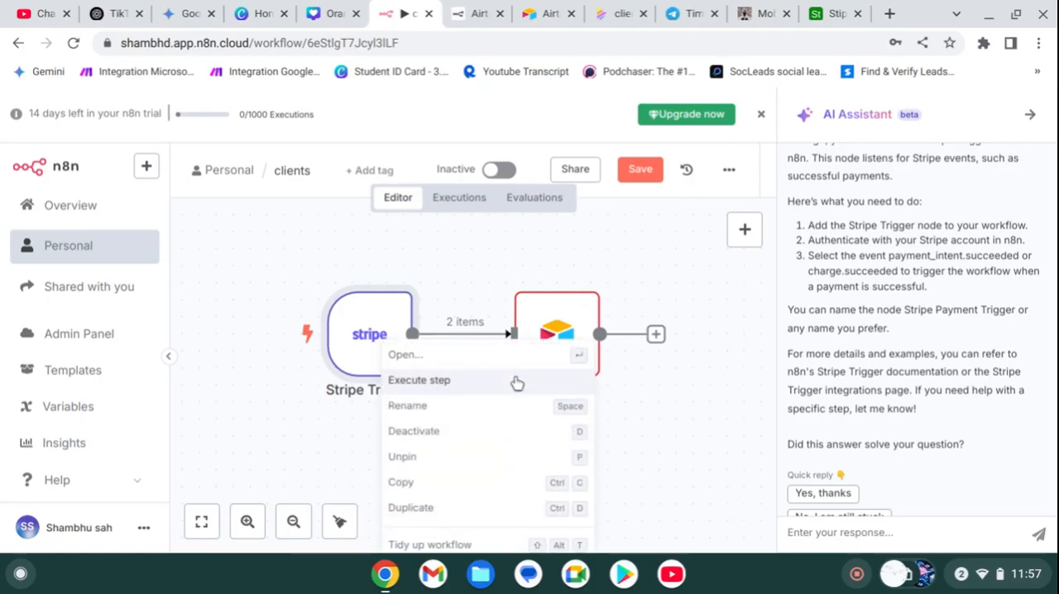
pyautogui.click(487, 381)
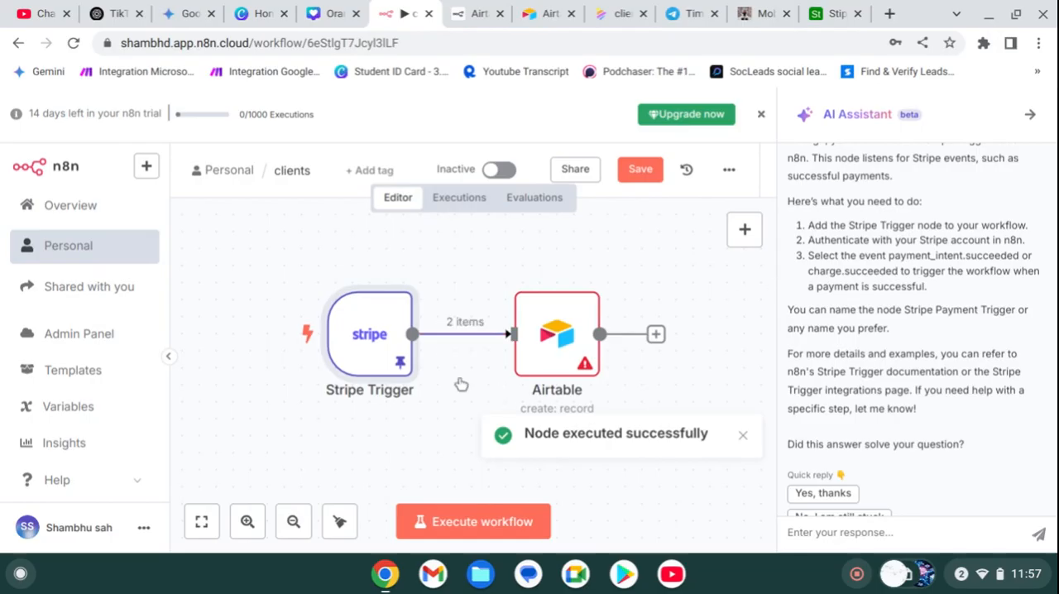
pyautogui.doubleClick(346, 358)
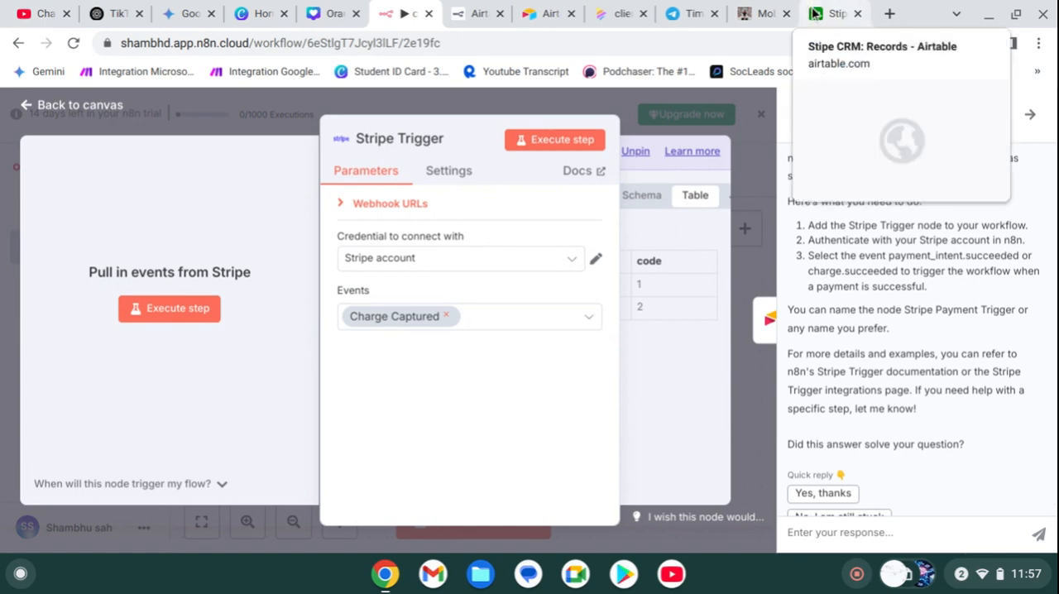
# Step: Switch to the Stipe CRM base in Airtable and rename the Notes field as "Email", saving the change
pyautogui.click(816, 14)
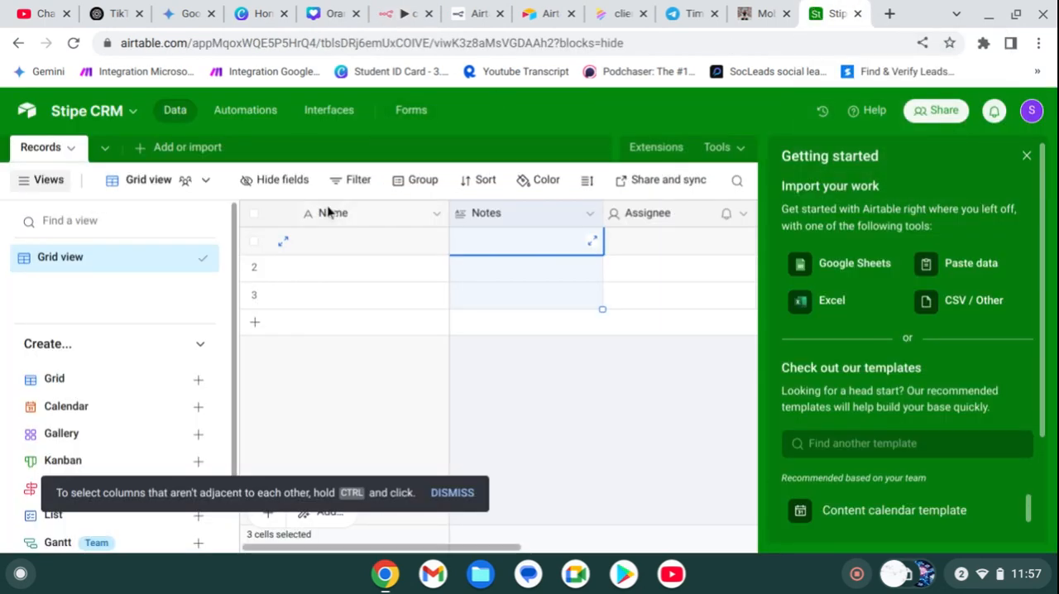
pyautogui.rightClick(548, 212)
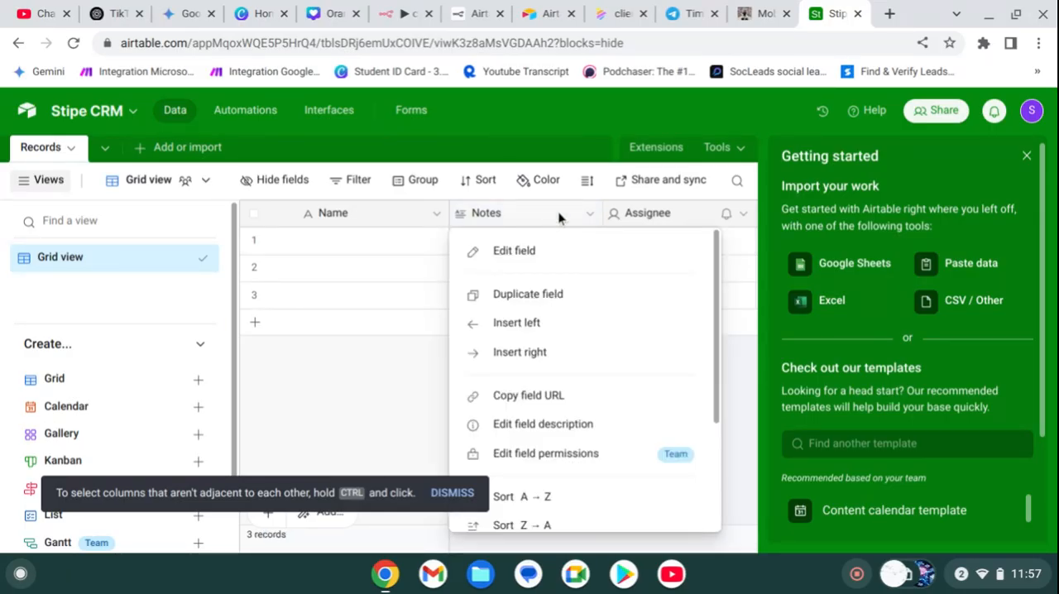
pyautogui.click(515, 250)
pyautogui.click(516, 261)
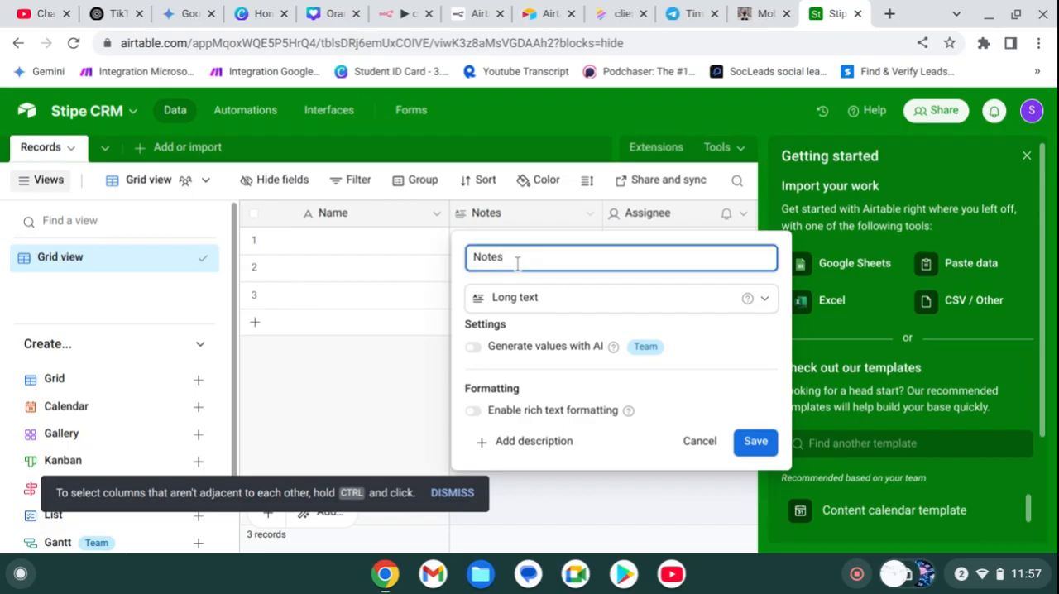
pyautogui.press('BackSpace')
pyautogui.press('BackSpace')
pyautogui.press('BackSpace')
pyautogui.press('BackSpace')
pyautogui.write('Email')
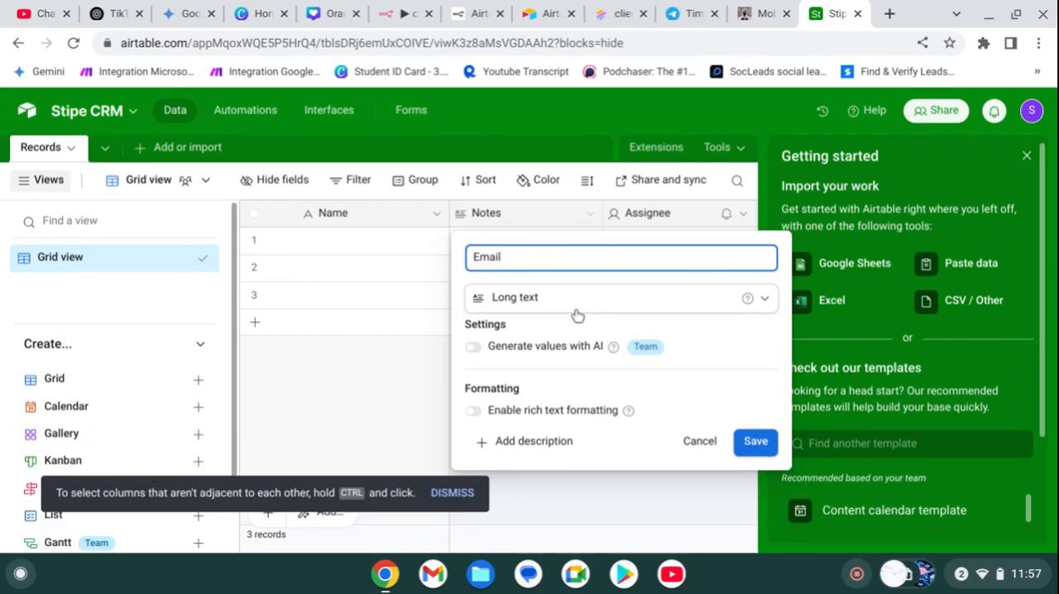
pyautogui.click(752, 446)
# Step: Edit the Assignee field in the Records table and enter "Country" as its name
pyautogui.click(648, 214)
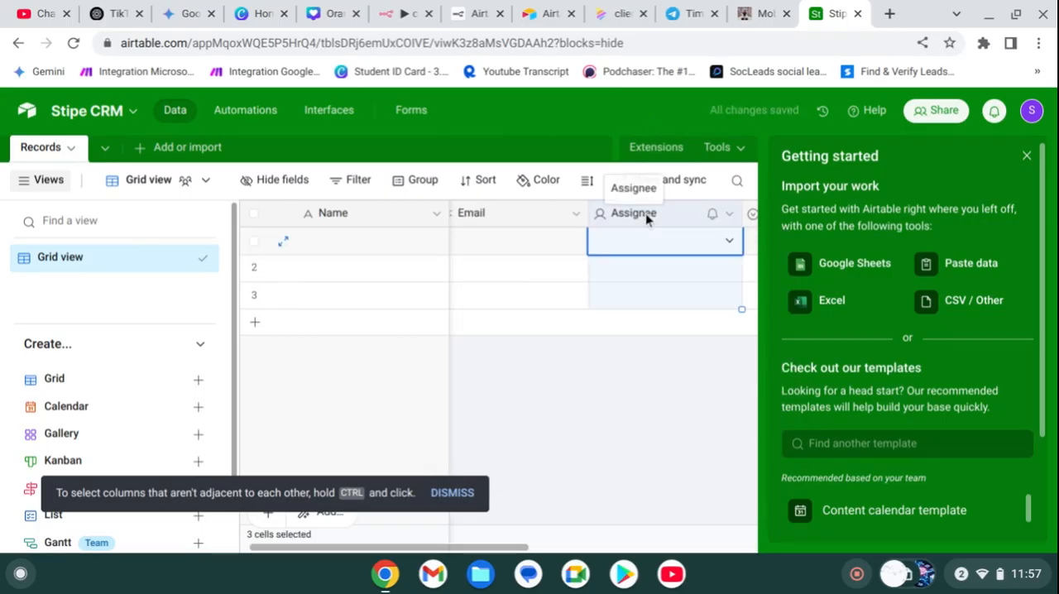
pyautogui.click(729, 215)
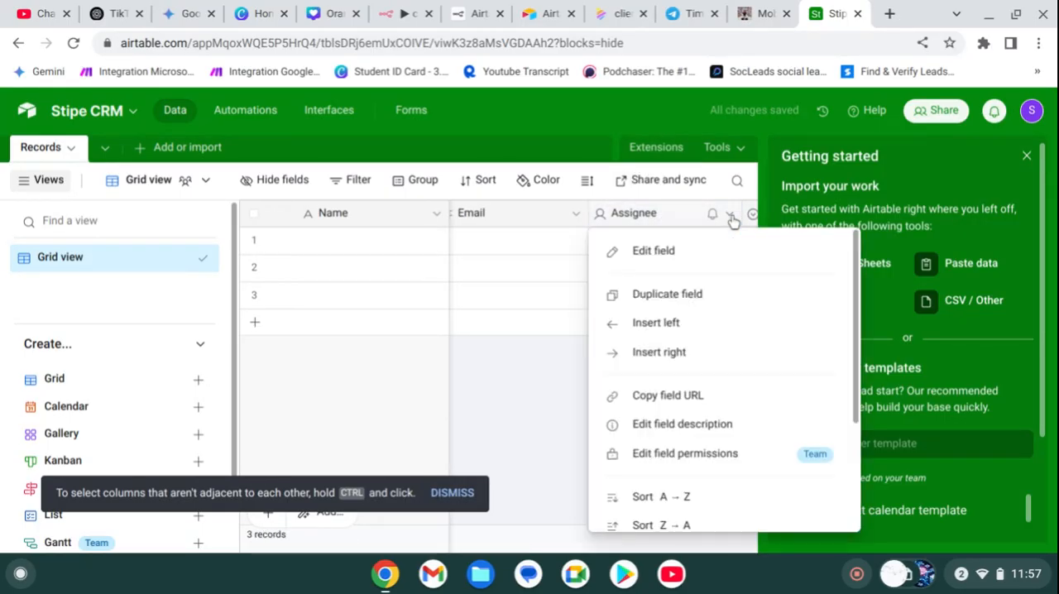
pyautogui.click(711, 269)
pyautogui.click(673, 265)
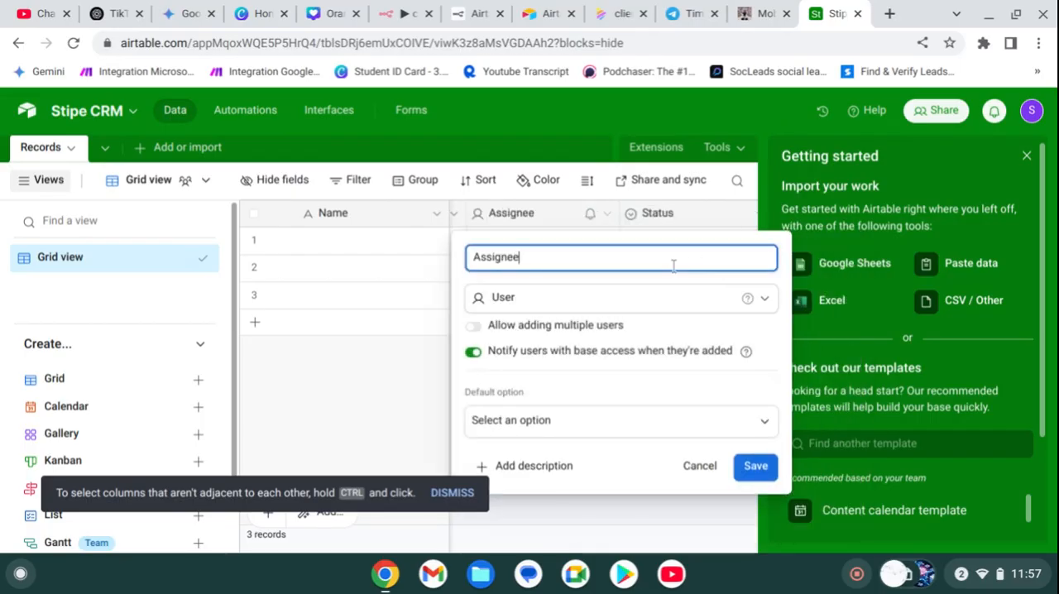
pyautogui.press('BackSpace')
pyautogui.press('BackSpace')
pyautogui.press('BackSpace')
pyautogui.press('BackSpace')
pyautogui.press('BackSpace')
pyautogui.press('BackSpace')
pyautogui.press('BackSpace')
pyautogui.write('Country')
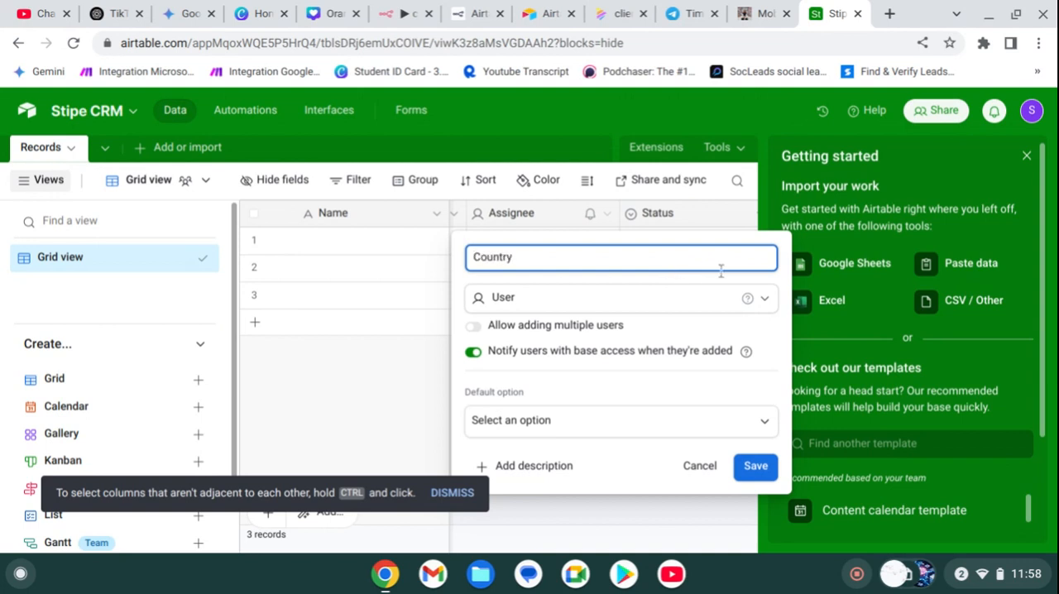
# Step: Change the Country field's type to Long text and save the field
pyautogui.click(725, 306)
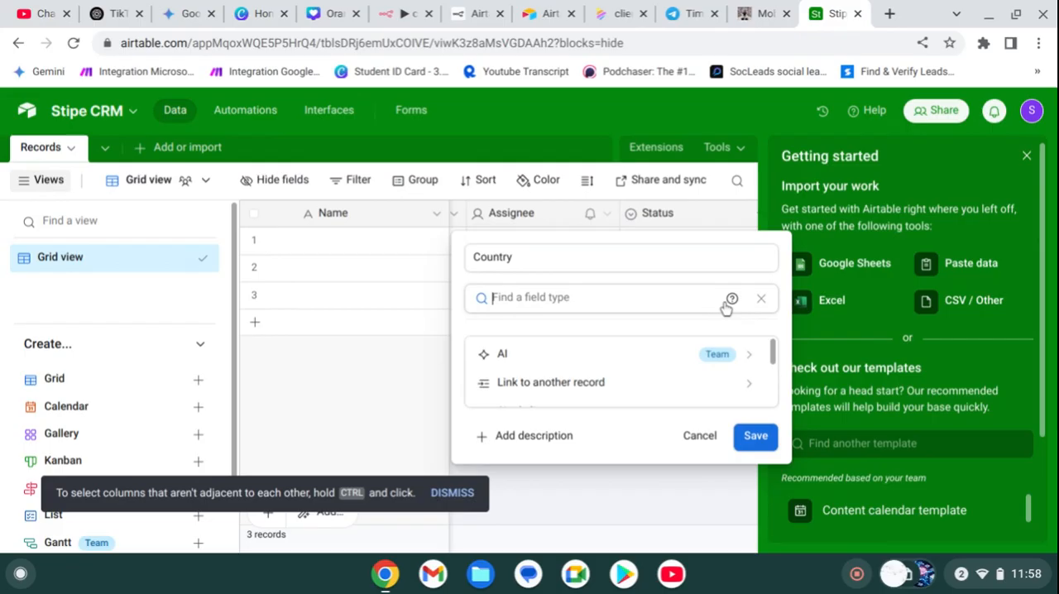
pyautogui.click(762, 300)
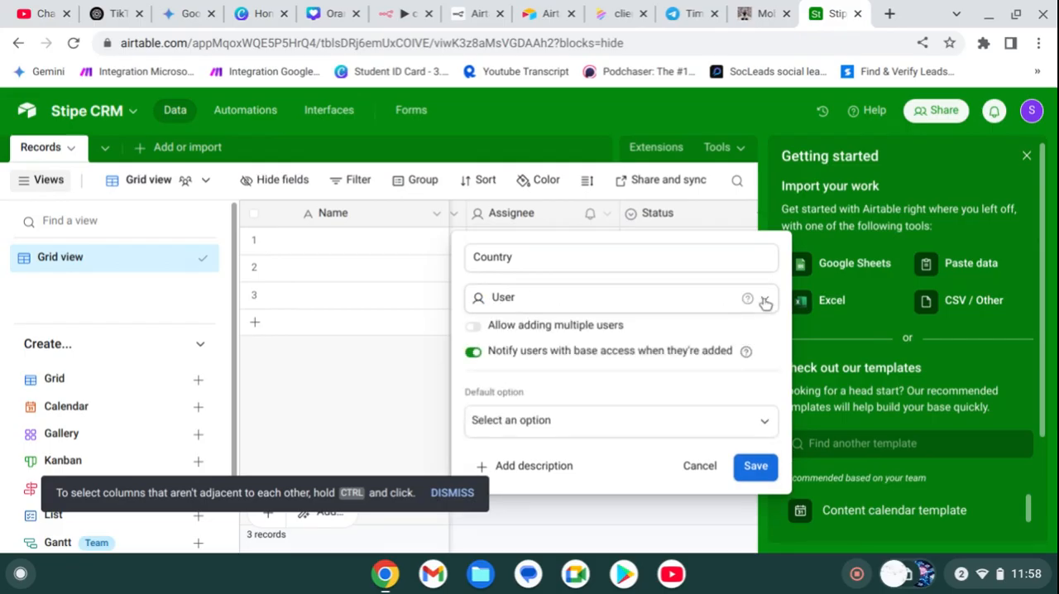
pyautogui.click(576, 307)
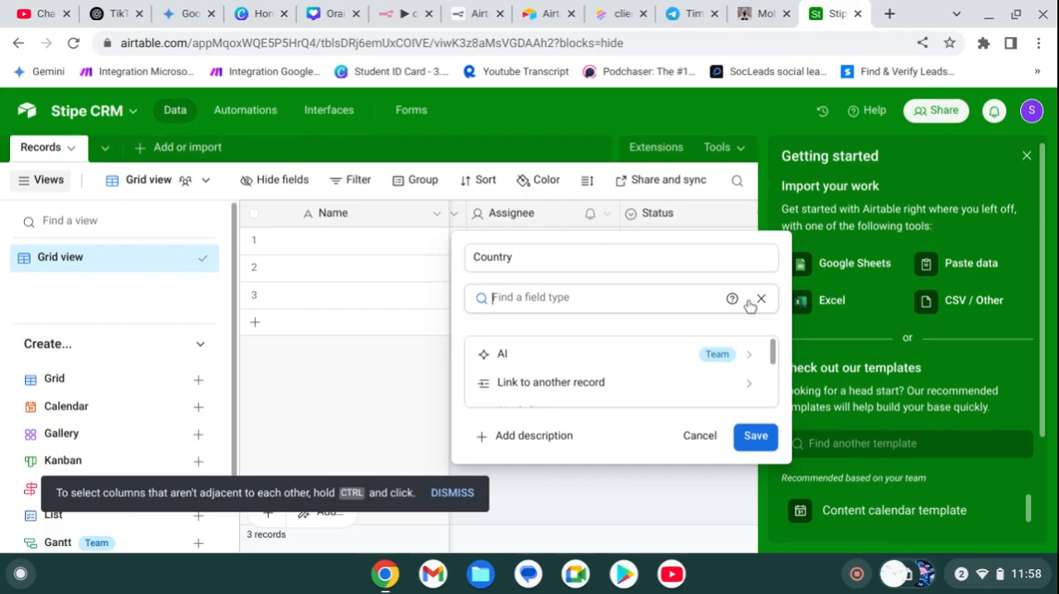
pyautogui.write('lo')
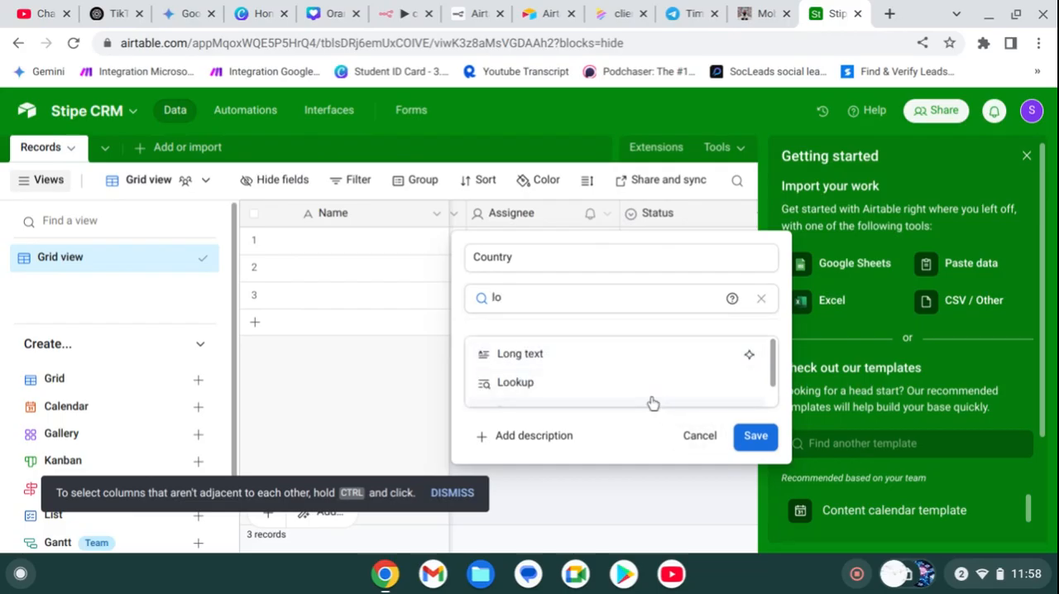
pyautogui.click(622, 351)
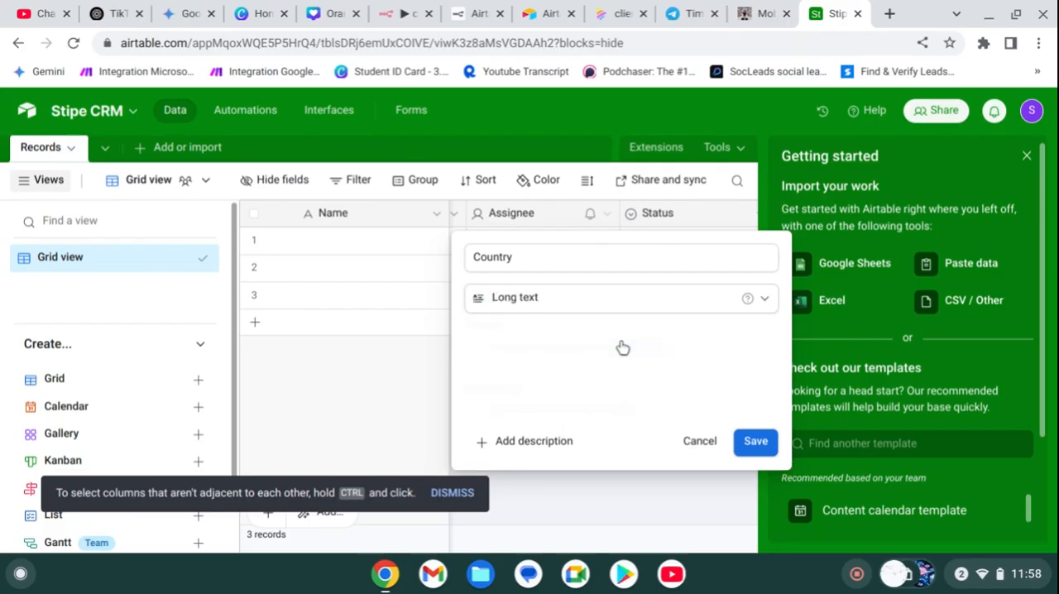
pyautogui.click(755, 441)
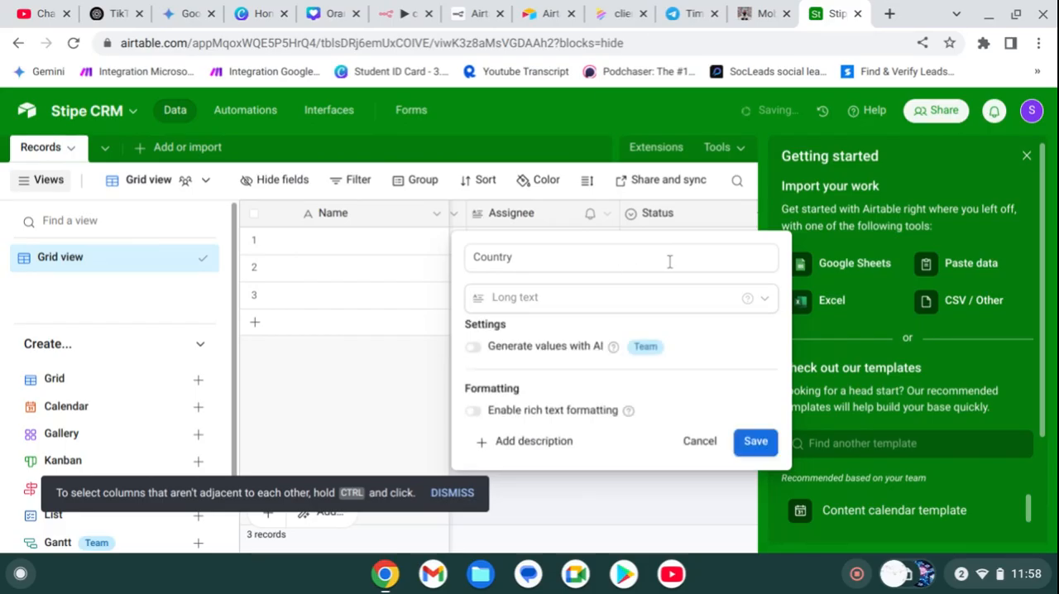
# Step: Edit the Status field in the Records table and enter "payments" as its name
pyautogui.hscroll(1, 680, 261)
pyautogui.hscroll(-2, 681, 261)
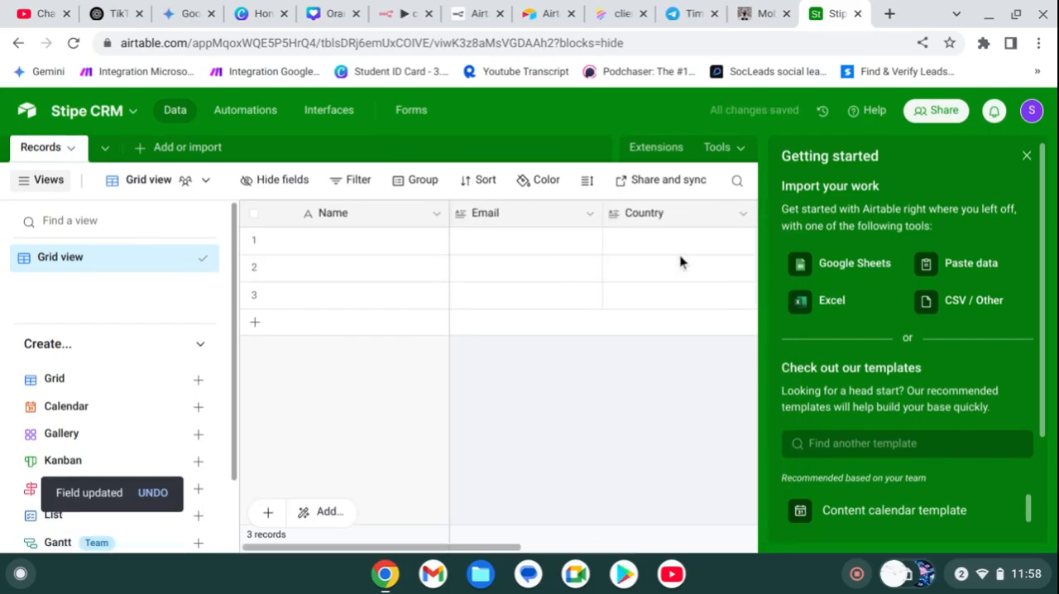
pyautogui.hscroll(2, 680, 262)
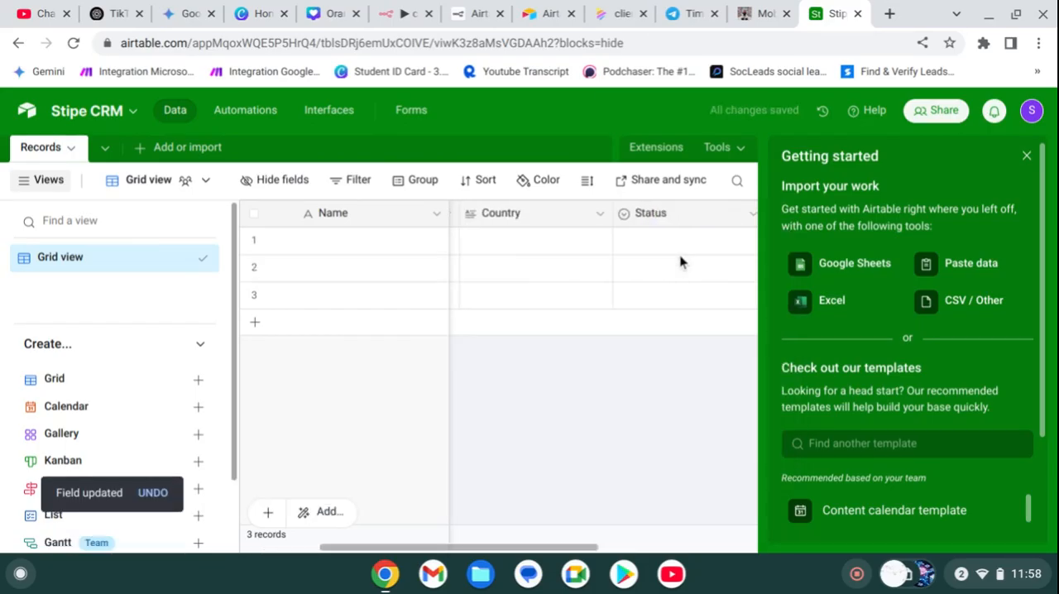
pyautogui.click(656, 218)
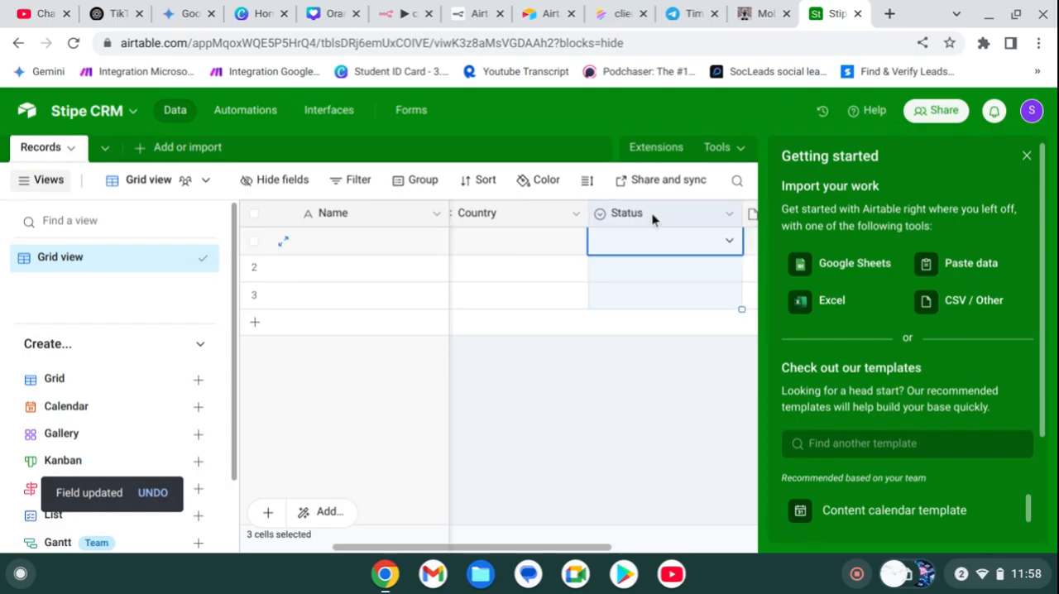
pyautogui.click(727, 217)
pyautogui.click(717, 247)
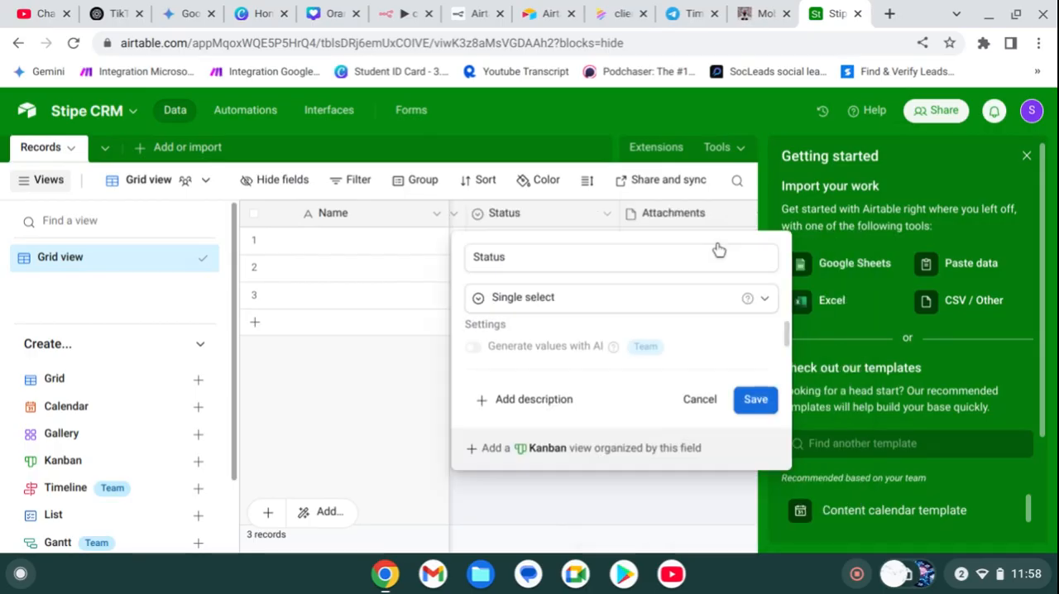
pyautogui.click(638, 259)
pyautogui.press('BackSpace')
pyautogui.press('BackSpace')
pyautogui.press('BackSpace')
pyautogui.press('BackSpace')
pyautogui.press('BackSpace')
pyautogui.write('Payments')
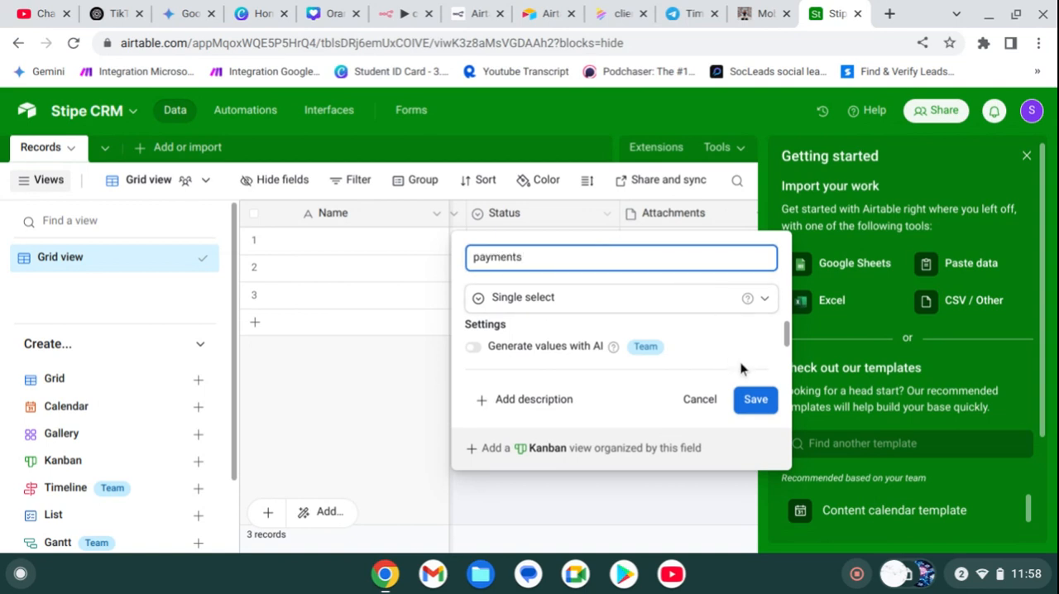
# Step: Change the payments field's type to Long text and save the field
pyautogui.click(762, 300)
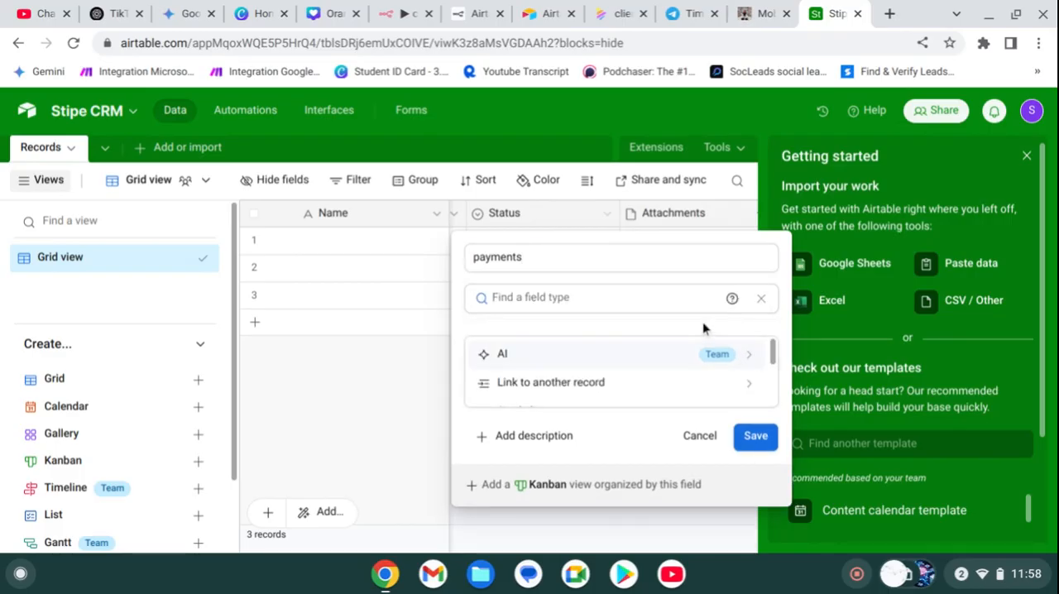
pyautogui.write('lon')
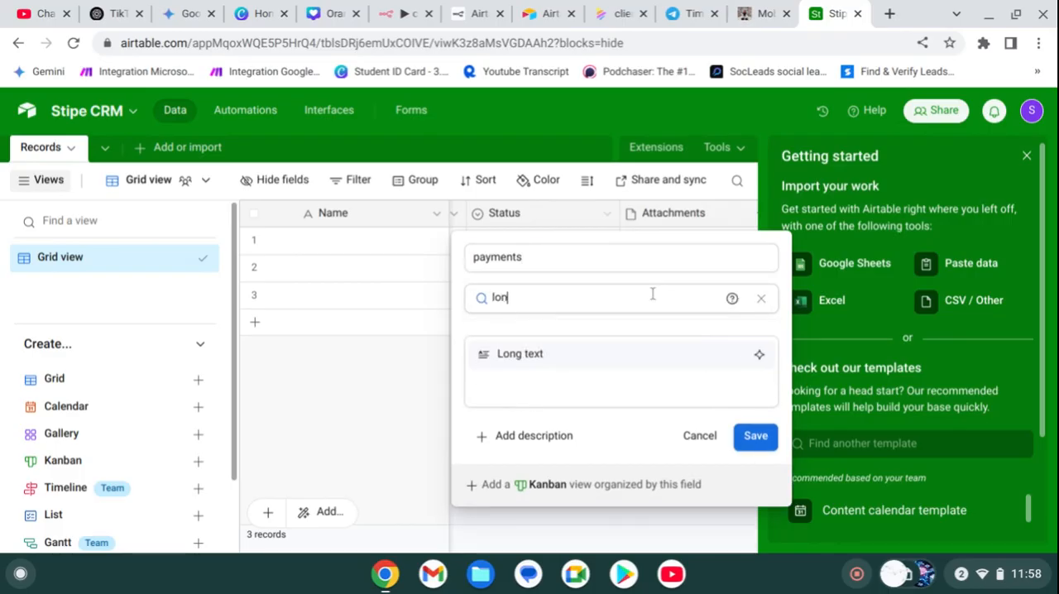
pyautogui.write('g')
pyautogui.click(630, 354)
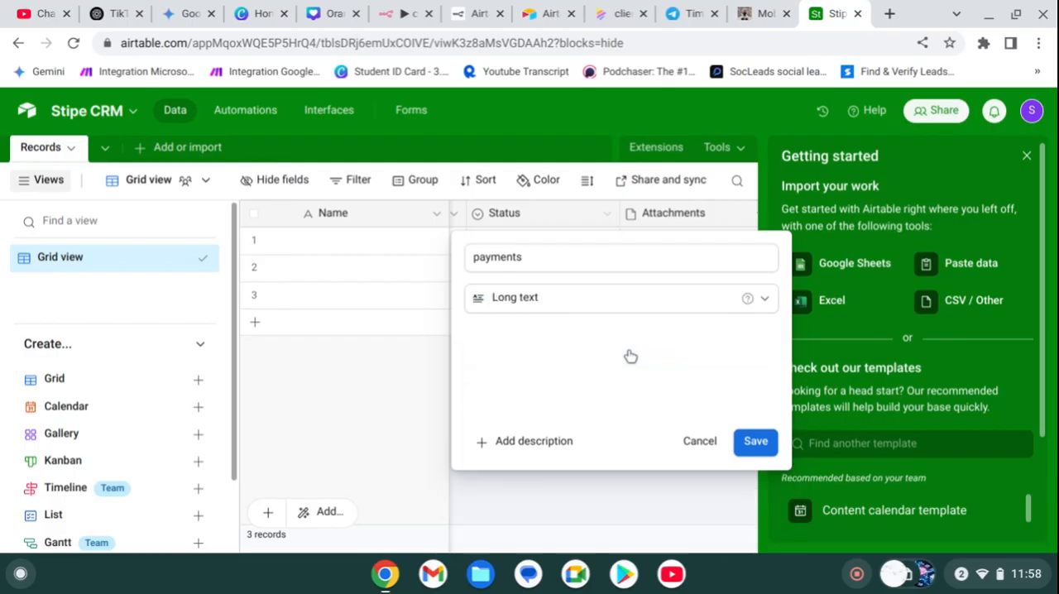
pyautogui.click(755, 443)
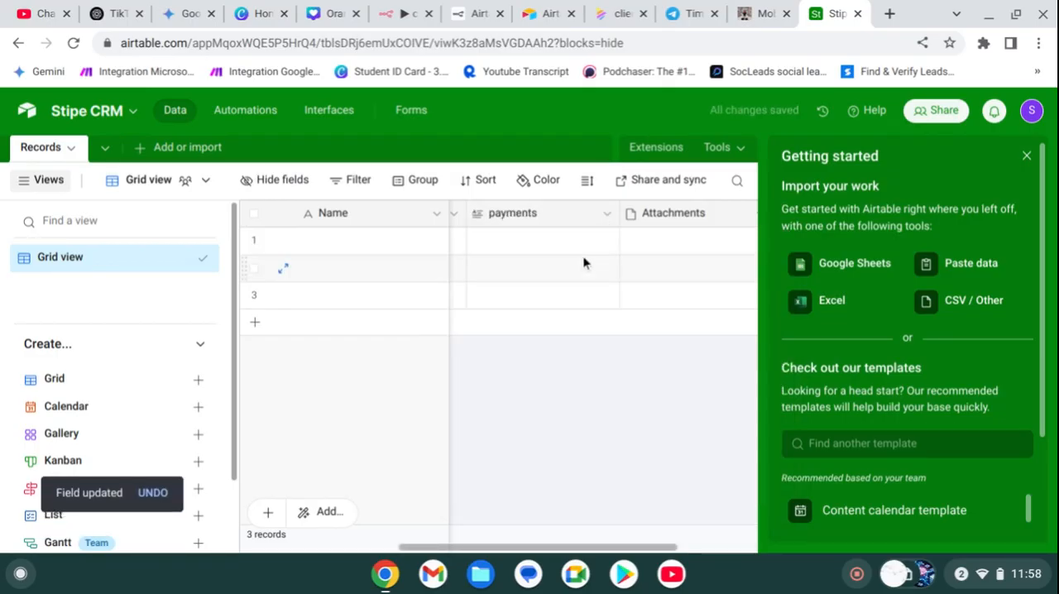
# Step: Edit the Attachments field in the Records table and enter "others" as its name
pyautogui.hscroll(3, 661, 243)
pyautogui.hscroll(-5, 662, 249)
pyautogui.hscroll(3, 662, 249)
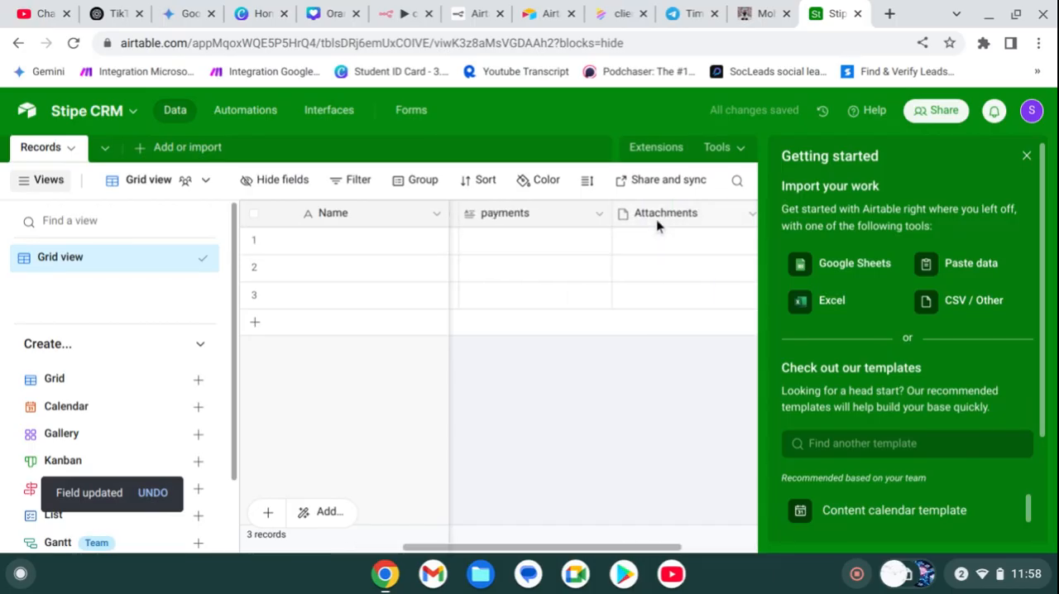
pyautogui.click(656, 217)
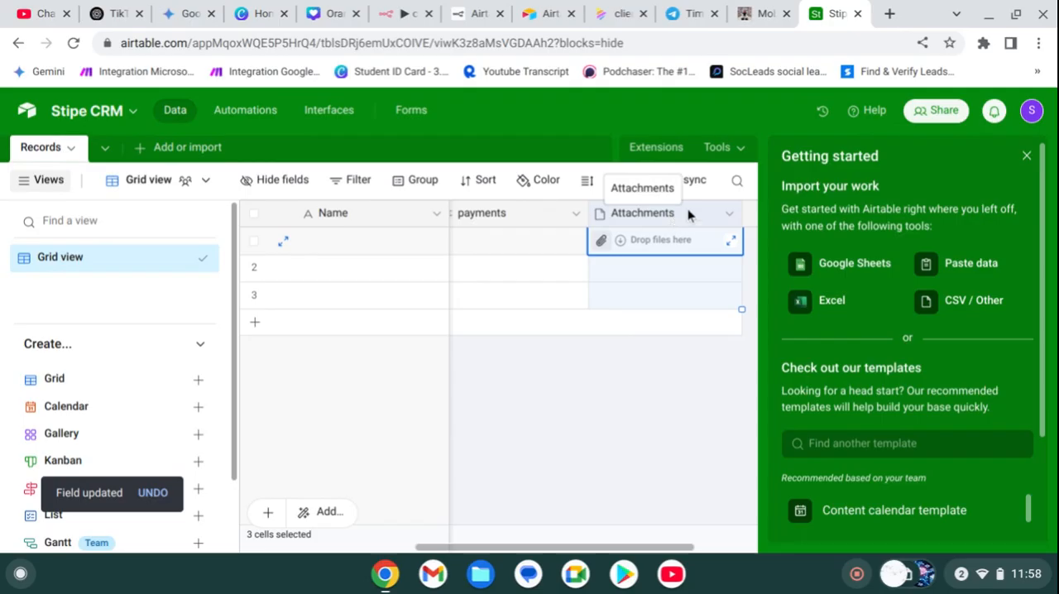
pyautogui.press('Escape')
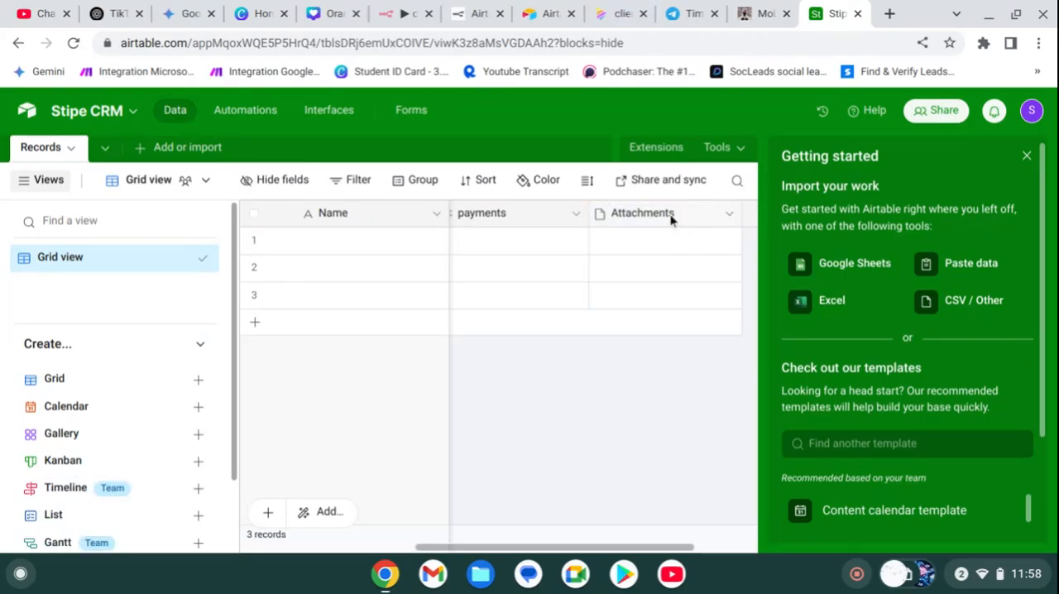
pyautogui.doubleClick(668, 218)
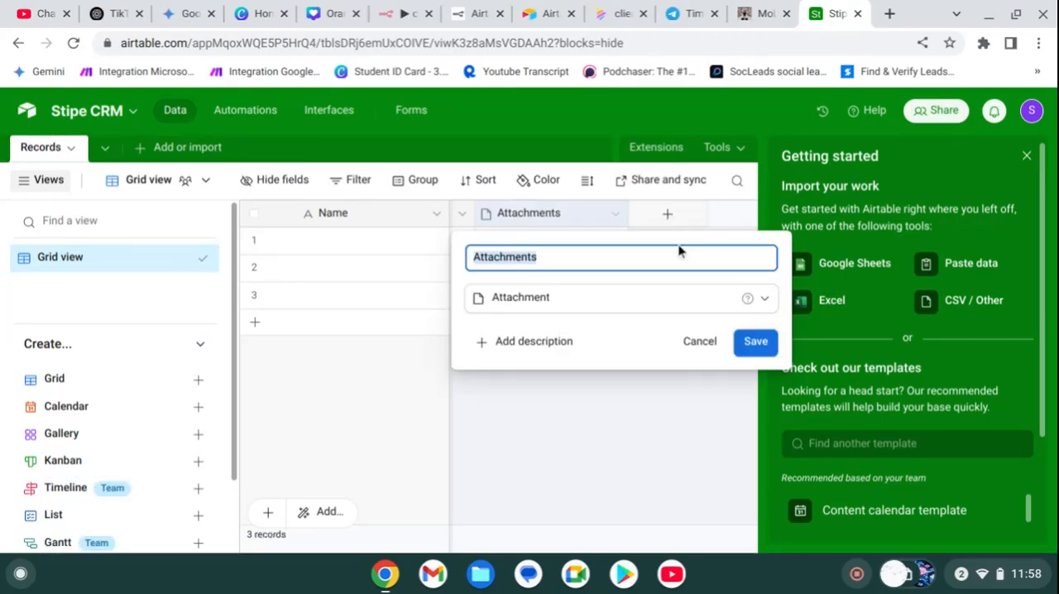
pyautogui.click(662, 308)
pyautogui.write('em')
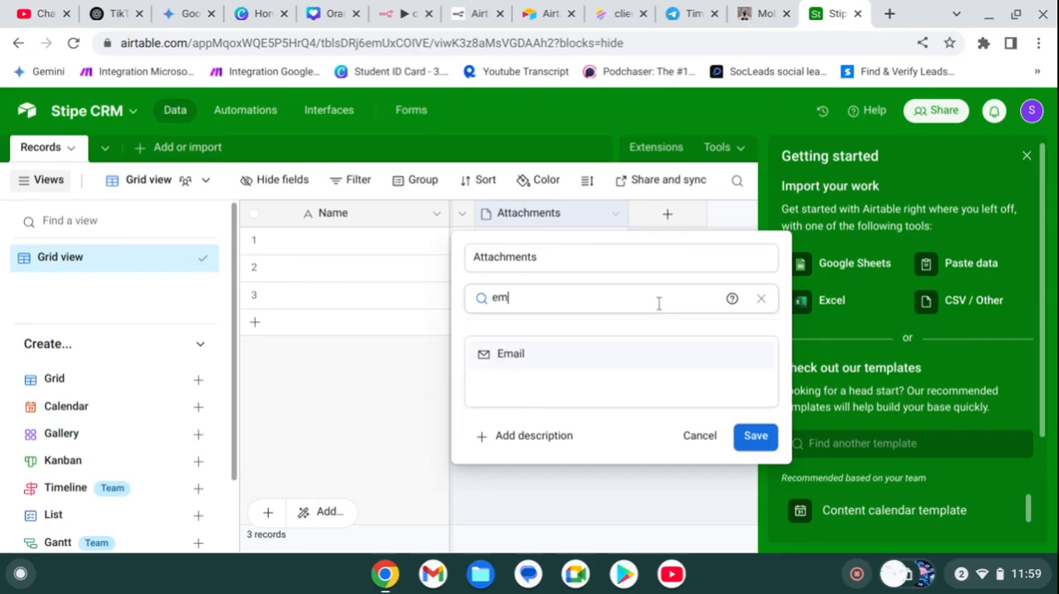
pyautogui.click(554, 258)
pyautogui.press('BackSpace')
pyautogui.press('BackSpace')
pyautogui.press('BackSpace')
pyautogui.press('BackSpace')
pyautogui.press('BackSpace')
pyautogui.press('BackSpace')
pyautogui.press('BackSpace')
pyautogui.press('BackSpace')
pyautogui.press('BackSpace')
pyautogui.press('BackSpace')
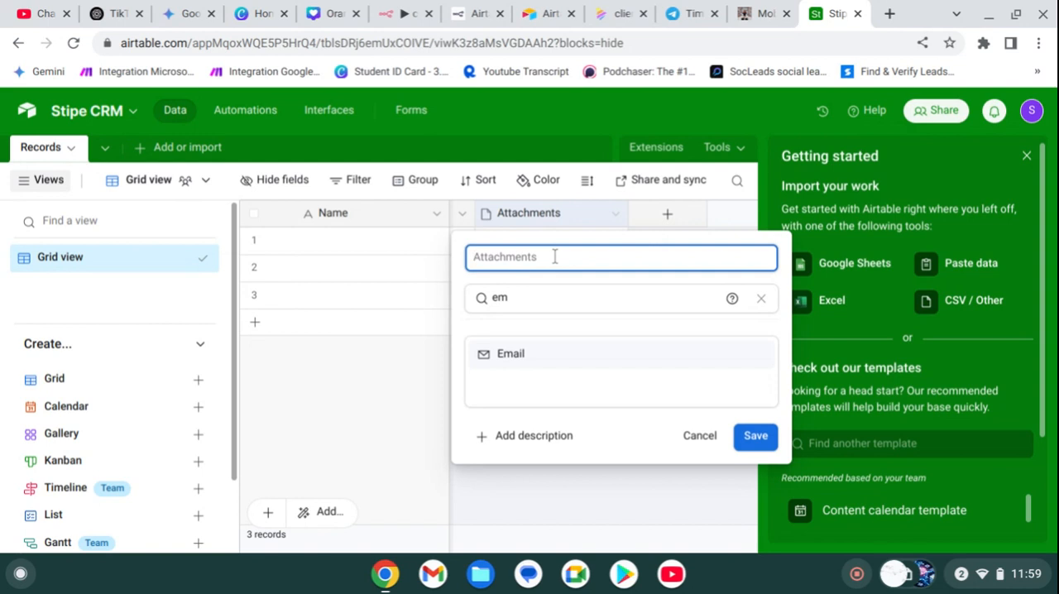
pyautogui.write('others')
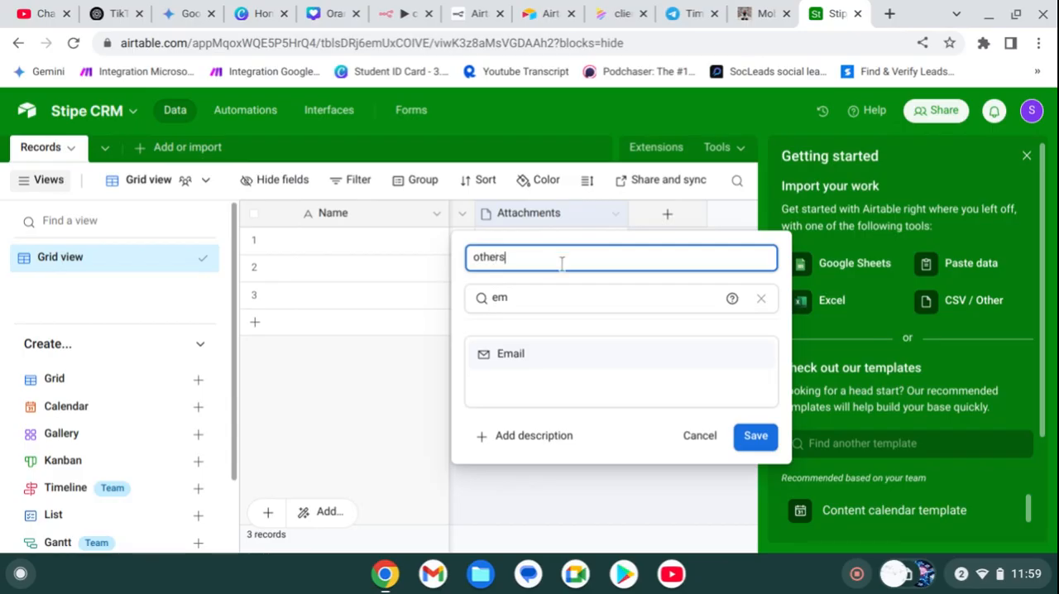
# Step: Change the others field's type to Long text and save the field
pyautogui.click(569, 297)
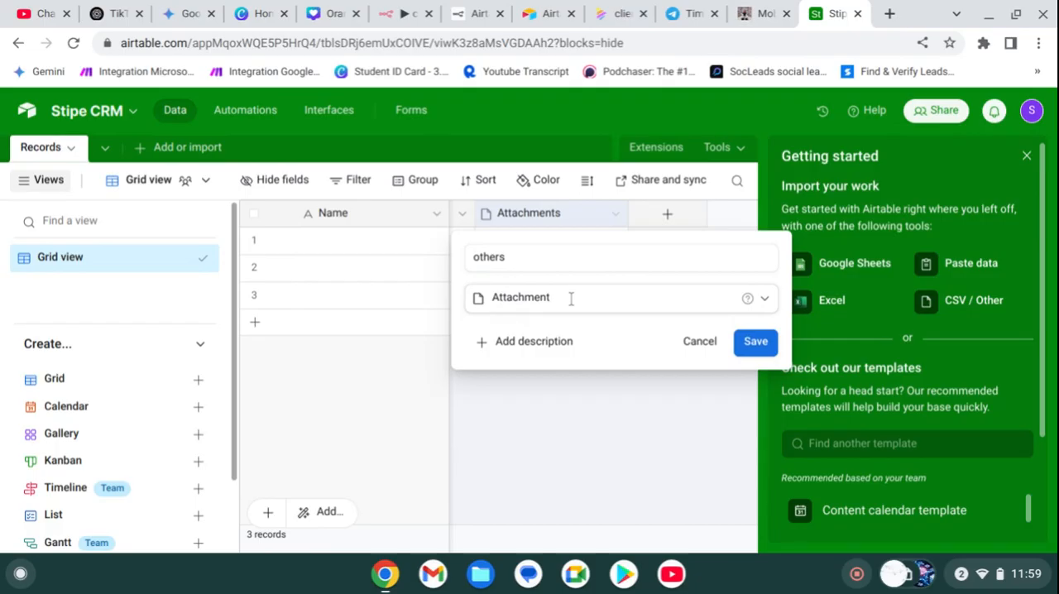
pyautogui.click(571, 298)
pyautogui.write('long')
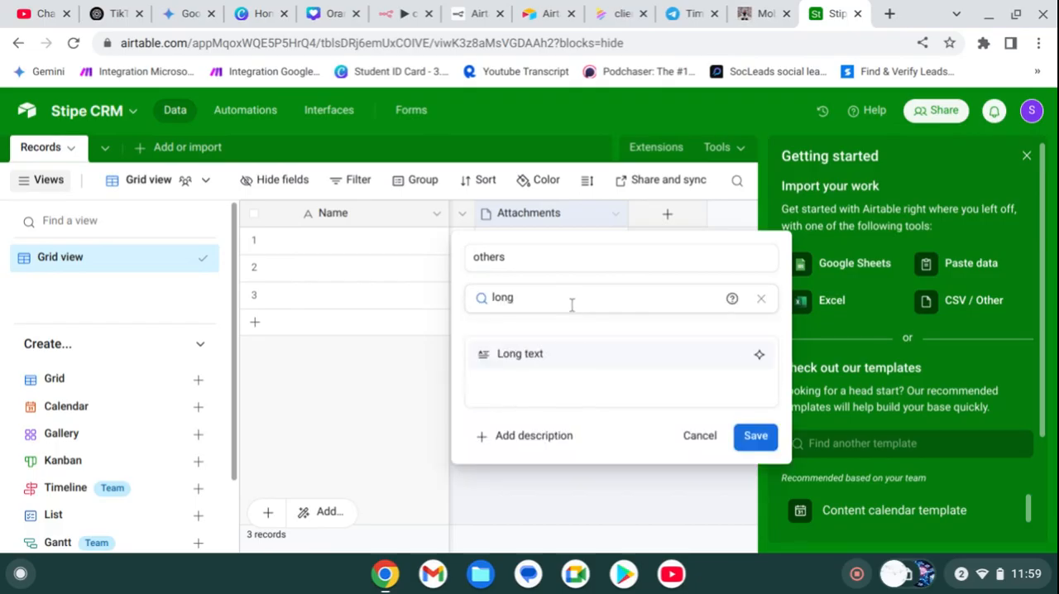
pyautogui.click(568, 355)
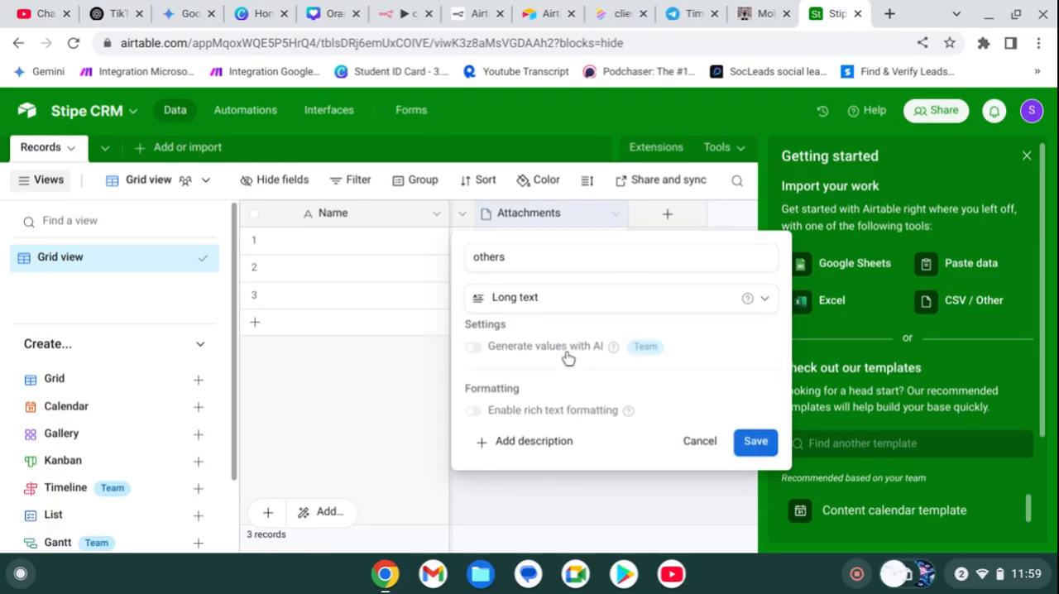
pyautogui.click(748, 446)
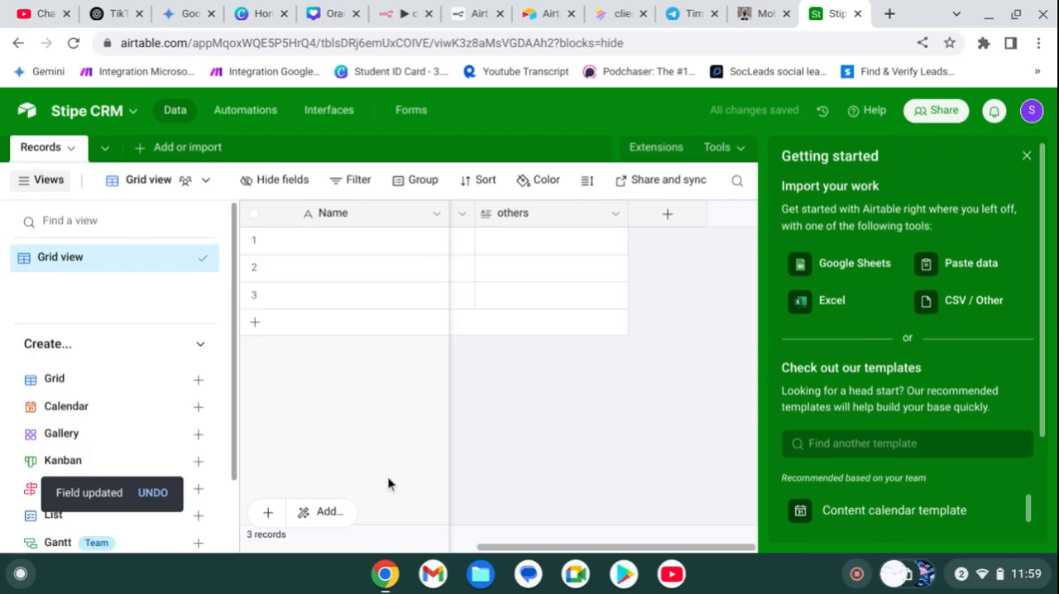
pyautogui.hscroll(-5, 585, 355)
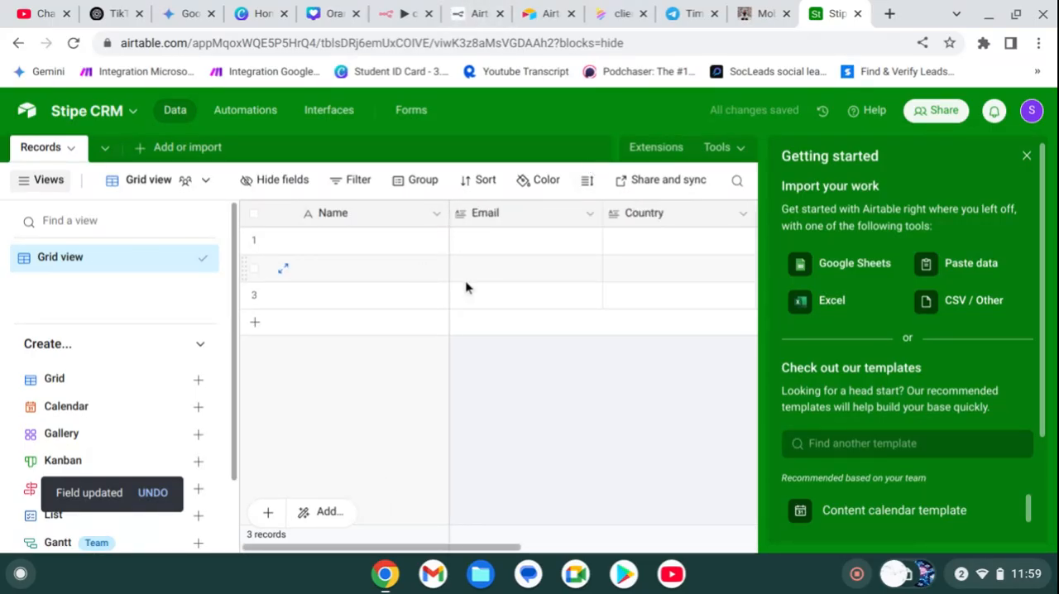
# Step: In Airtable Builder Hub, start a personal access token named "n8n stripe test" with scopes data.records:write, data.records:read and schema.bases:read
pyautogui.click(533, 15)
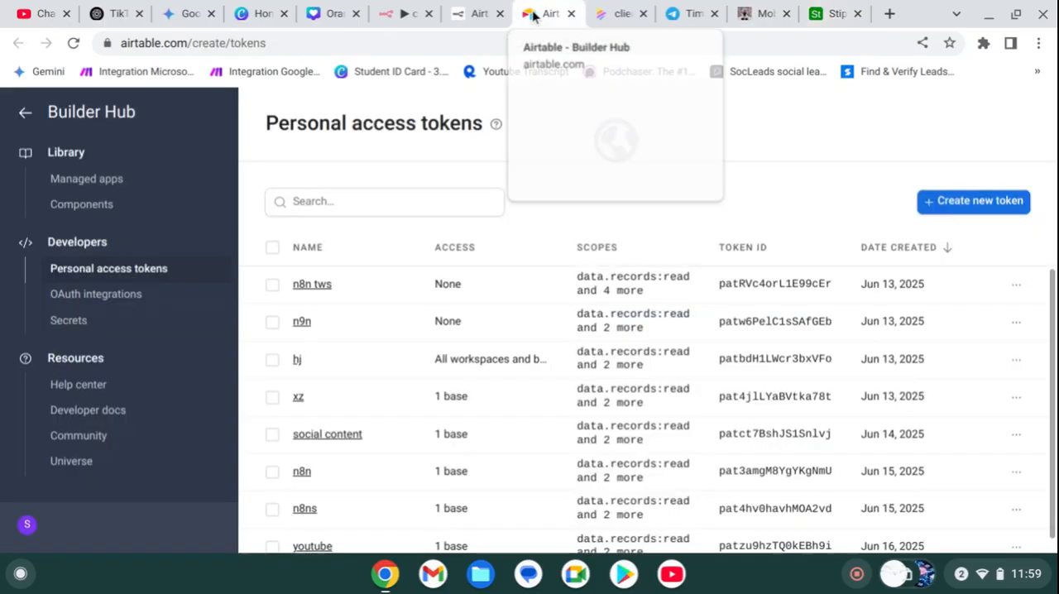
pyautogui.click(991, 209)
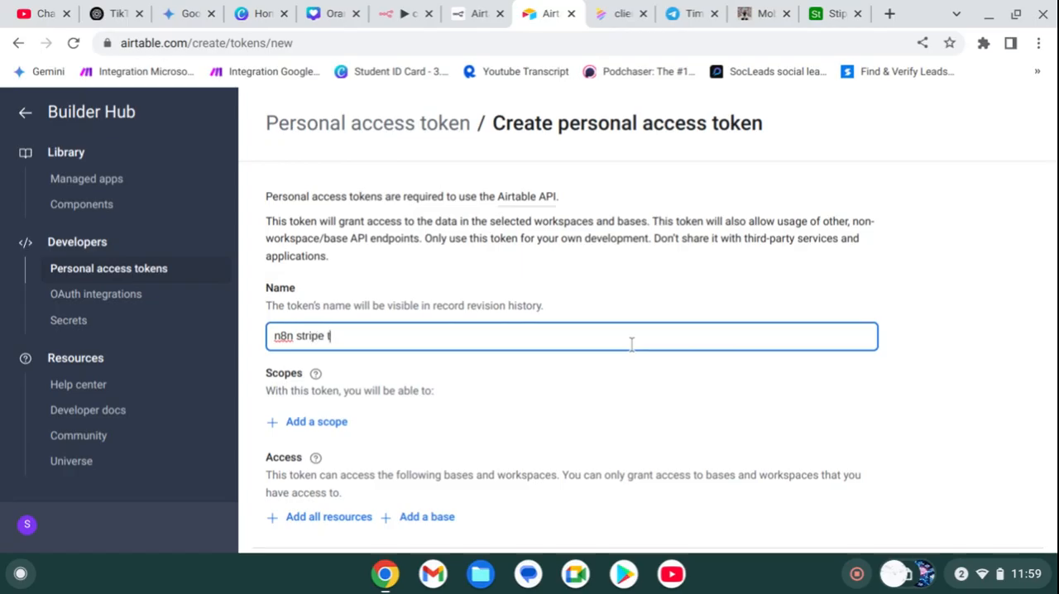
pyautogui.click(293, 422)
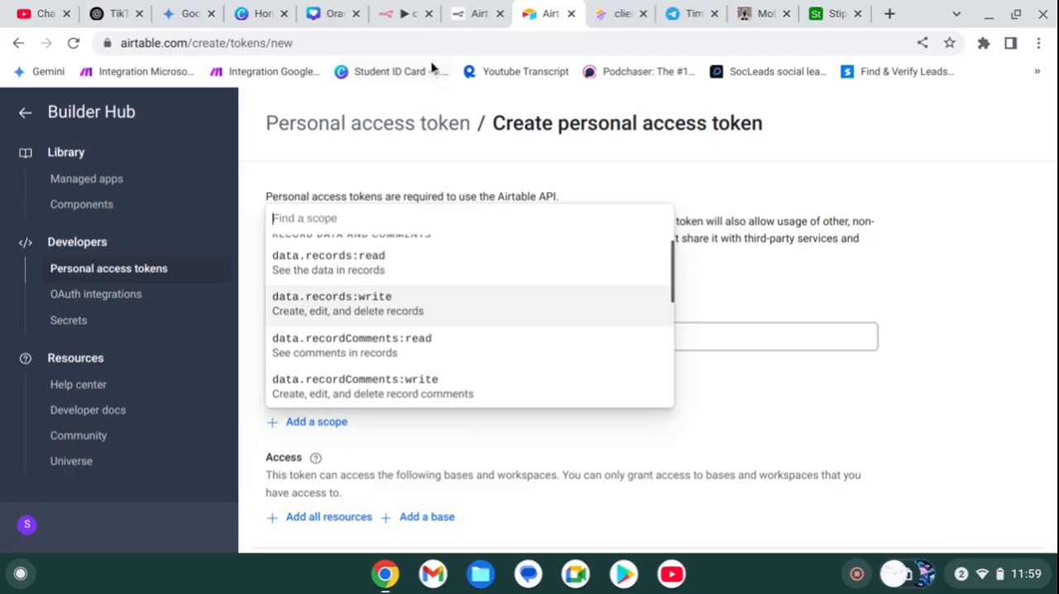
pyautogui.click(369, 304)
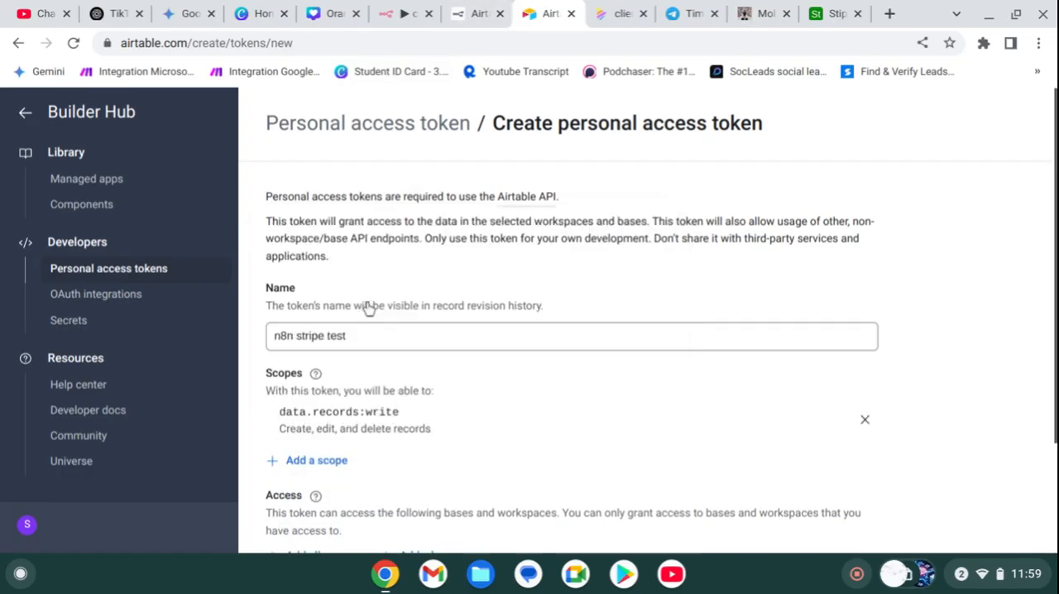
pyautogui.click(319, 463)
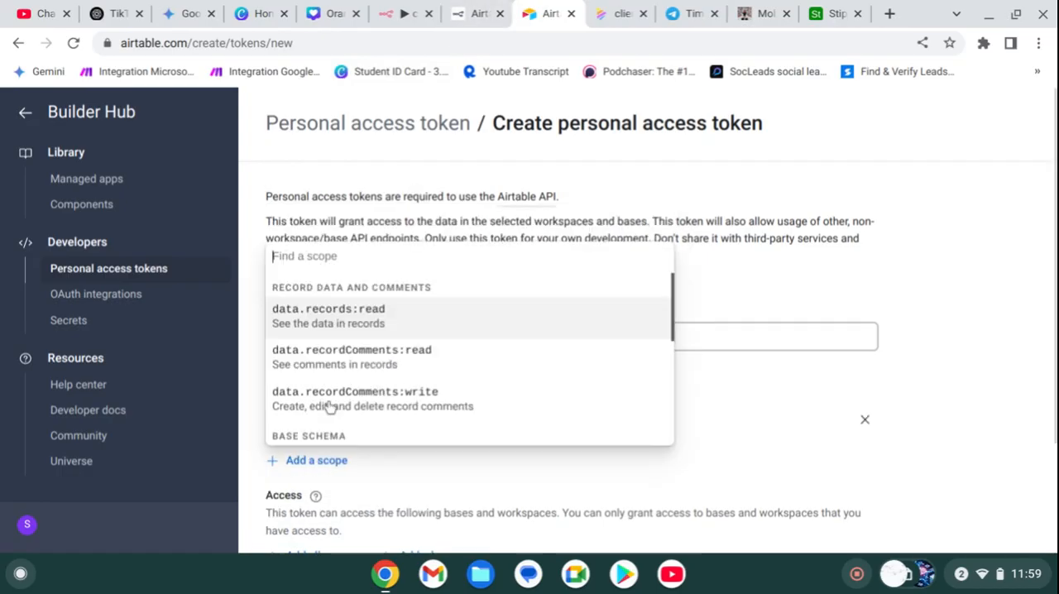
pyautogui.click(314, 305)
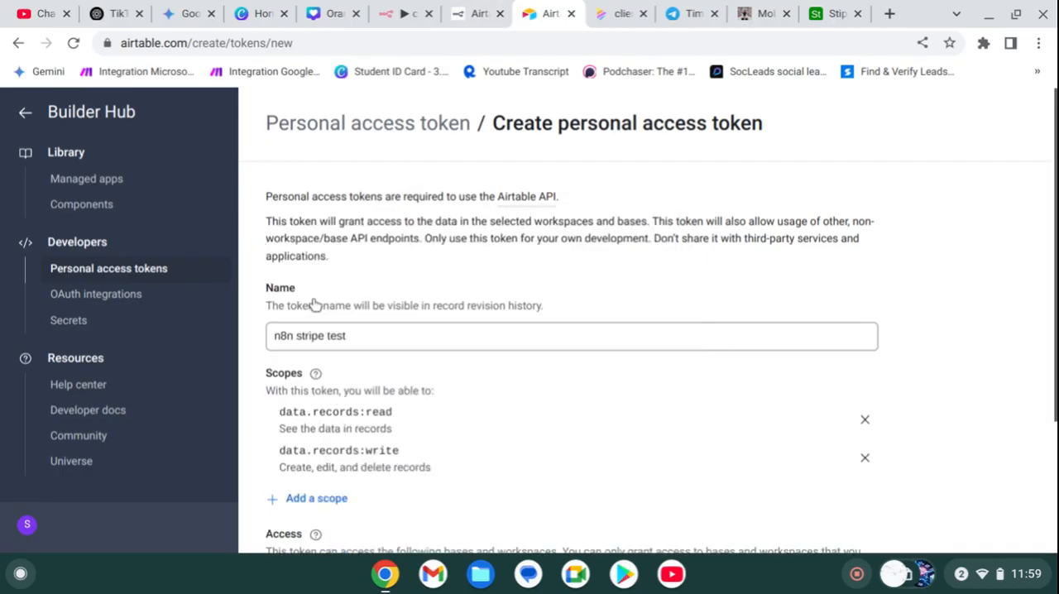
pyautogui.click(315, 498)
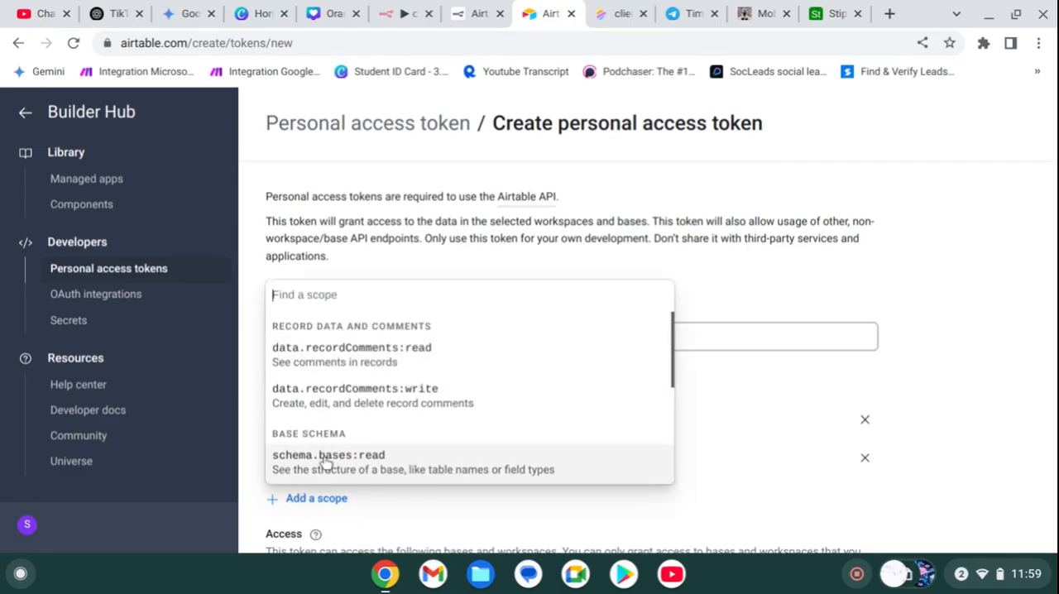
pyautogui.click(324, 457)
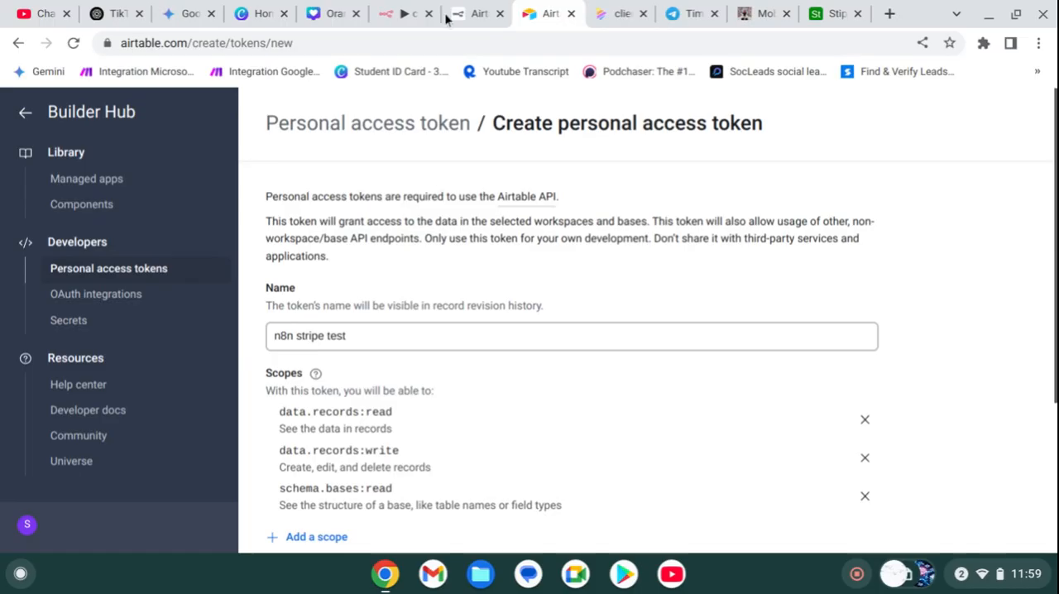
# Step: Check the recommended token scopes in the n8n Docs page on Airtable credentials
pyautogui.click(411, 15)
pyautogui.click(465, 14)
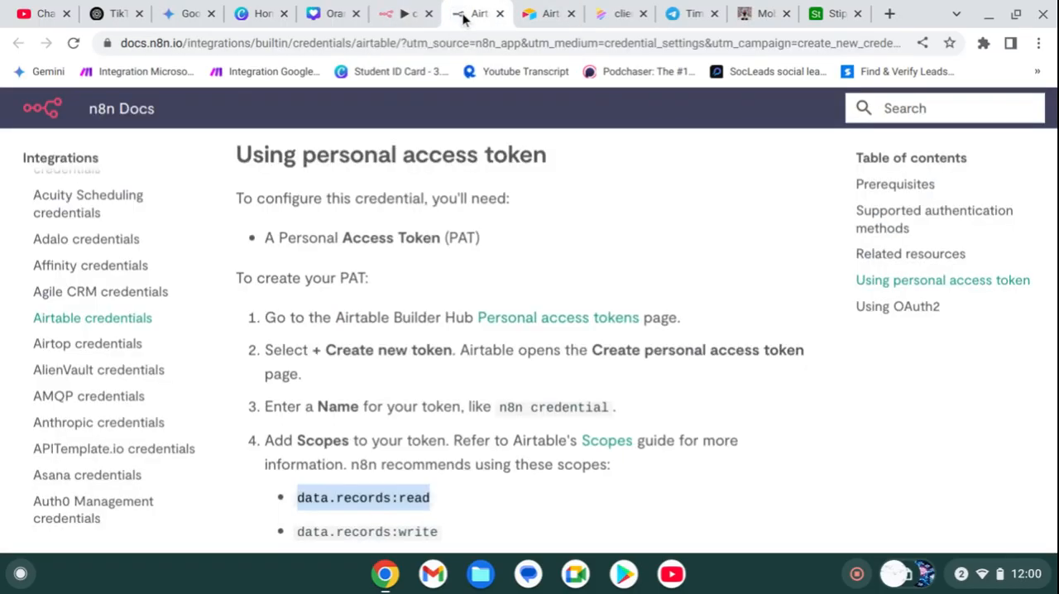
pyautogui.scroll(-1, 441, 387)
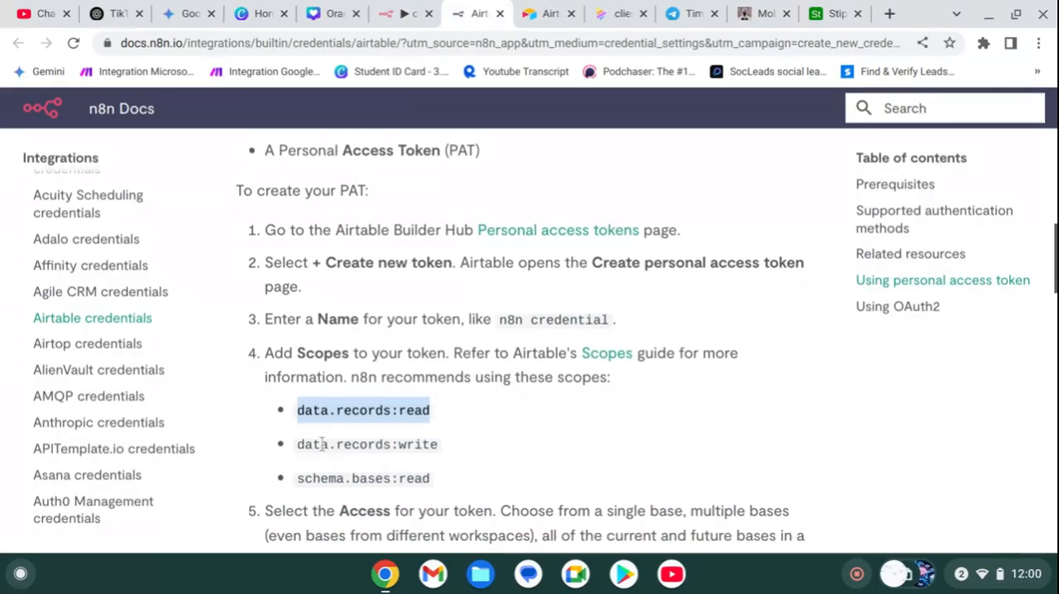
# Step: Return to the Airtable token form, grant access to the Stipe CRM base, then create the token and copy it
pyautogui.click(553, 13)
pyautogui.scroll(-3, 542, 285)
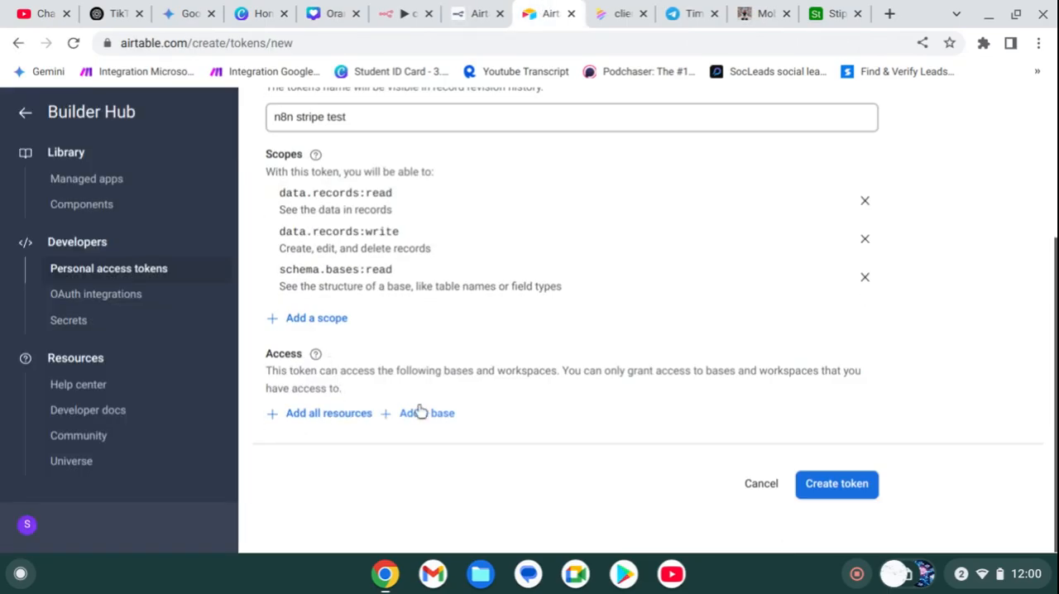
pyautogui.click(419, 412)
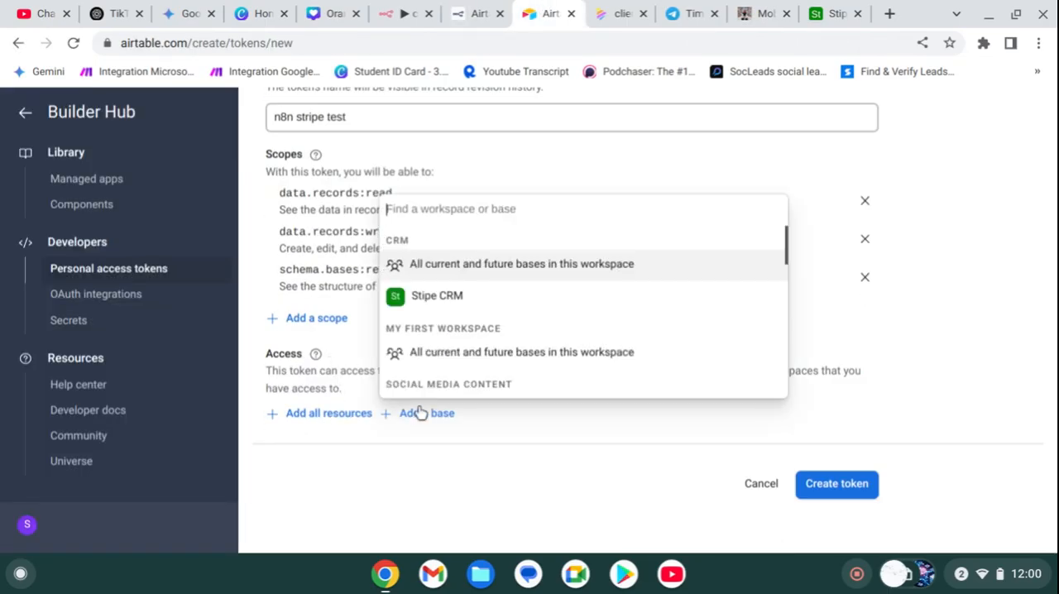
pyautogui.click(433, 295)
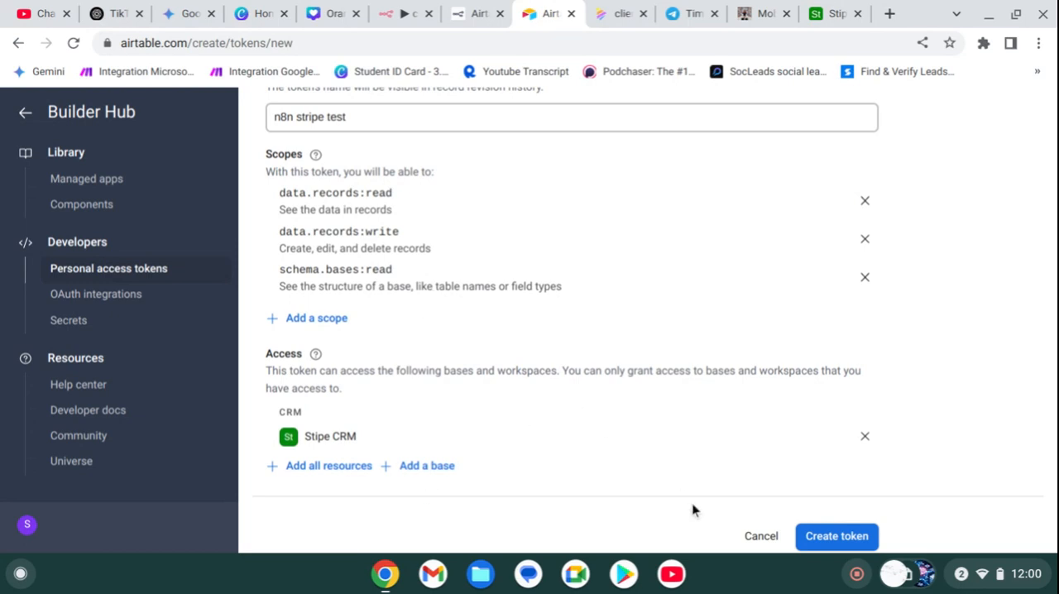
pyautogui.click(834, 541)
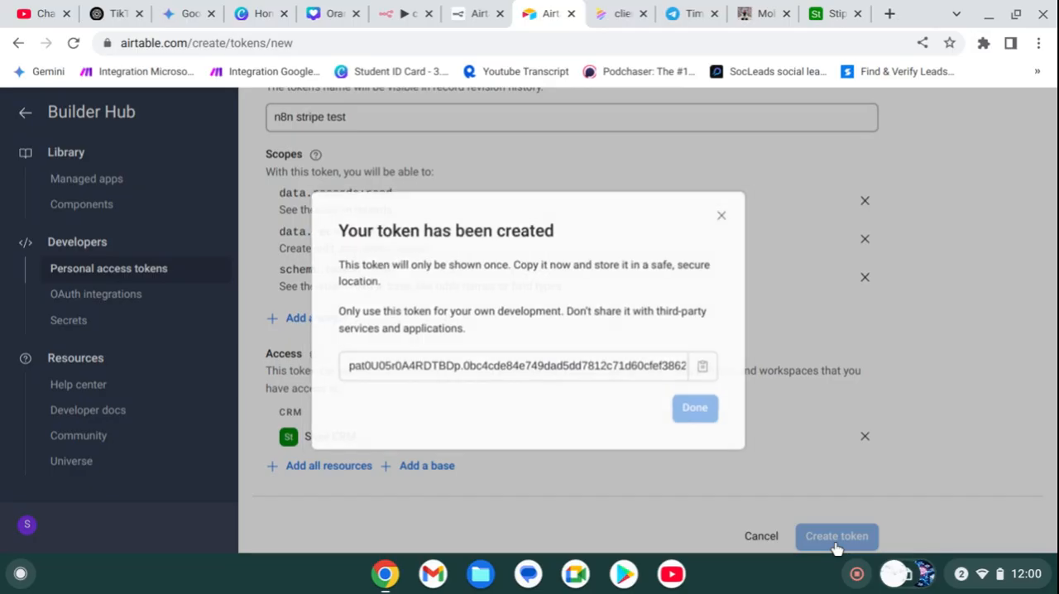
pyautogui.click(708, 372)
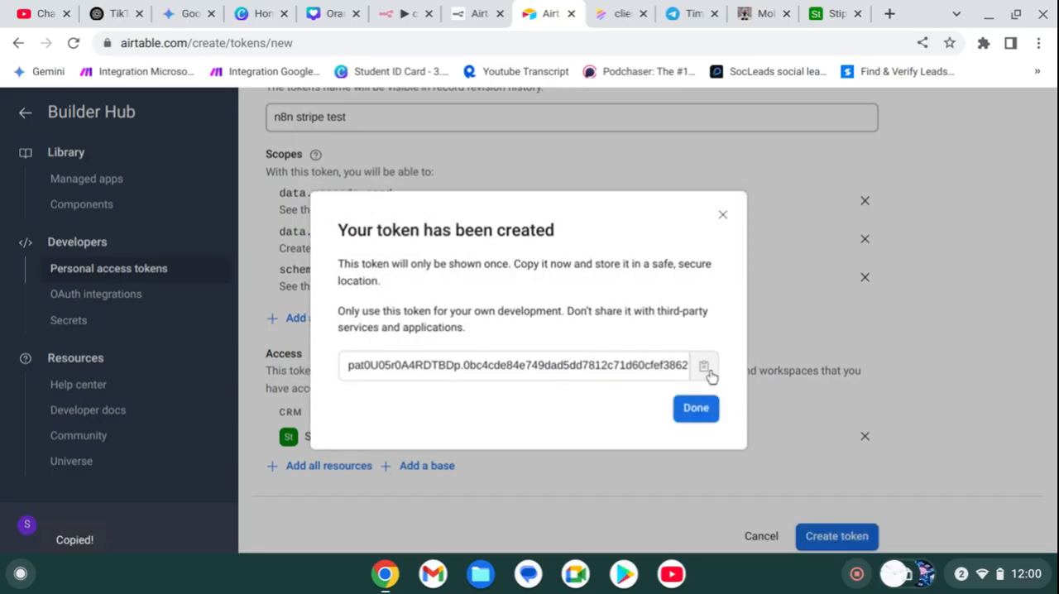
# Step: In the n8n clients workflow, create a new credential for the Airtable node by pasting the copied access token, and save it
pyautogui.click(386, 10)
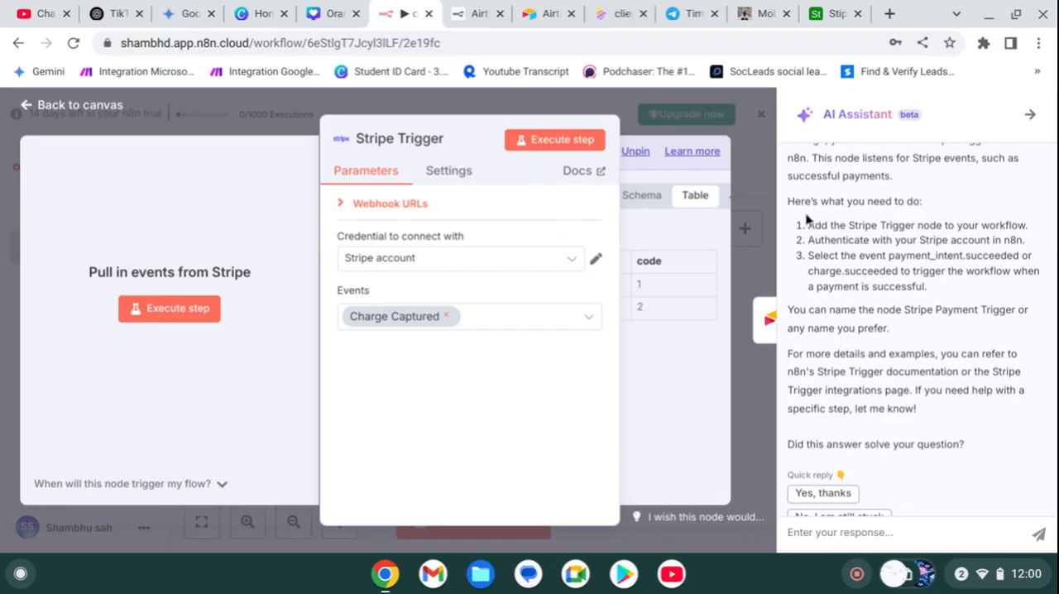
pyautogui.click(757, 213)
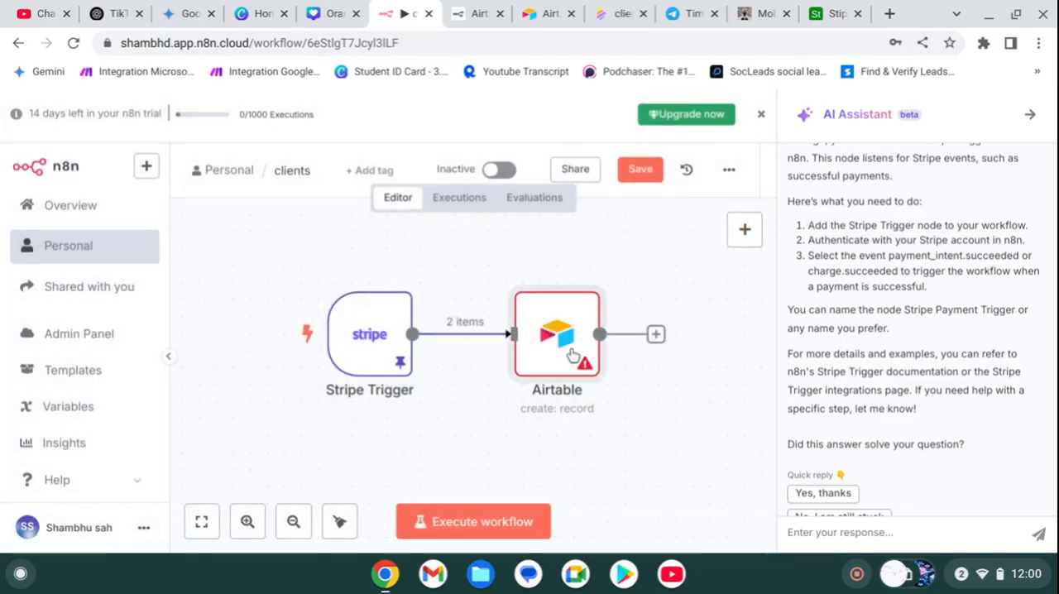
pyautogui.doubleClick(573, 354)
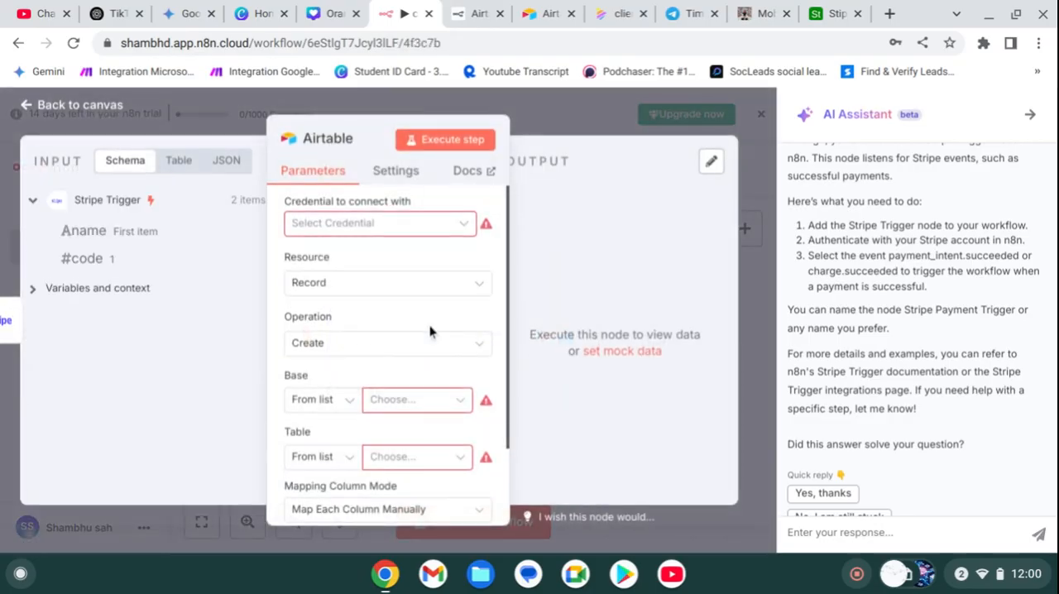
pyautogui.click(382, 223)
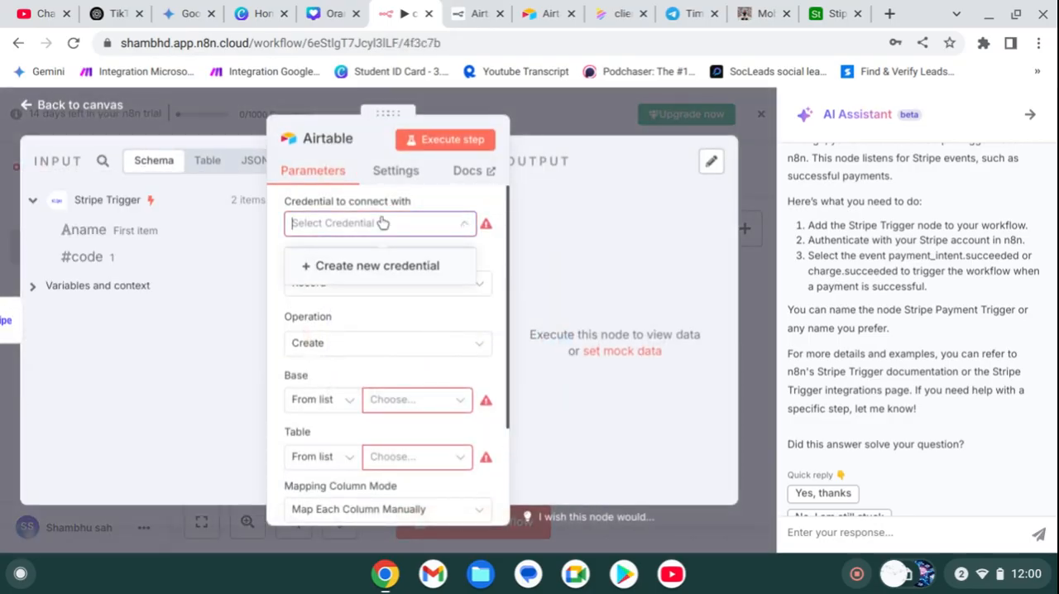
pyautogui.click(382, 265)
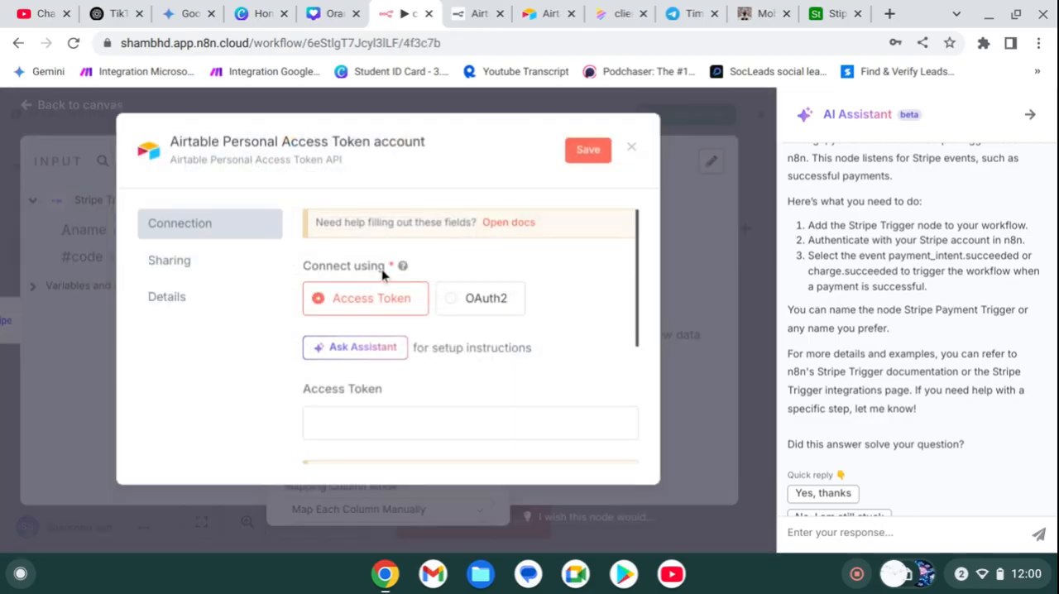
pyautogui.click(348, 432)
pyautogui.hotkey('ctrl', 'v')
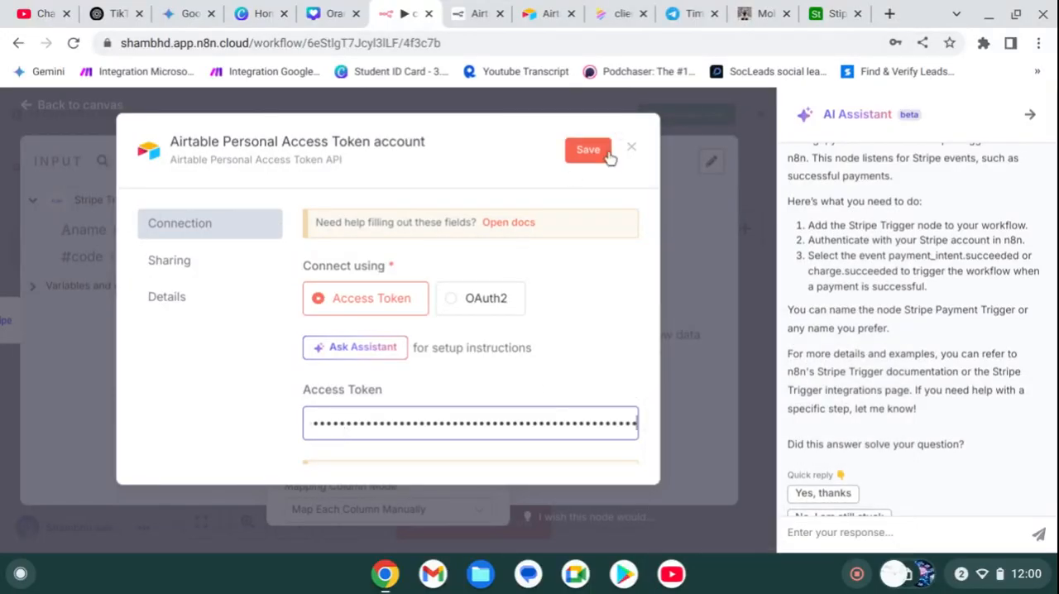
pyautogui.click(589, 151)
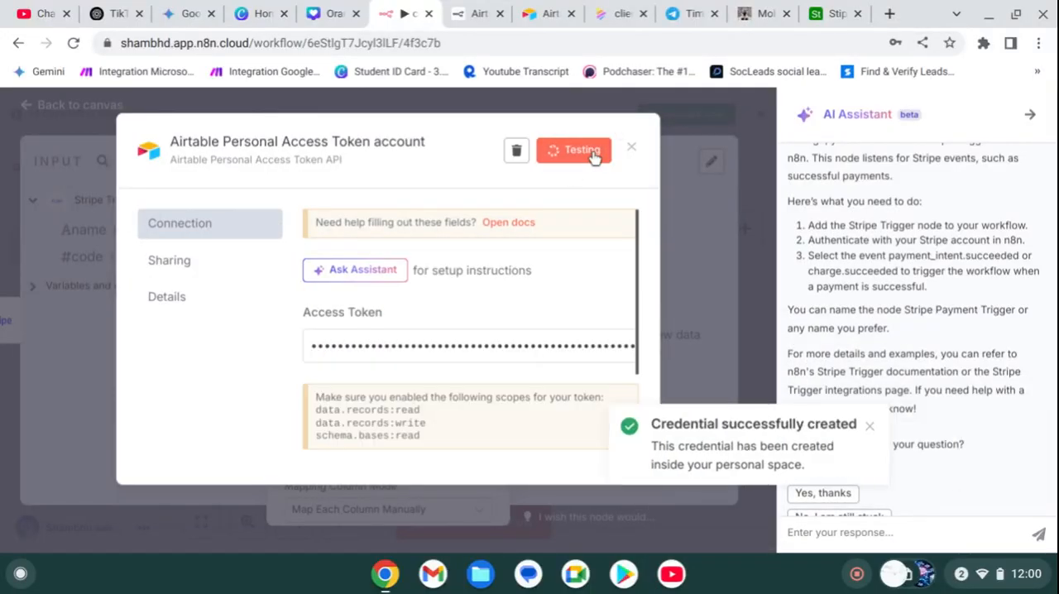
pyautogui.click(631, 148)
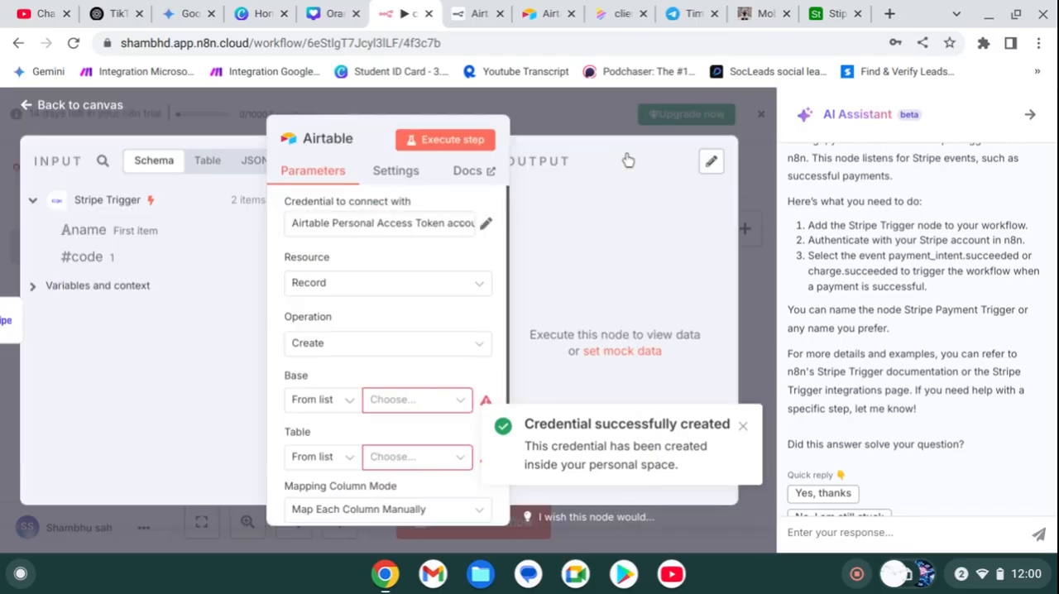
# Step: Set the Airtable node's base to Stipe CRM and its table to Records
pyautogui.click(435, 400)
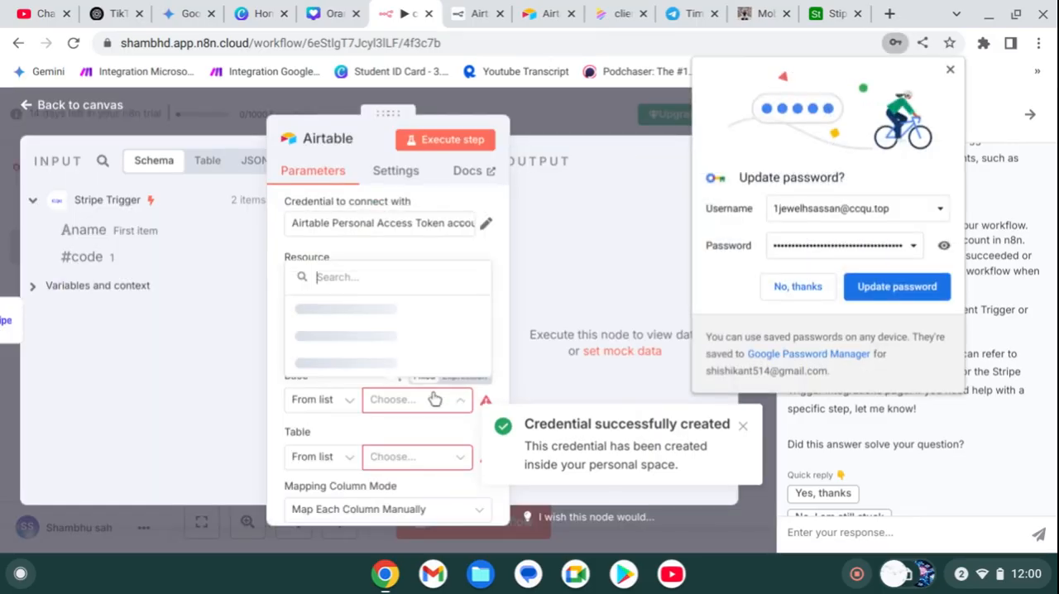
pyautogui.click(372, 366)
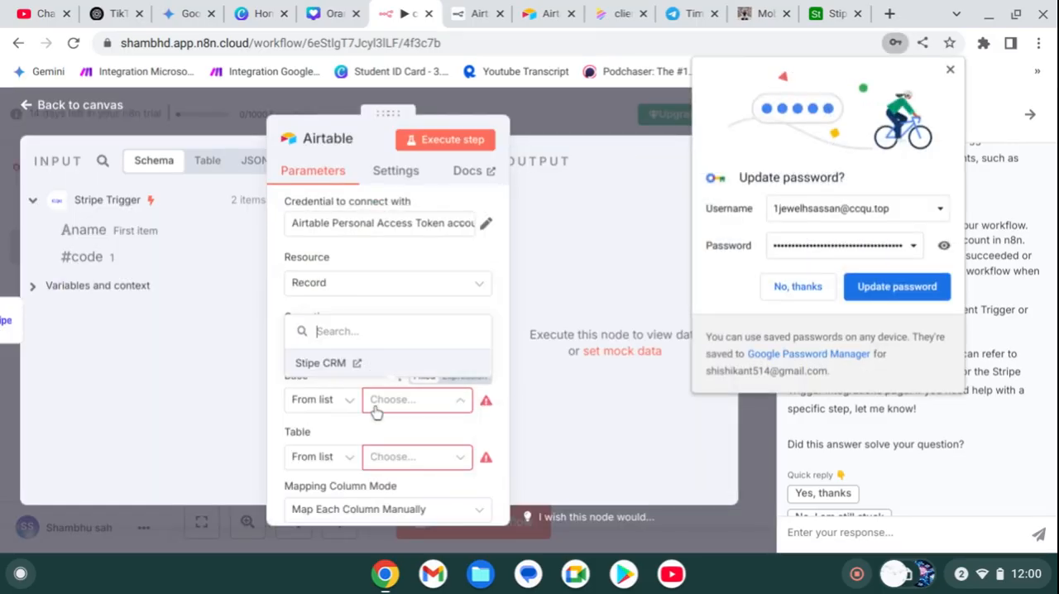
pyautogui.click(434, 458)
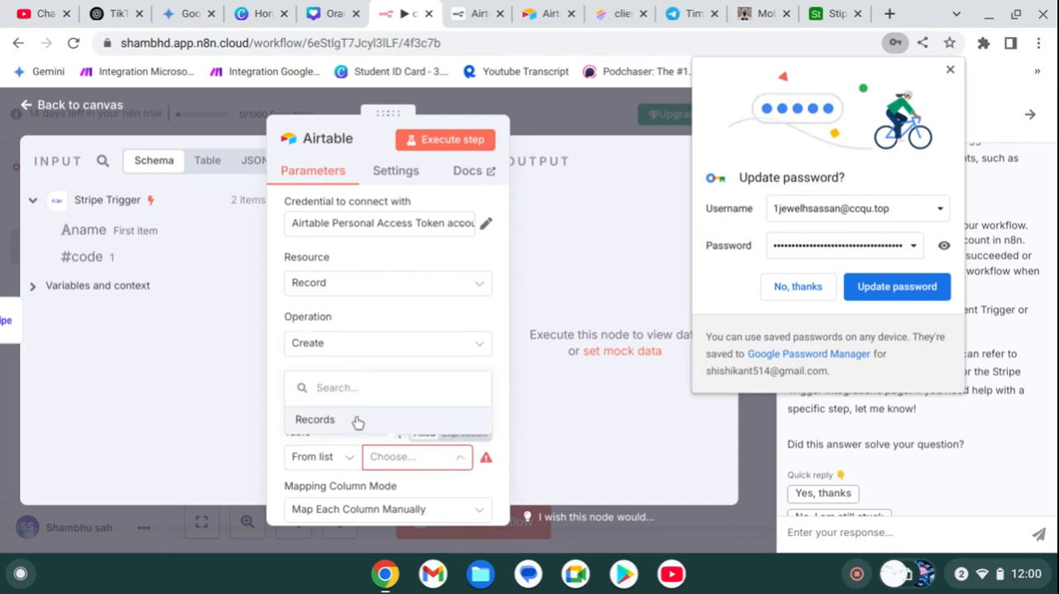
pyautogui.click(314, 420)
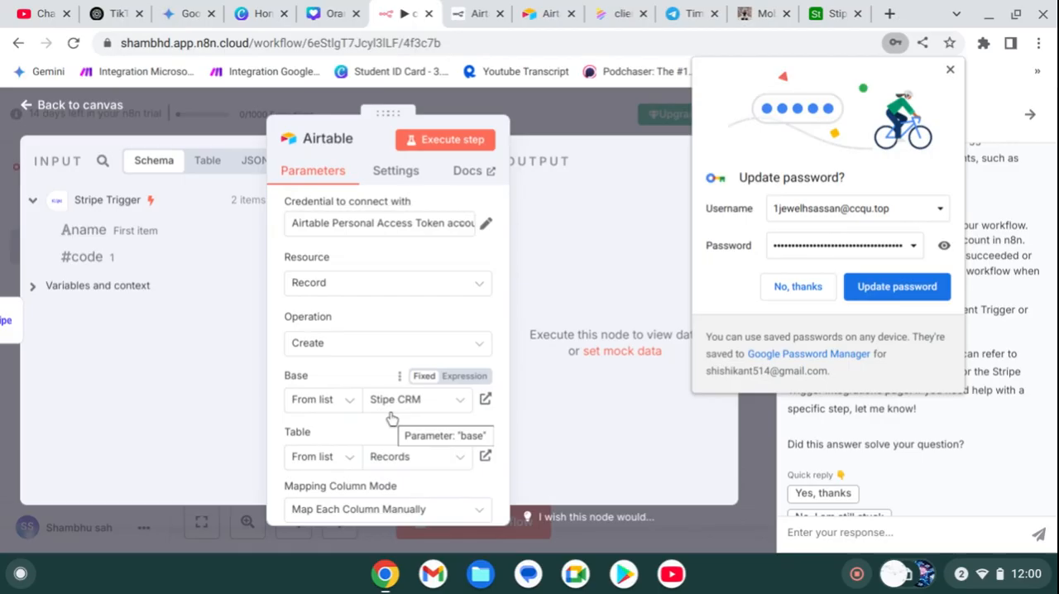
# Step: Map the Stripe Trigger's name value to the Name column and its code value to the Country column, then return to the canvas
pyautogui.scroll(-5, 414, 507)
pyautogui.scroll(6, 390, 383)
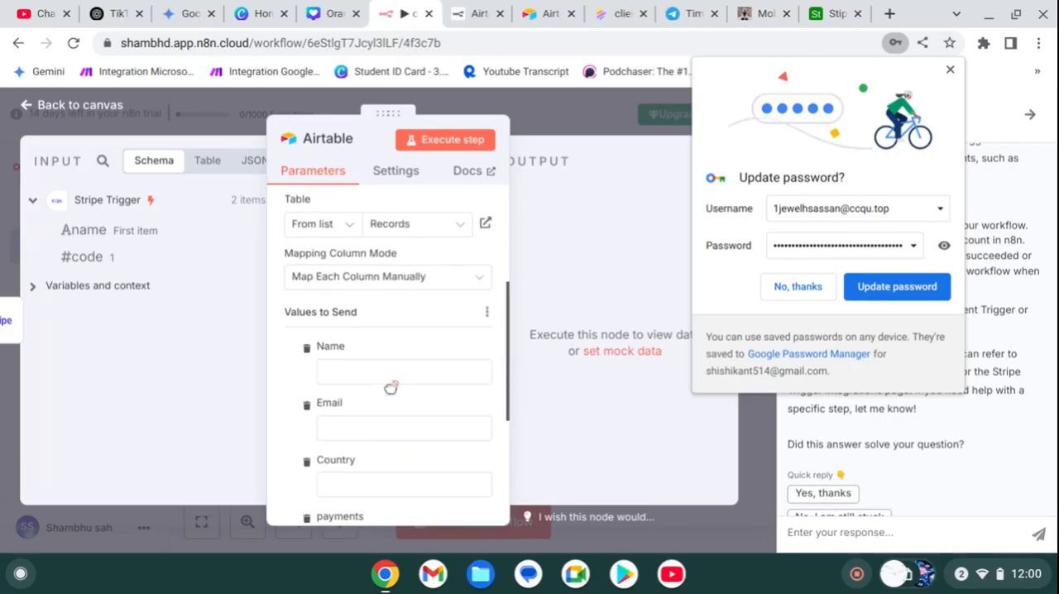
pyautogui.click(356, 373)
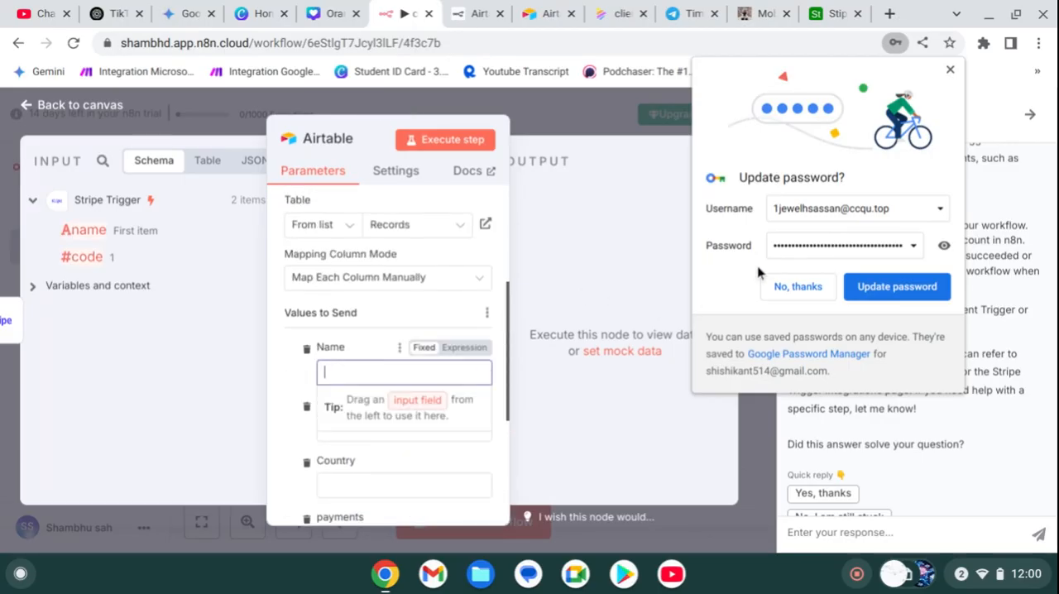
pyautogui.click(787, 285)
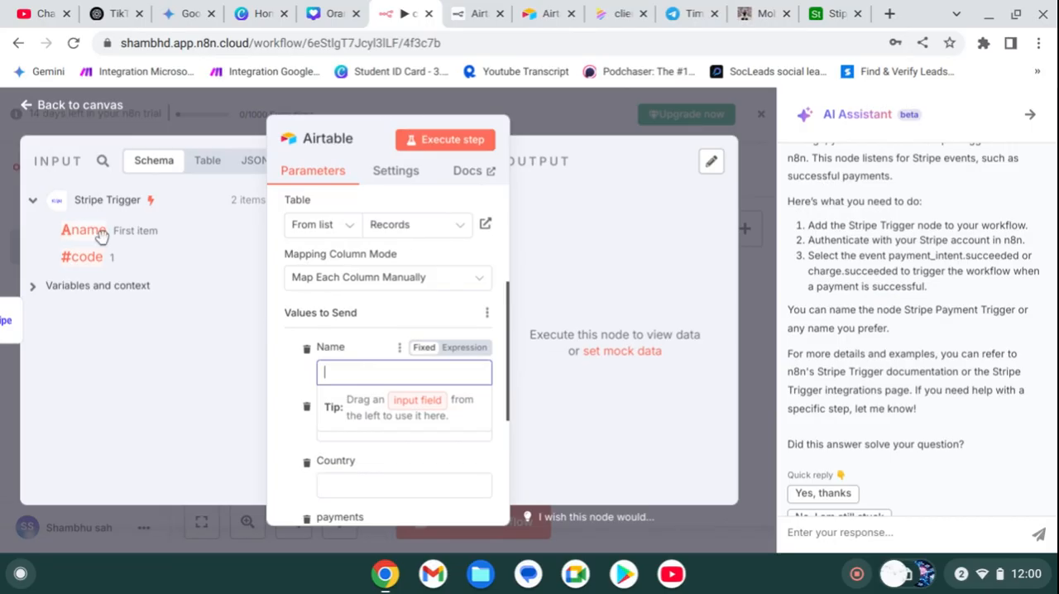
pyautogui.moveTo(97, 235); pyautogui.dragTo(379, 371)
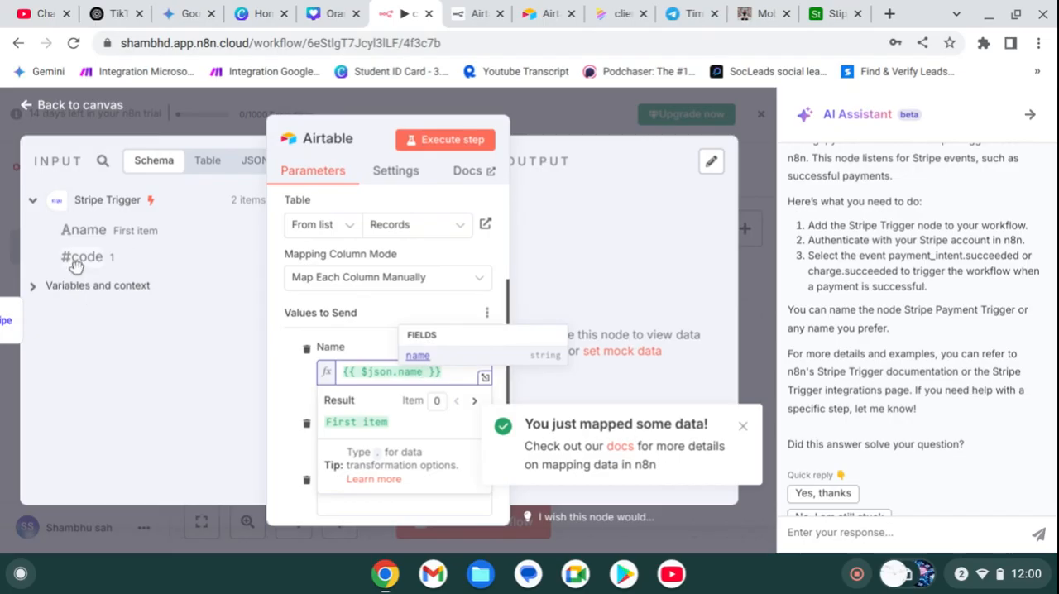
pyautogui.moveTo(76, 264); pyautogui.dragTo(401, 498)
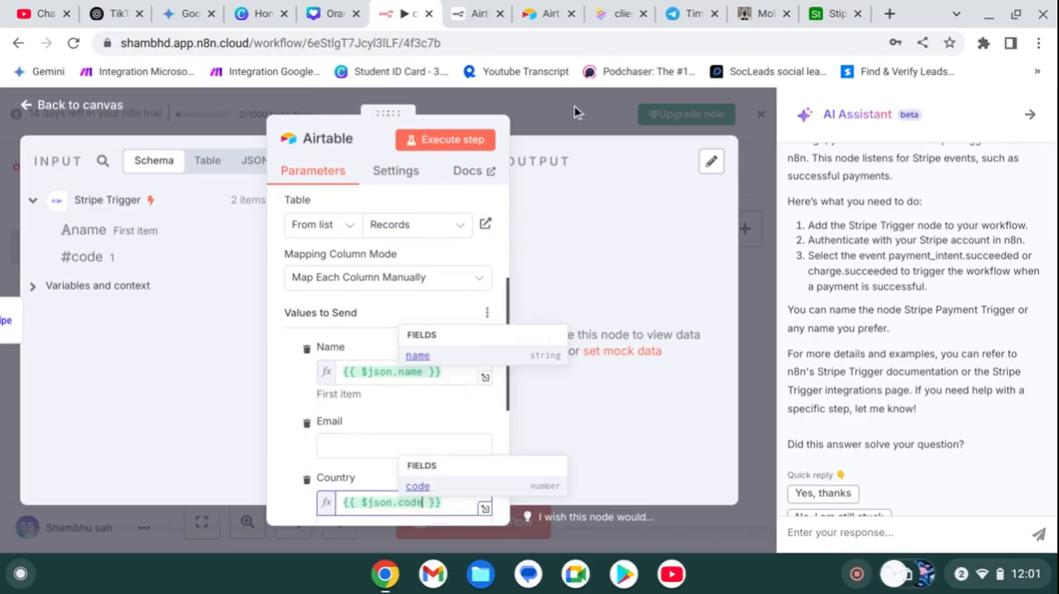
pyautogui.click(600, 101)
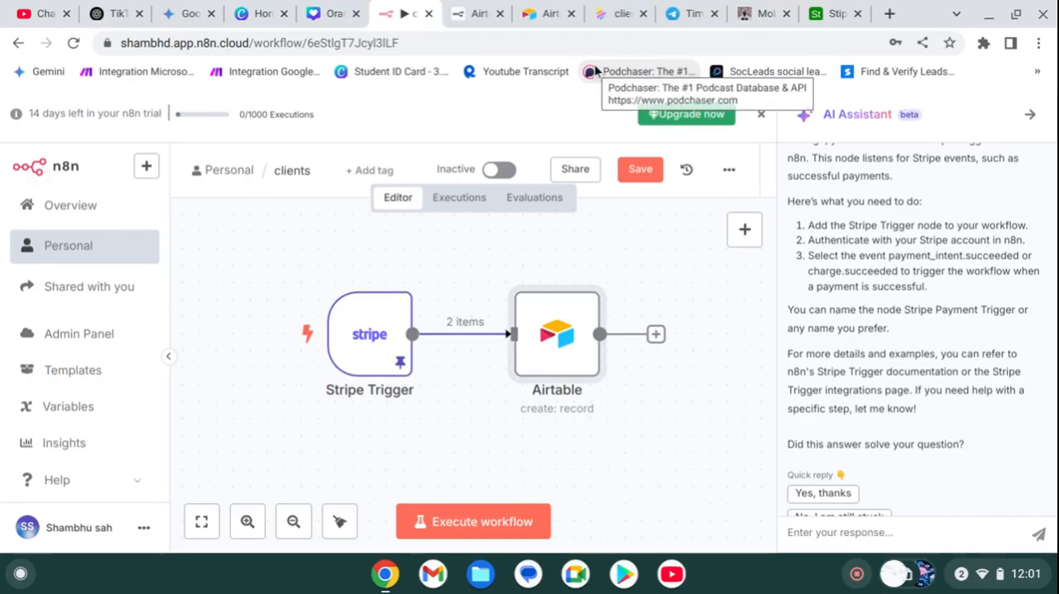
# Step: Switch to the client requirements page in Napkin AI and review the Stripe payment and customer interaction sequence diagram
pyautogui.click(616, 13)
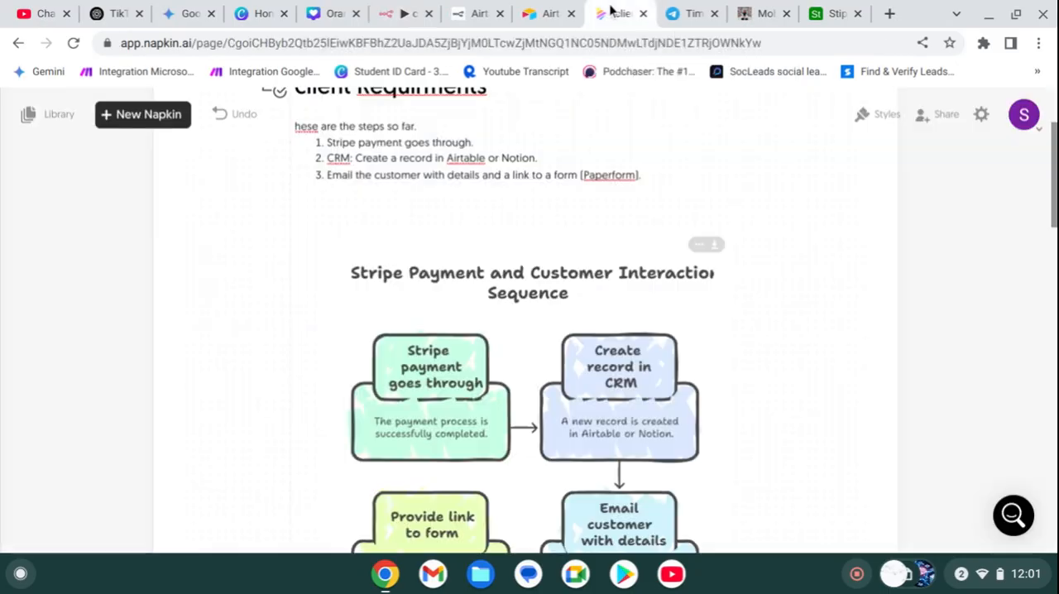
pyautogui.scroll(-2, 577, 403)
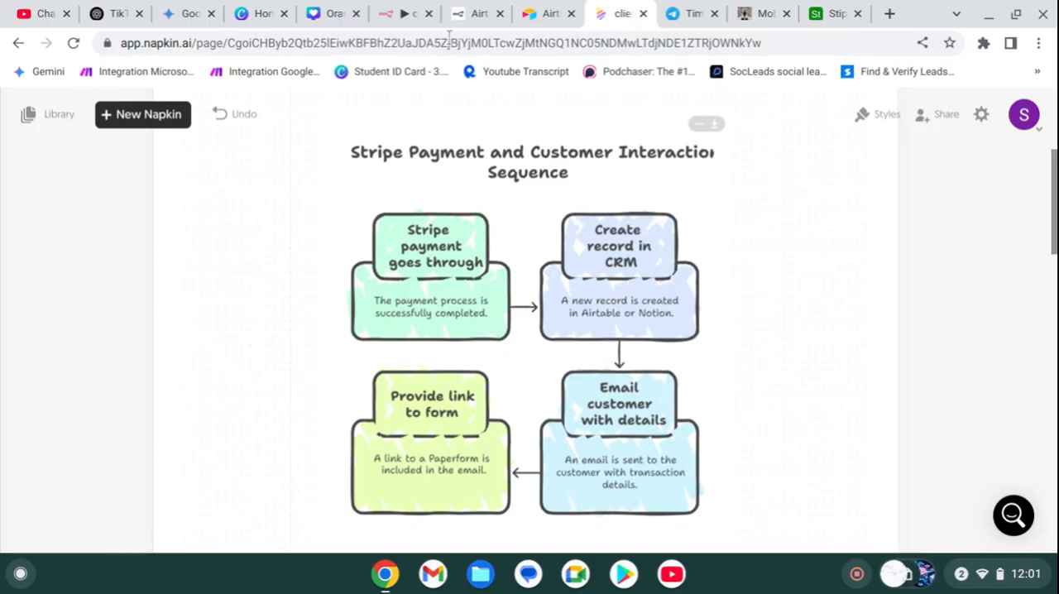
# Step: Return to the n8n clients workflow and add a Gmail node with the Send a message action after the Airtable node
pyautogui.click(403, 10)
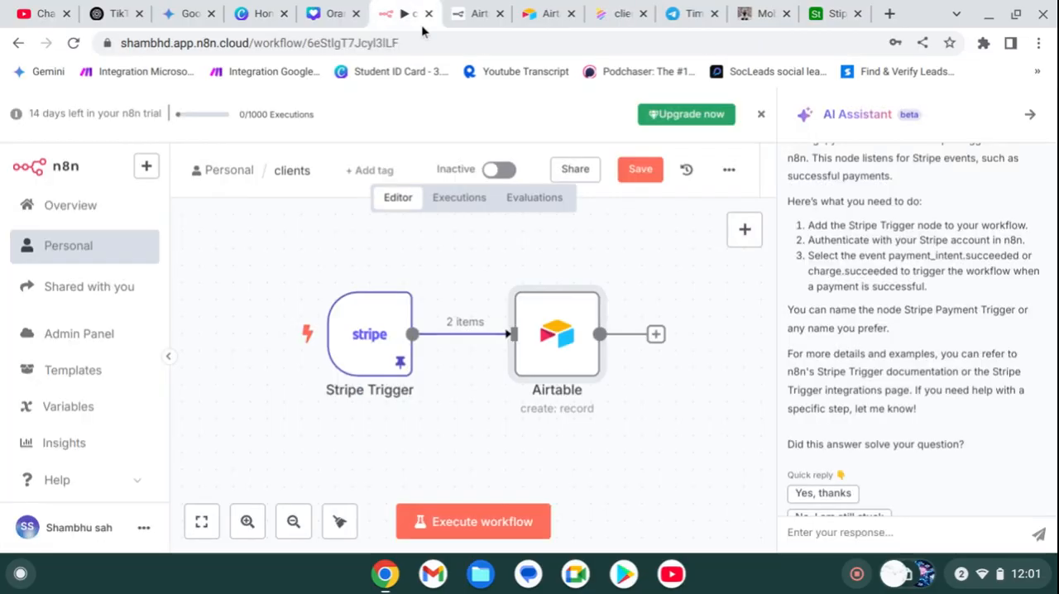
pyautogui.click(658, 335)
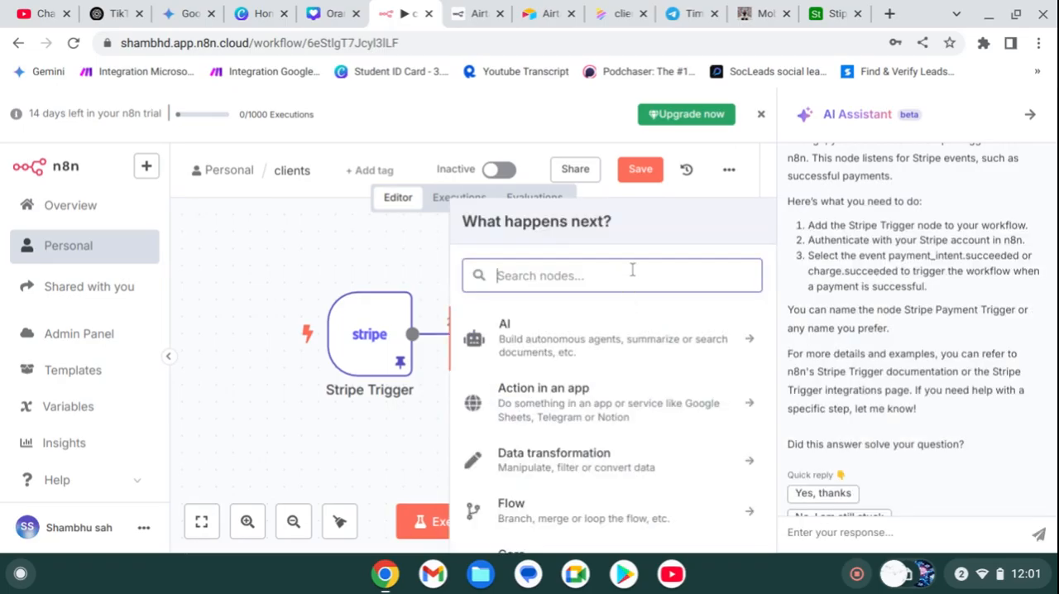
pyautogui.write('gm')
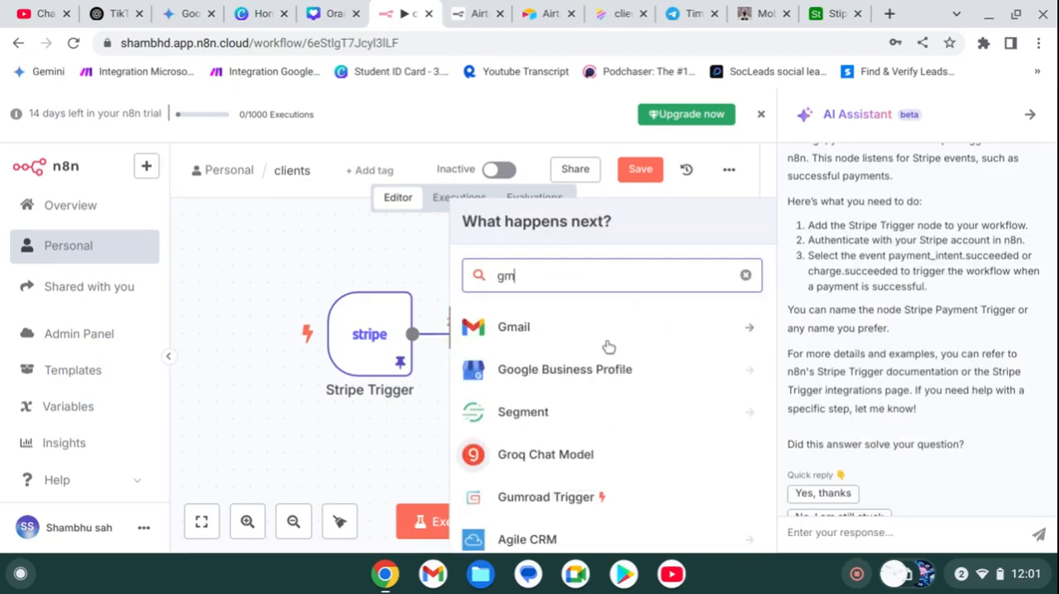
pyautogui.click(597, 340)
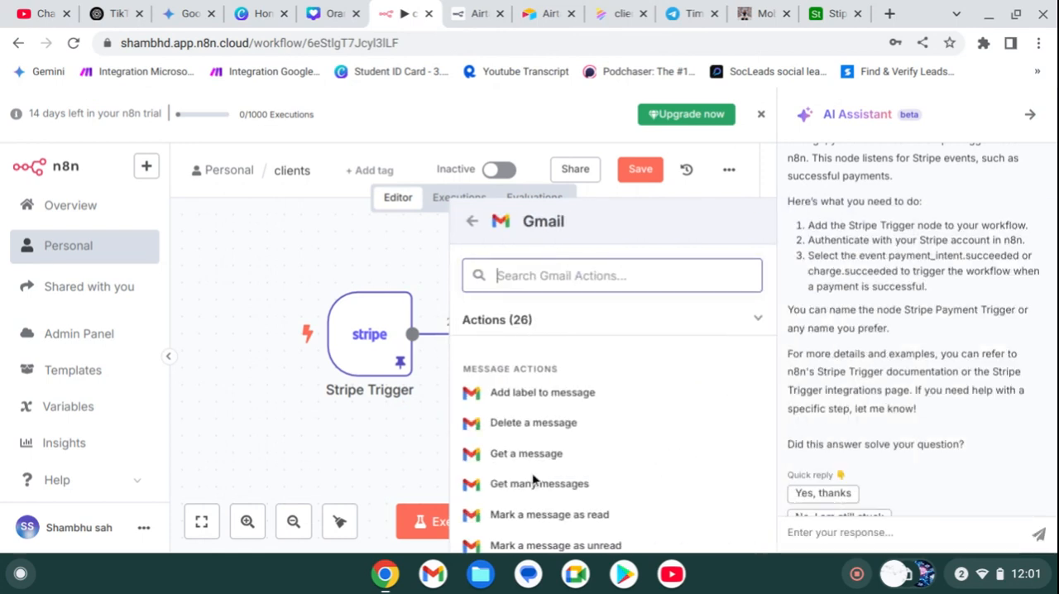
pyautogui.scroll(-3, 523, 448)
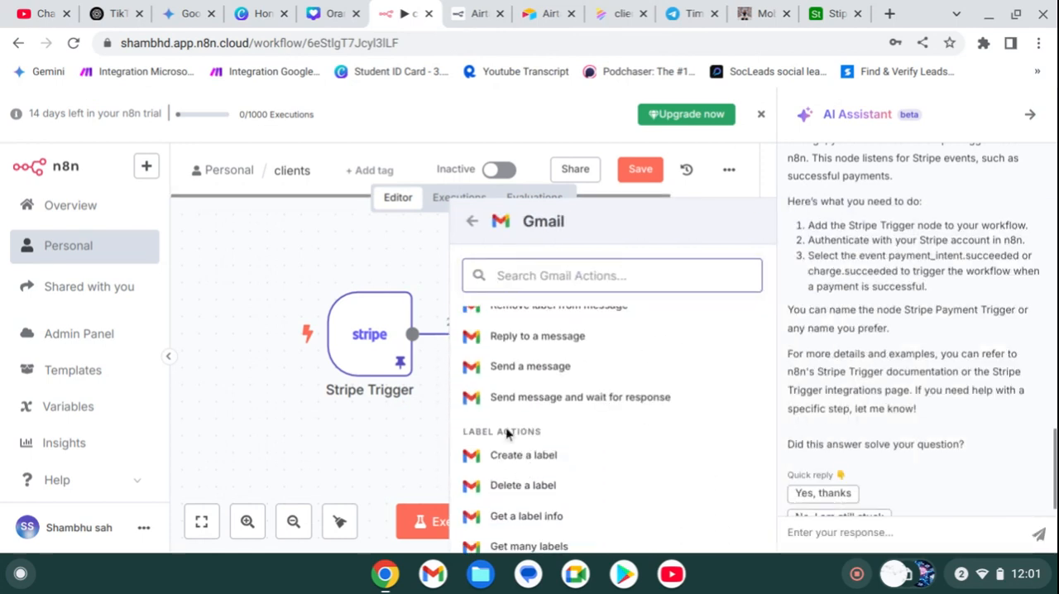
pyautogui.scroll(2, 513, 430)
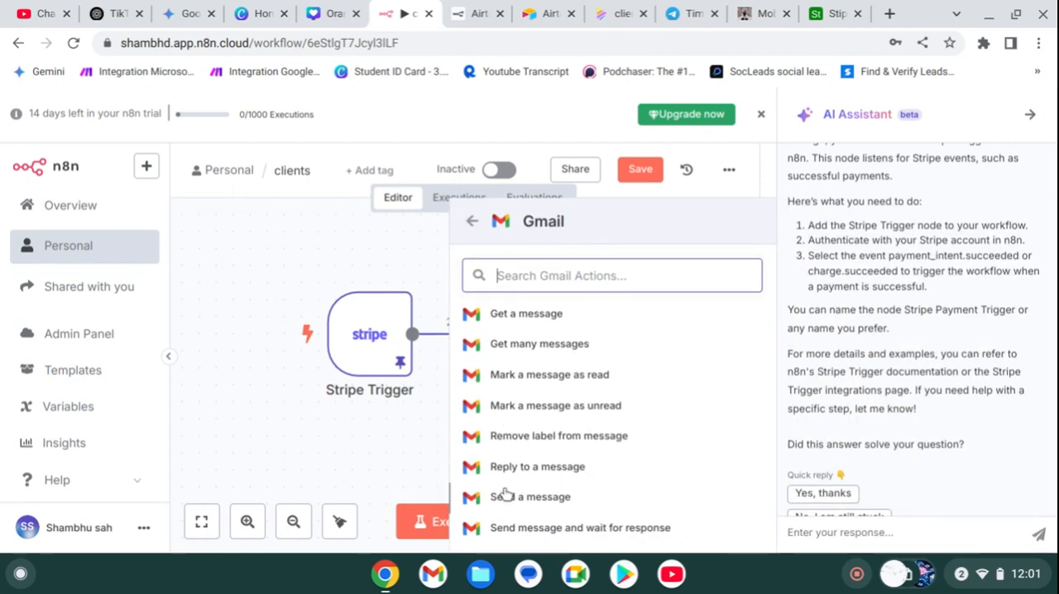
pyautogui.click(504, 495)
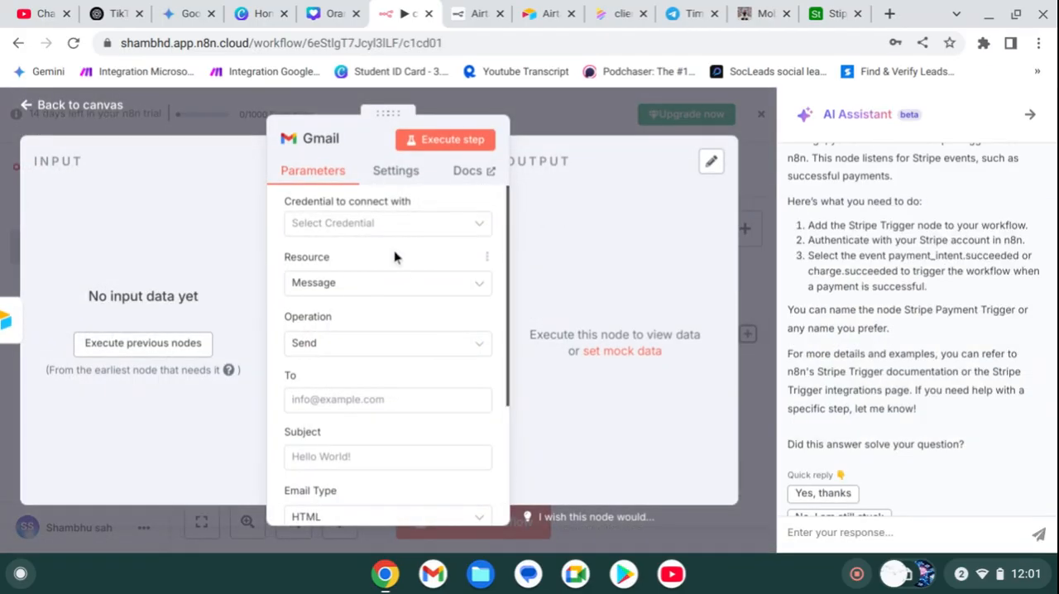
# Step: Create a new Gmail credential by signing in with a Google account and granting n8n.cloud access, then close the credential window
pyautogui.click(388, 227)
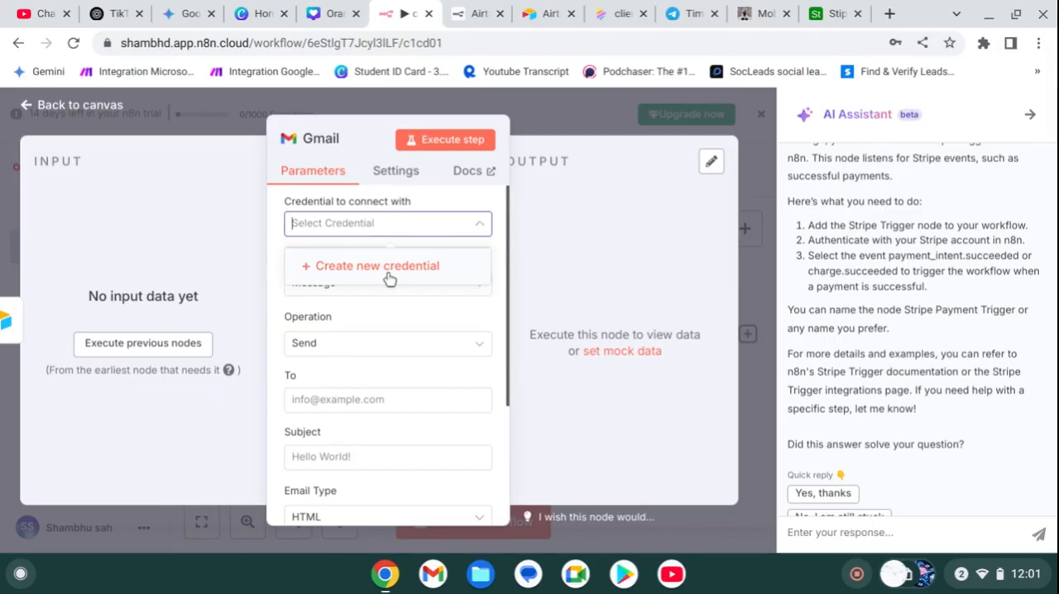
pyautogui.click(389, 265)
pyautogui.click(392, 305)
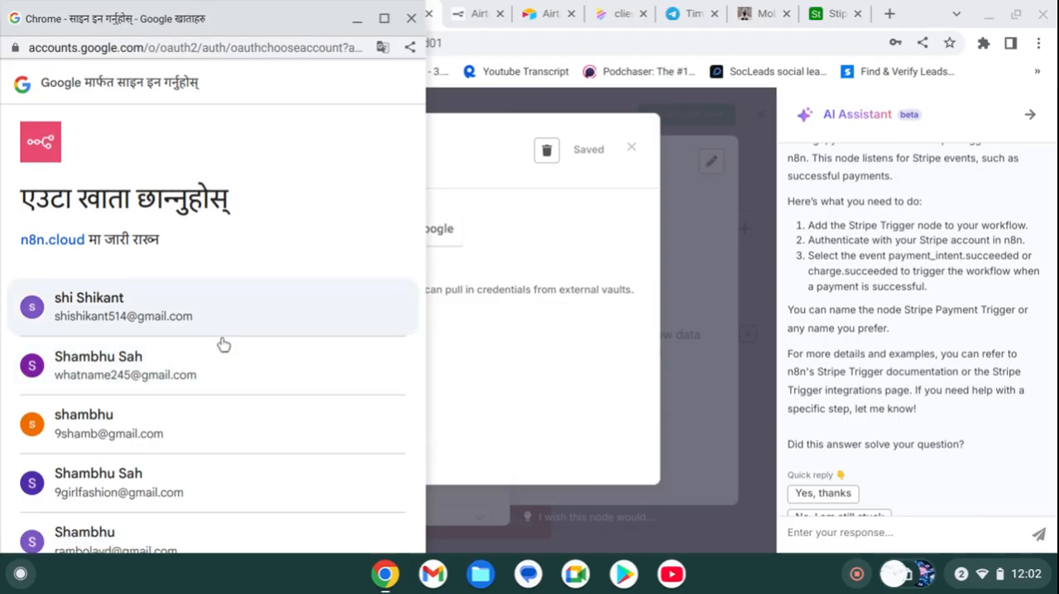
pyautogui.click(231, 417)
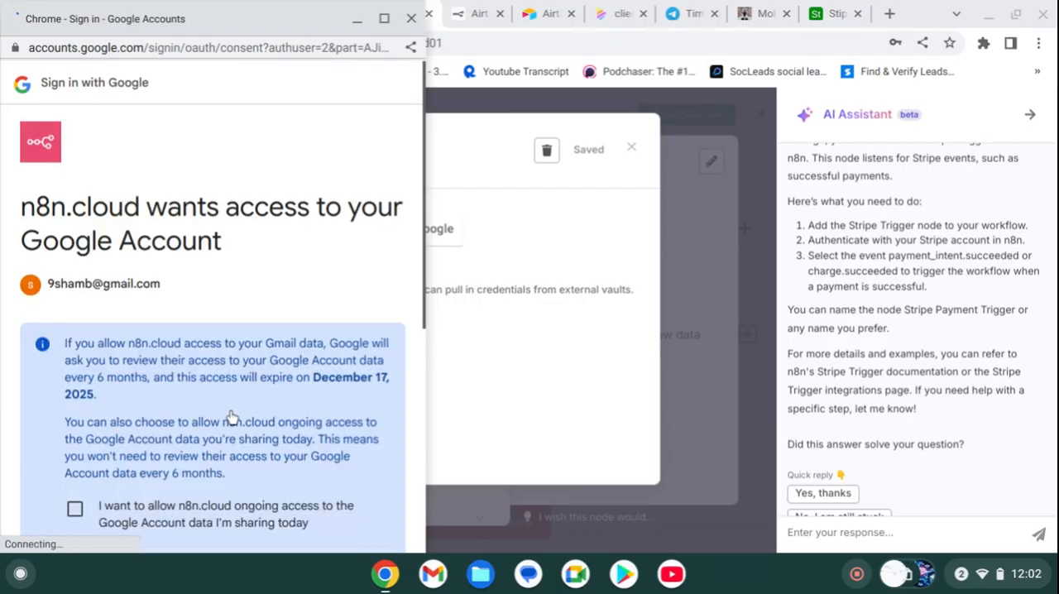
pyautogui.scroll(-4, 199, 405)
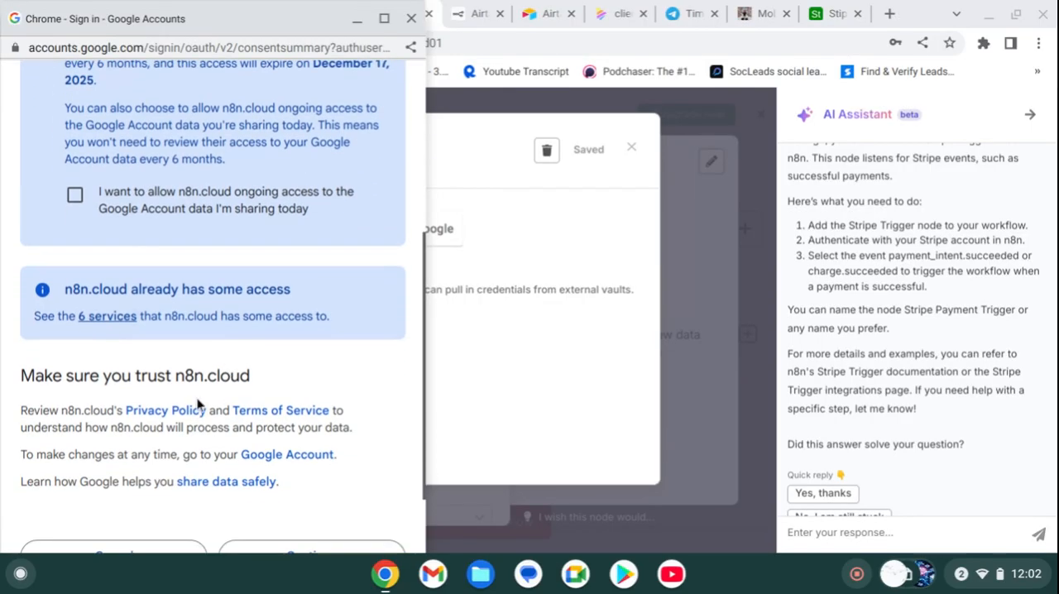
pyautogui.scroll(1, 166, 172)
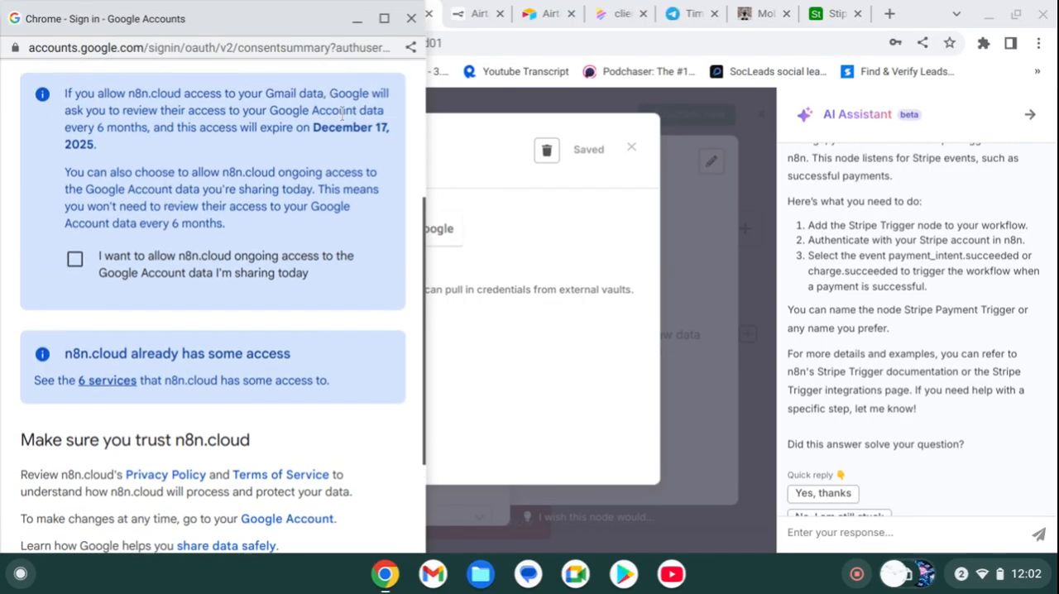
pyautogui.scroll(-2, 183, 124)
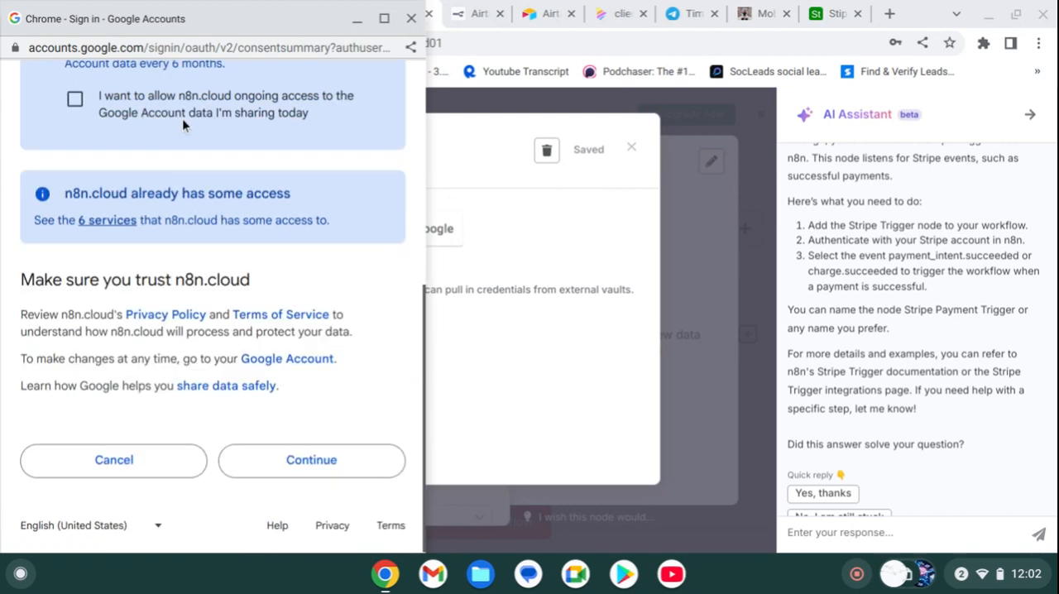
pyautogui.click(308, 477)
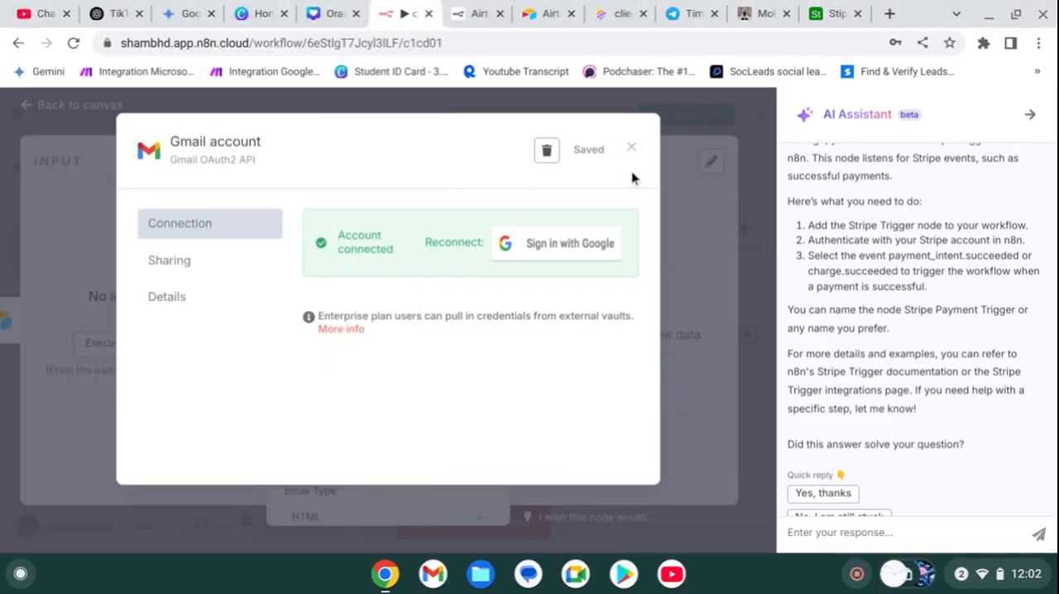
pyautogui.click(631, 148)
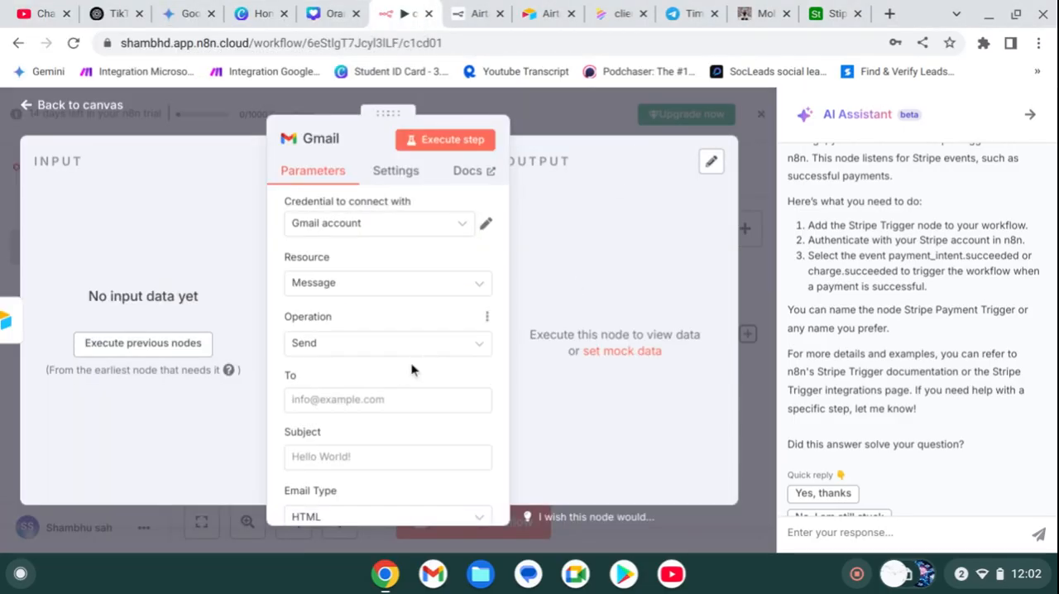
# Step: Execute the nodes preceding Gmail, then return to the canvas and move the Gmail node farther from the Airtable node
pyautogui.click(174, 355)
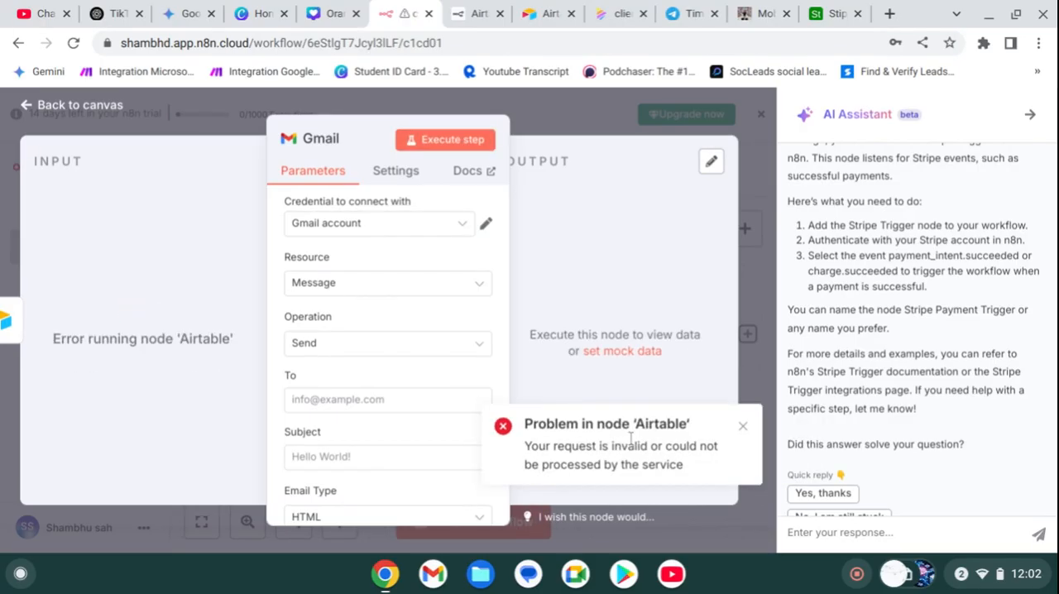
pyautogui.click(559, 109)
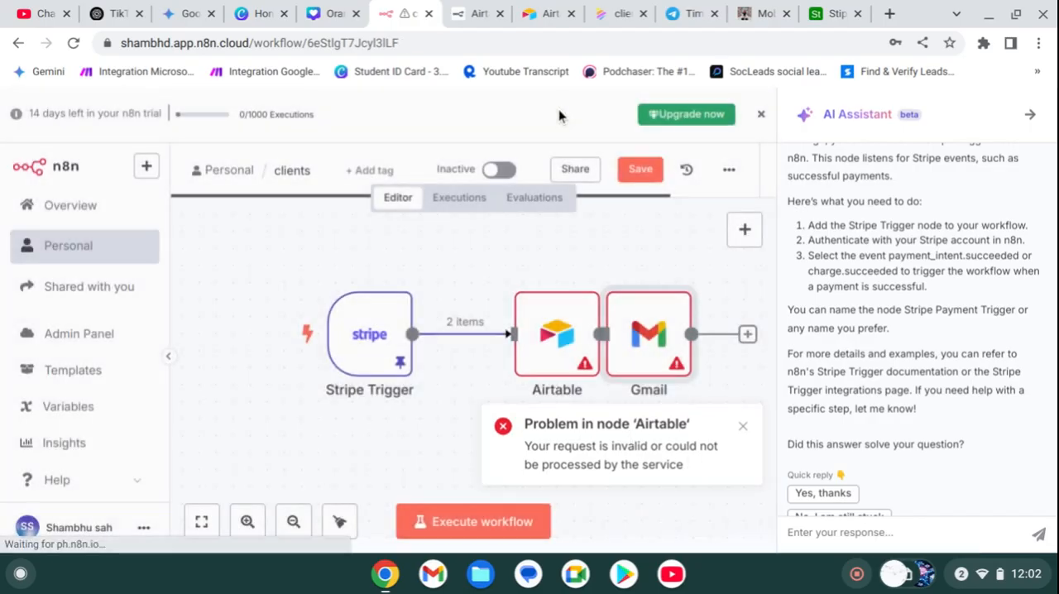
pyautogui.moveTo(652, 346); pyautogui.dragTo(758, 345)
# Step: Open the Airtable node and examine its error message and the column values being sent
pyautogui.click(496, 368)
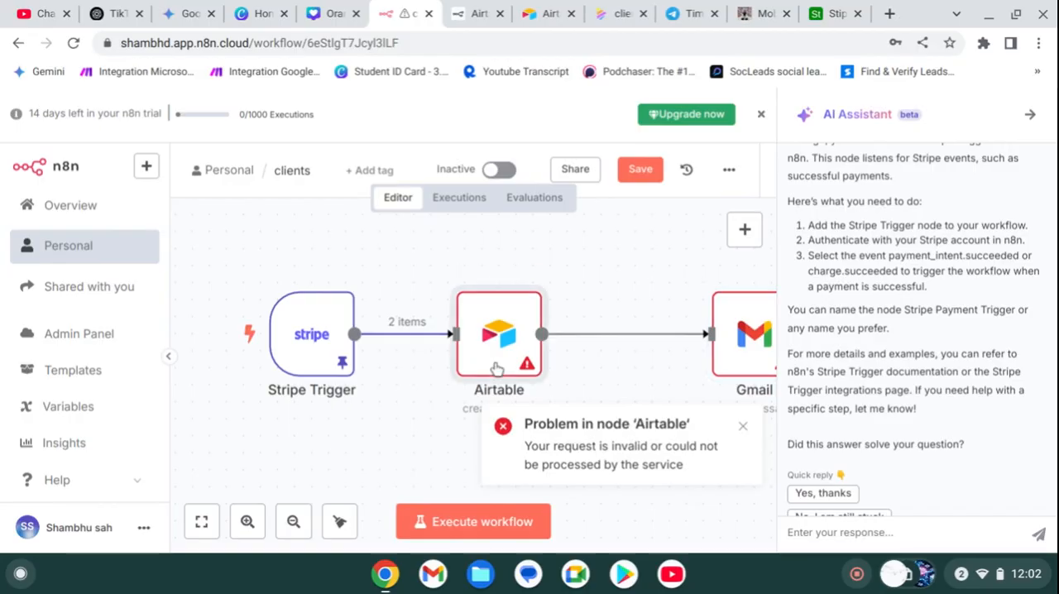
pyautogui.doubleClick(497, 368)
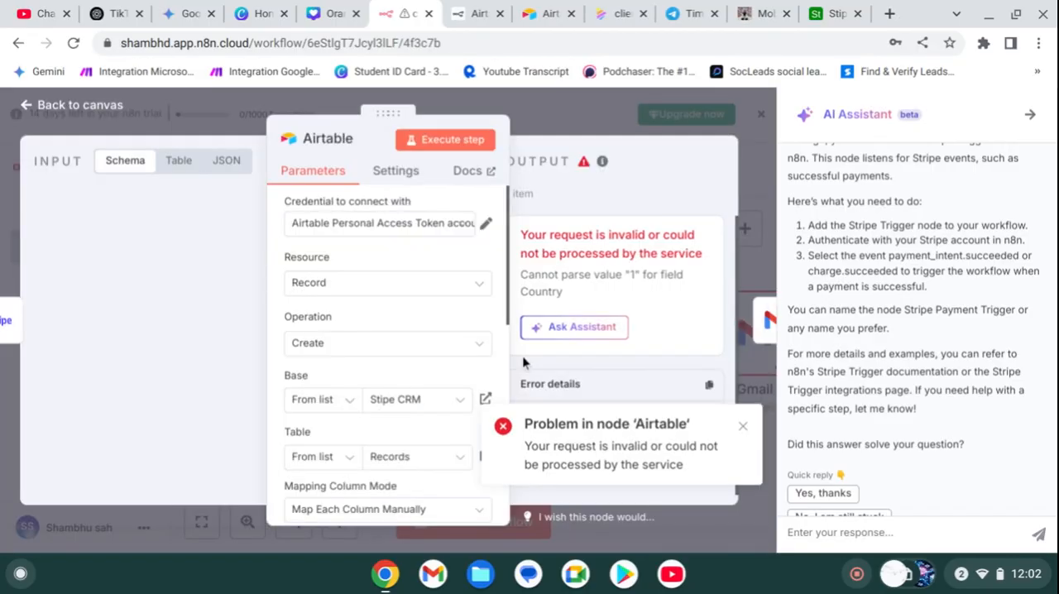
pyautogui.scroll(-5, 320, 365)
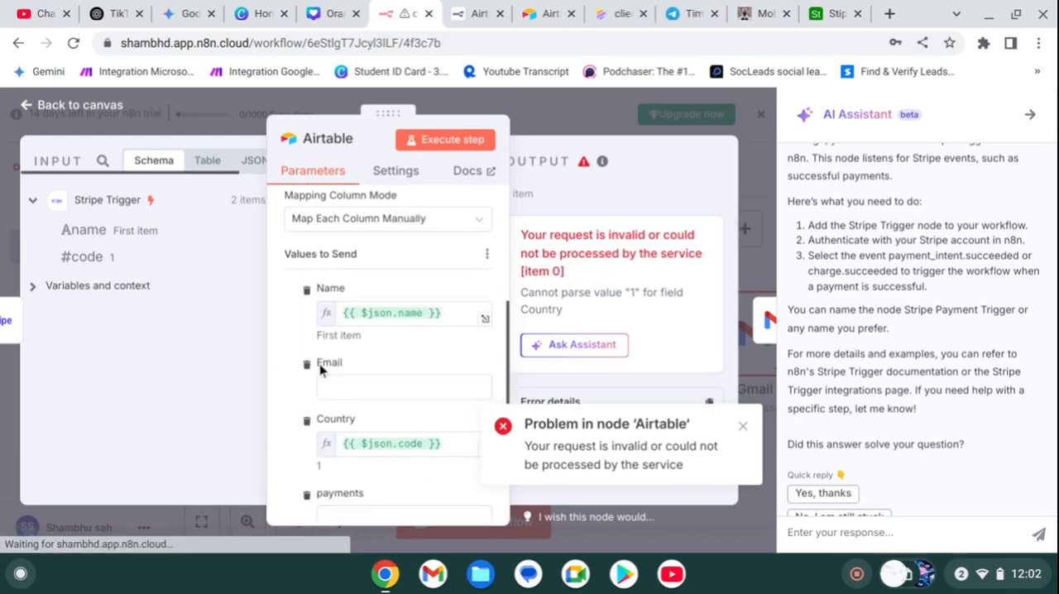
pyautogui.scroll(5, 320, 365)
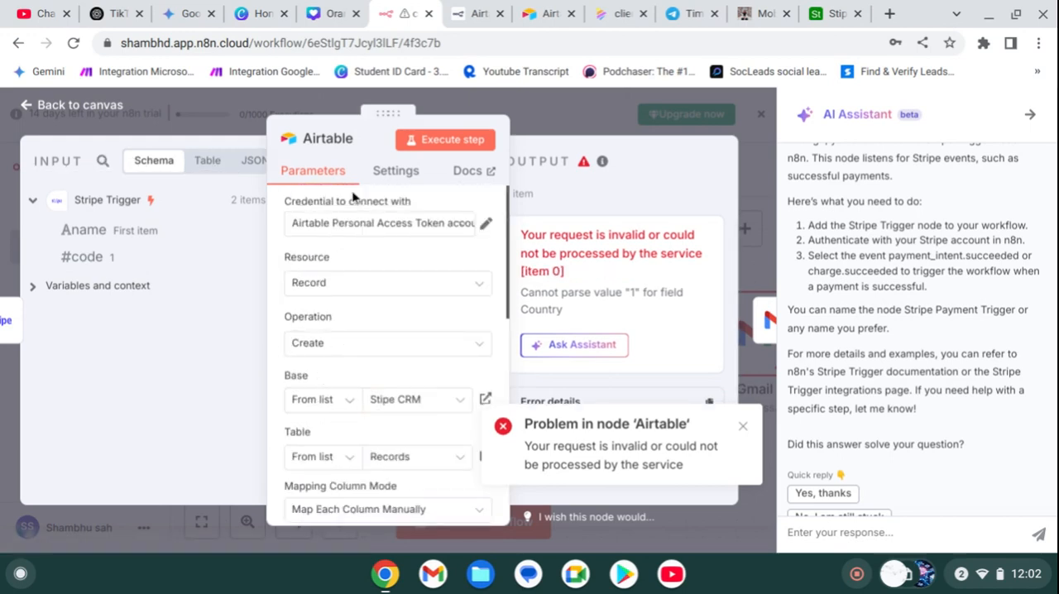
# Step: In Airtable's Builder Hub, dismiss the created-token notice and open the n8n stripe test personal access token
pyautogui.click(477, 13)
pyautogui.click(544, 13)
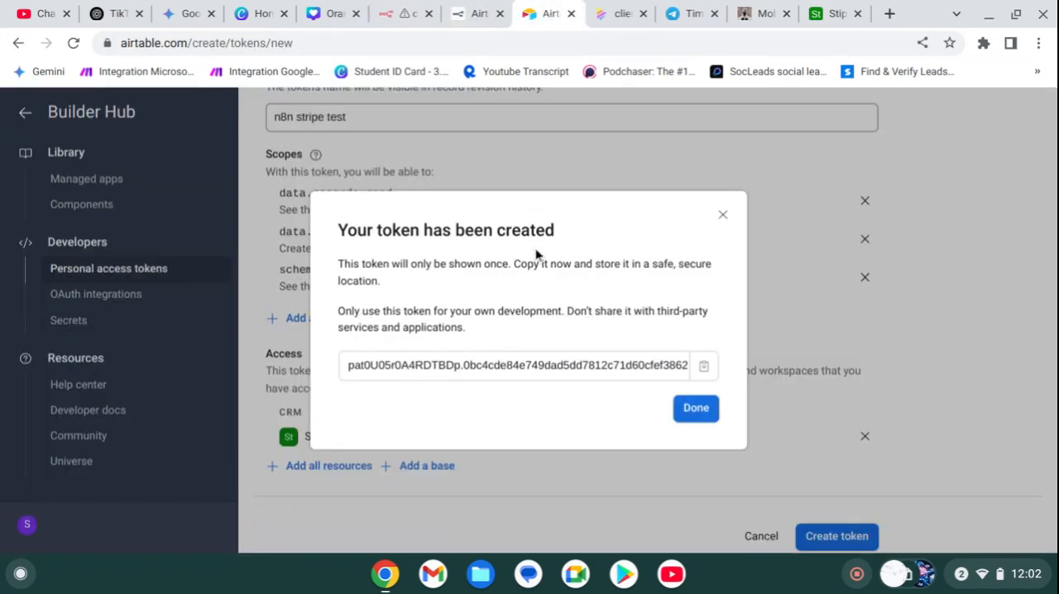
pyautogui.click(696, 408)
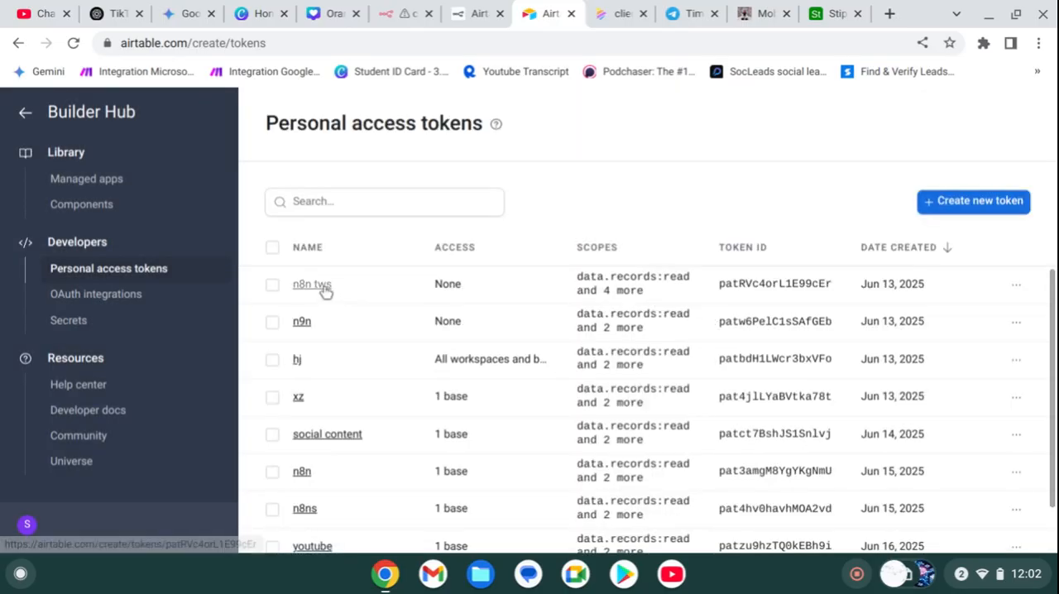
pyautogui.scroll(-1, 326, 289)
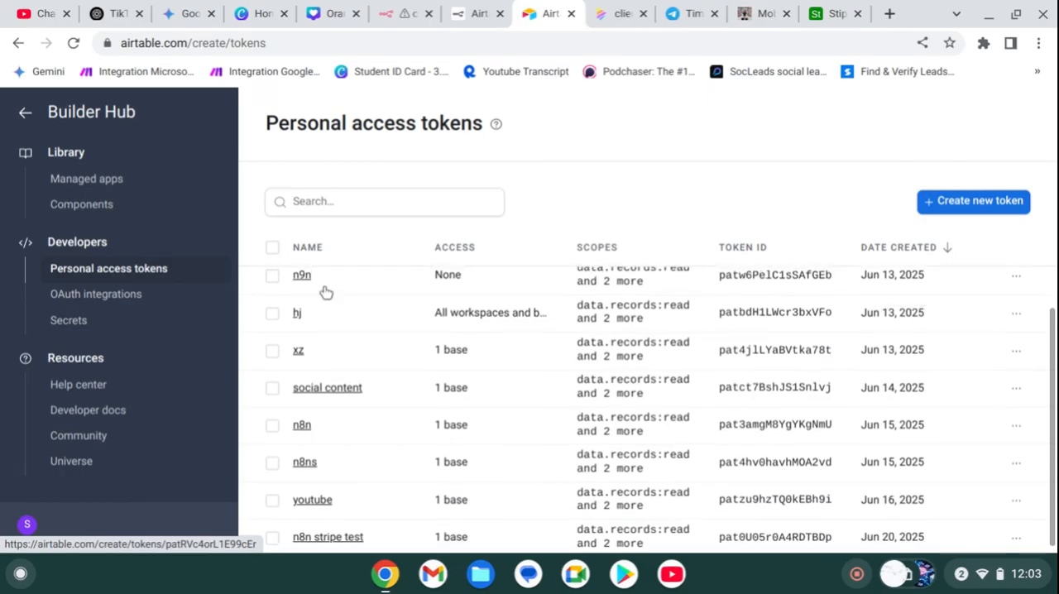
pyautogui.click(318, 536)
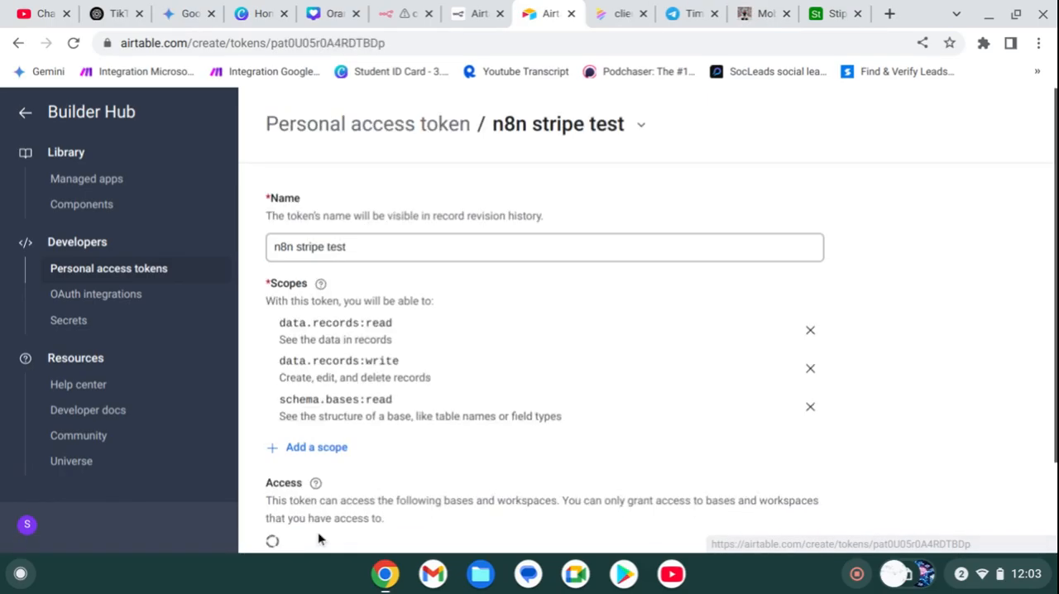
# Step: Copy the recommended scope schema.bases:read from the n8n Docs page and search for it on the Airtable token page
pyautogui.click(478, 13)
pyautogui.doubleClick(372, 479)
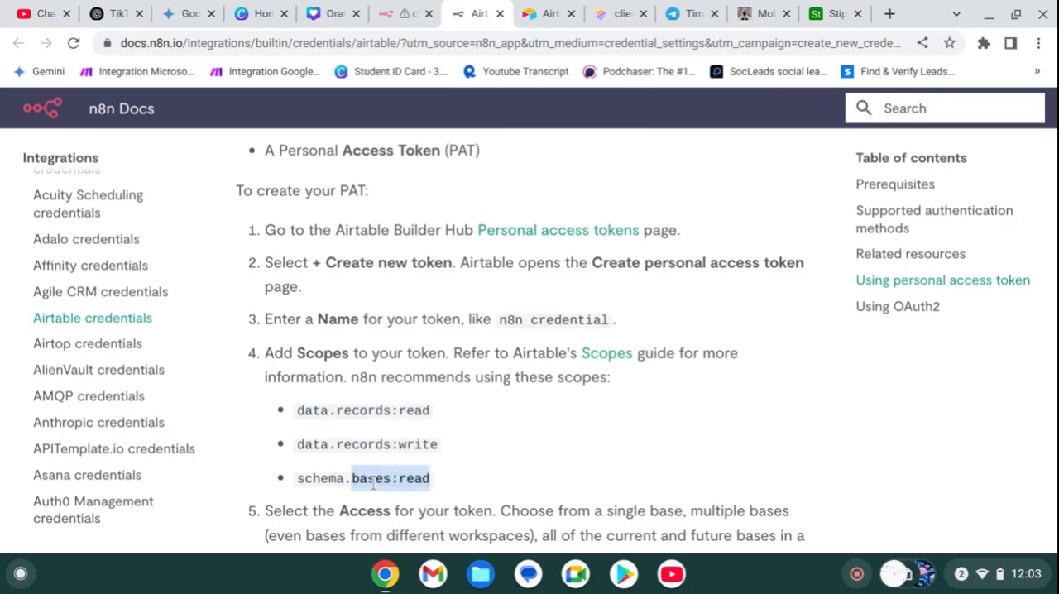
pyautogui.tripleClick(331, 479)
pyautogui.hotkey('ctrl', 'c')
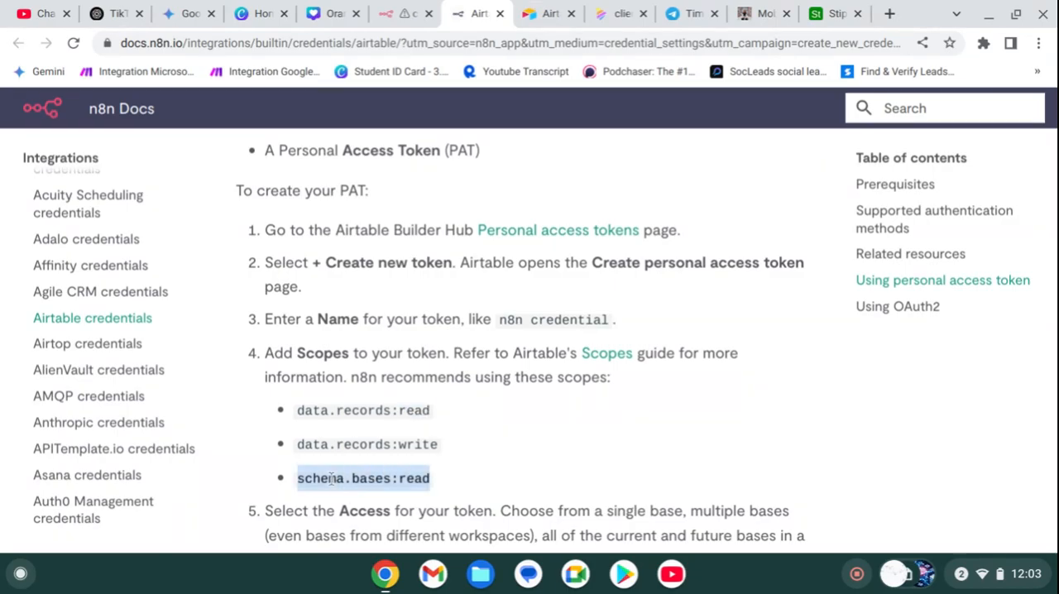
pyautogui.click(526, 15)
pyautogui.hotkey('ctrl', 'f')
pyautogui.hotkey('ctrl', 'v')
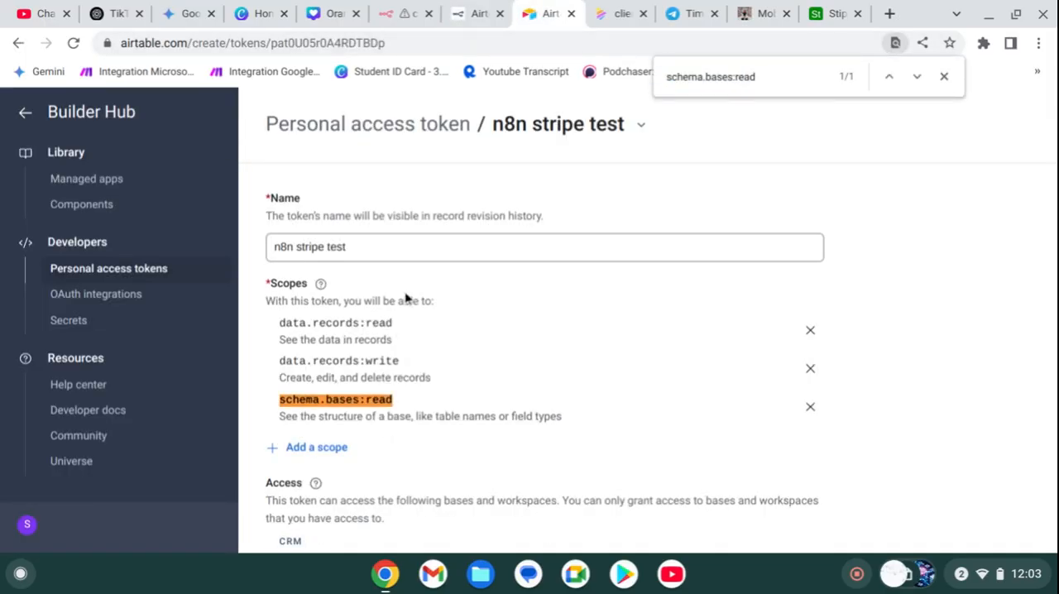
# Step: Copy the scope data.records:write from the n8n Docs, search for it on the Airtable token page, review the token's access, and return to the docs
pyautogui.click(472, 12)
pyautogui.doubleClick(395, 441)
pyautogui.click(394, 440)
pyautogui.doubleClick(315, 440)
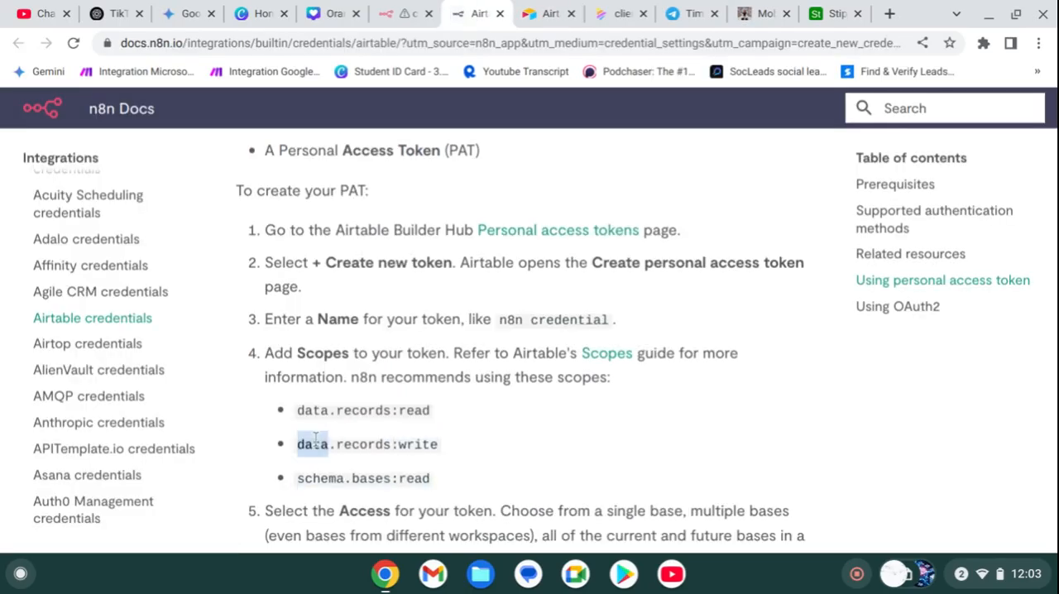
pyautogui.tripleClick(315, 440)
pyautogui.hotkey('ctrl', 'c')
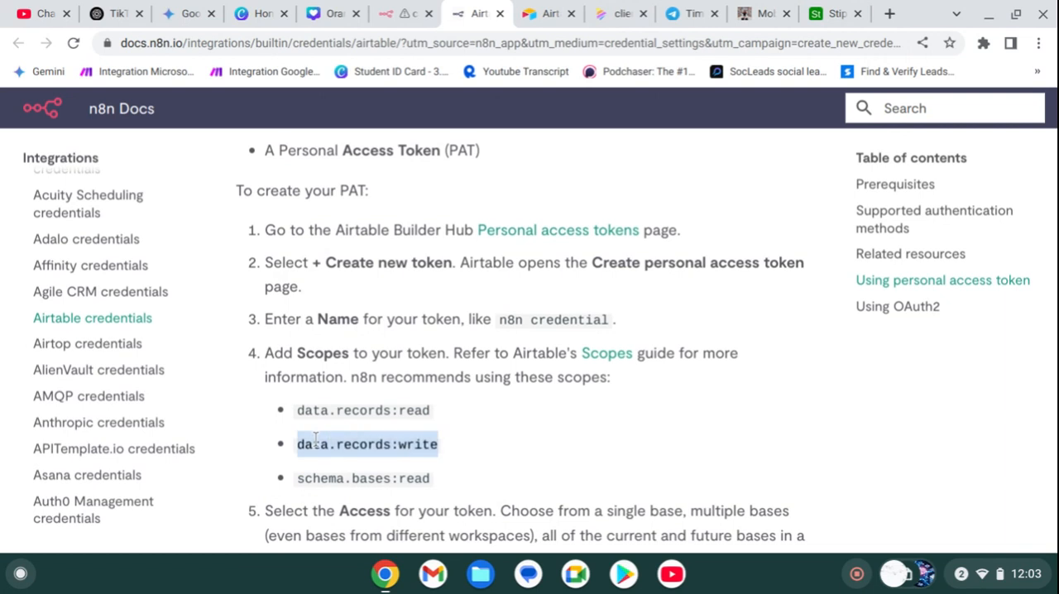
pyautogui.click(527, 13)
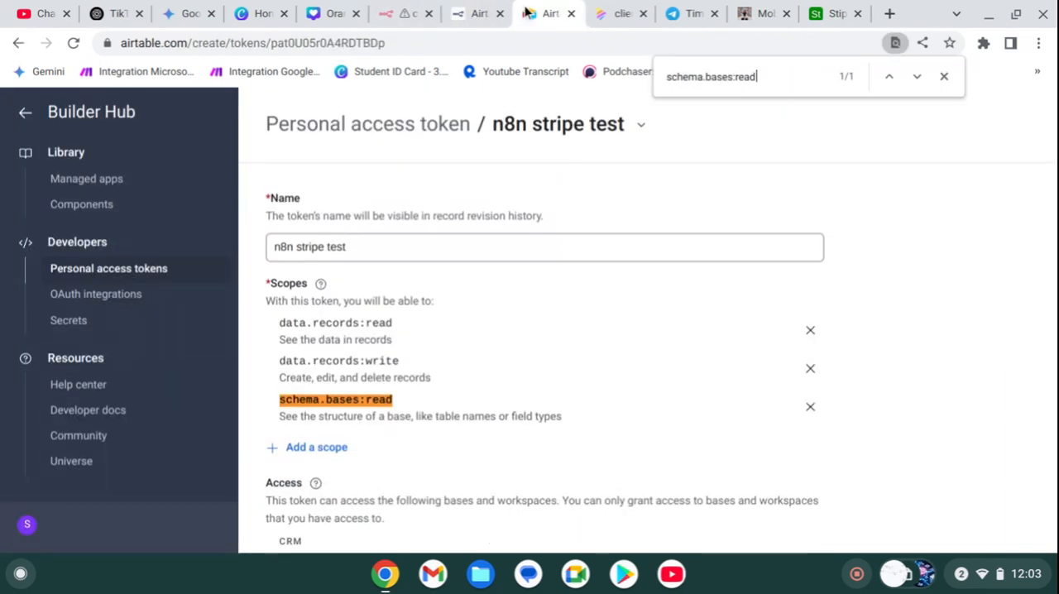
pyautogui.hotkey('ctrl', 'f')
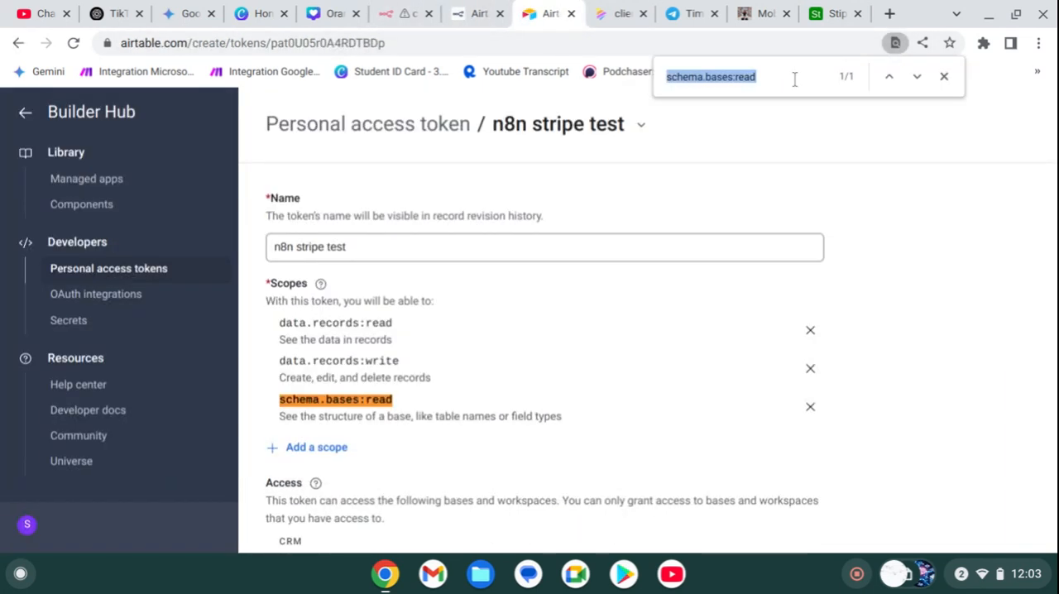
pyautogui.hotkey('ctrl', 'v')
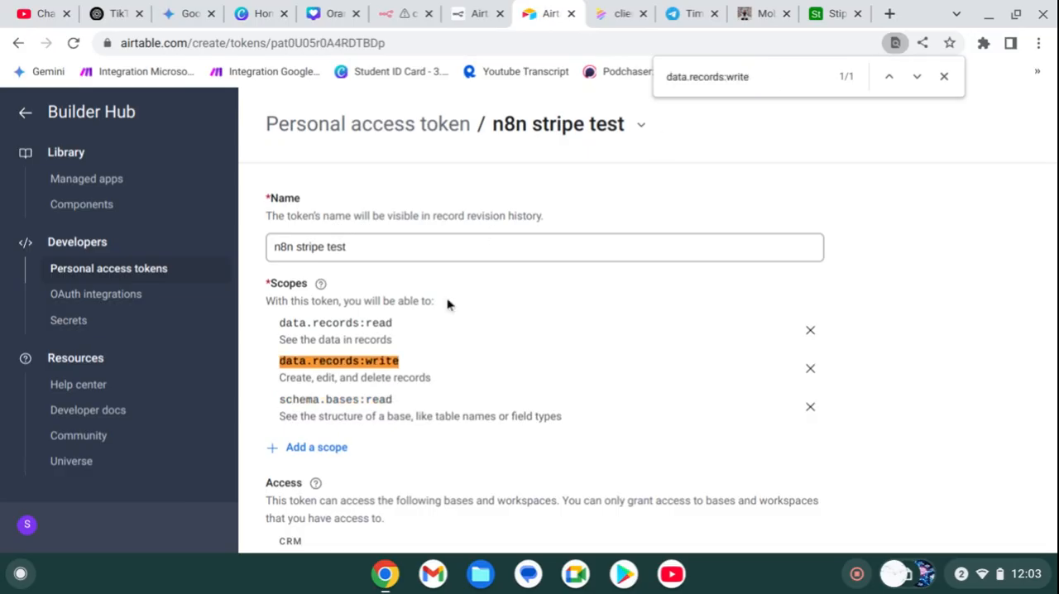
pyautogui.scroll(-2, 672, 195)
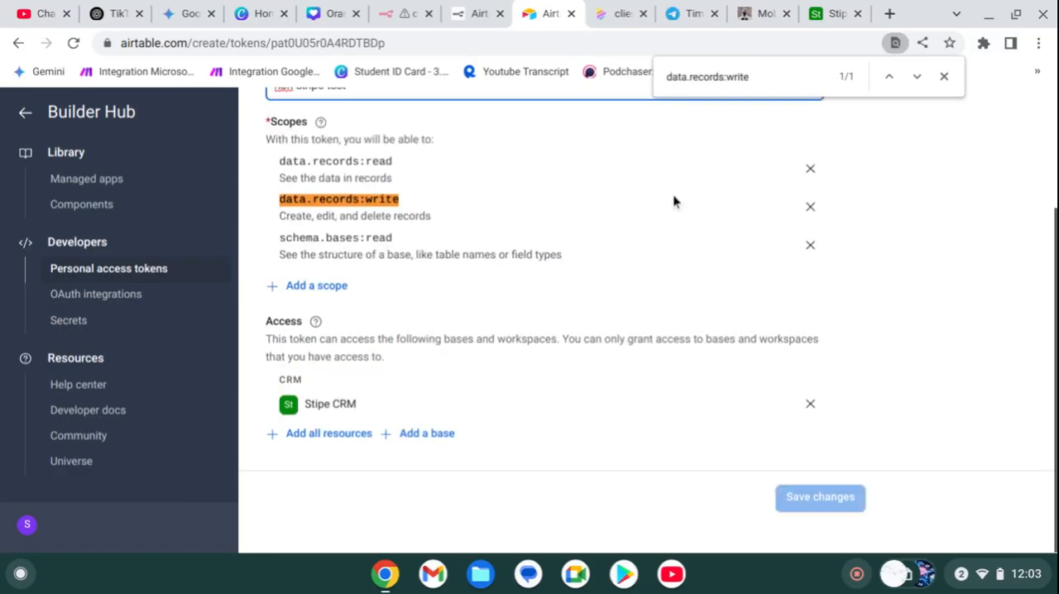
pyautogui.click(476, 13)
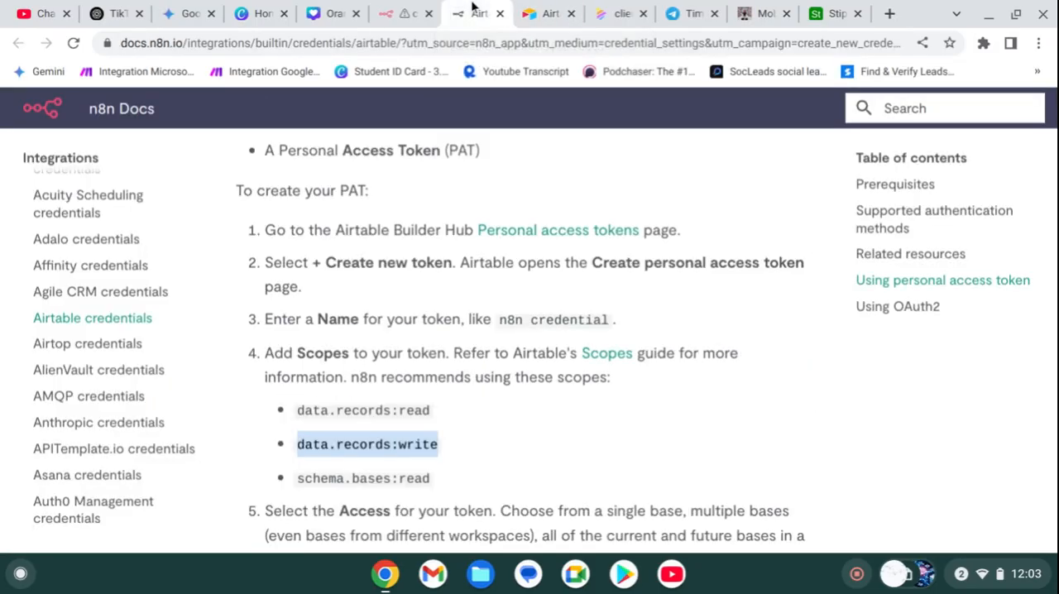
# Step: In the n8n Airtable node, replace the Name column's expression with the customer's name as fixed text
pyautogui.click(405, 13)
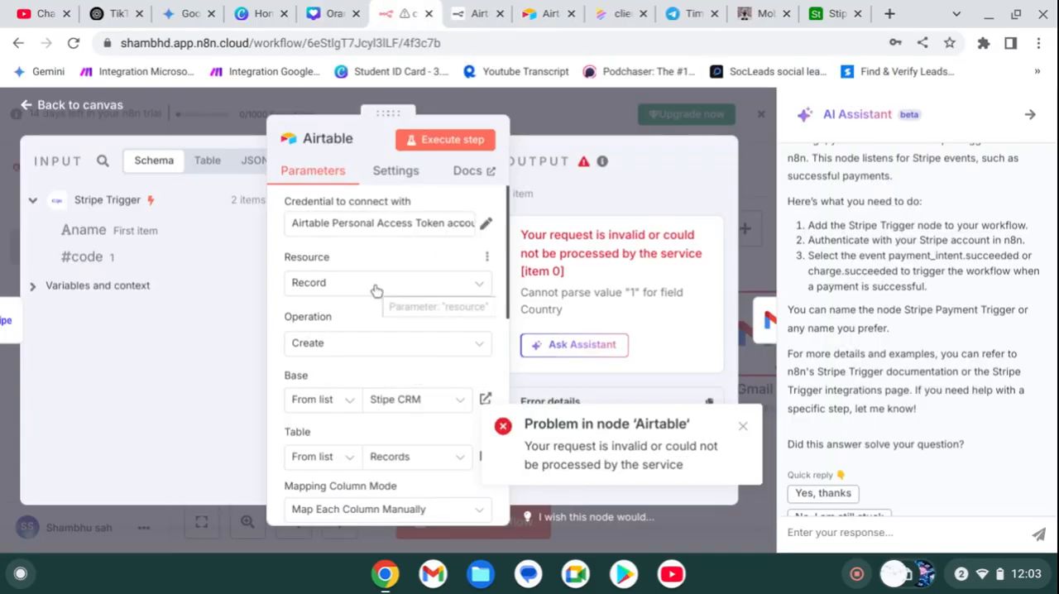
pyautogui.scroll(-10, 377, 290)
pyautogui.scroll(1, 376, 290)
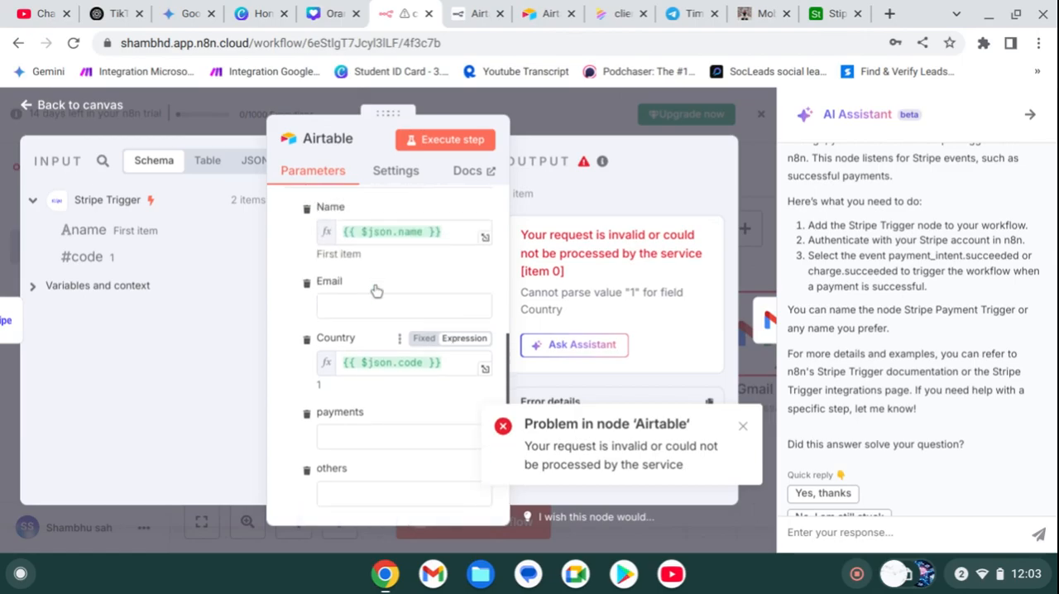
pyautogui.moveTo(87, 238); pyautogui.dragTo(130, 267)
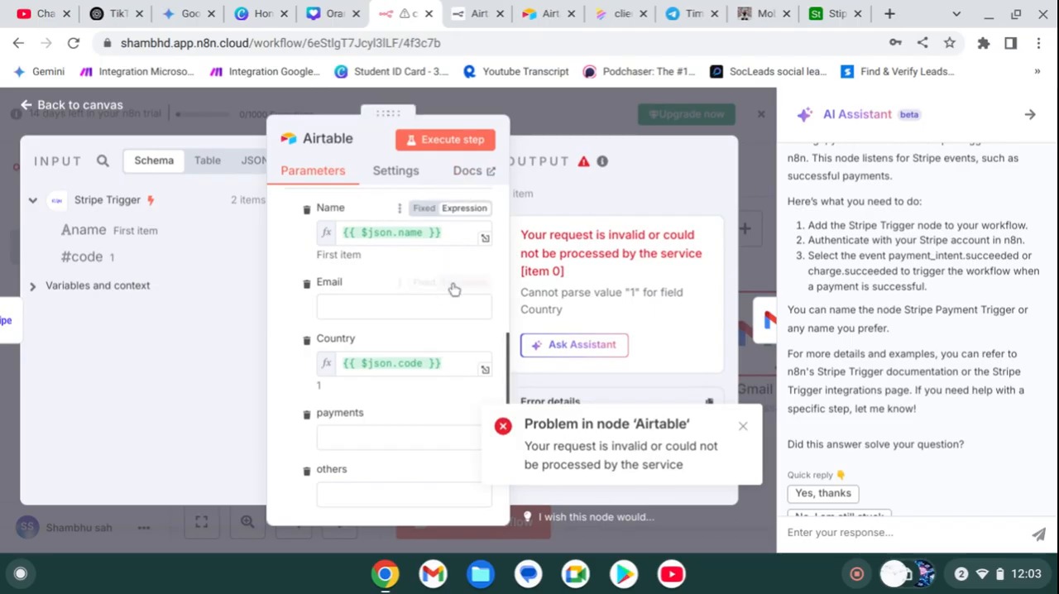
pyautogui.click(449, 232)
pyautogui.press('BackSpace')
pyautogui.press('BackSpace')
pyautogui.press('BackSpace')
pyautogui.press('BackSpace')
pyautogui.press('BackSpace')
pyautogui.press('BackSpace')
pyautogui.press('BackSpace')
pyautogui.press('BackSpace')
pyautogui.press('BackSpace')
pyautogui.press('BackSpace')
pyautogui.press('BackSpace')
pyautogui.press('BackSpace')
pyautogui.press('BackSpace')
pyautogui.press('BackSpace')
pyautogui.press('BackSpace')
pyautogui.press('BackSpace')
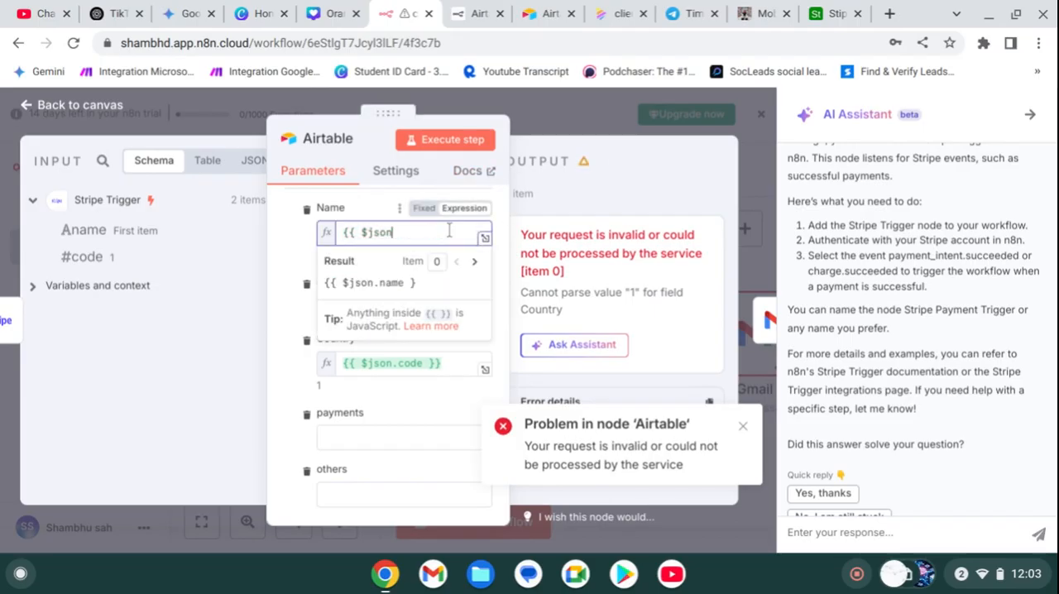
pyautogui.press('BackSpace')
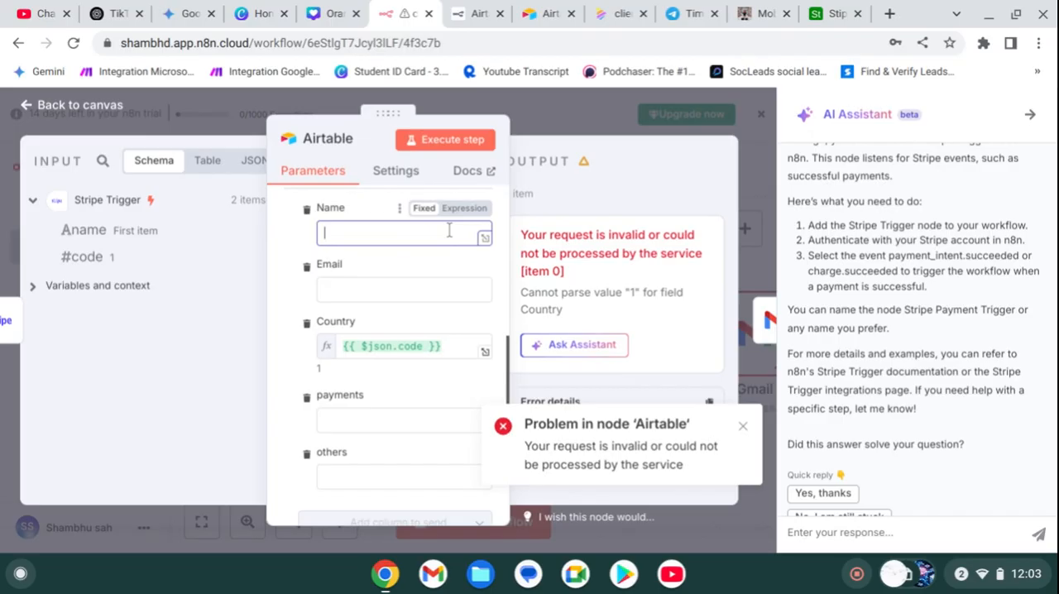
pyautogui.write('shambhu')
# Step: Fill in the Airtable node's Email column with the customer's e-mail address
pyautogui.click(425, 291)
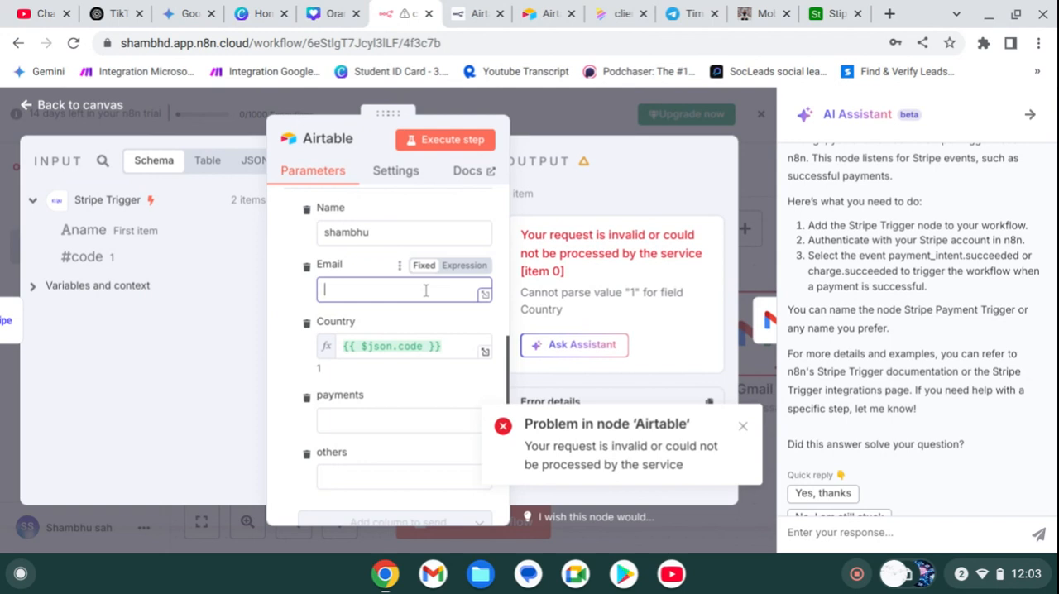
pyautogui.write('4o')
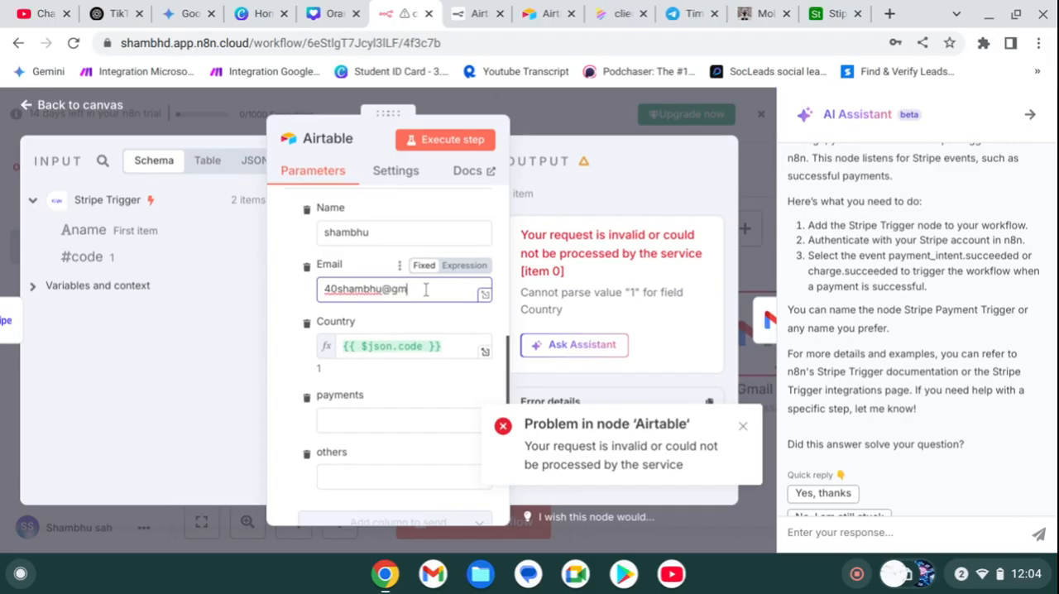
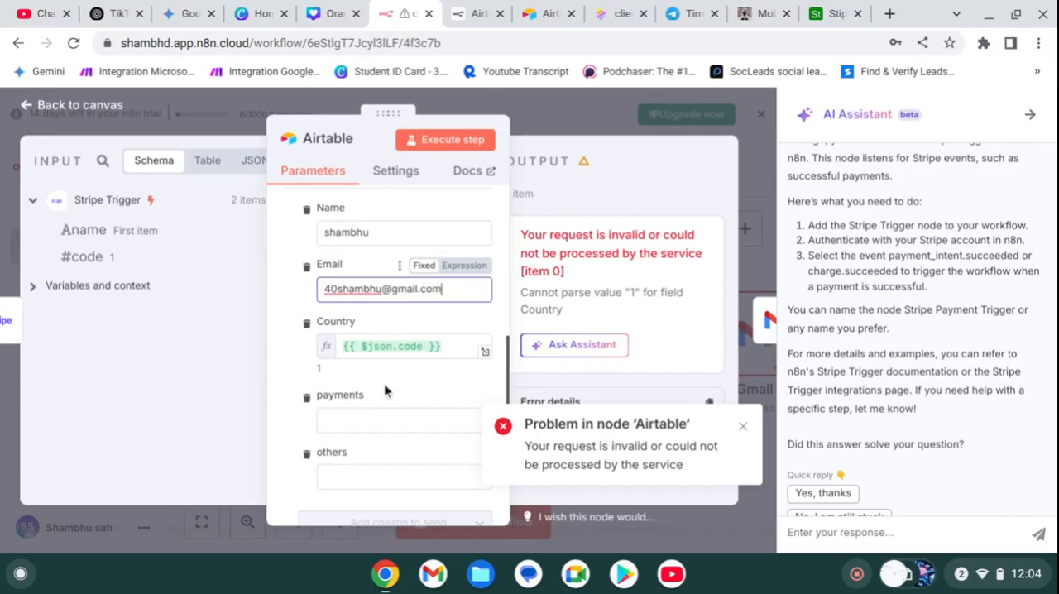
# Step: Replace the Country column's expression with the fixed value HP
pyautogui.click(444, 351)
pyautogui.press('BackSpace')
pyautogui.press('BackSpace')
pyautogui.press('BackSpace')
pyautogui.press('BackSpace')
pyautogui.press('BackSpace')
pyautogui.press('BackSpace')
pyautogui.press('BackSpace')
pyautogui.press('BackSpace')
pyautogui.press('BackSpace')
pyautogui.press('BackSpace')
pyautogui.press('BackSpace')
pyautogui.press('BackSpace')
pyautogui.press('BackSpace')
pyautogui.press('BackSpace')
pyautogui.press('BackSpace')
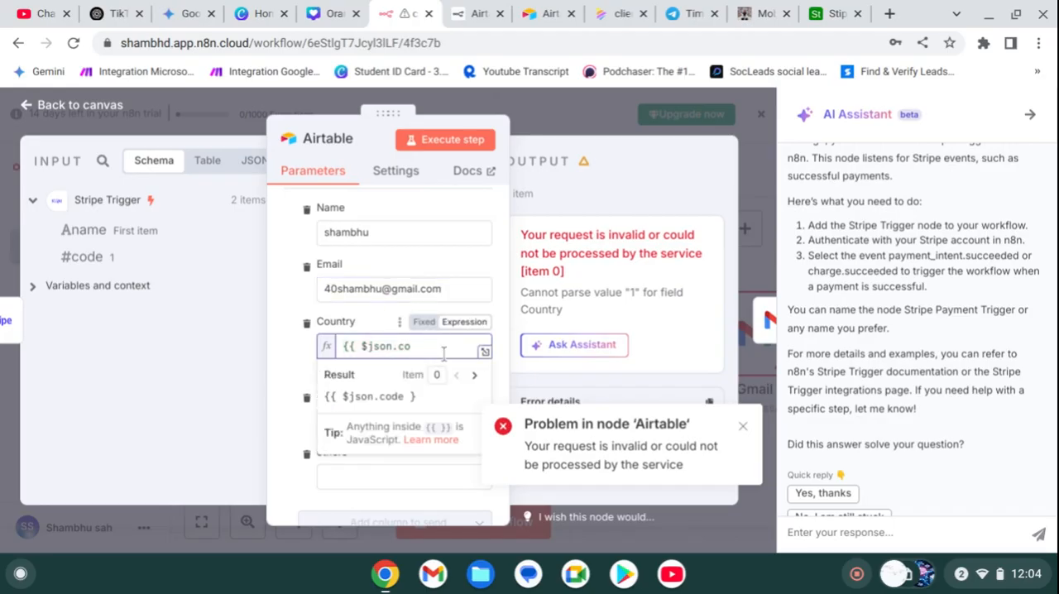
pyautogui.press('BackSpace')
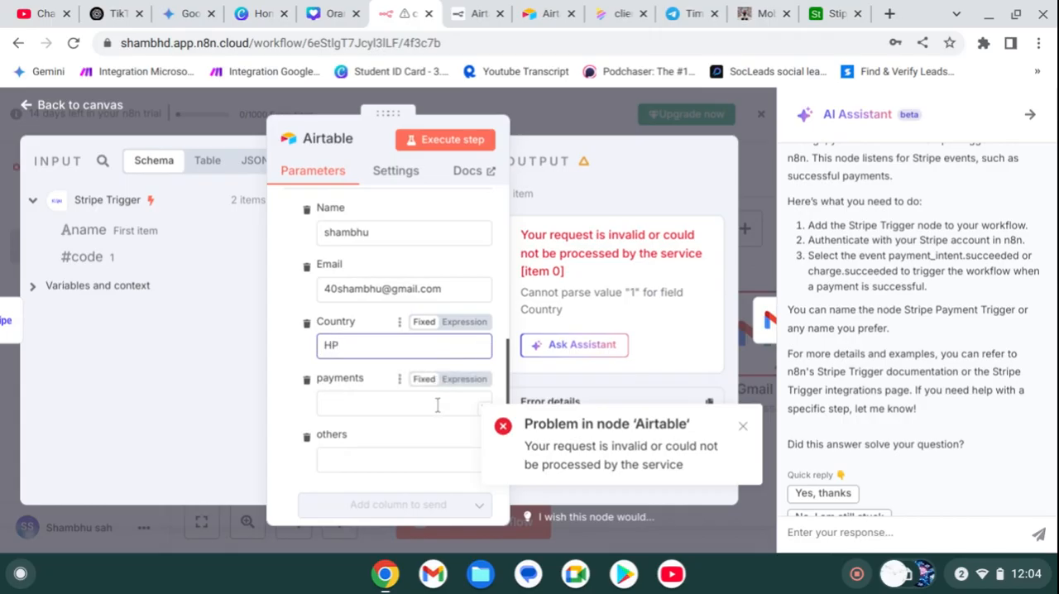
# Step: Set the payments column to 230, leave others empty, and execute the Airtable node
pyautogui.click(364, 405)
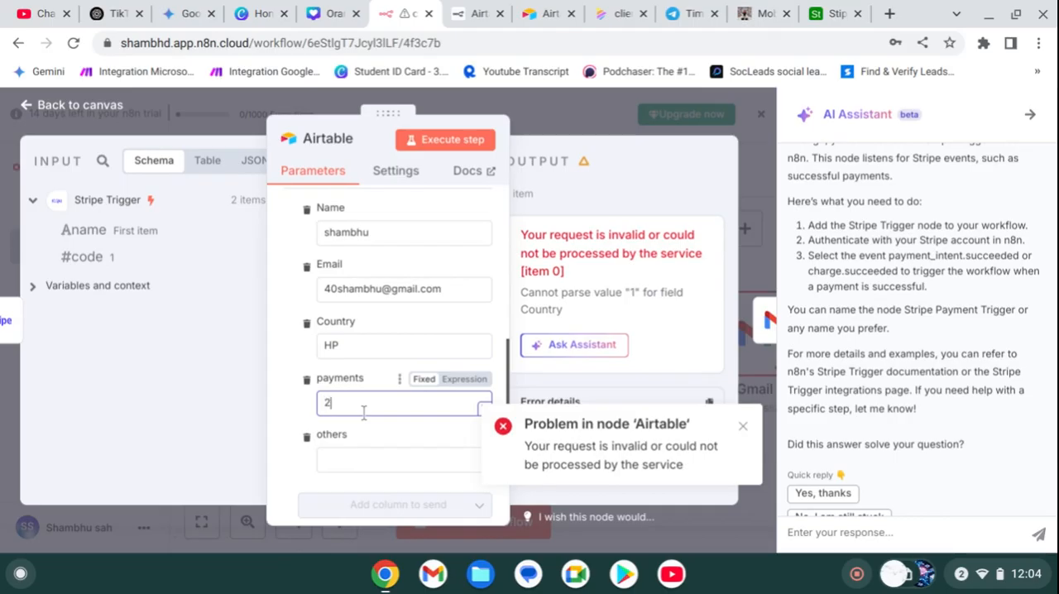
pyautogui.write('230')
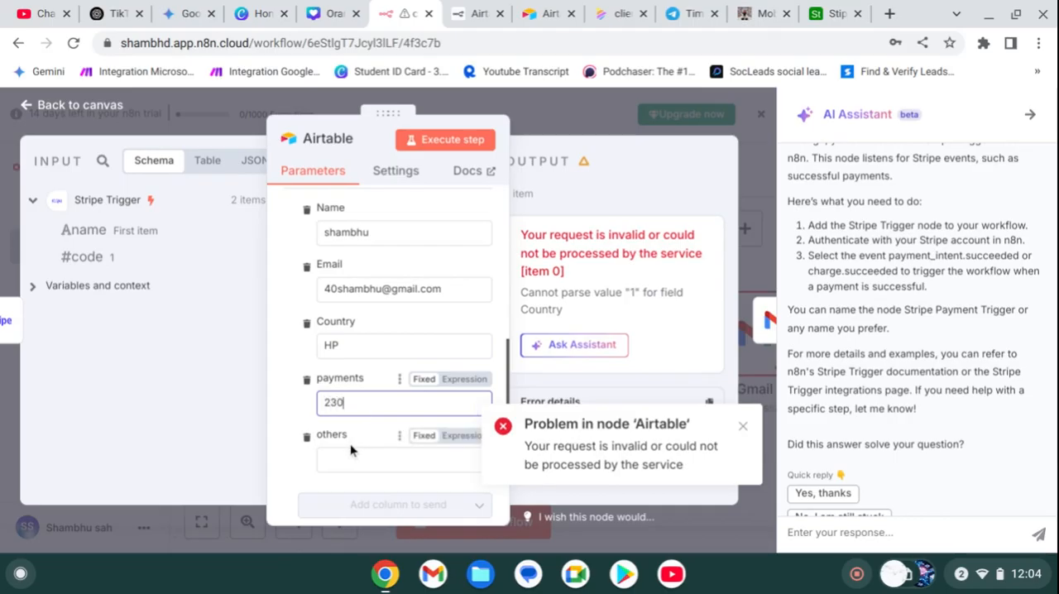
pyautogui.click(347, 453)
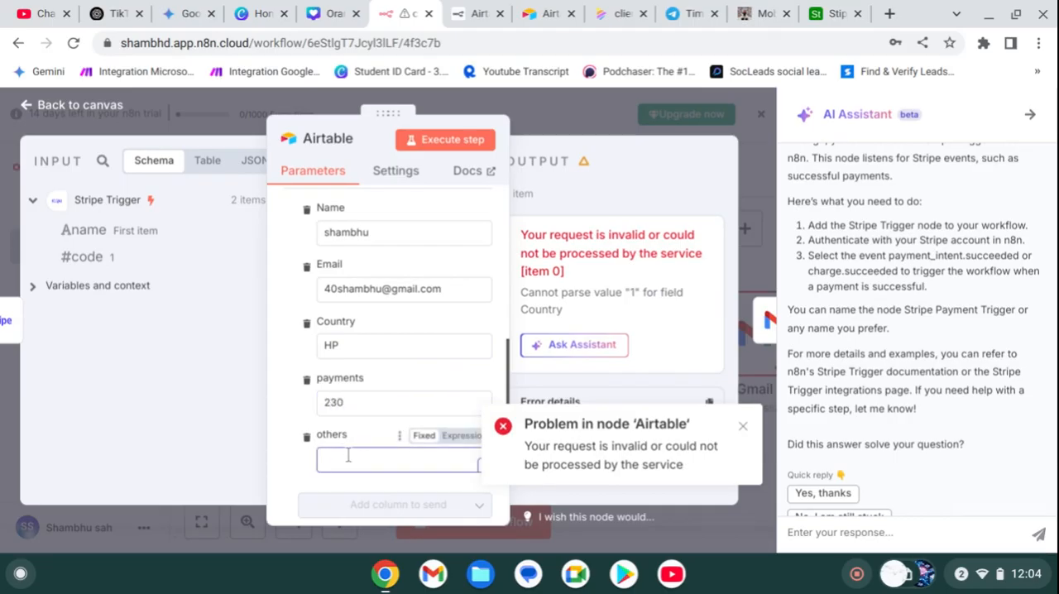
pyautogui.click(462, 143)
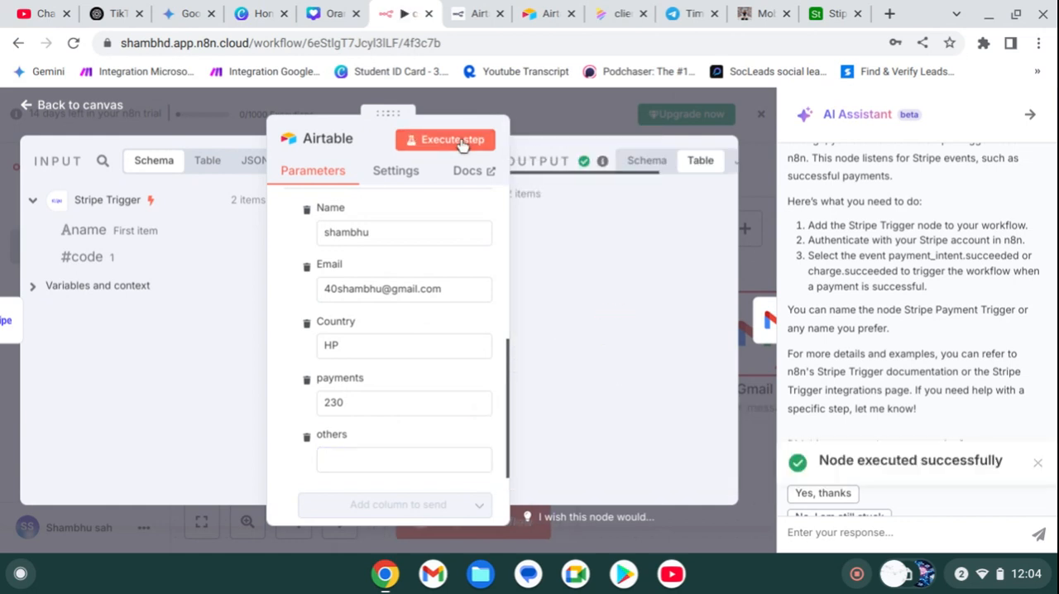
pyautogui.hscroll(5, 633, 304)
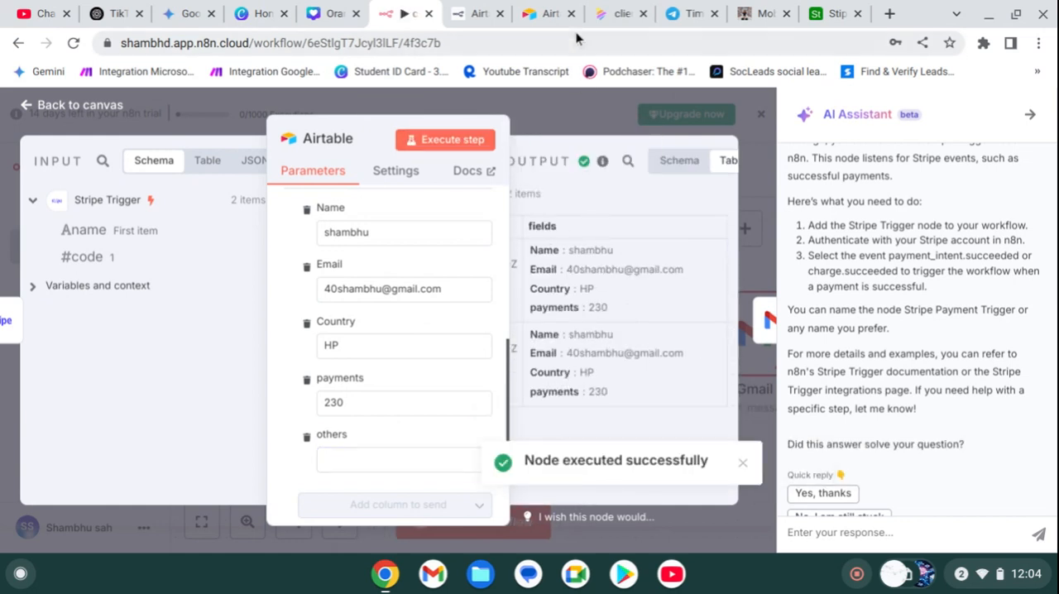
# Step: Switch to the Stipe CRM base in Airtable and check the newly added records across all columns
pyautogui.click(532, 15)
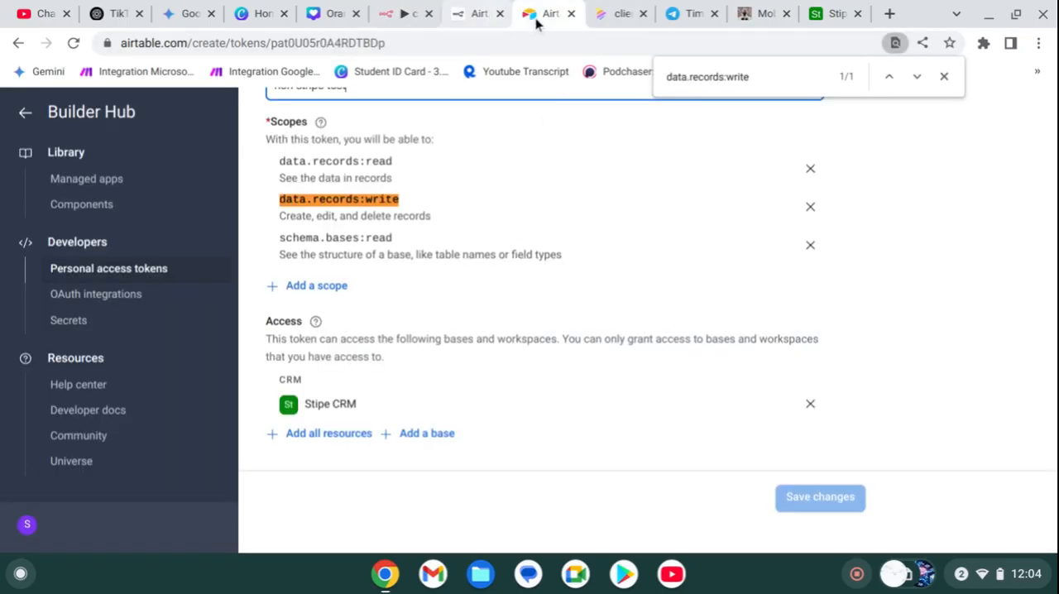
pyautogui.click(619, 17)
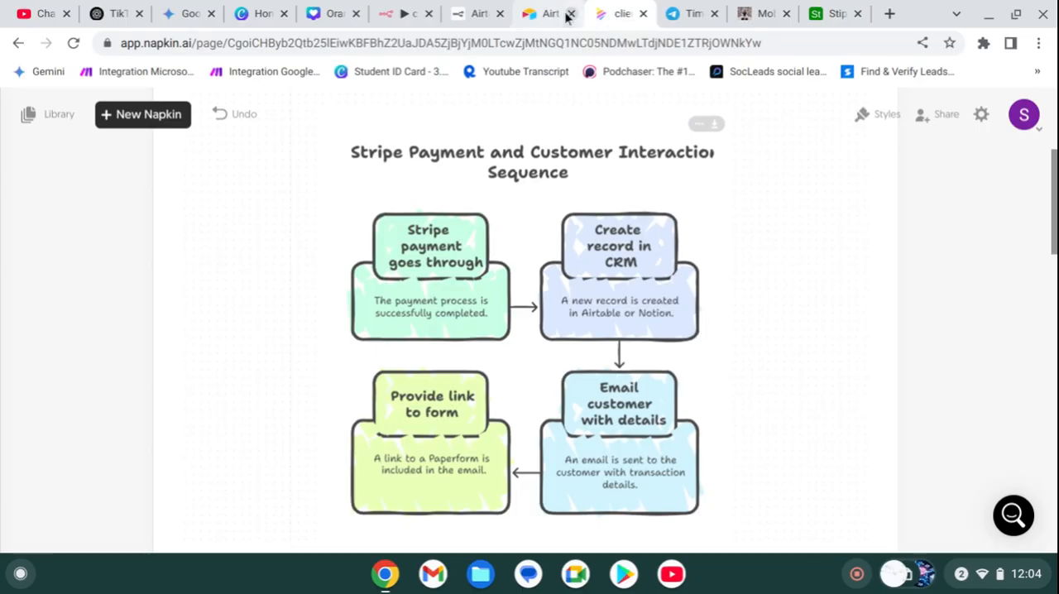
pyautogui.click(823, 15)
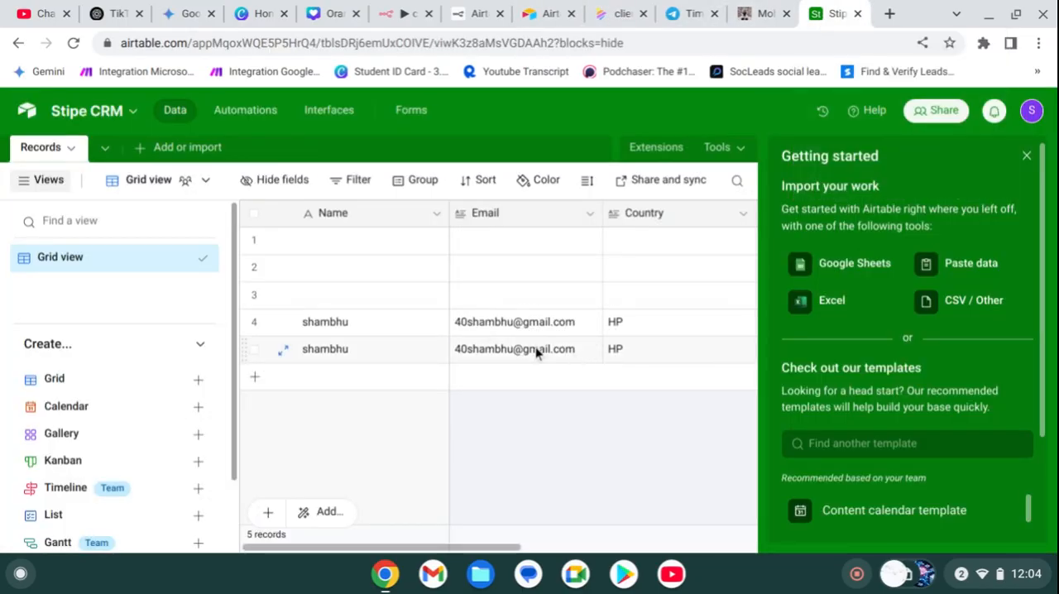
pyautogui.hscroll(5, 535, 351)
pyautogui.hscroll(-5, 536, 351)
pyautogui.hscroll(5, 545, 338)
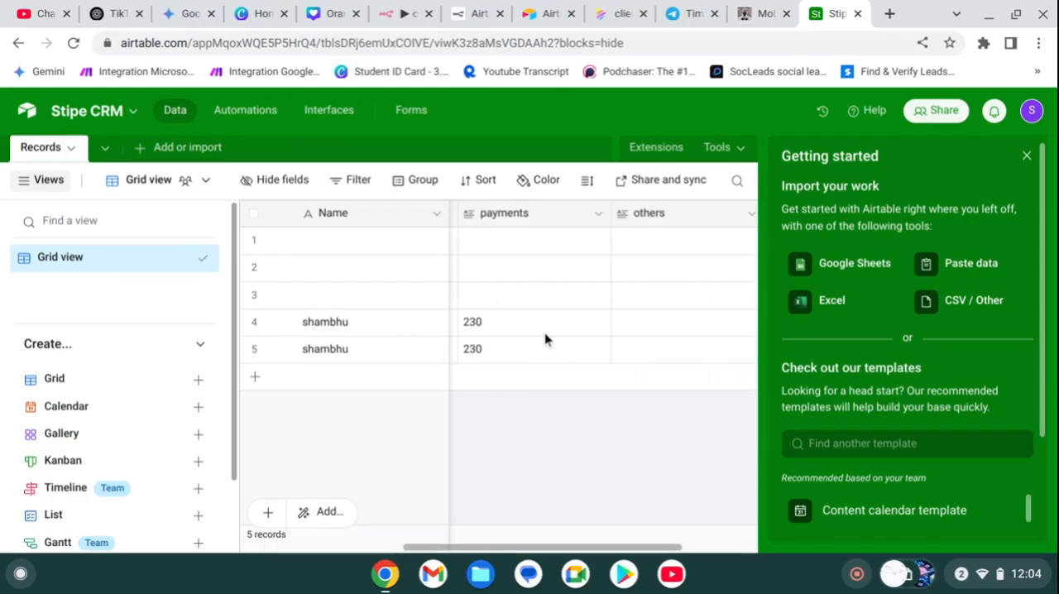
pyautogui.hscroll(-5, 529, 339)
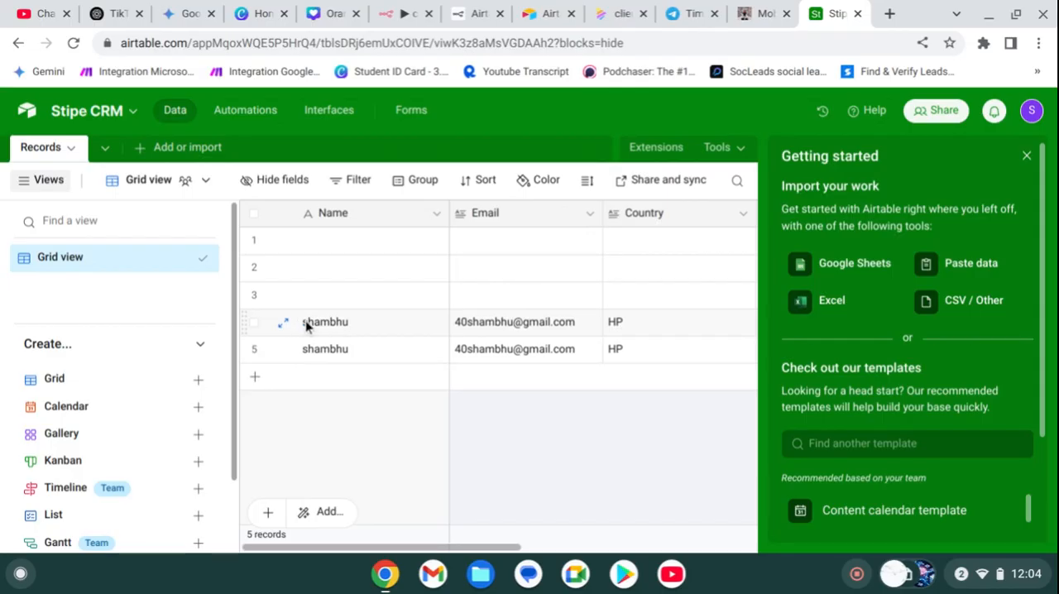
# Step: Return to the n8n workflow, open the Gmail node and map Airtable's Email field as the To recipient
pyautogui.click(529, 21)
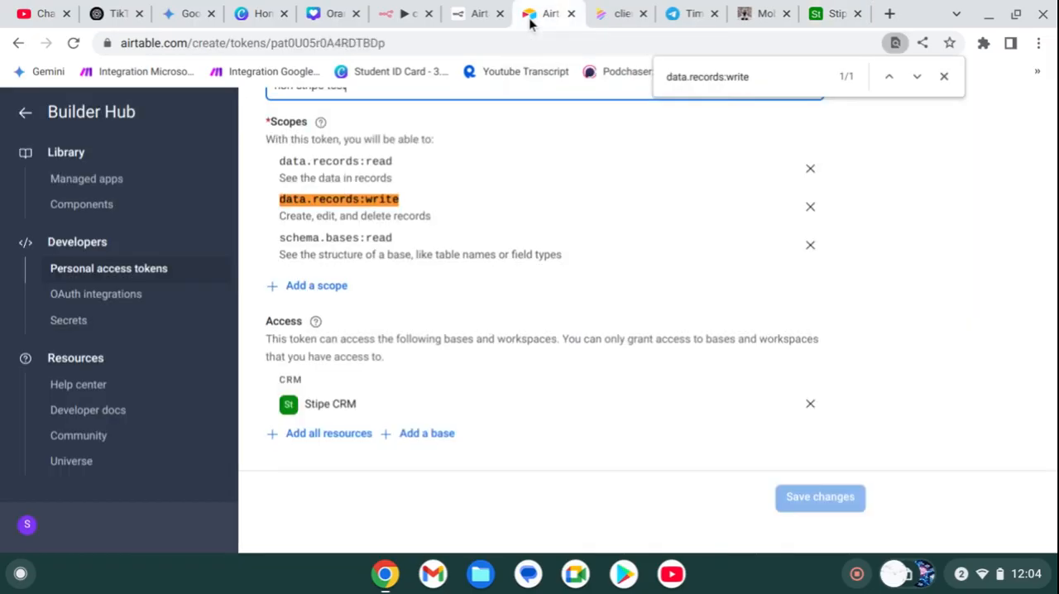
pyautogui.click(415, 15)
pyautogui.click(545, 134)
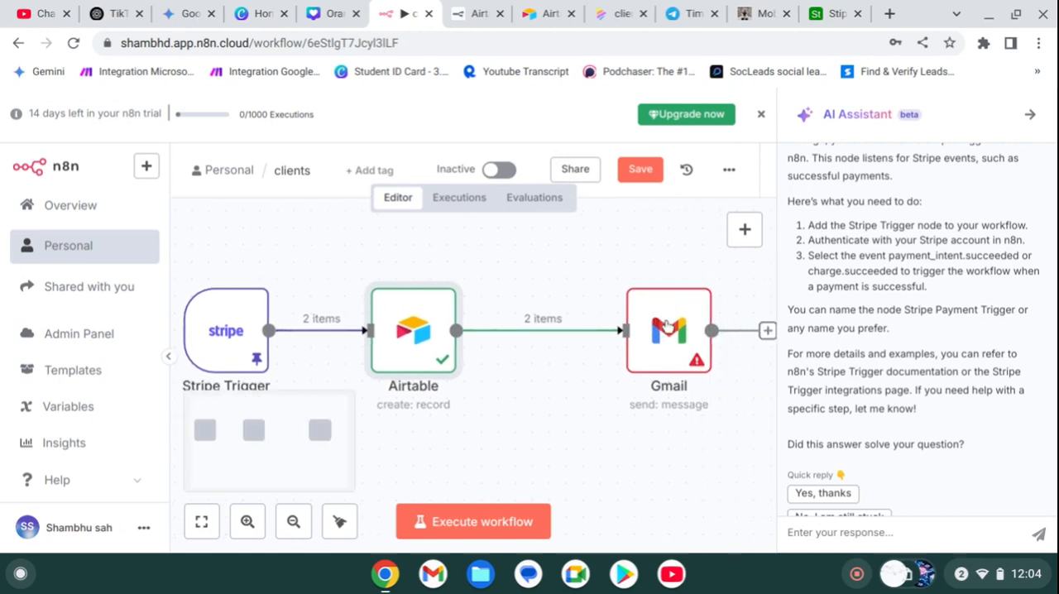
pyautogui.click(670, 327)
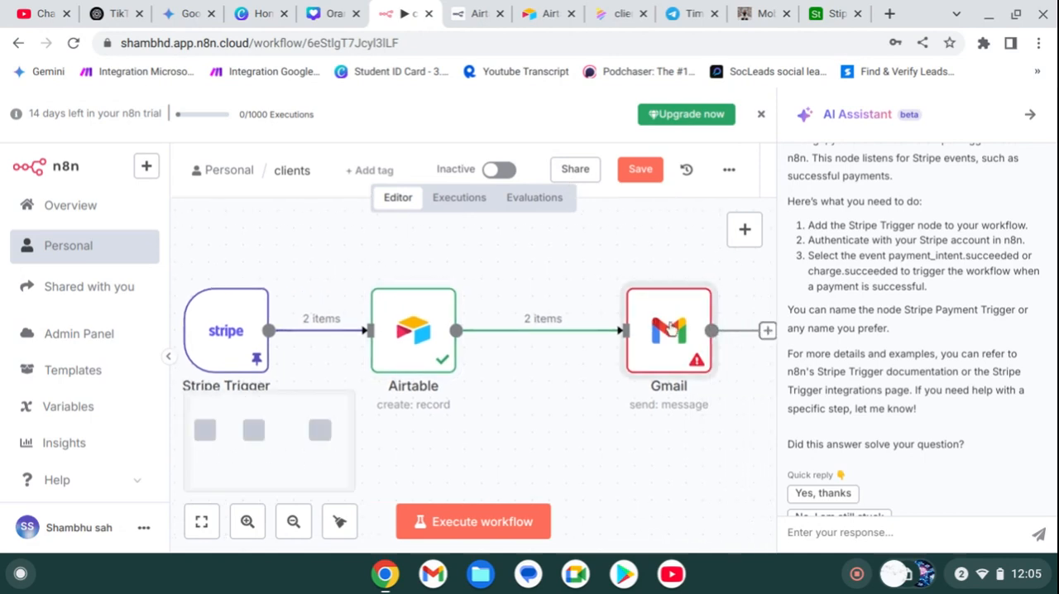
pyautogui.doubleClick(670, 327)
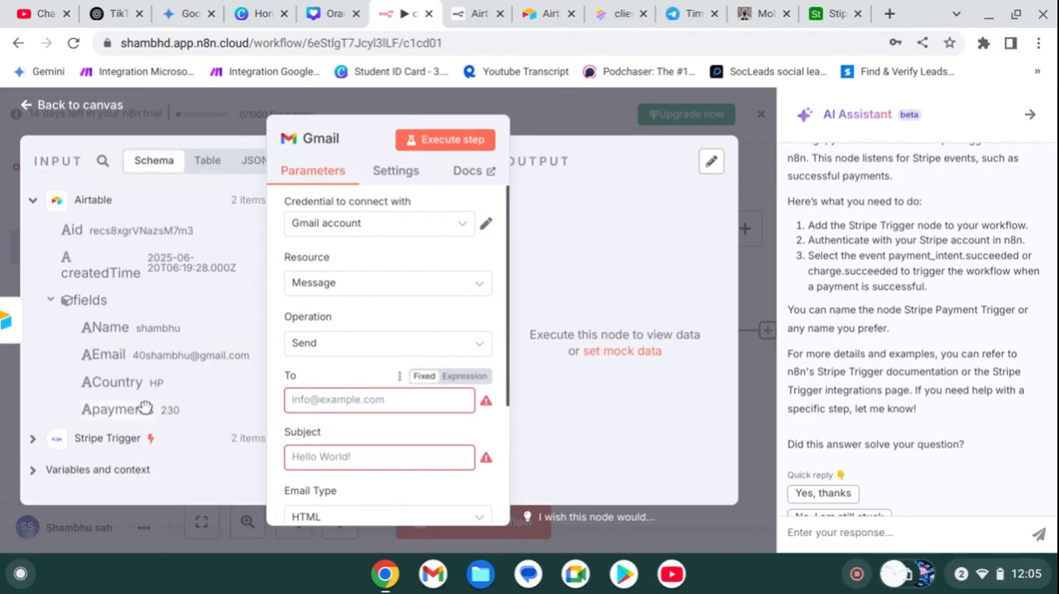
pyautogui.moveTo(104, 358); pyautogui.dragTo(321, 403)
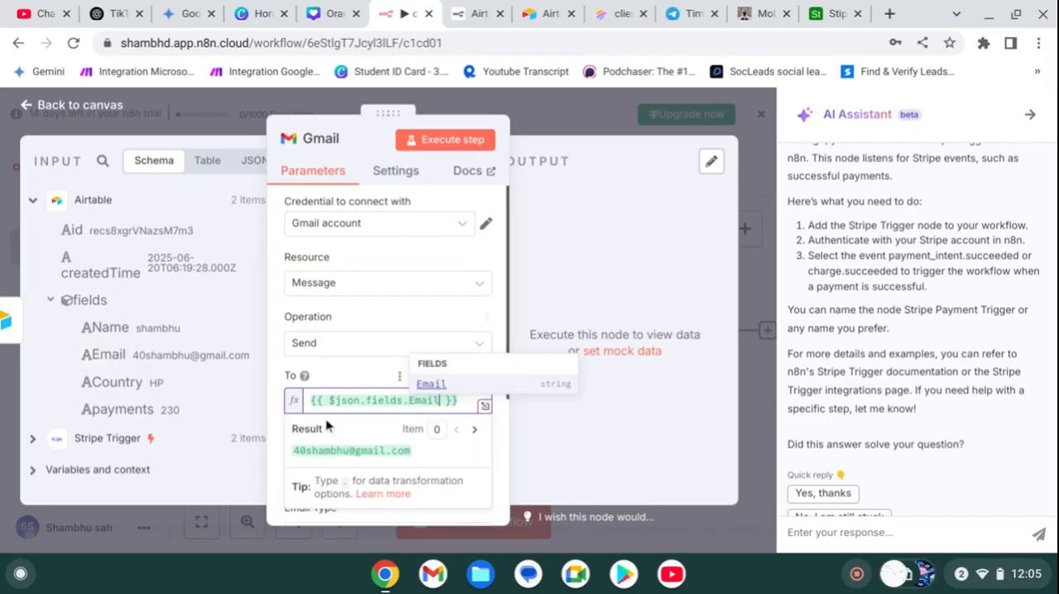
# Step: Review the customer email stage in the Napkin payment sequence diagram and return to the n8n workflow
pyautogui.click(616, 12)
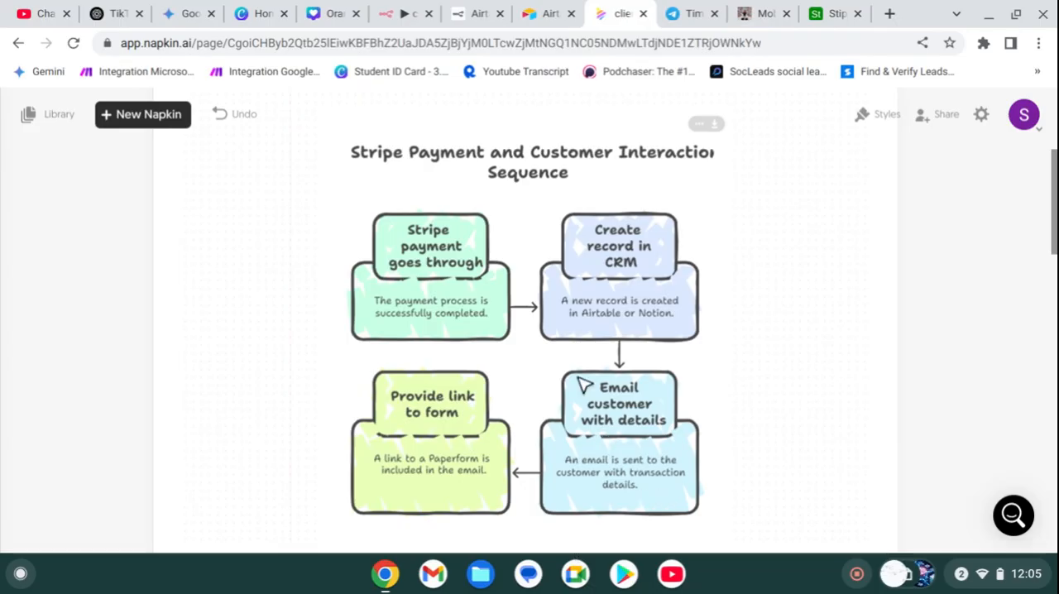
pyautogui.click(527, 8)
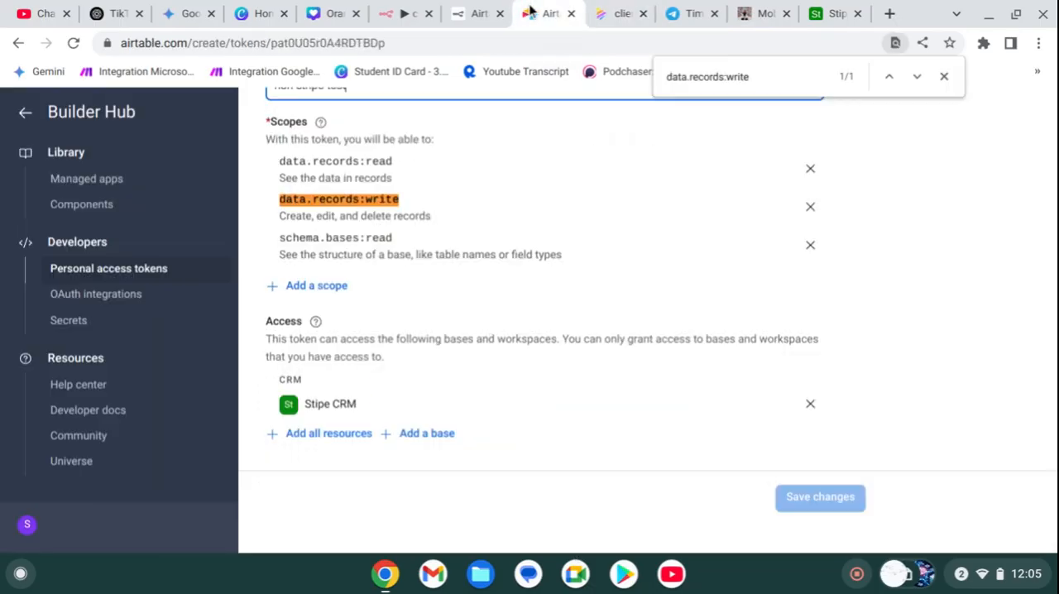
pyautogui.click(476, 19)
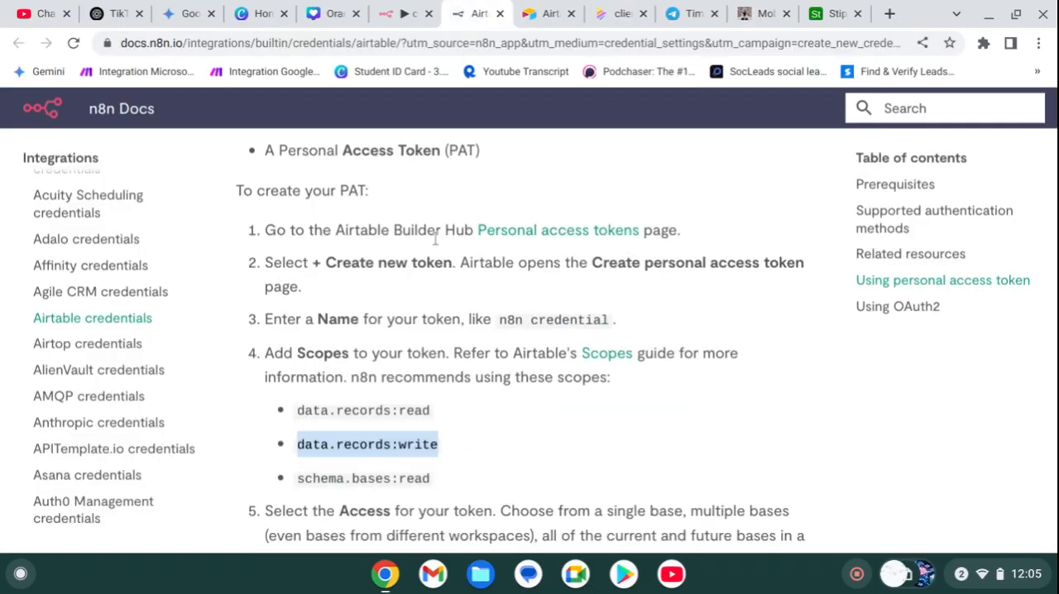
pyautogui.click(405, 13)
# Step: Set the Gmail node's email type to Text and enter "test trnsaction semaikls" as the message
pyautogui.scroll(-3, 366, 351)
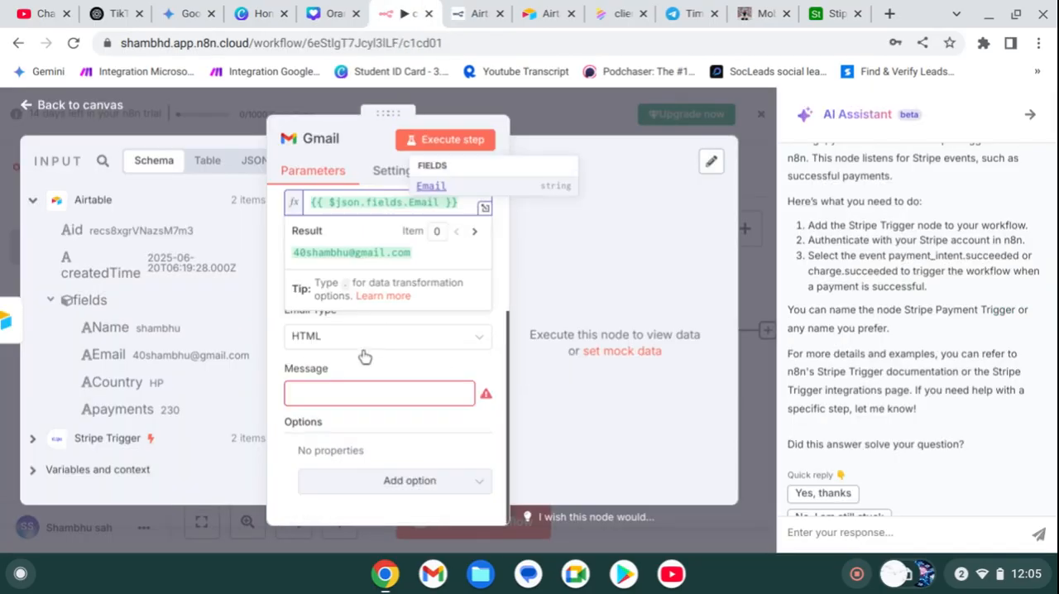
pyautogui.click(365, 392)
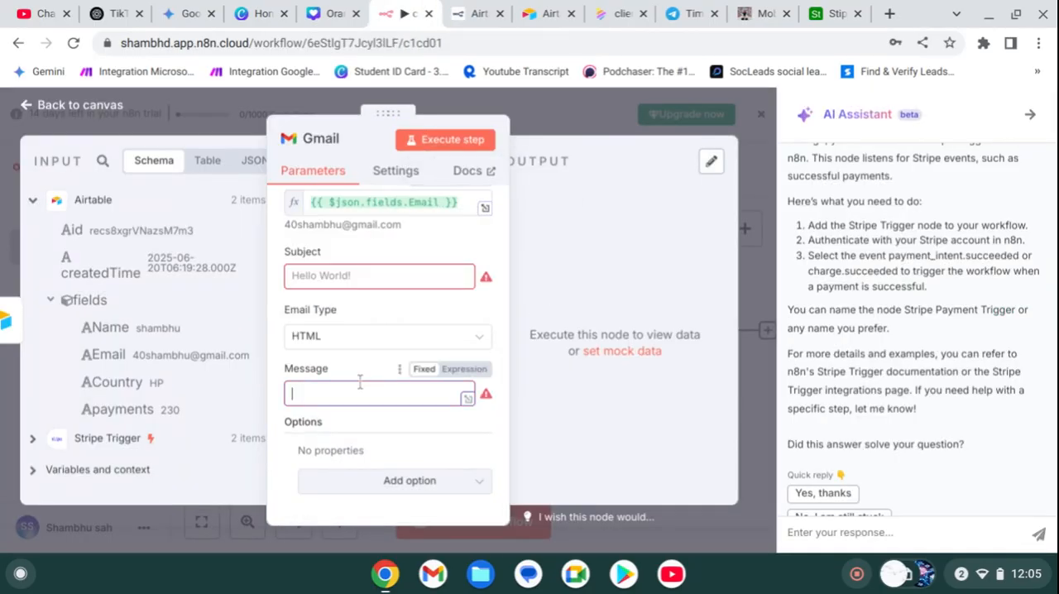
pyautogui.click(349, 338)
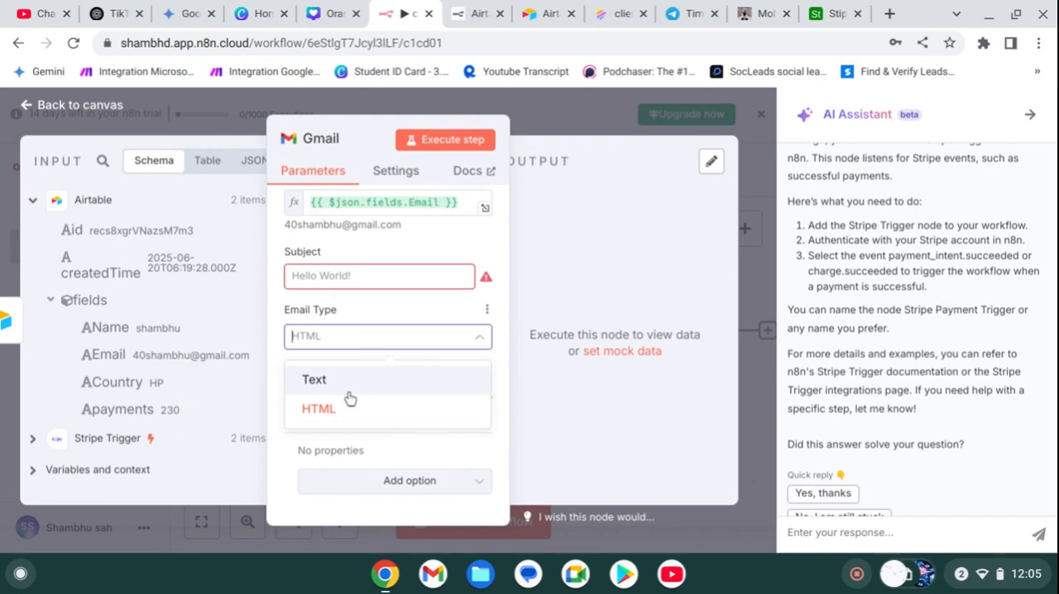
pyautogui.click(349, 381)
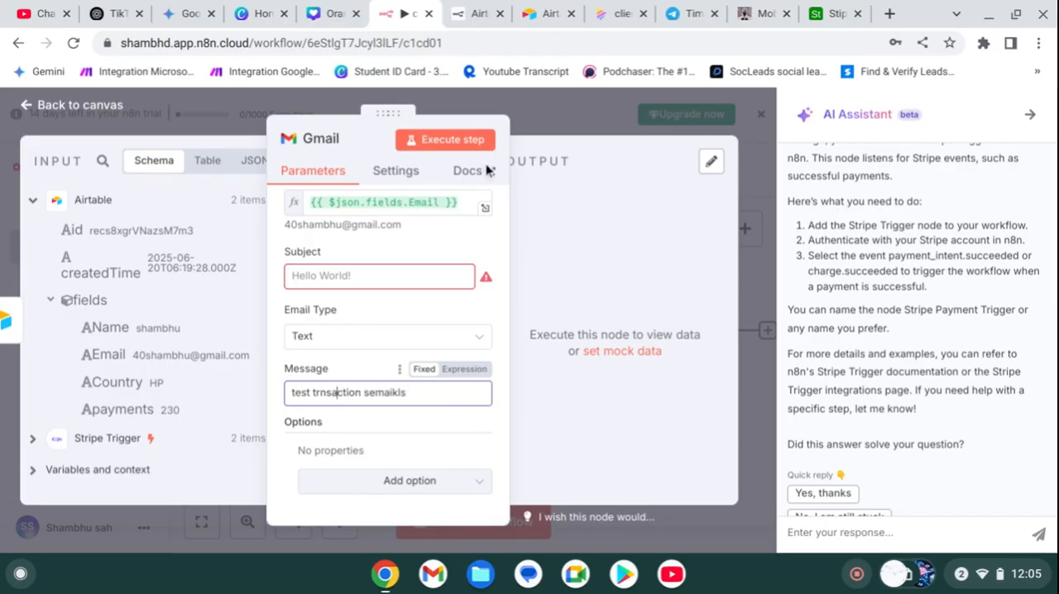
pyautogui.scroll(3, 486, 169)
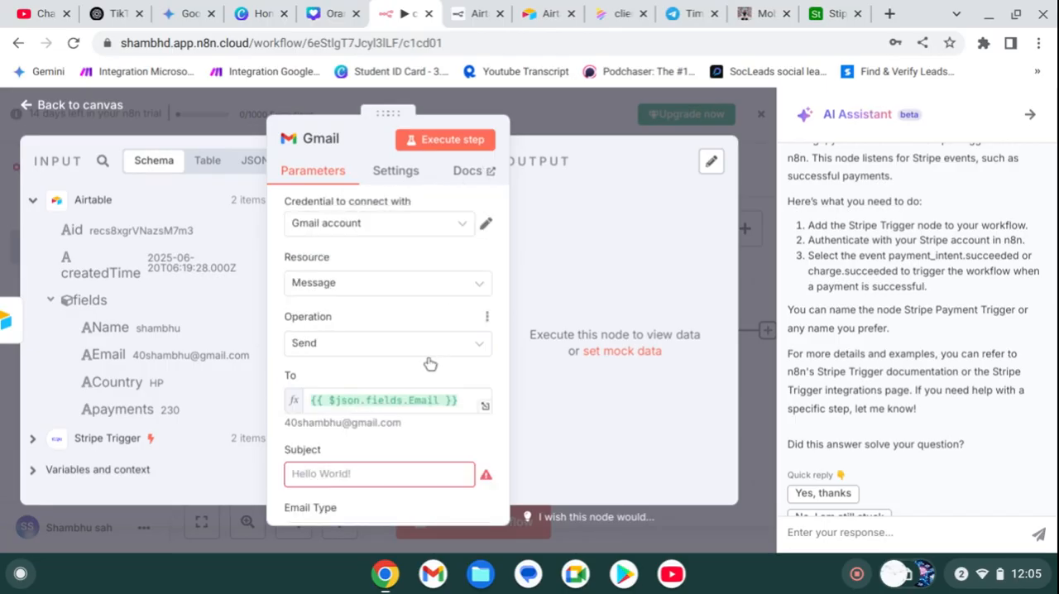
pyautogui.scroll(-3, 426, 372)
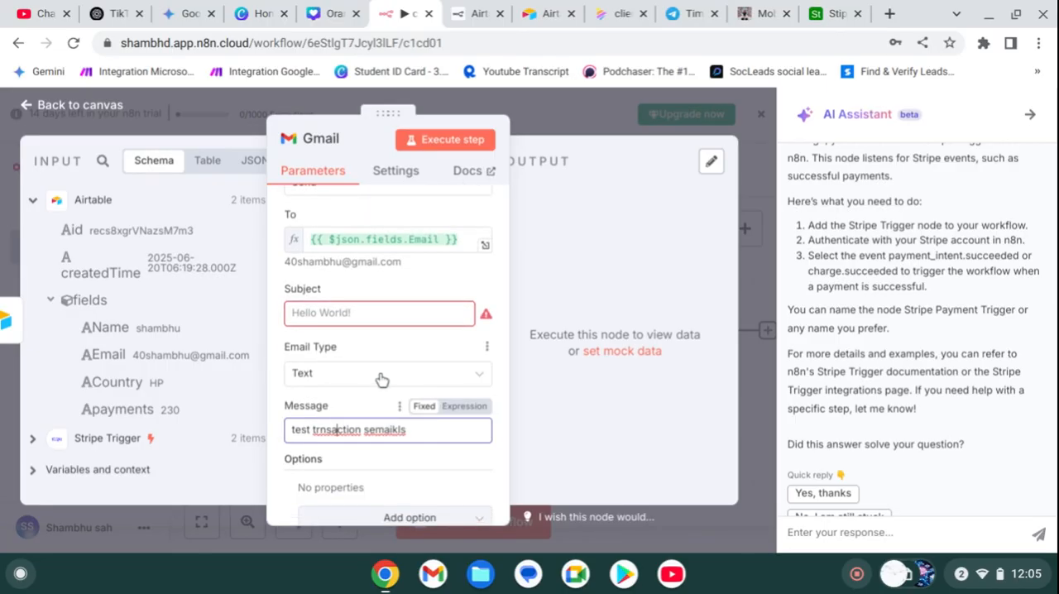
pyautogui.click(381, 374)
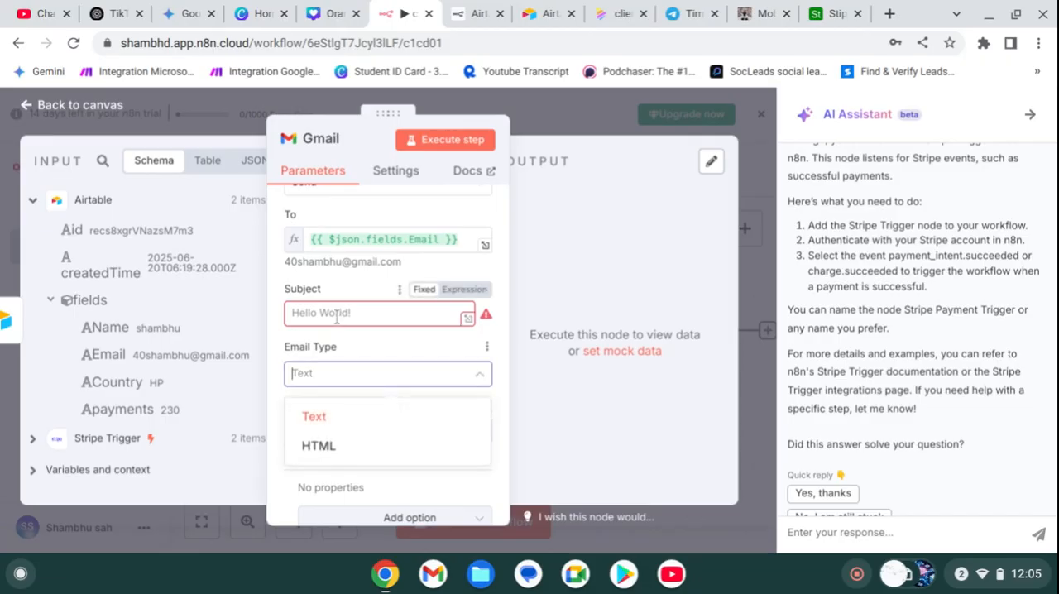
pyautogui.click(347, 415)
pyautogui.click(335, 377)
pyautogui.click(335, 378)
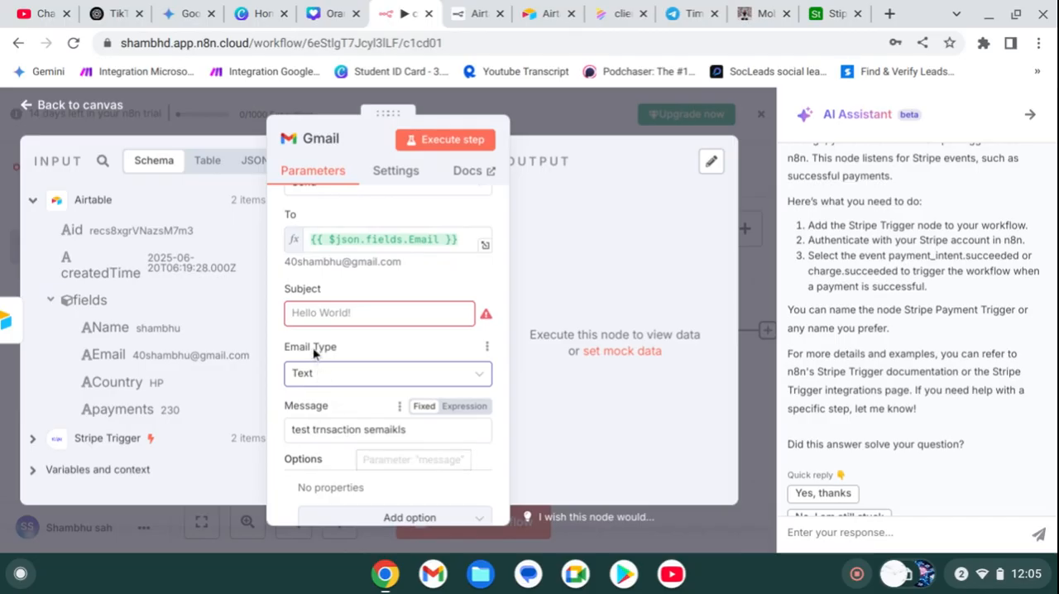
# Step: Enter "test mail" as the subject of the Gmail message
pyautogui.click(302, 320)
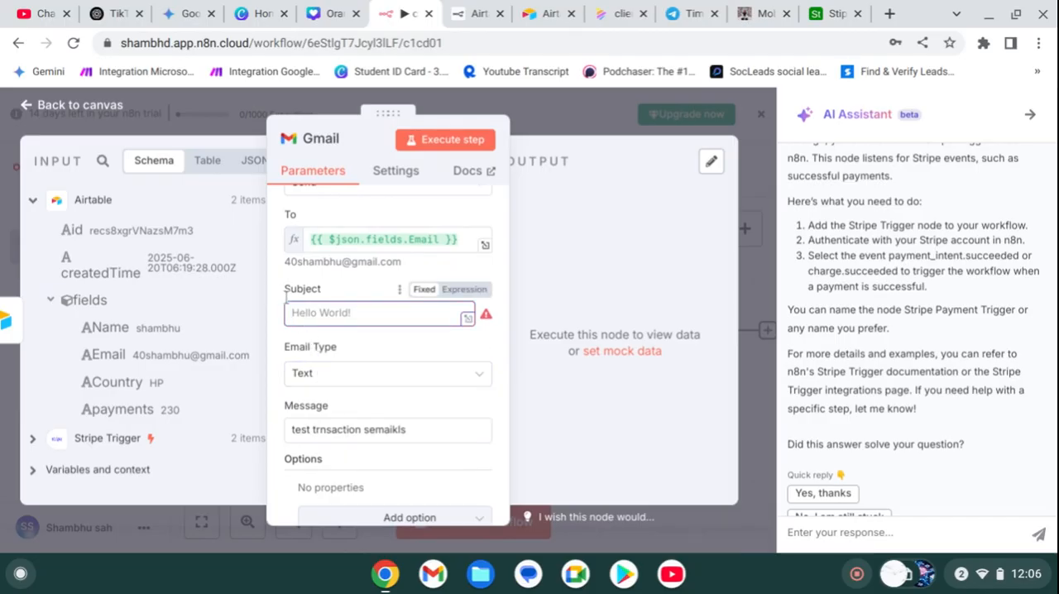
pyautogui.write('test')
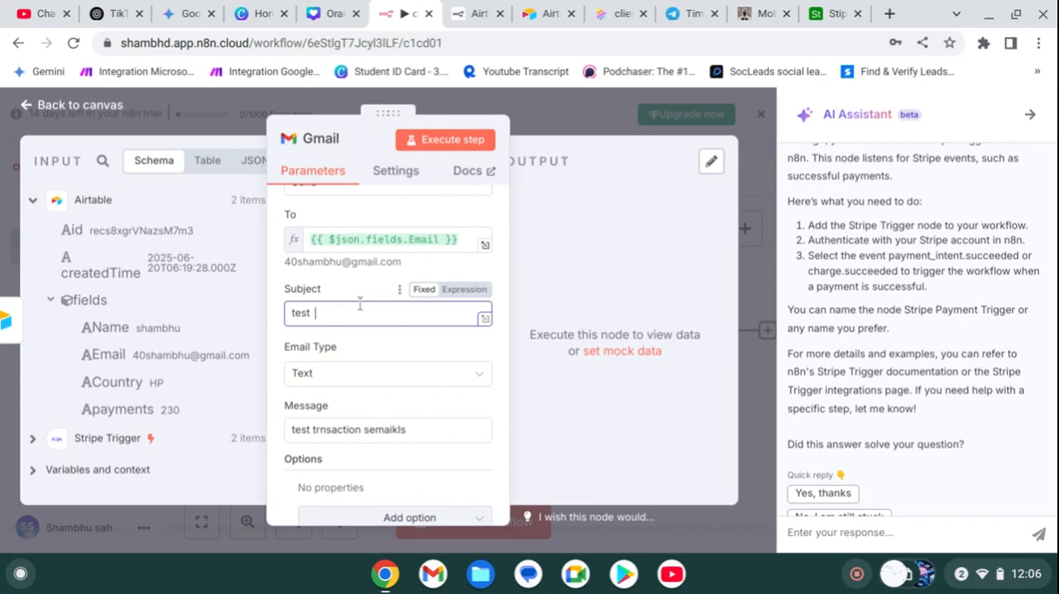
pyautogui.write('  mail')
# Step: Replace the Gmail message text with "test transactions emails . you suff"
pyautogui.click(411, 435)
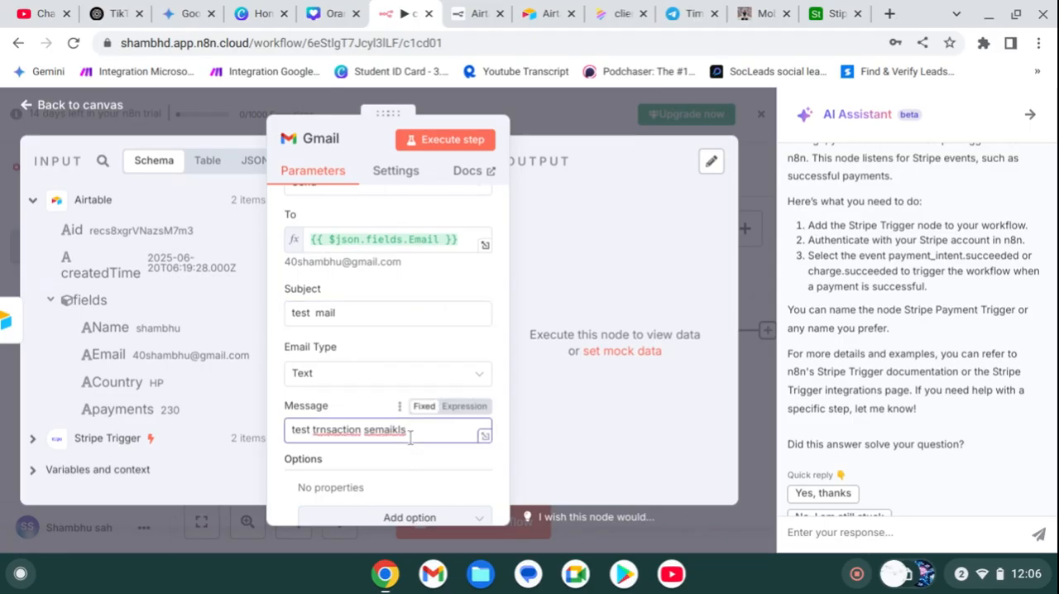
pyautogui.hotkey('ctrl', 'a')
pyautogui.press('BackSpace')
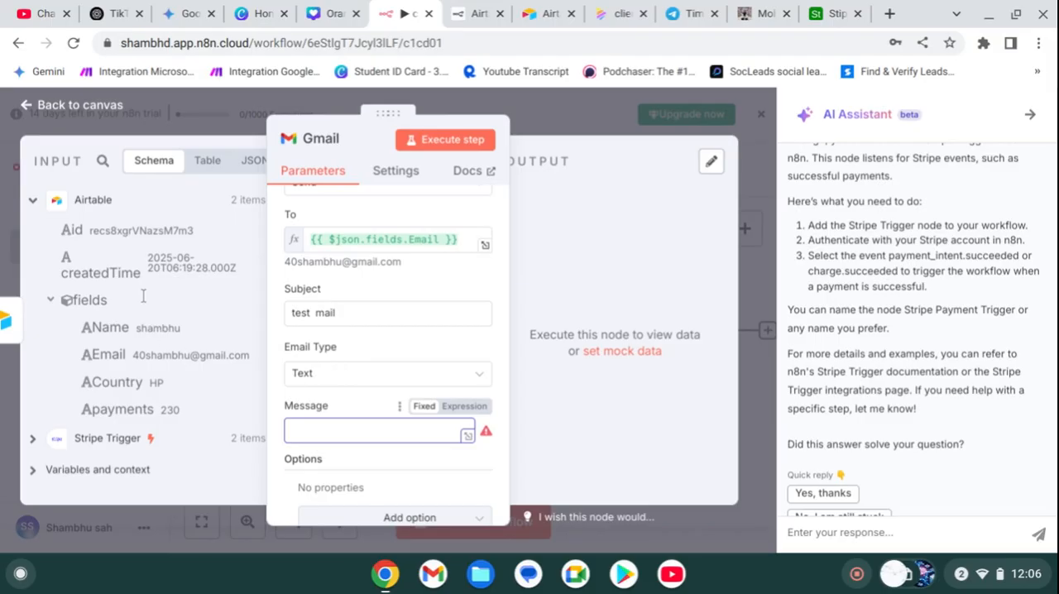
pyautogui.write('test transactions emails')
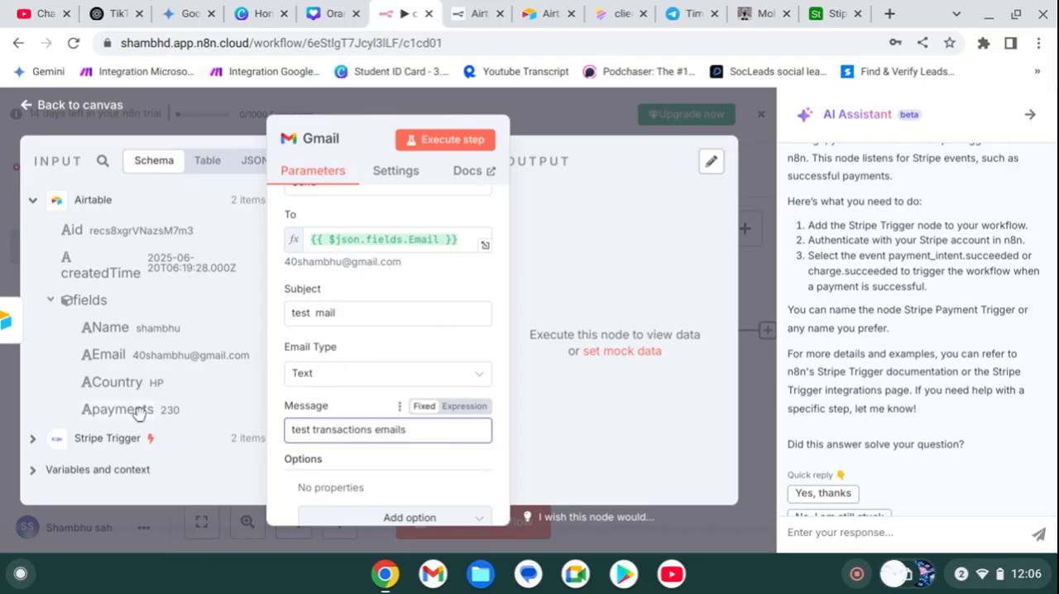
pyautogui.write(', ')
pyautogui.write('y')
pyautogui.write('ou suff')
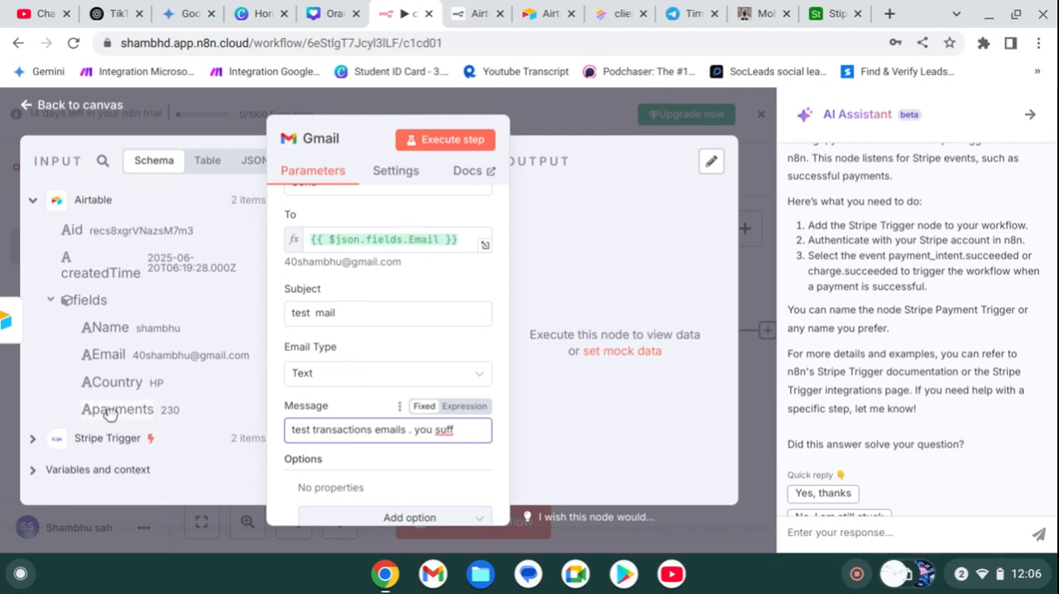
# Step: Append Airtable's payments field to the end of the Gmail message and return to the workflow canvas
pyautogui.moveTo(107, 412); pyautogui.dragTo(331, 429)
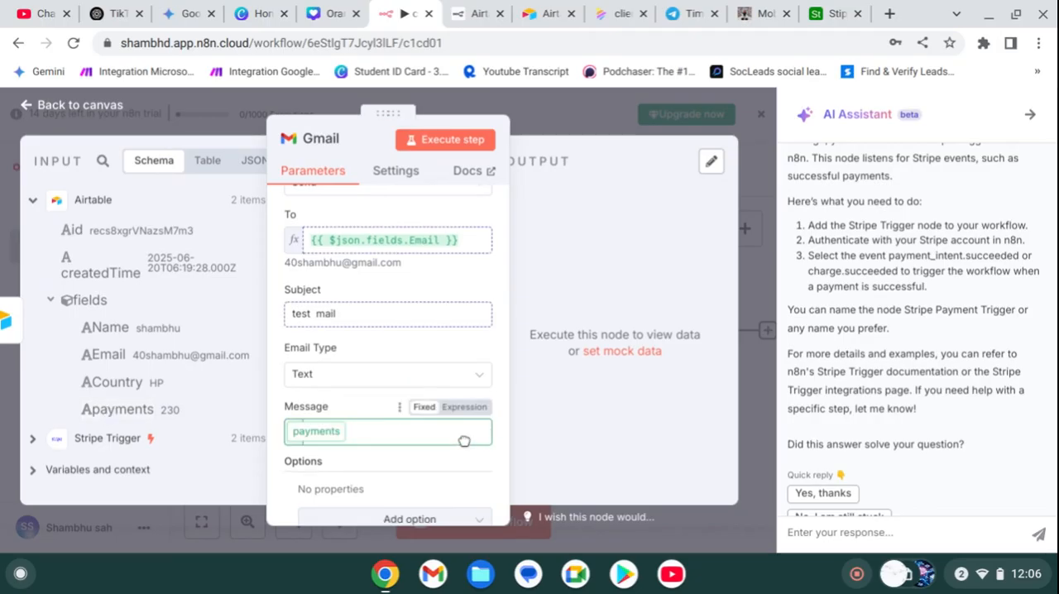
pyautogui.moveTo(464, 441); pyautogui.dragTo(401, 434)
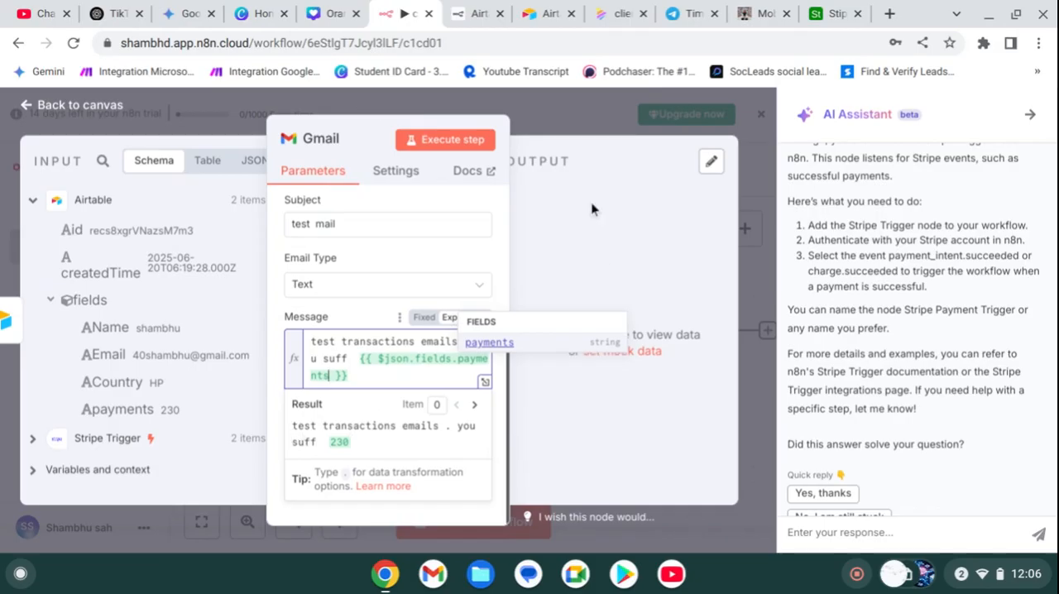
pyautogui.click(564, 122)
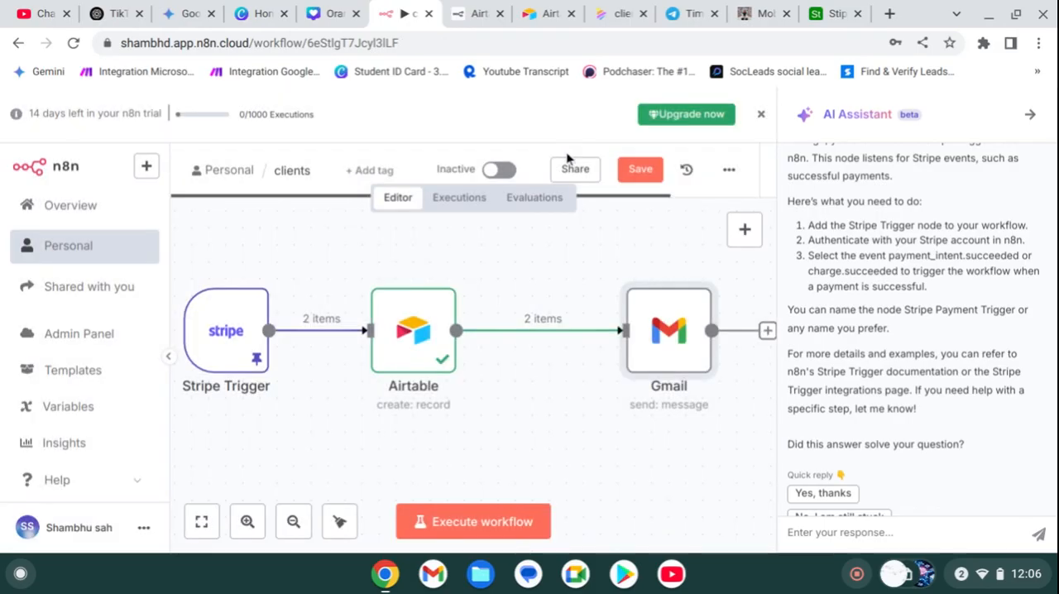
pyautogui.hscroll(4, 624, 368)
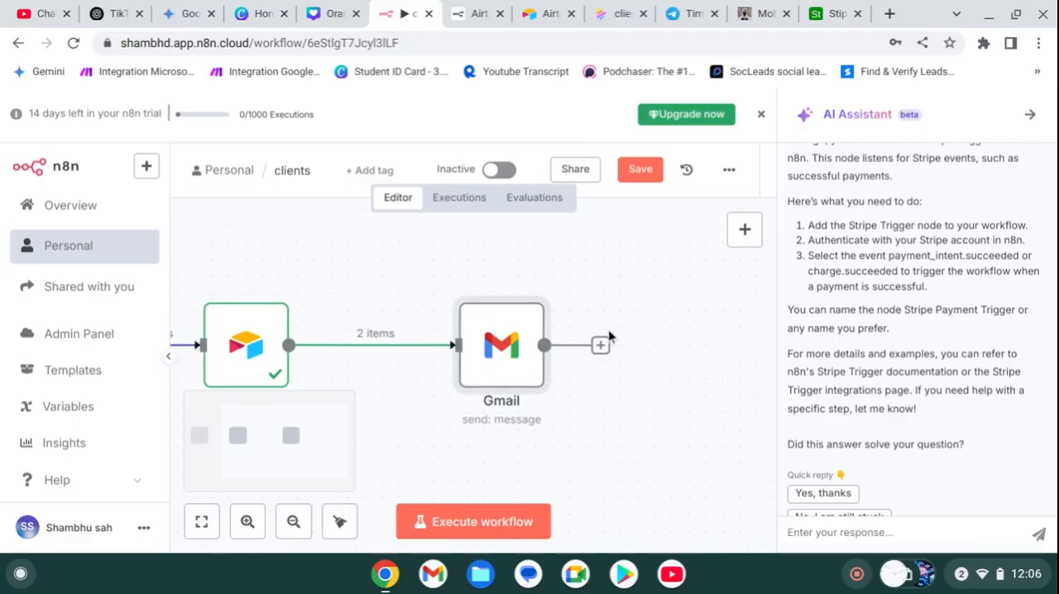
pyautogui.click(601, 345)
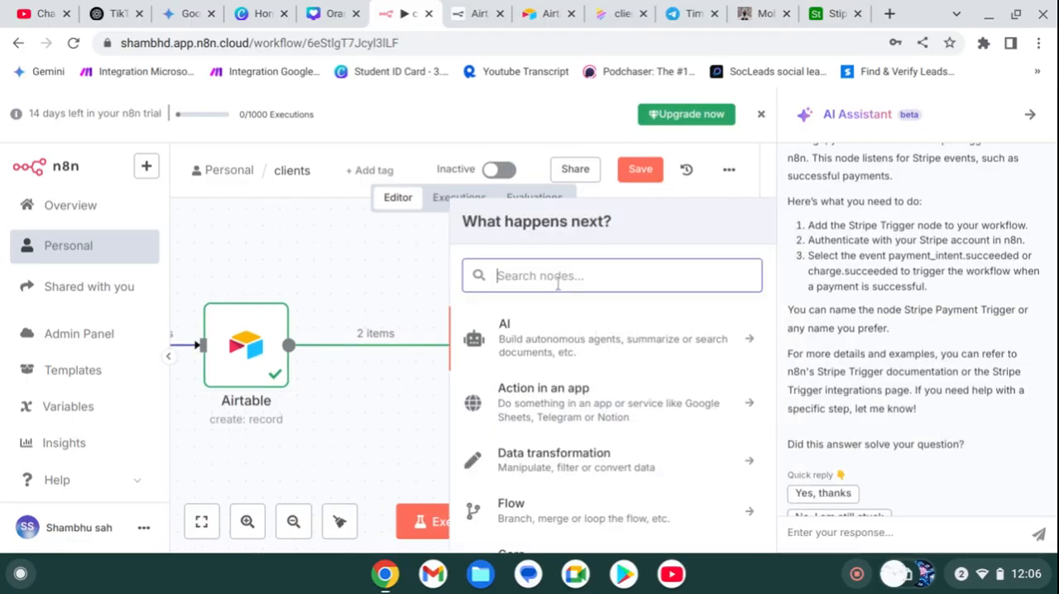
pyautogui.write('clen')
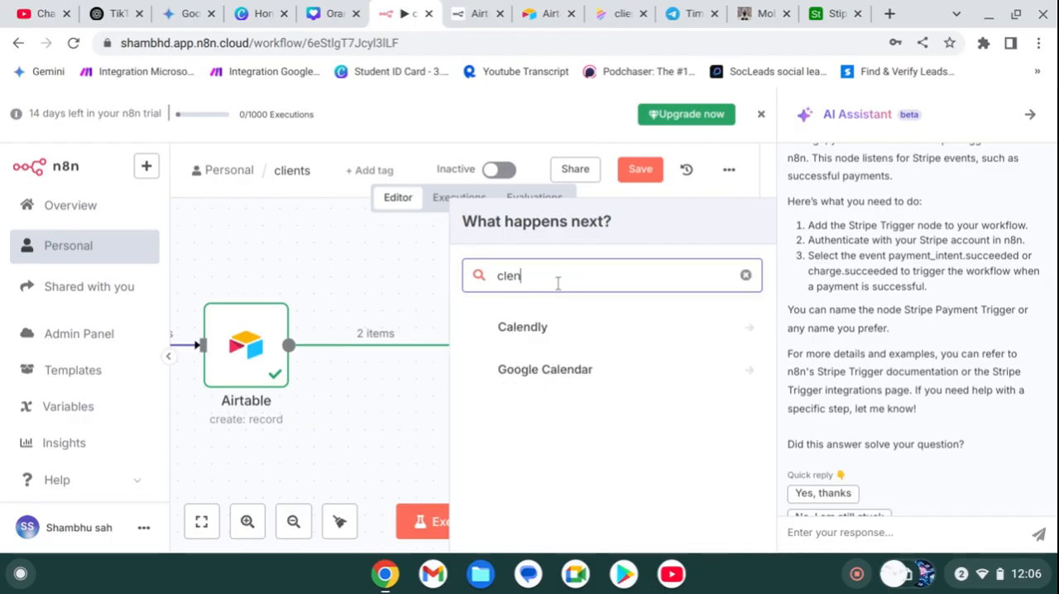
pyautogui.write('dly')
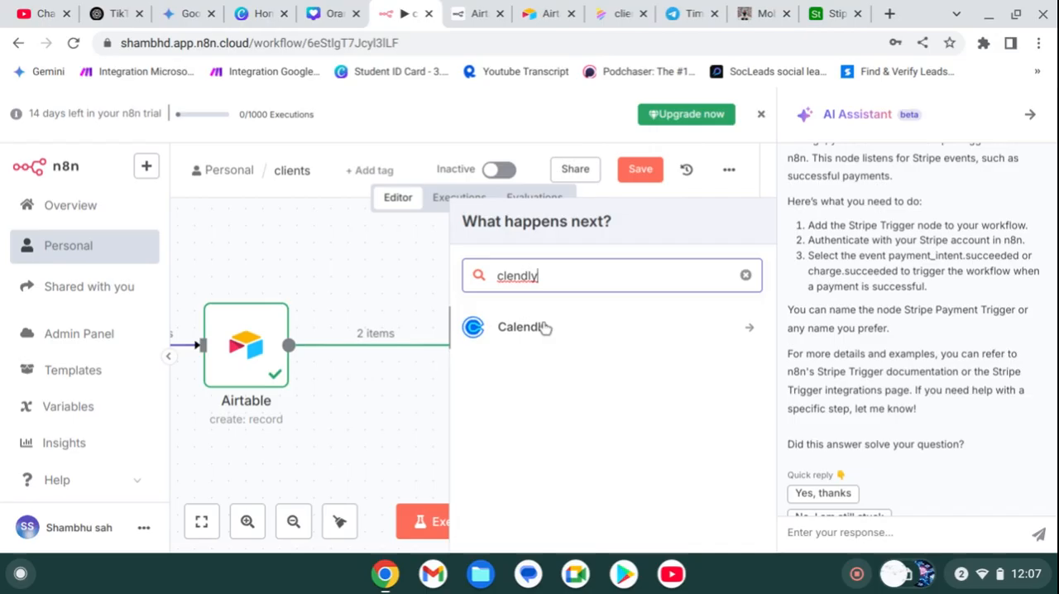
# Step: Close the Airtable token page and the n8n Docs page, leaving the Napkin payment sequence diagram open
pyautogui.click(468, 10)
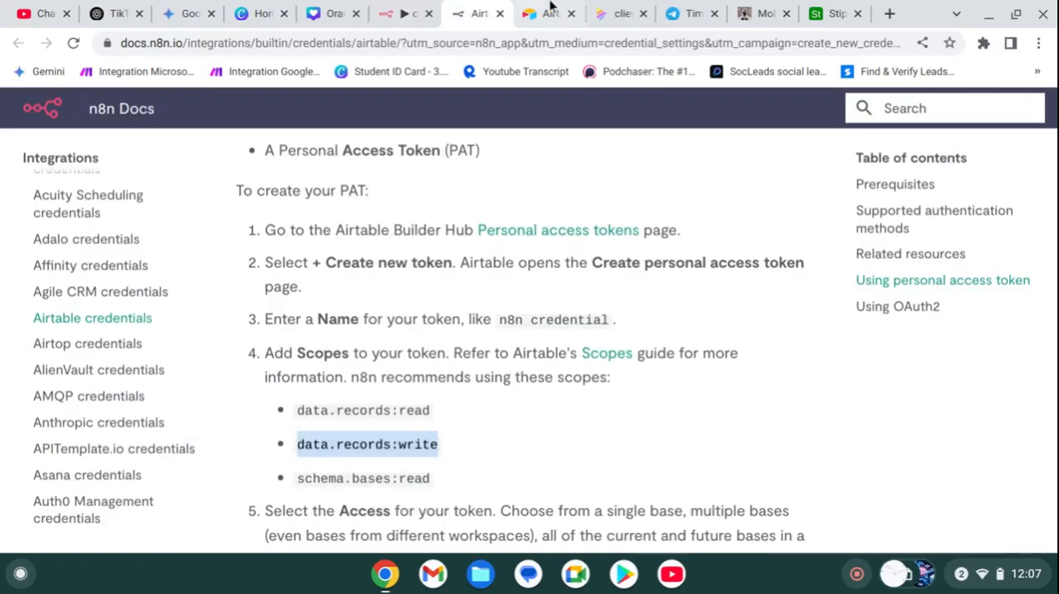
pyautogui.click(547, 13)
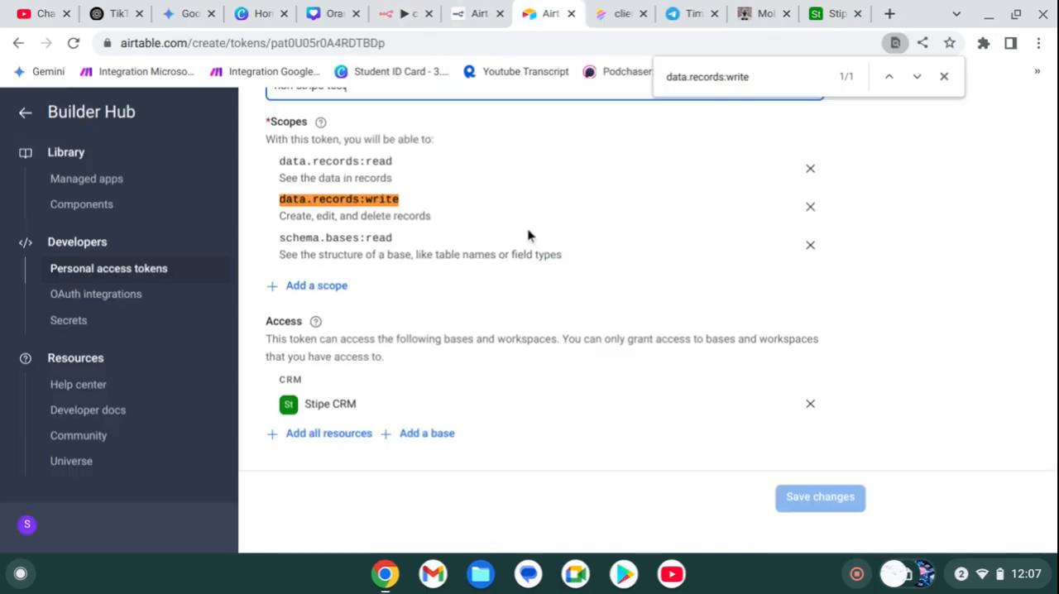
pyautogui.click(571, 13)
pyautogui.click(504, 19)
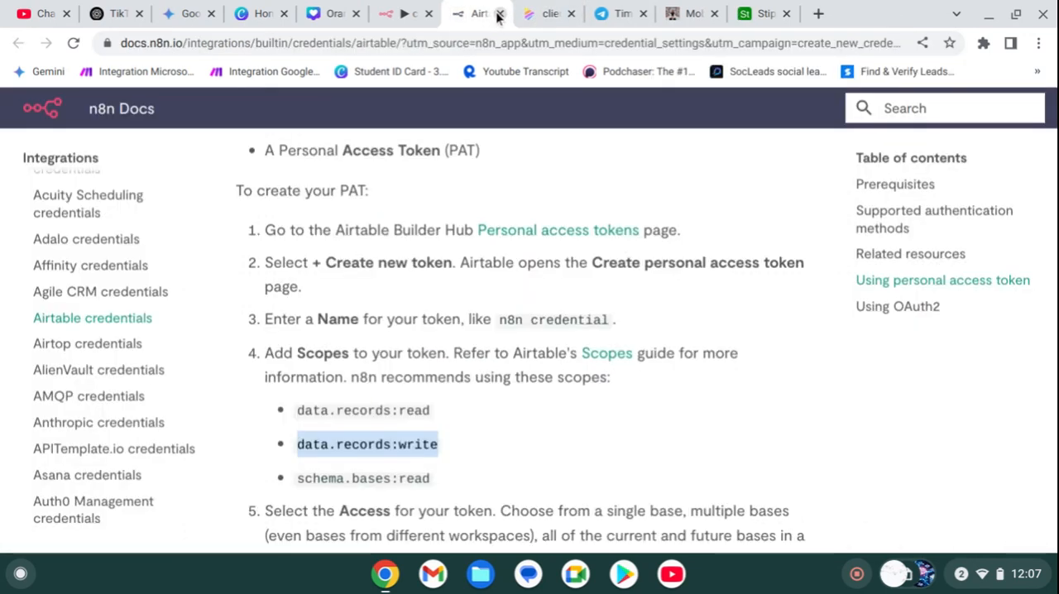
pyautogui.click(500, 13)
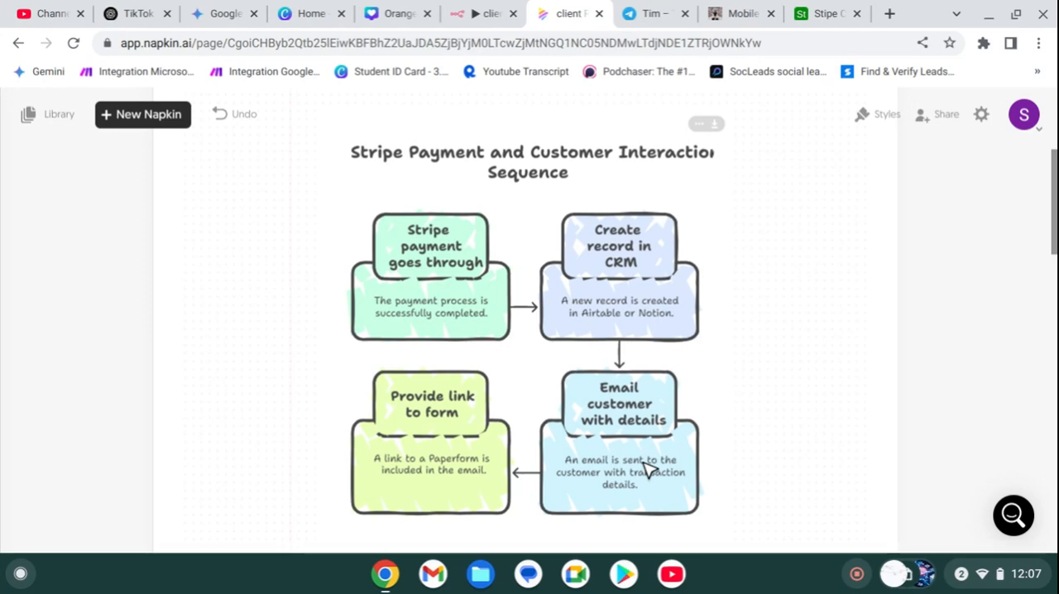
# Step: Return to the n8n clients workflow, fit all three nodes in view and close the AI Assistant
pyautogui.click(456, 14)
pyautogui.scroll(3, 371, 327)
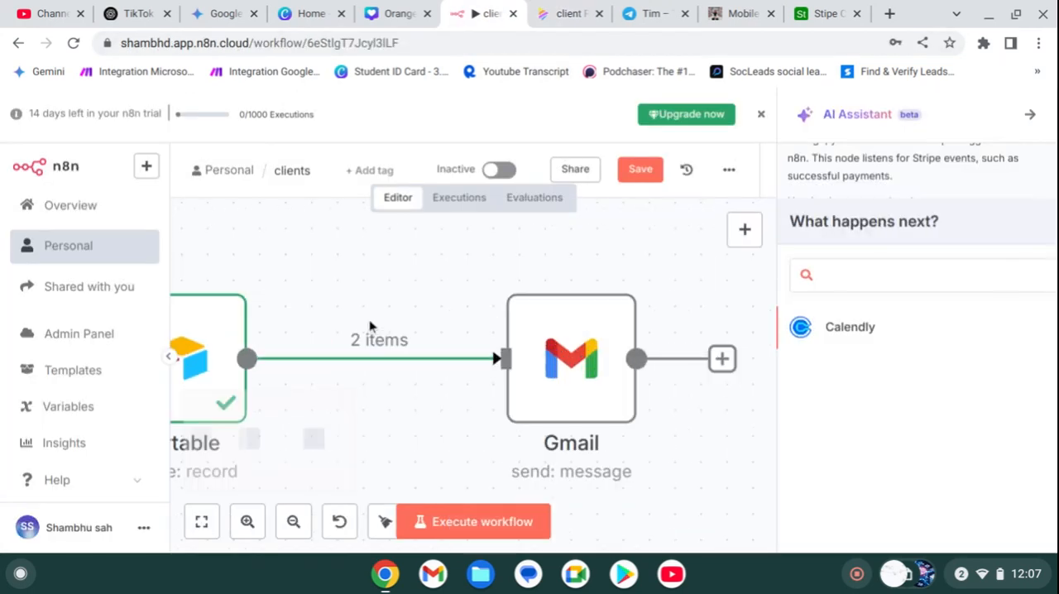
pyautogui.click(200, 521)
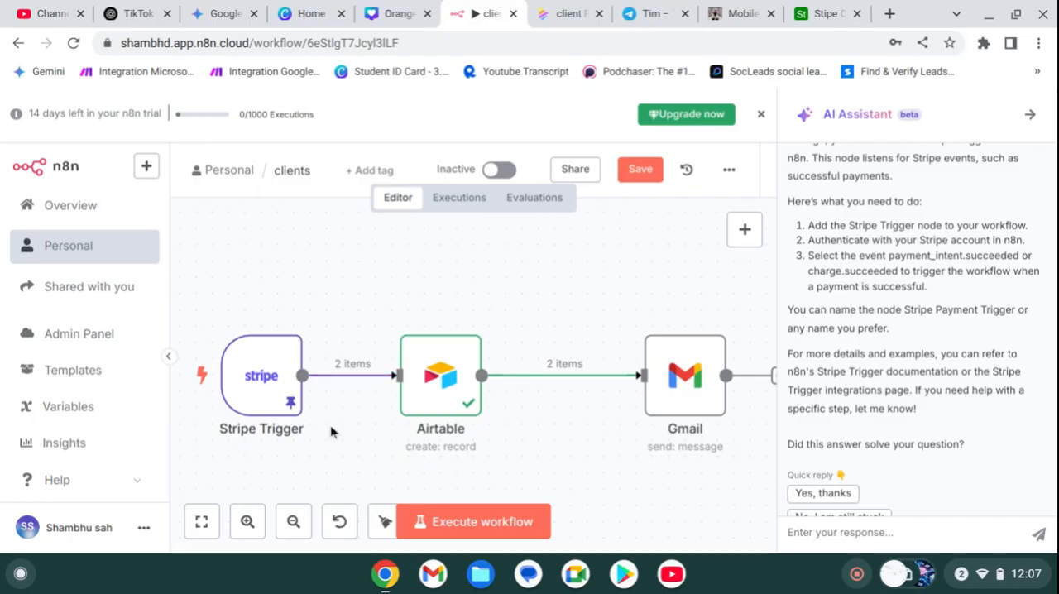
pyautogui.scroll(-2, 341, 341)
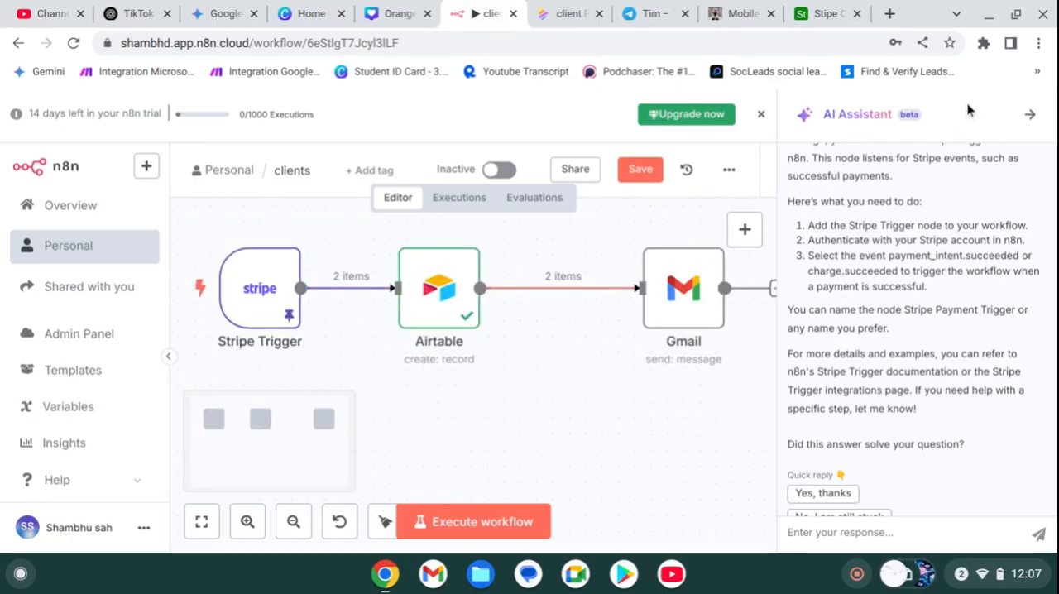
pyautogui.click(1030, 115)
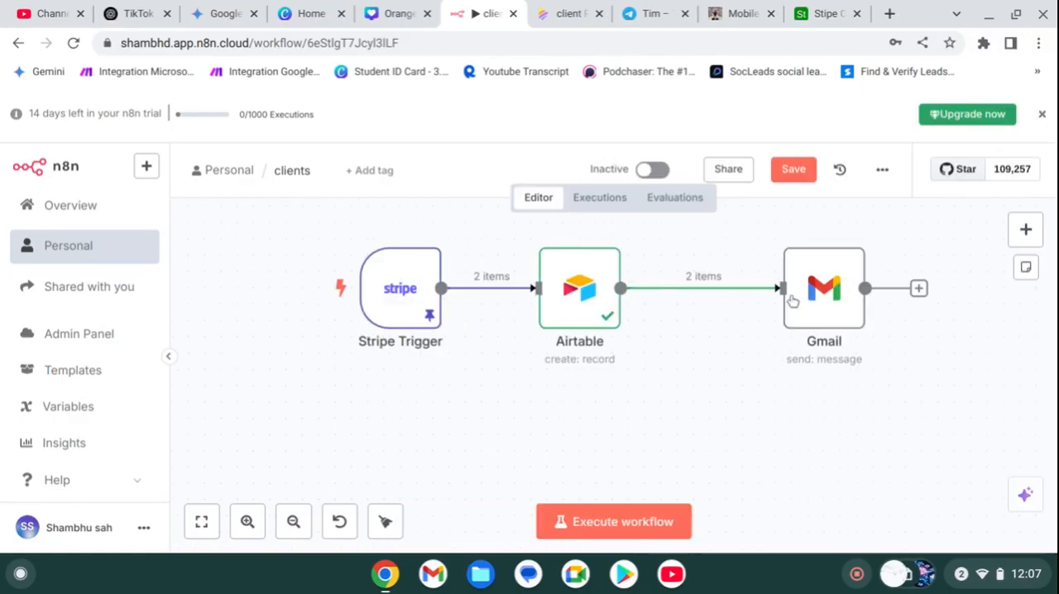
# Step: Search the nodes for n8n and add the n8n Form trigger "On new n8n Form event" to the workflow
pyautogui.click(1026, 231)
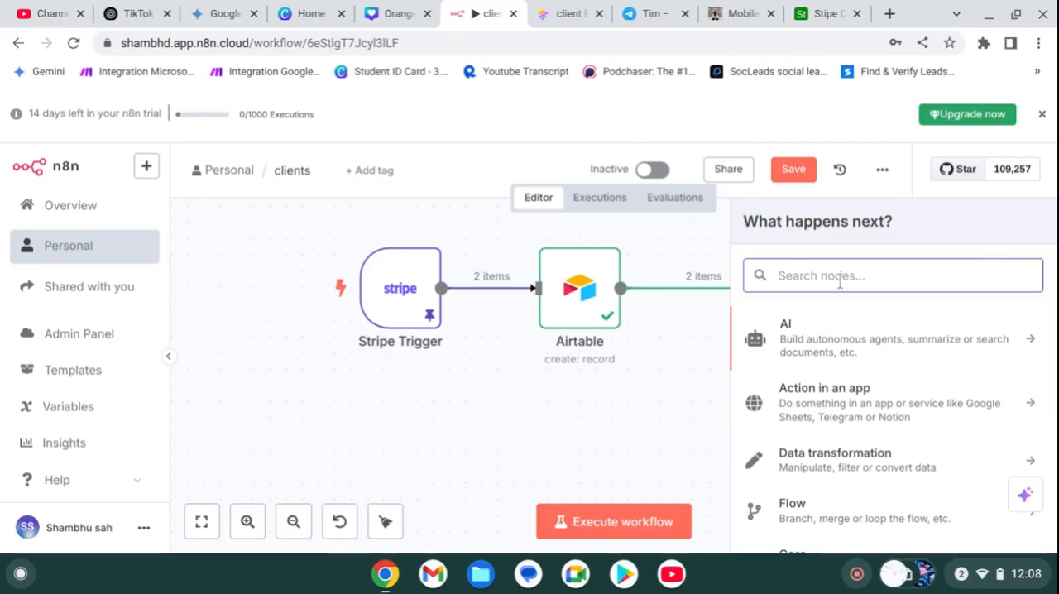
pyautogui.write('n8n')
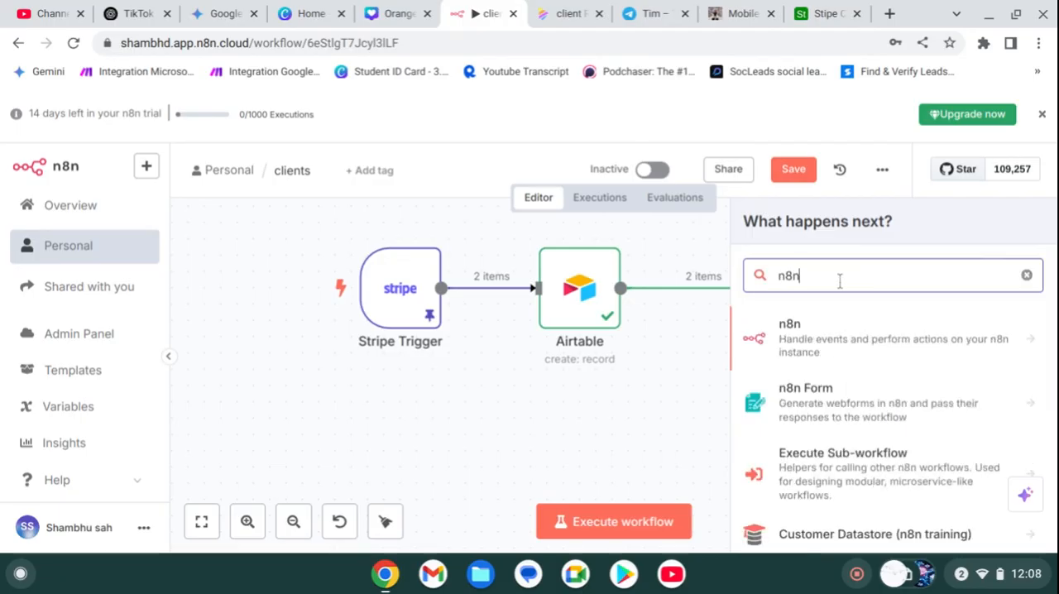
pyautogui.click(811, 423)
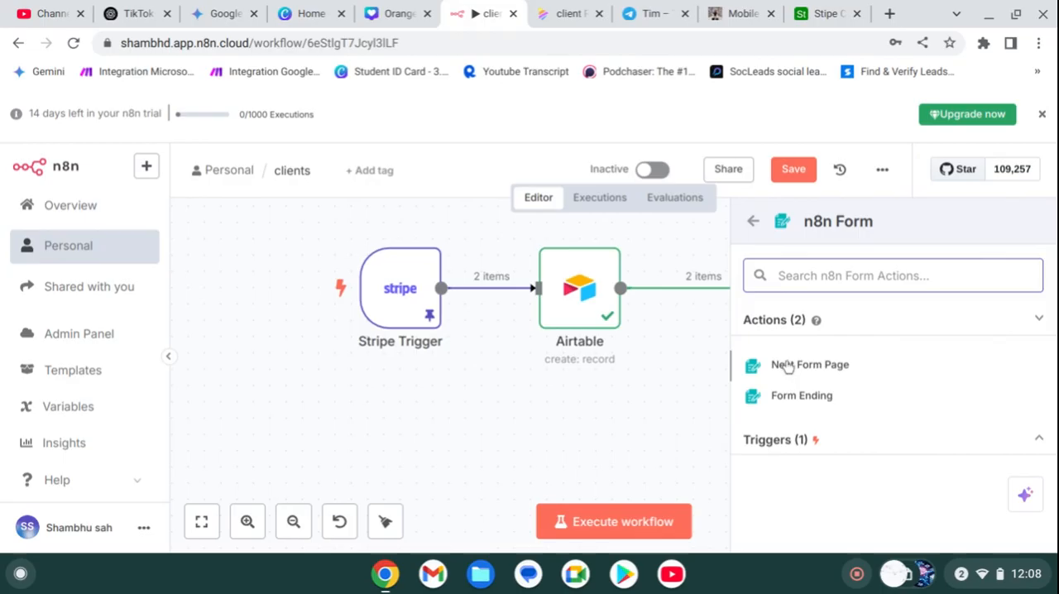
pyautogui.click(800, 440)
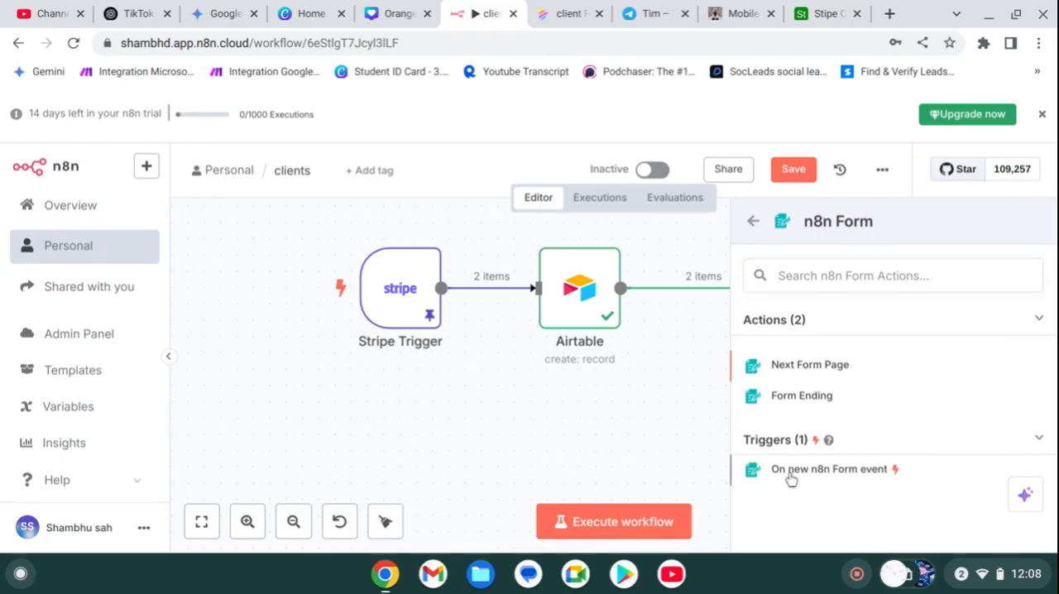
pyautogui.click(788, 471)
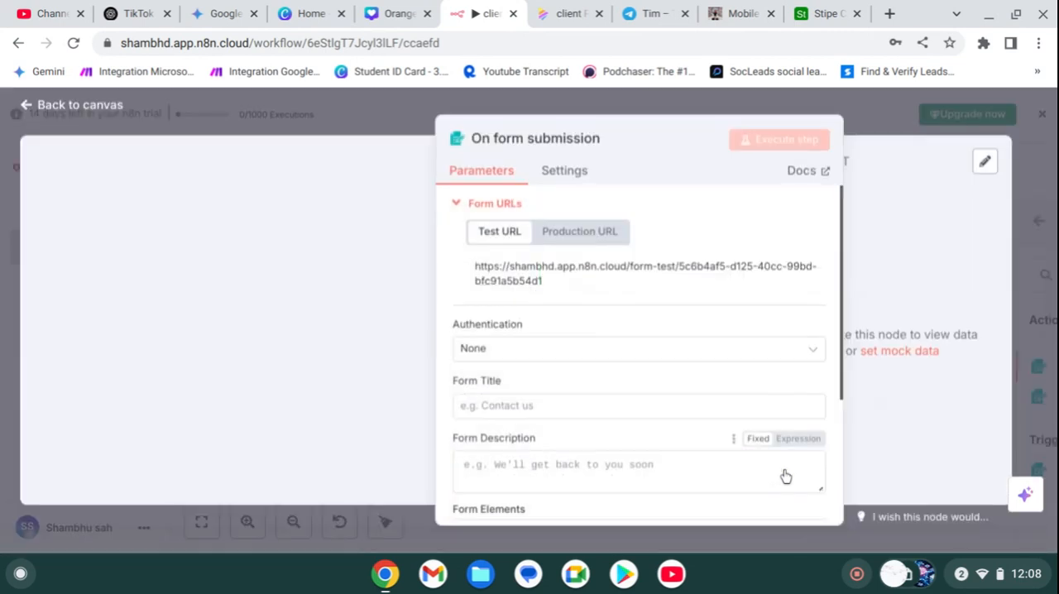
pyautogui.scroll(-4, 653, 389)
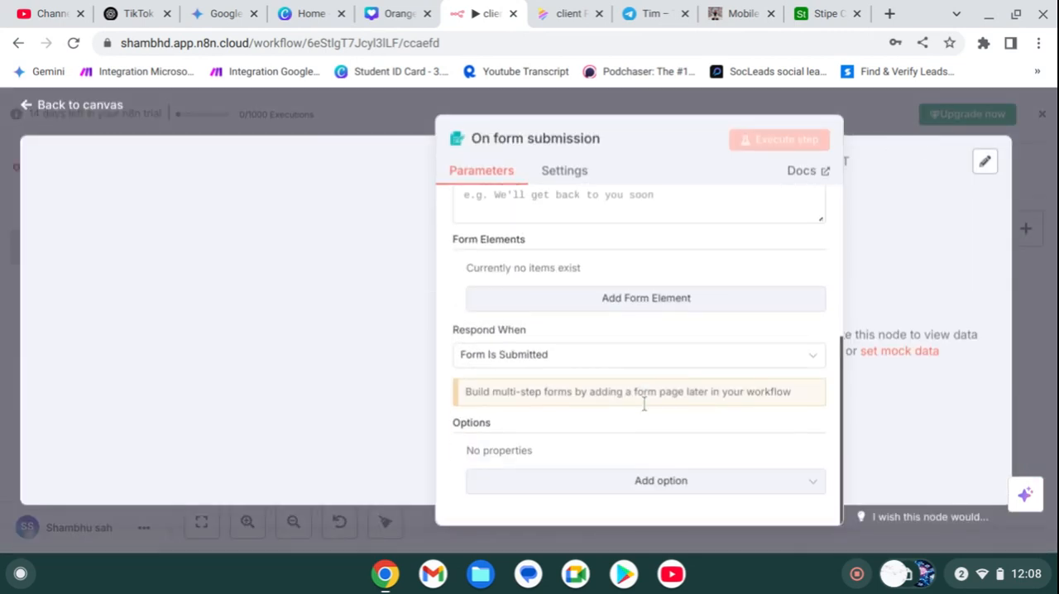
# Step: Set the form title of the form submission trigger to "name"
pyautogui.scroll(4, 522, 347)
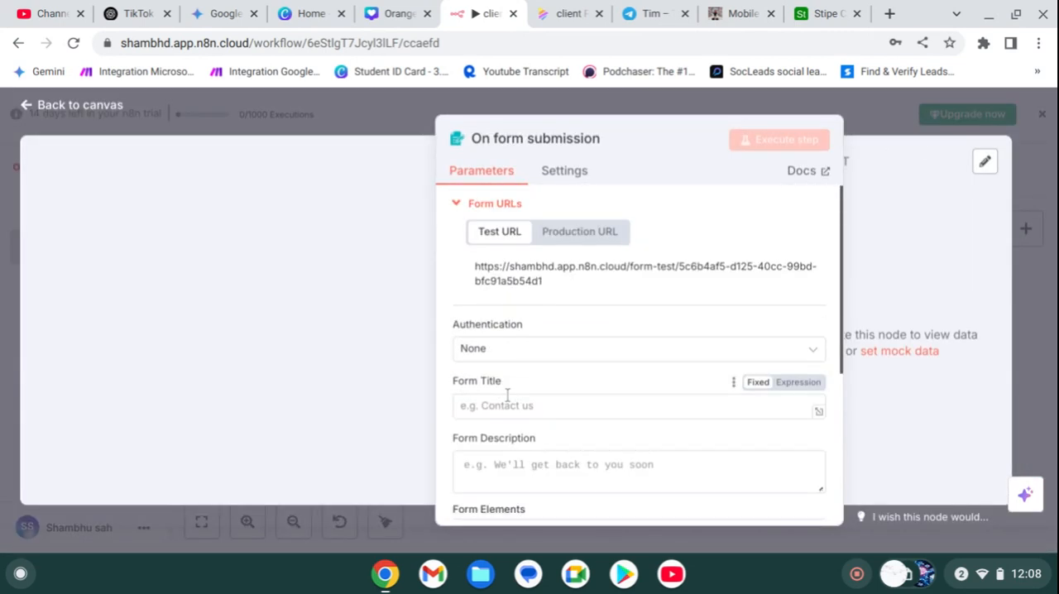
pyautogui.click(506, 402)
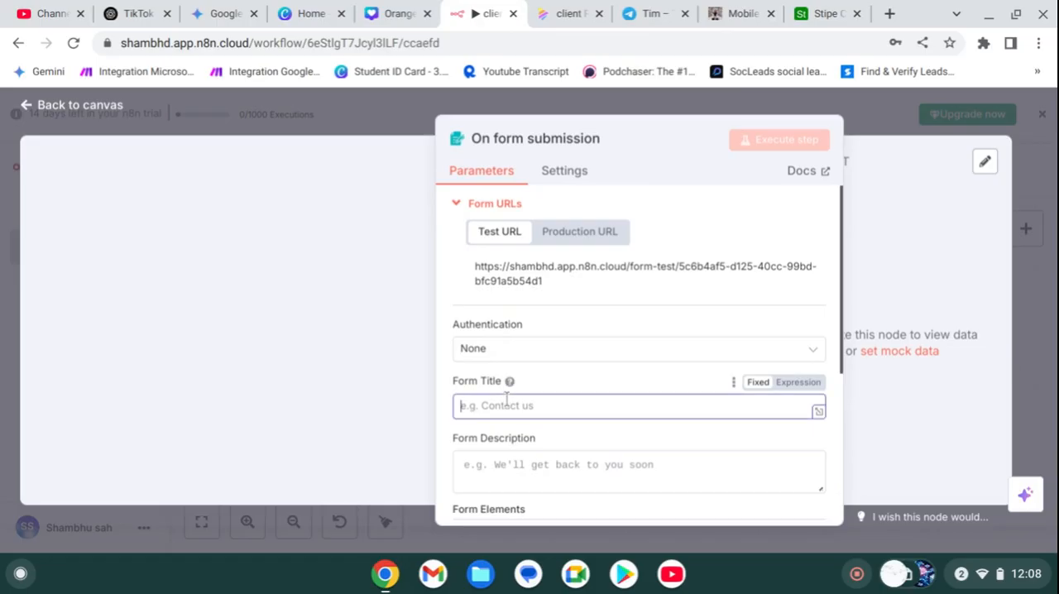
pyautogui.write('nma')
pyautogui.press('BackSpace')
pyautogui.write('ame')
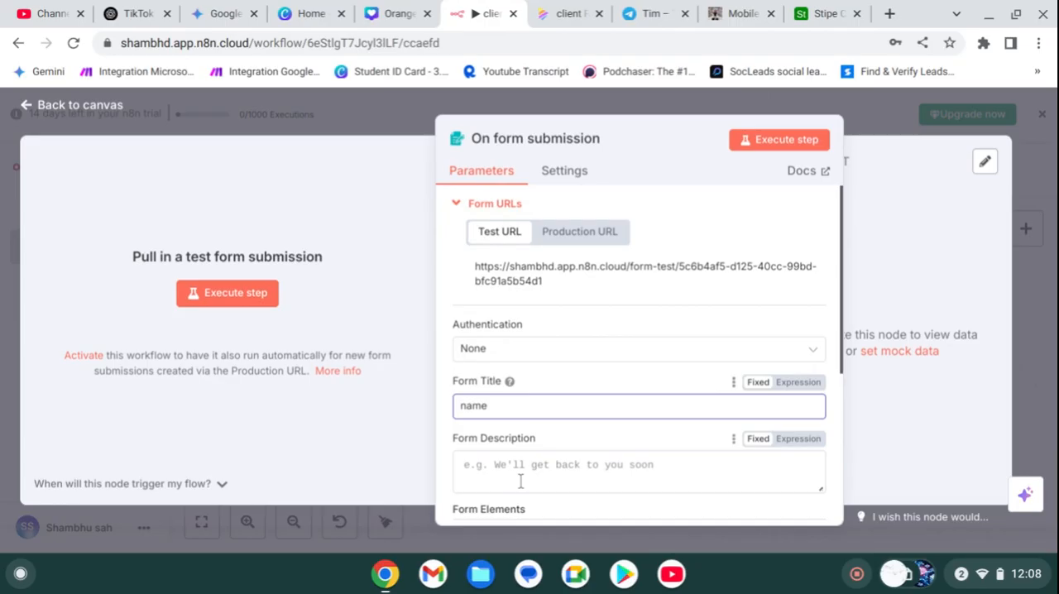
# Step: Add a first form element to the form submission trigger, leaving the form description empty
pyautogui.click(521, 480)
pyautogui.scroll(-3, 571, 441)
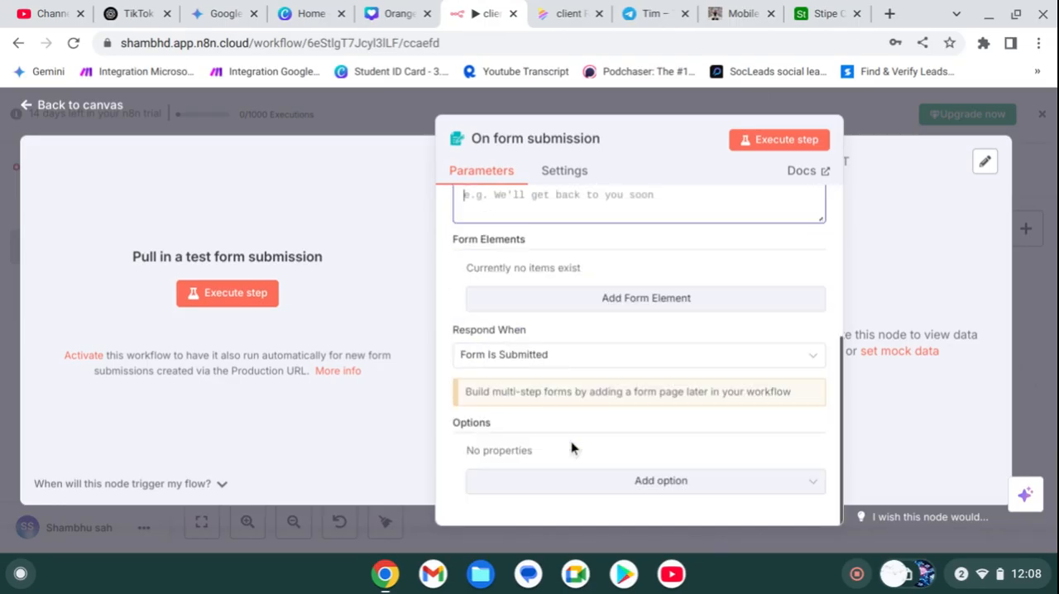
pyautogui.click(635, 299)
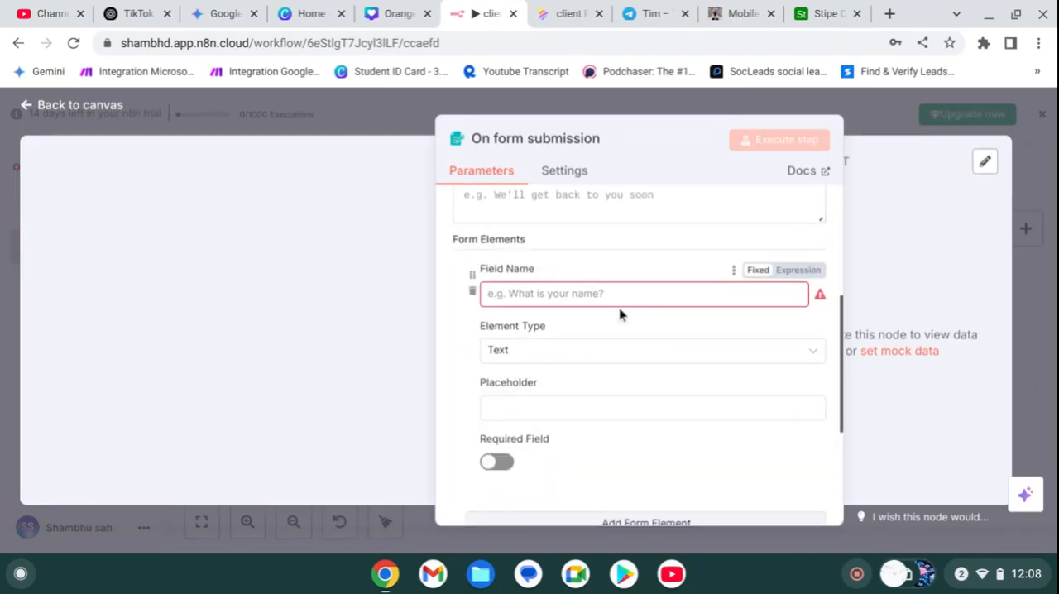
pyautogui.scroll(3, 621, 314)
pyautogui.scroll(-2, 599, 412)
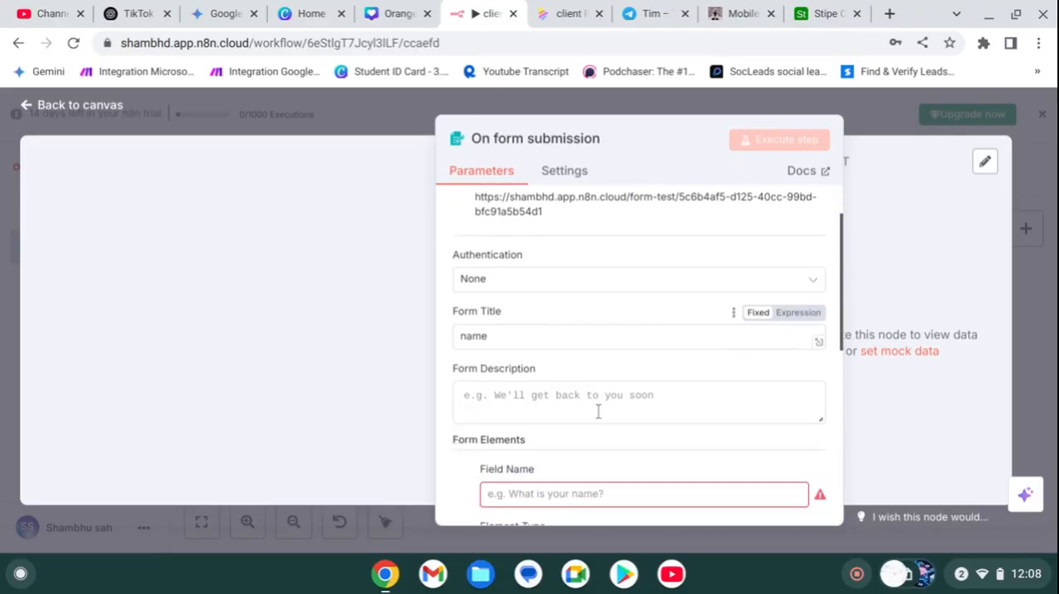
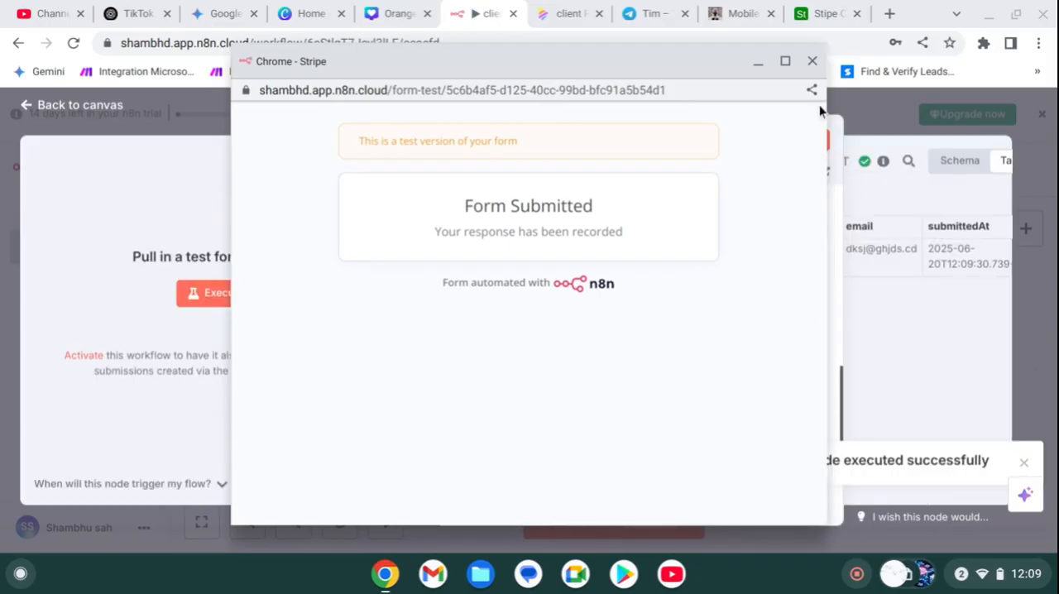
# Step: Close the submitted test form, place the form submission trigger below the Stripe Trigger and connect it to the Airtable node
pyautogui.click(807, 65)
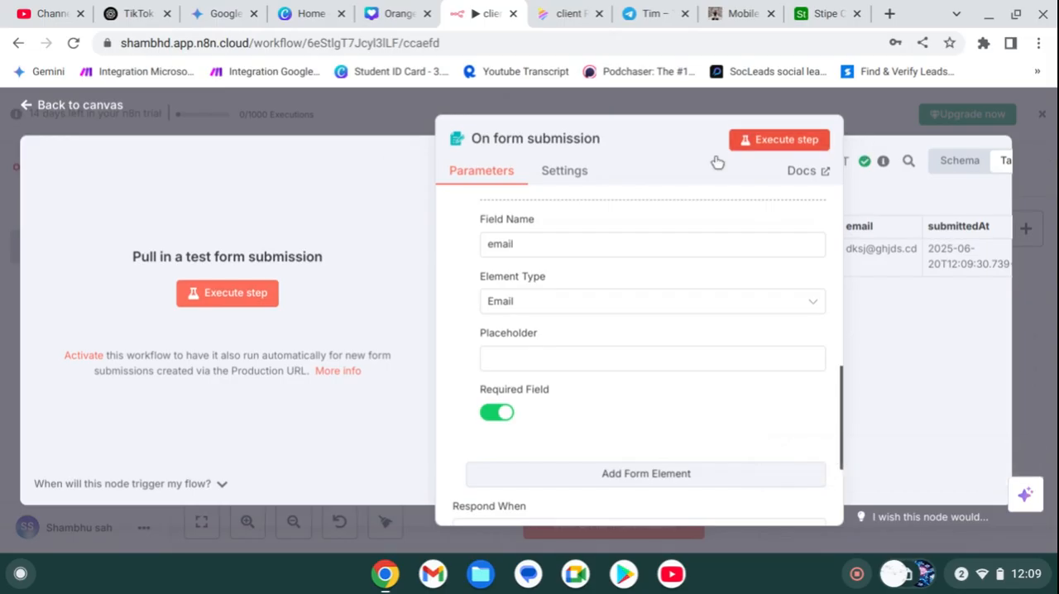
pyautogui.click(22, 114)
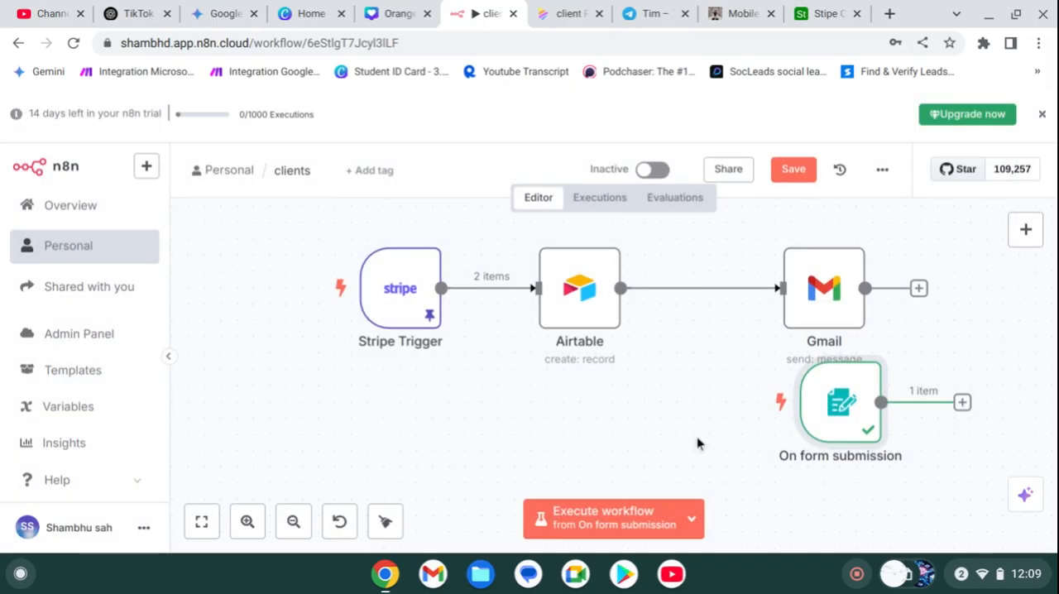
pyautogui.moveTo(854, 414); pyautogui.dragTo(366, 414)
pyautogui.moveTo(481, 398); pyautogui.dragTo(519, 289)
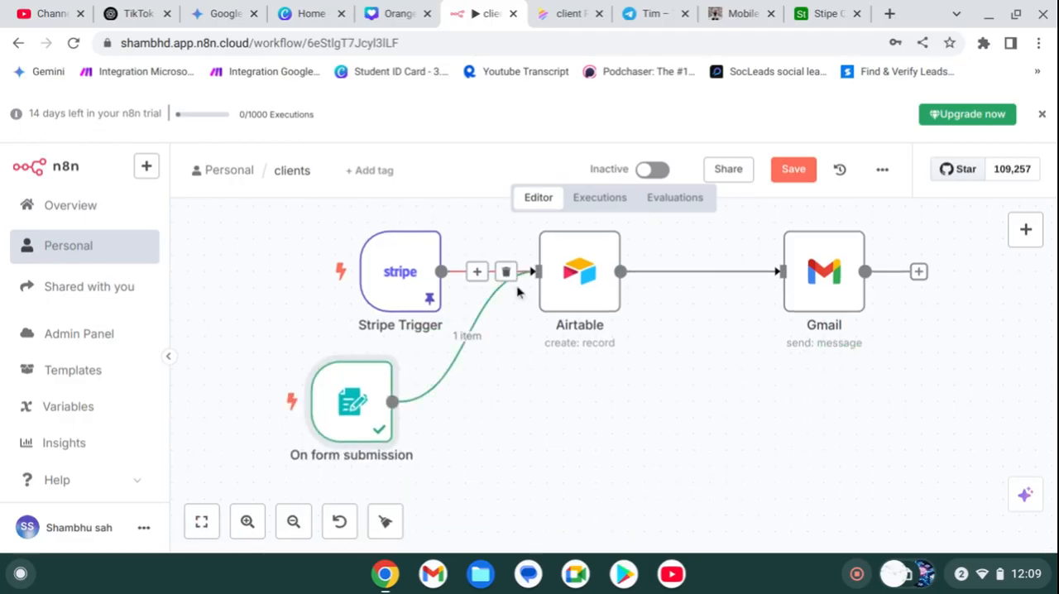
pyautogui.doubleClick(564, 294)
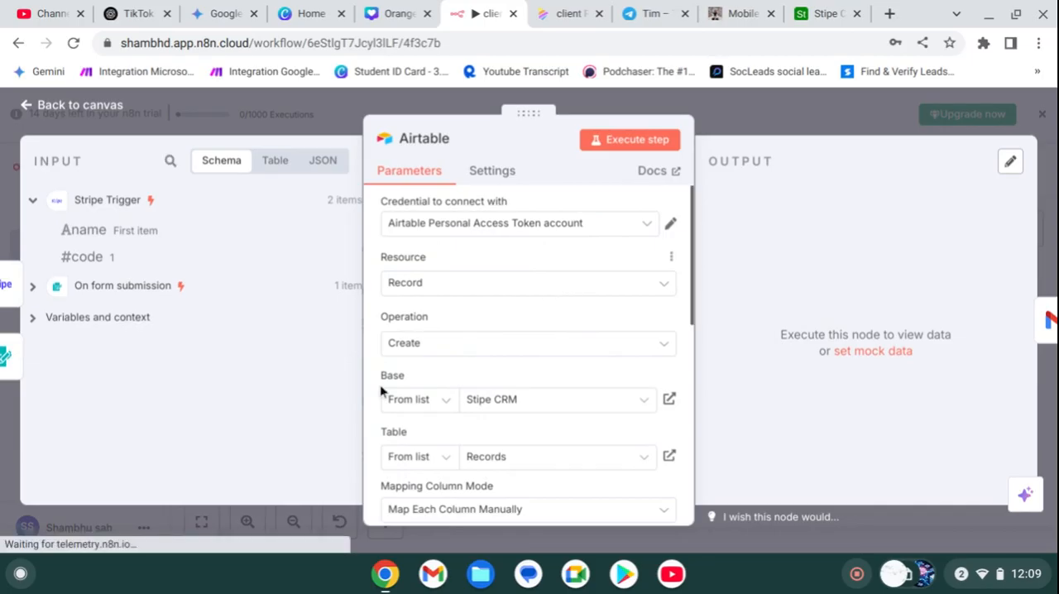
pyautogui.scroll(-5, 546, 397)
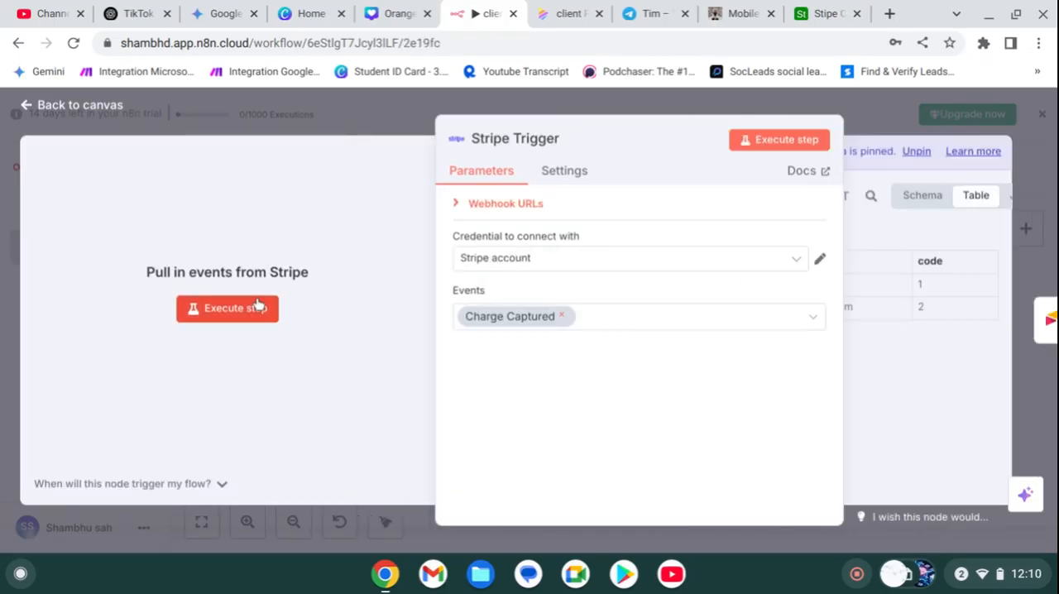
pyautogui.click(360, 118)
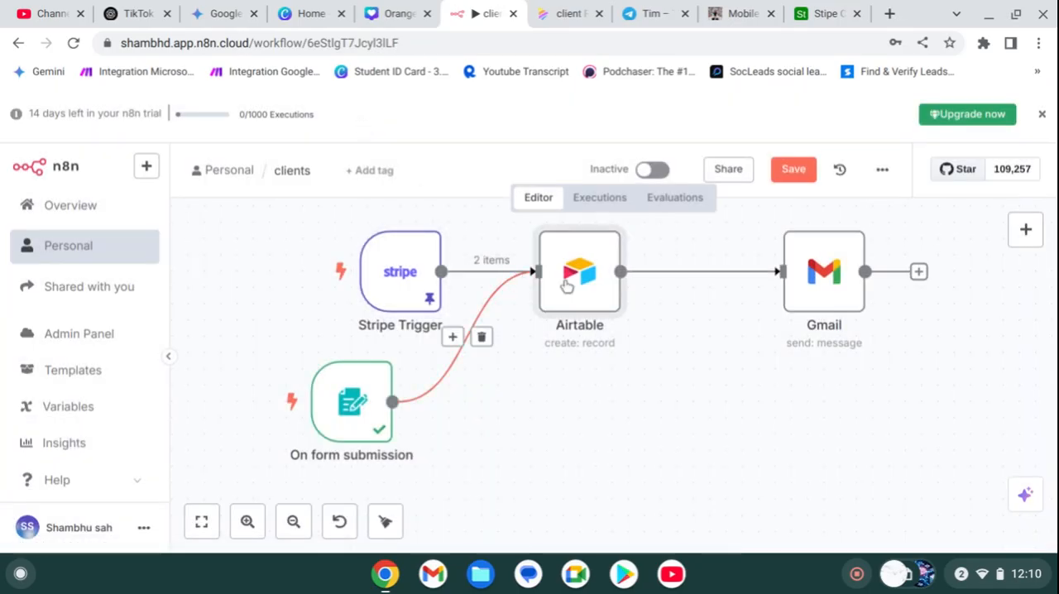
# Step: Append the form submission's Name field to the Airtable node's Name value and its email field to the Email value
pyautogui.doubleClick(566, 285)
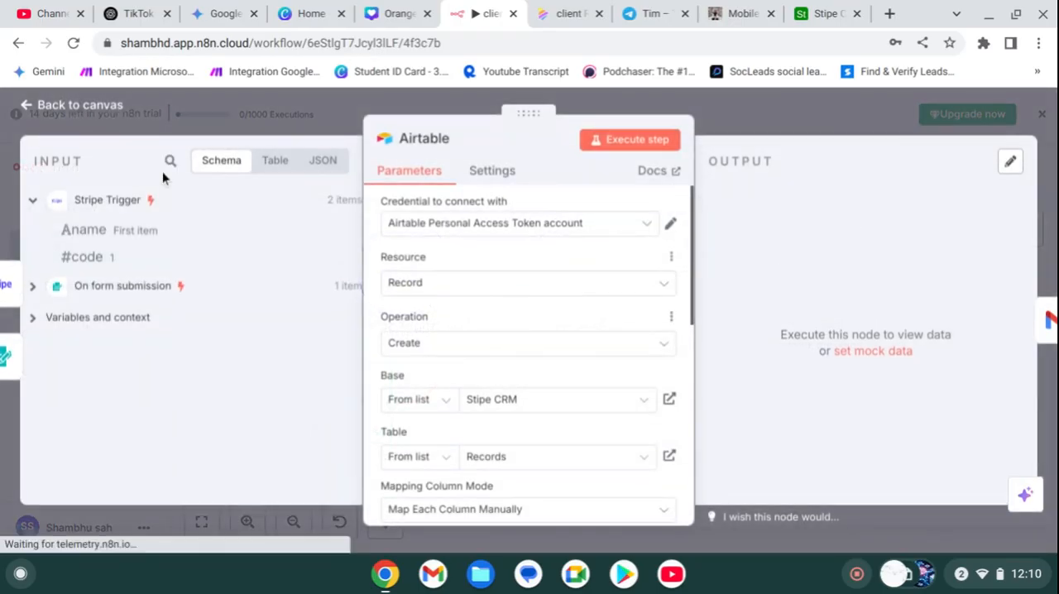
pyautogui.click(32, 287)
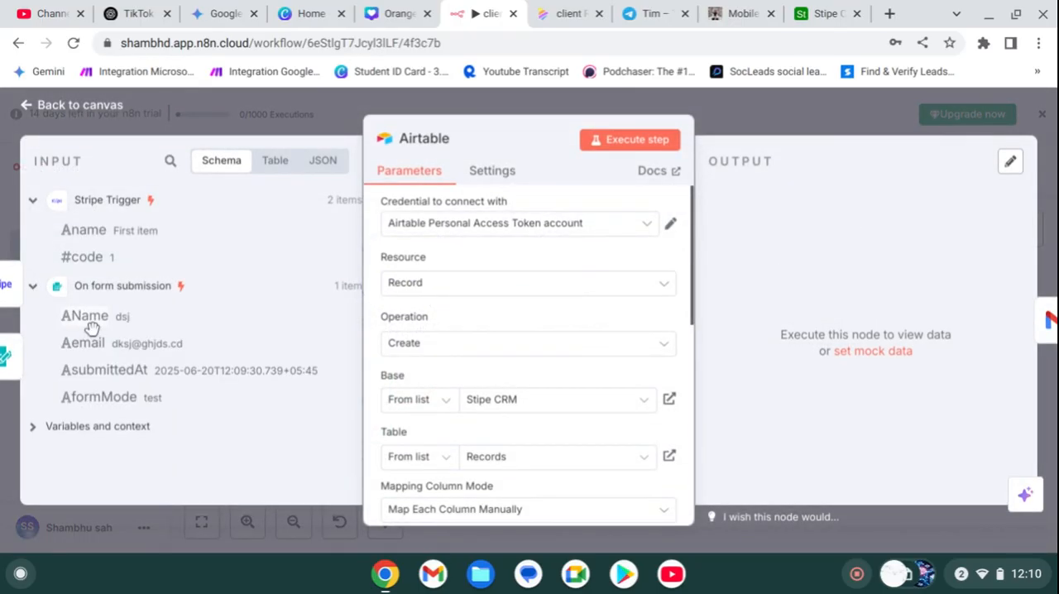
pyautogui.scroll(-5, 529, 300)
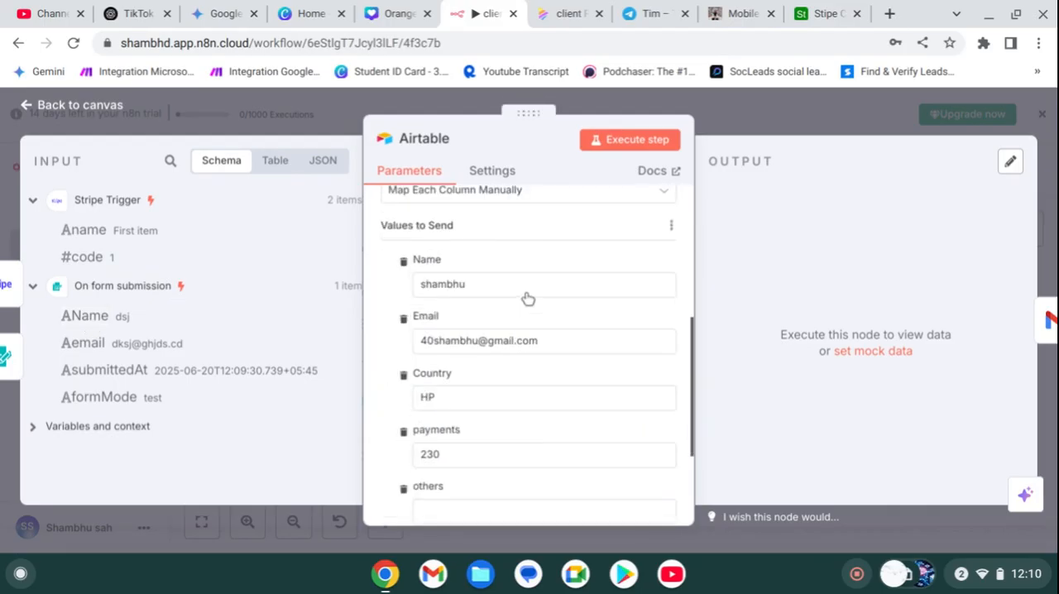
pyautogui.moveTo(85, 319); pyautogui.dragTo(492, 291)
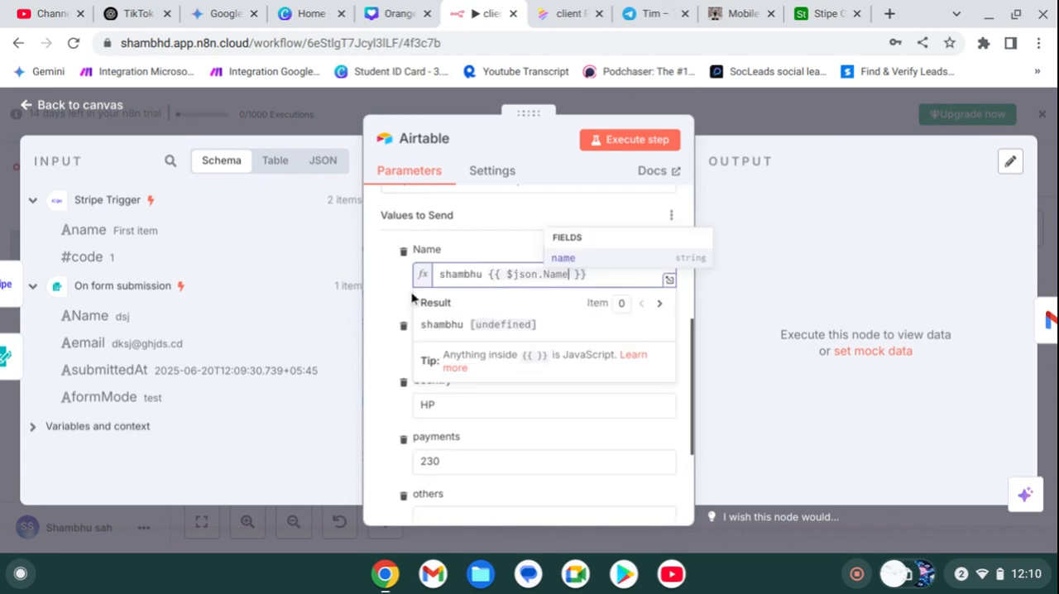
pyautogui.click(277, 316)
pyautogui.moveTo(82, 345); pyautogui.dragTo(555, 359)
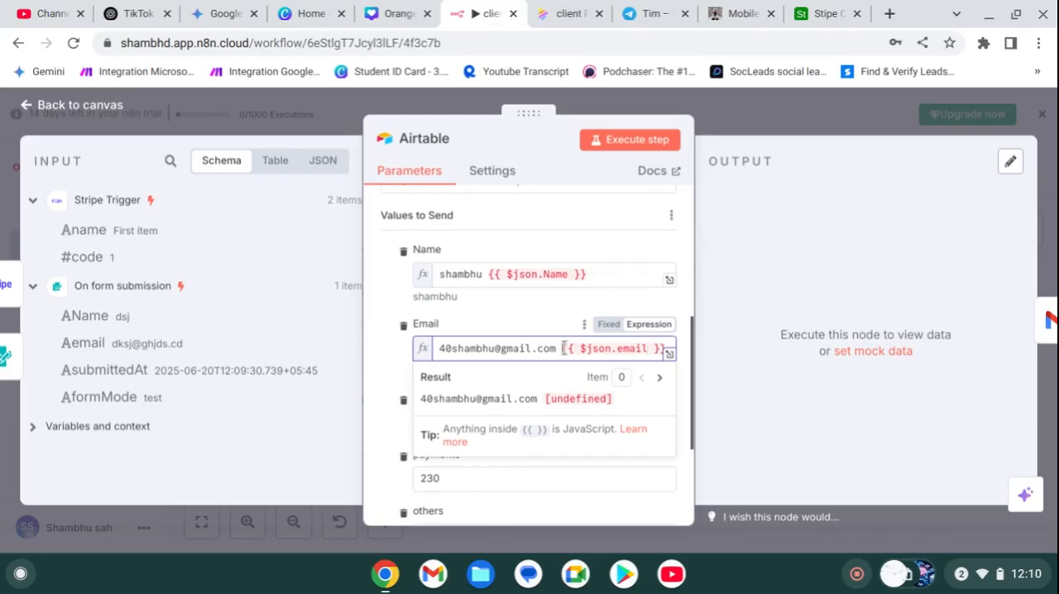
# Step: Execute the Airtable node and check the new record's name and email in the Records table of the Stipe CRM base
pyautogui.click(606, 146)
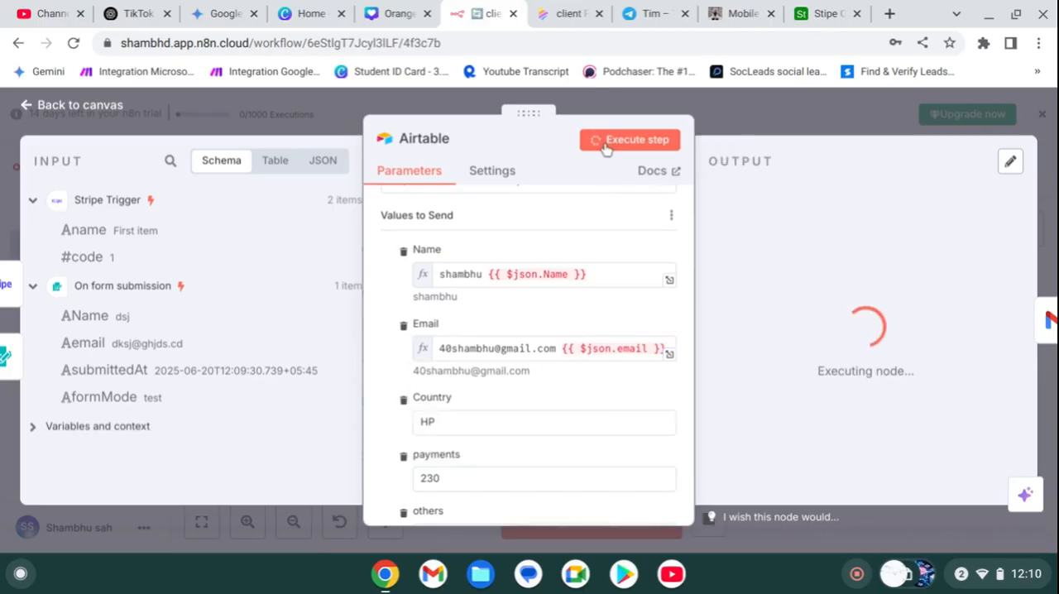
pyautogui.click(822, 13)
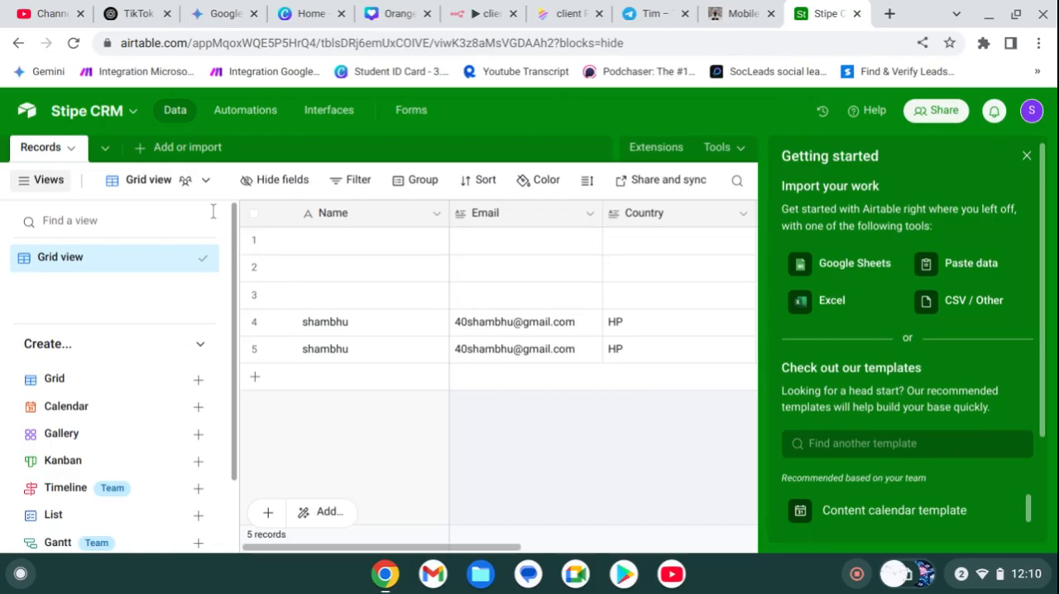
pyautogui.hscroll(5, 431, 368)
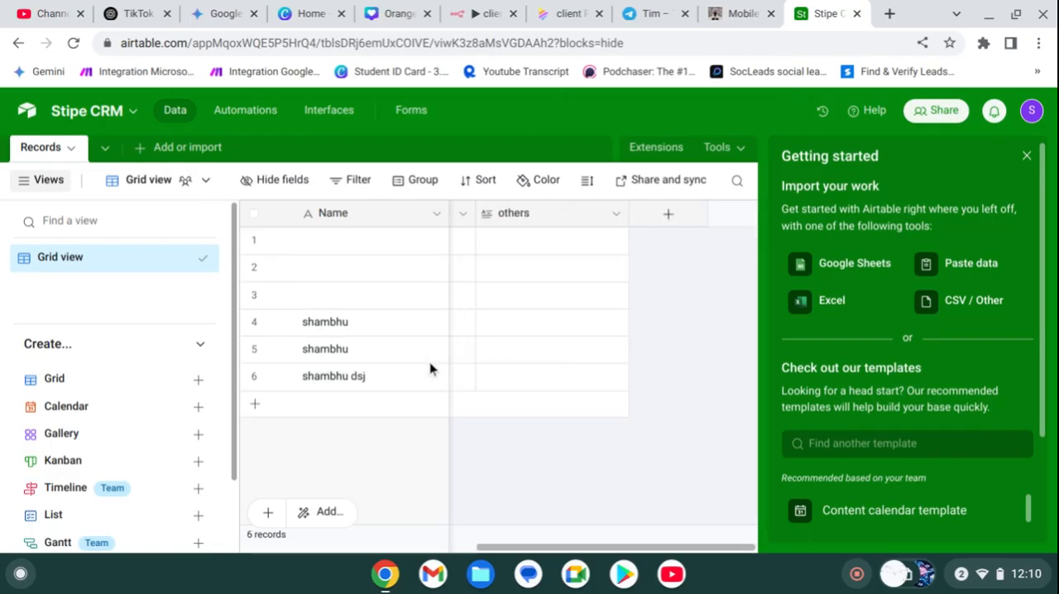
pyautogui.hscroll(-4, 431, 368)
pyautogui.hscroll(-2, 430, 368)
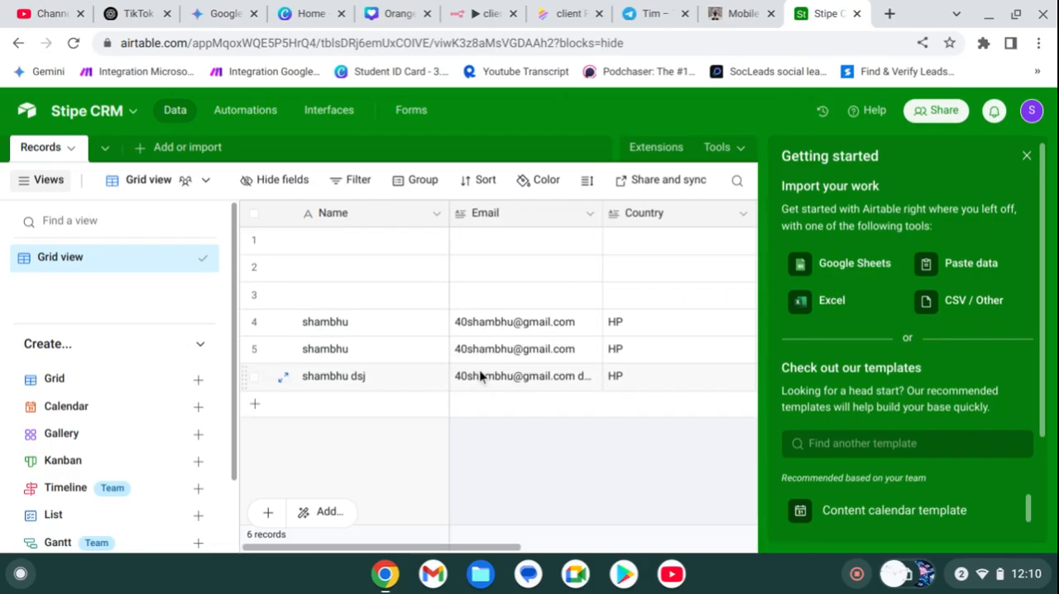
pyautogui.click(480, 376)
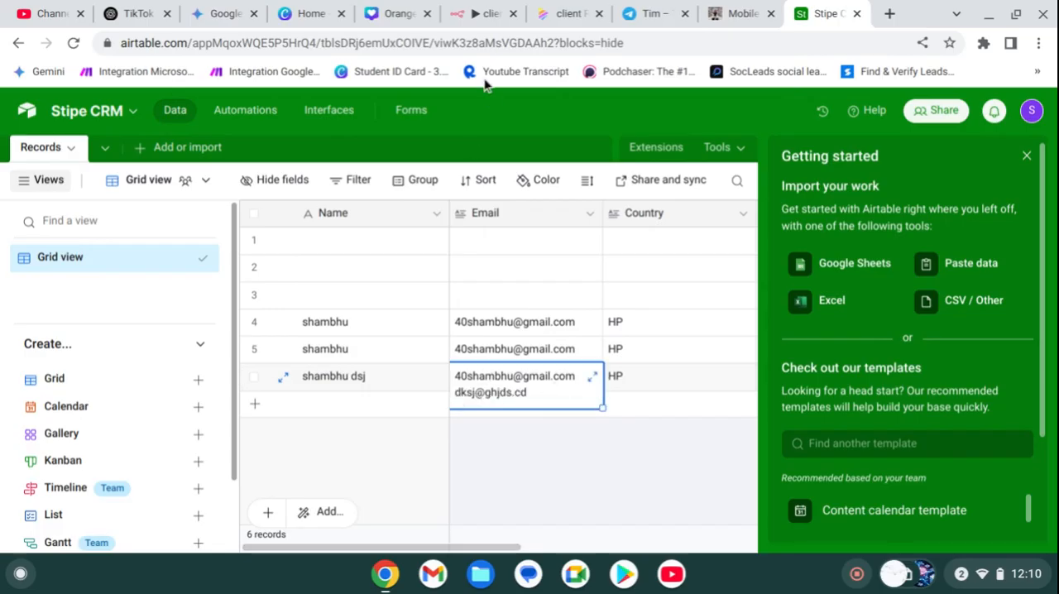
# Step: Return to the n8n clients workflow, close the Airtable node and save the workflow
pyautogui.click(560, 16)
pyautogui.click(484, 21)
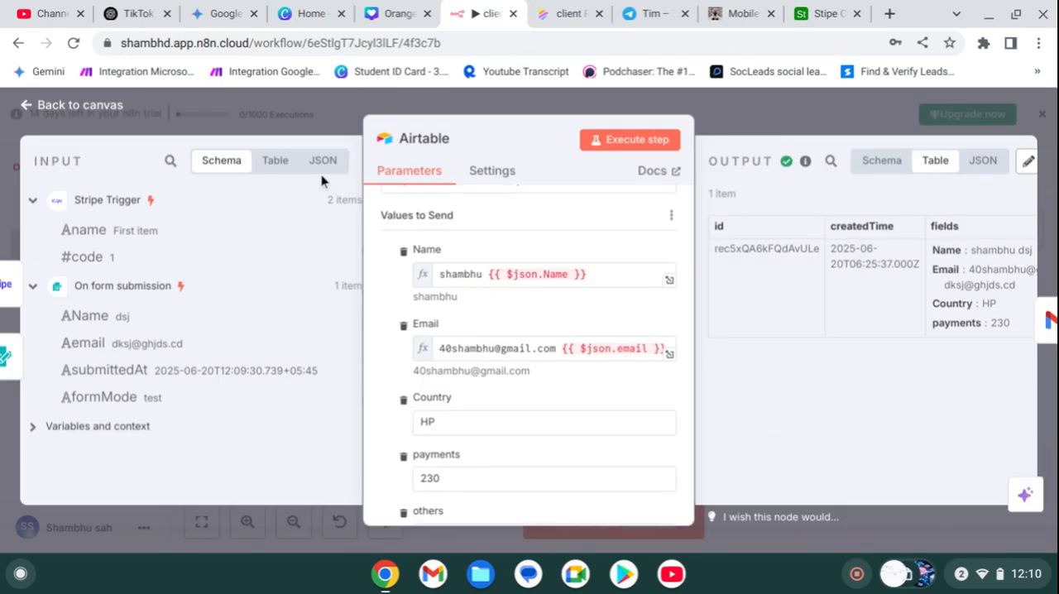
pyautogui.click(757, 94)
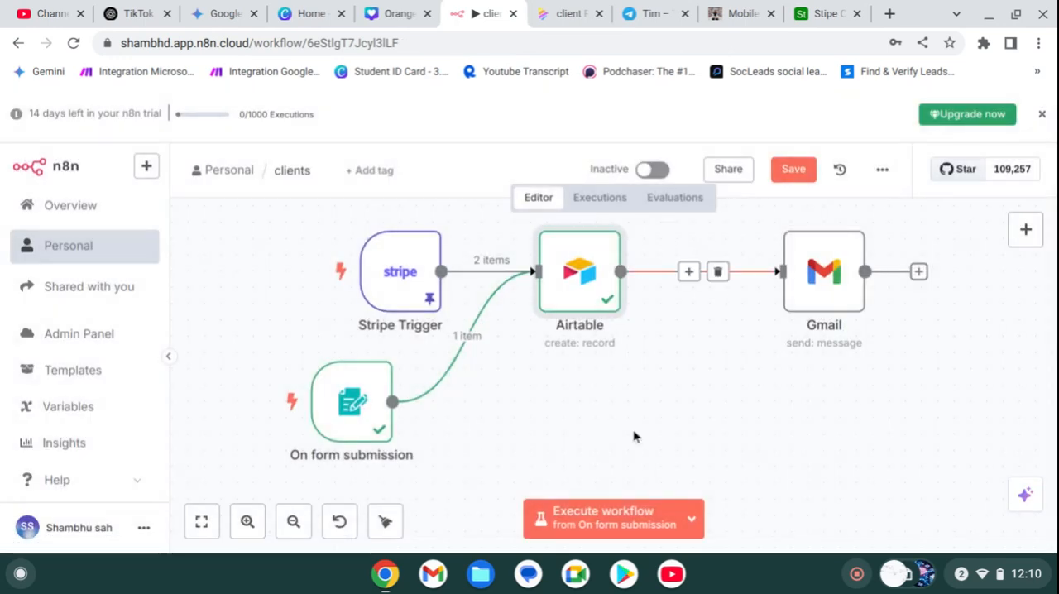
pyautogui.click(790, 170)
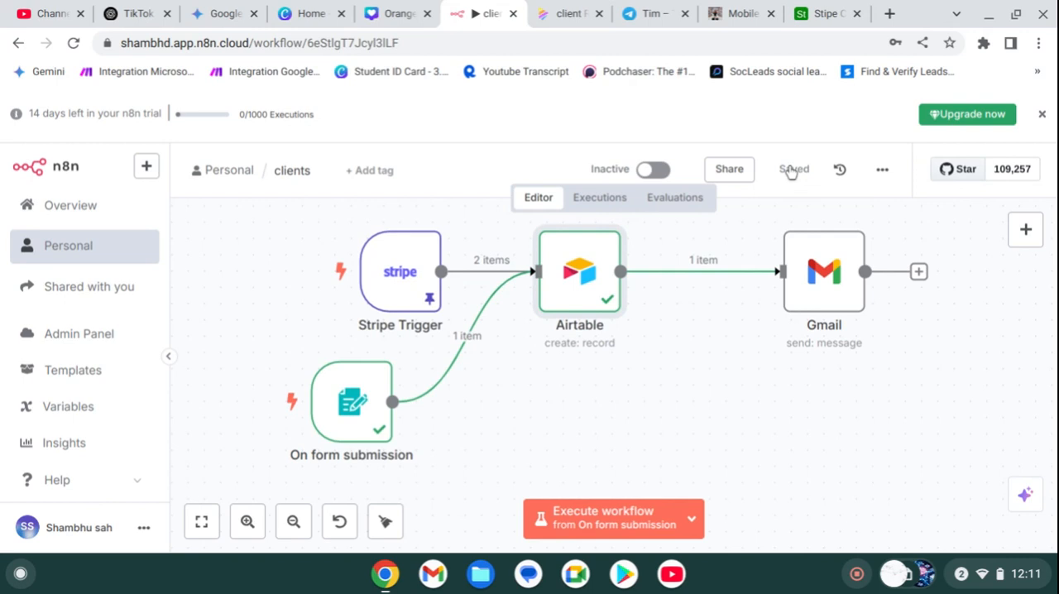
# Step: Switch to the Napkin client requirements page and examine the Stripe payment sequence and the customer consultation process
pyautogui.click(573, 14)
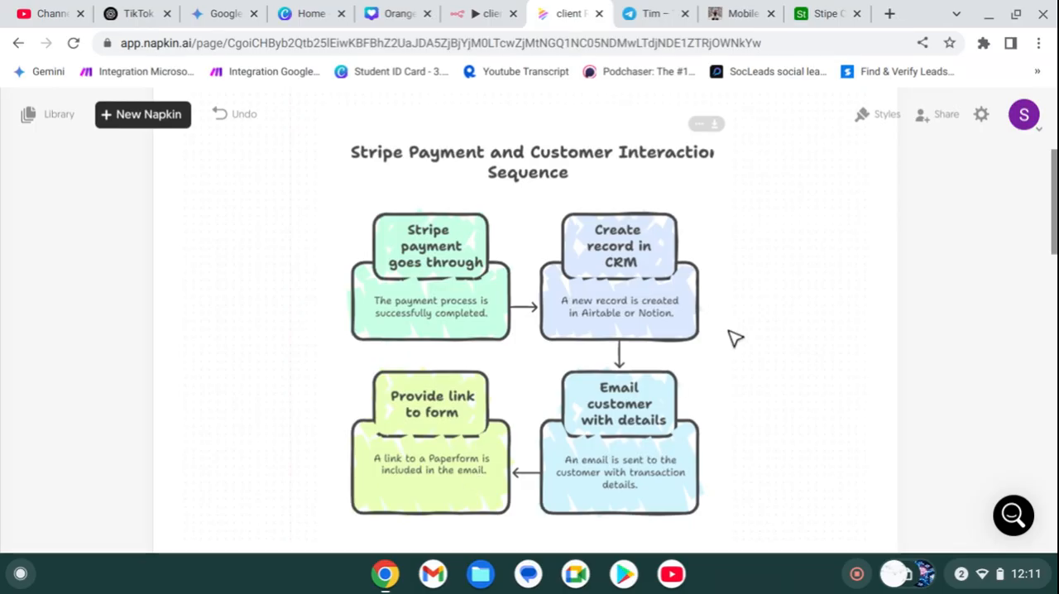
pyautogui.scroll(-3, 735, 338)
pyautogui.scroll(-1, 734, 338)
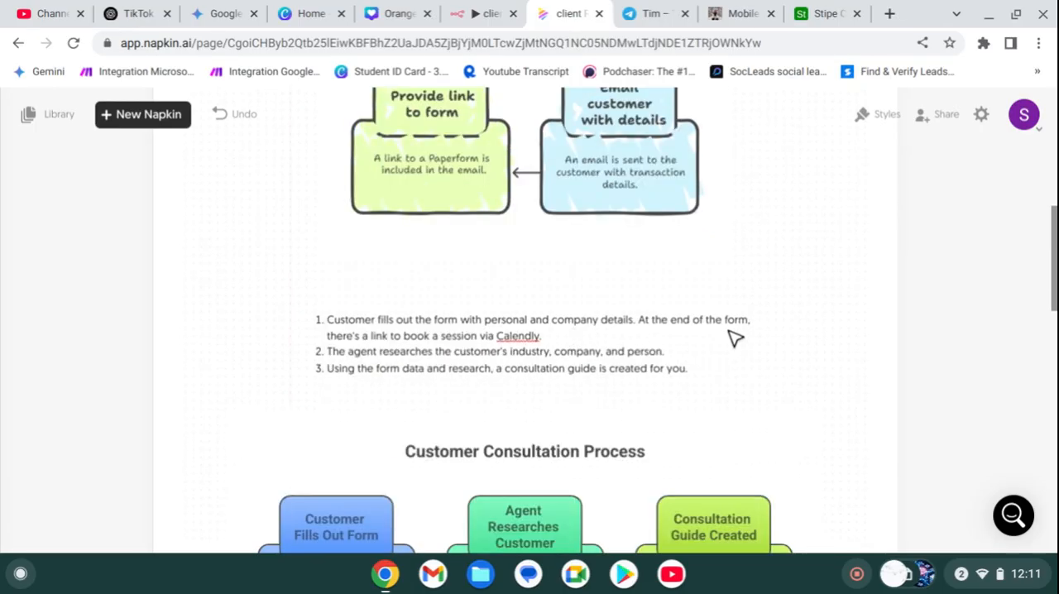
pyautogui.scroll(5, 734, 338)
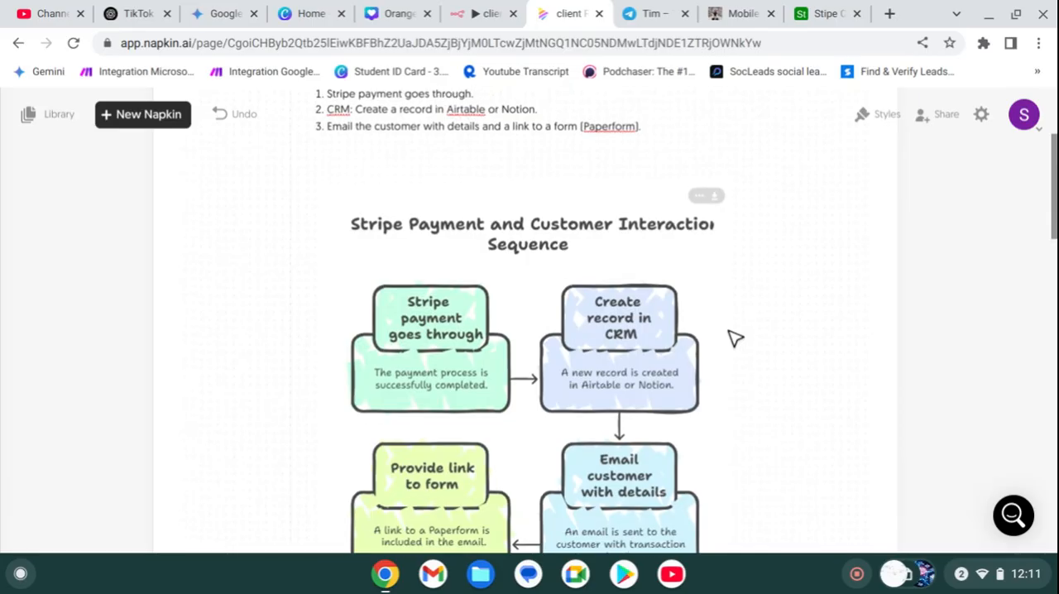
pyautogui.scroll(1, 735, 338)
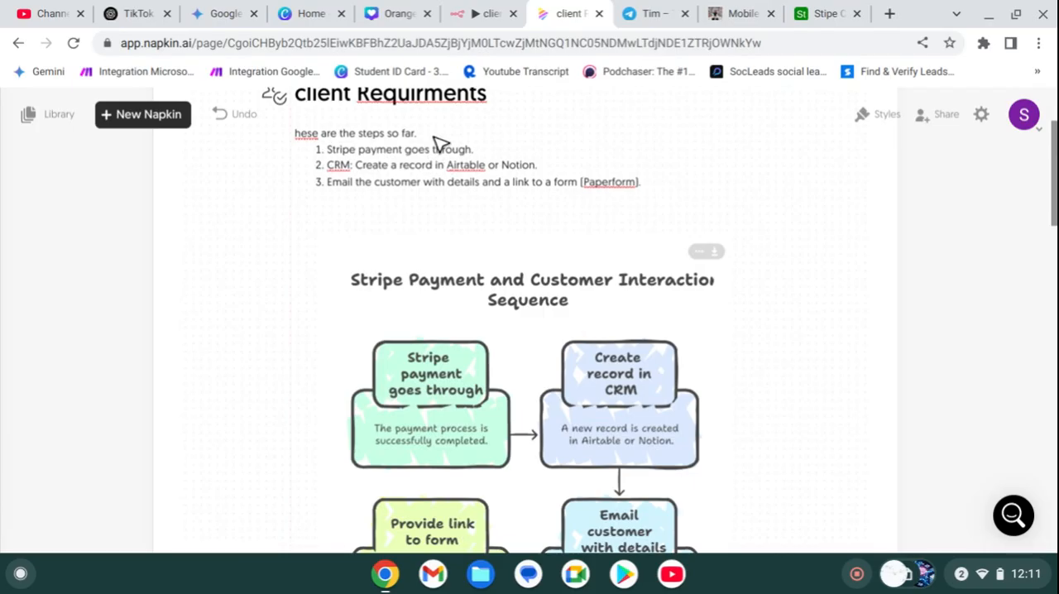
# Step: Return to the n8n clients workflow, duplicate the form submission trigger and place the copy below the Airtable node
pyautogui.click(462, 18)
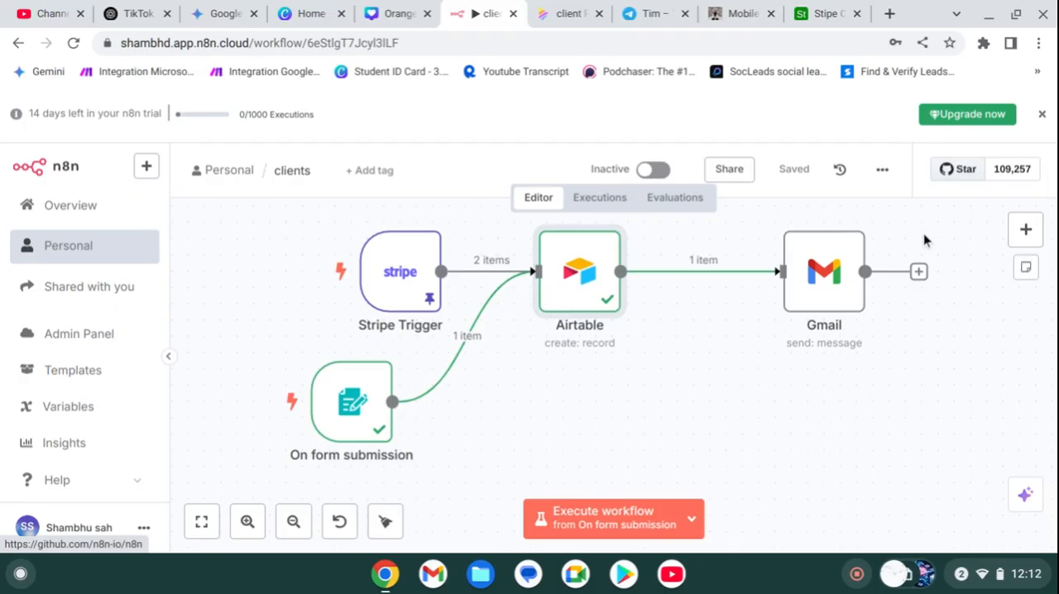
pyautogui.rightClick(343, 433)
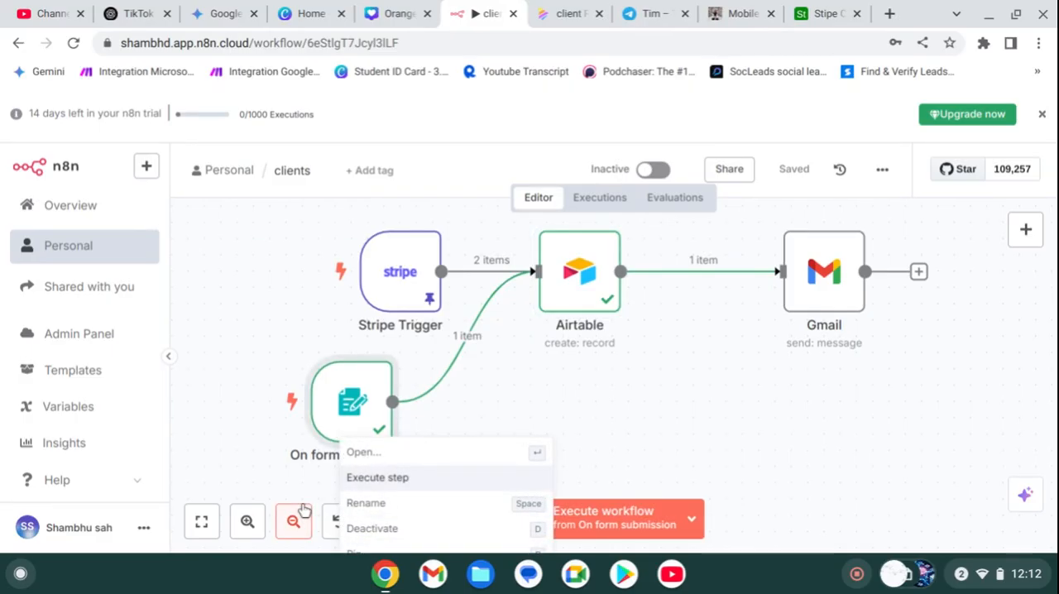
pyautogui.hotkey('ctrl', 'd')
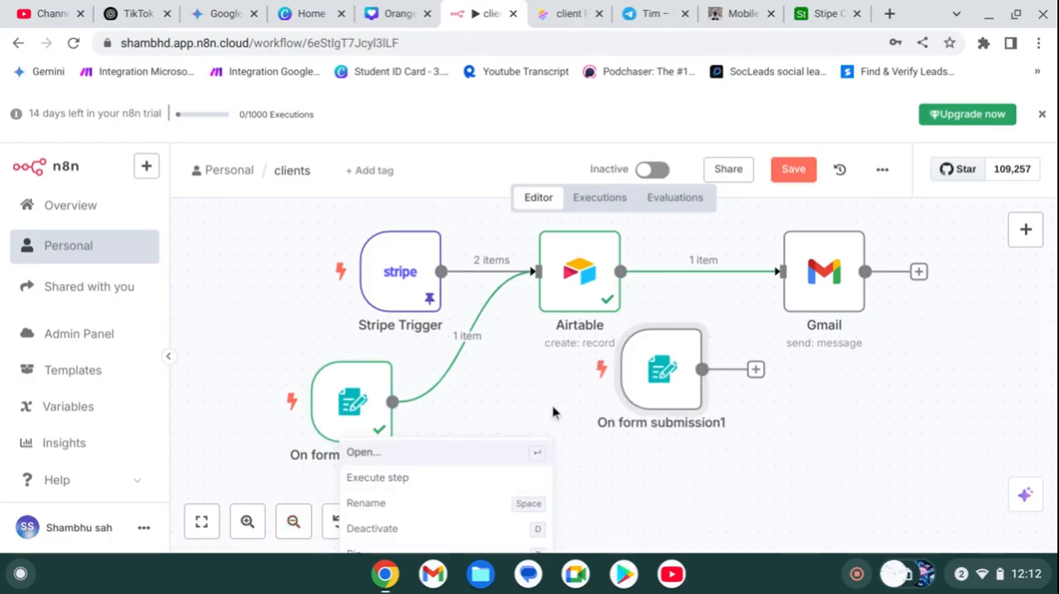
pyautogui.click(201, 521)
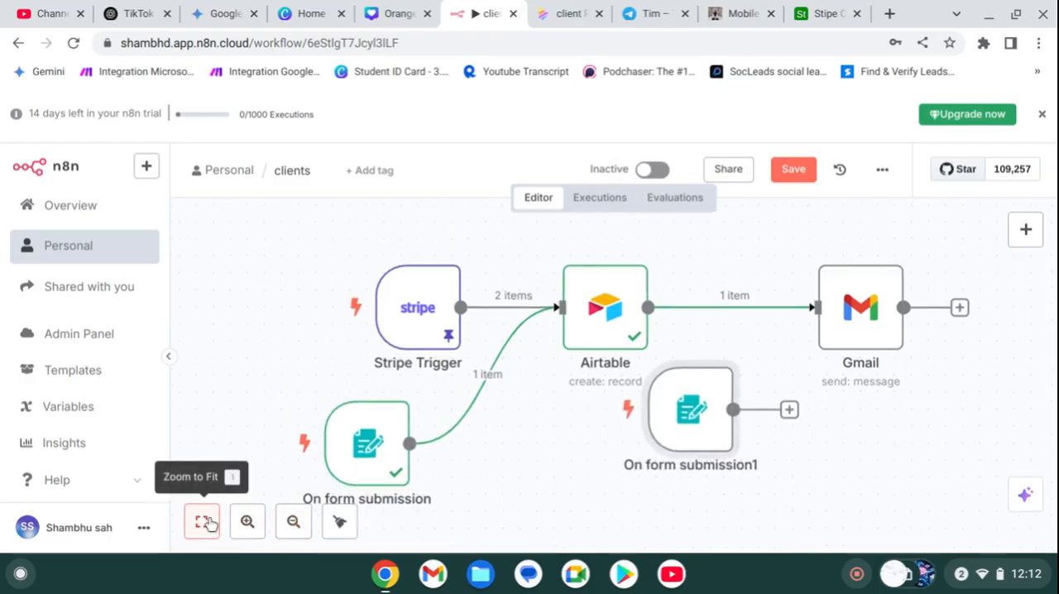
pyautogui.moveTo(700, 440); pyautogui.dragTo(667, 465)
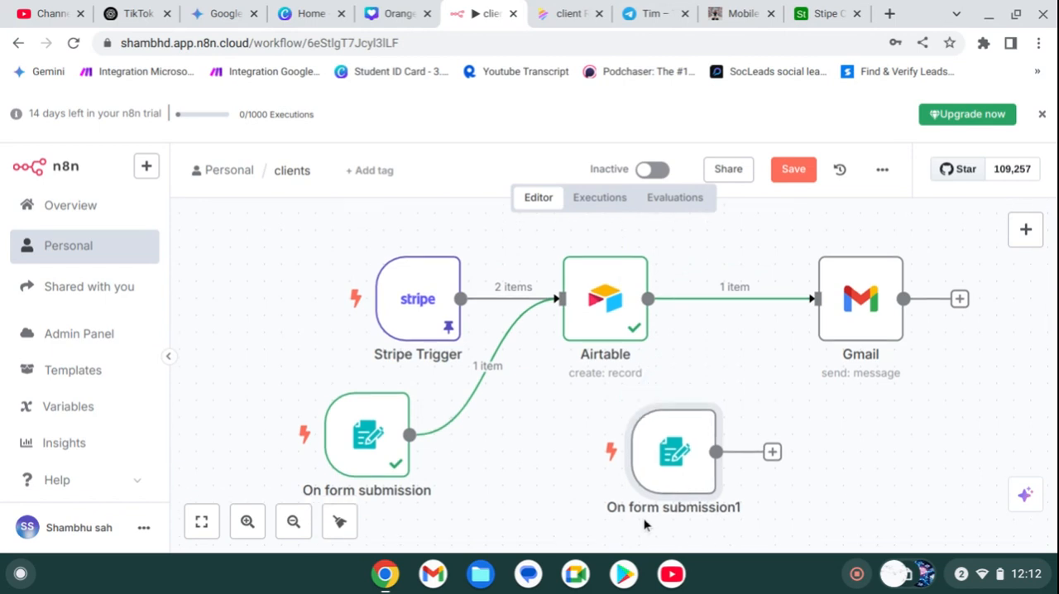
pyautogui.click(262, 526)
pyautogui.click(291, 523)
pyautogui.click(291, 523)
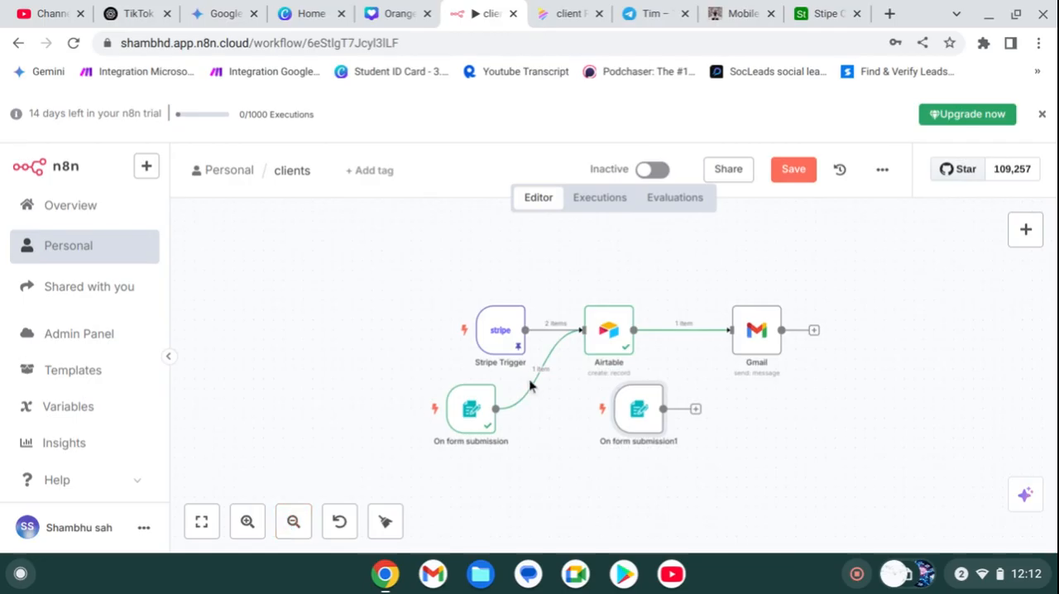
pyautogui.moveTo(562, 440); pyautogui.dragTo(305, 276)
pyautogui.scroll(5, 306, 277)
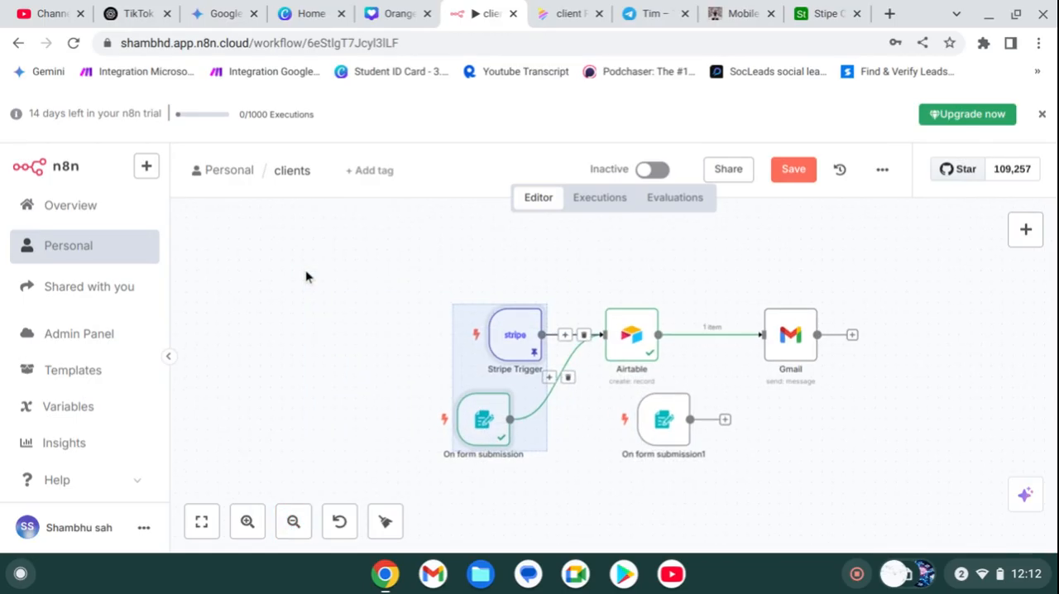
pyautogui.click(201, 523)
pyautogui.click(553, 485)
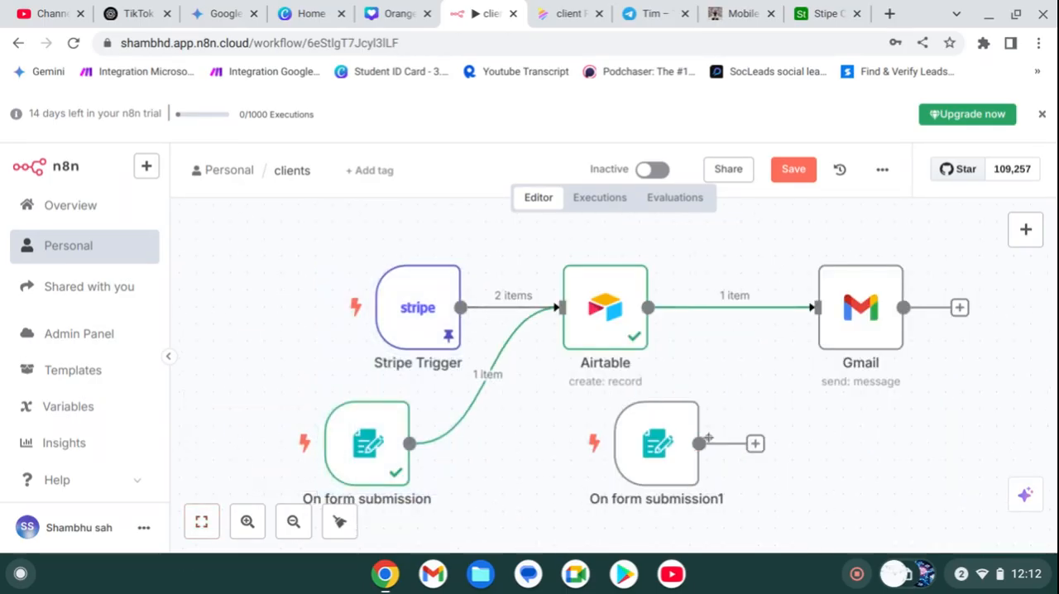
# Step: Add an AI Agent node after the On form submission1 trigger and return to the workflow canvas
pyautogui.click(679, 449)
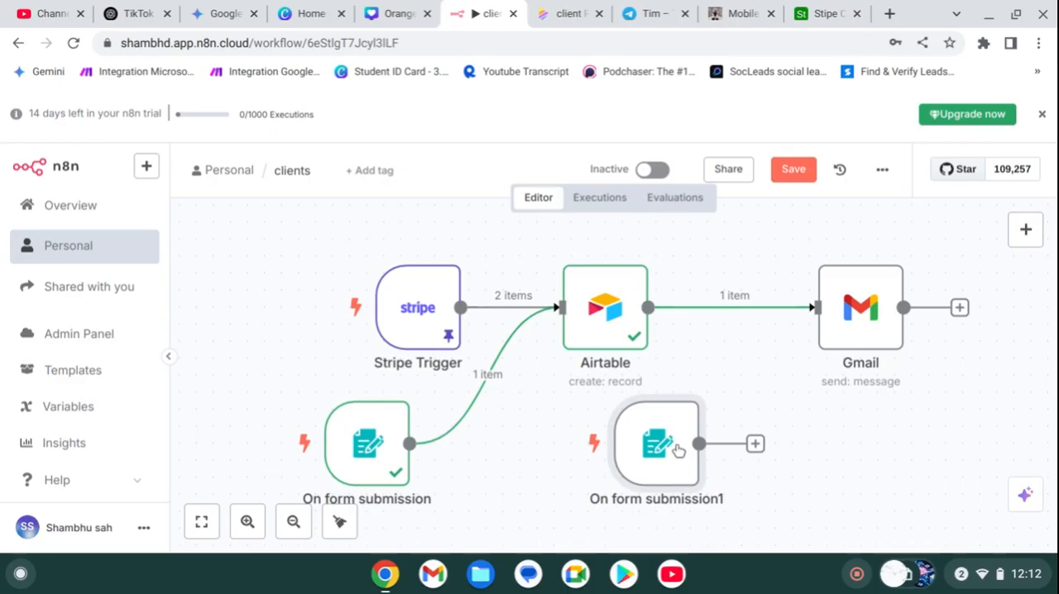
pyautogui.doubleClick(678, 449)
pyautogui.click(757, 444)
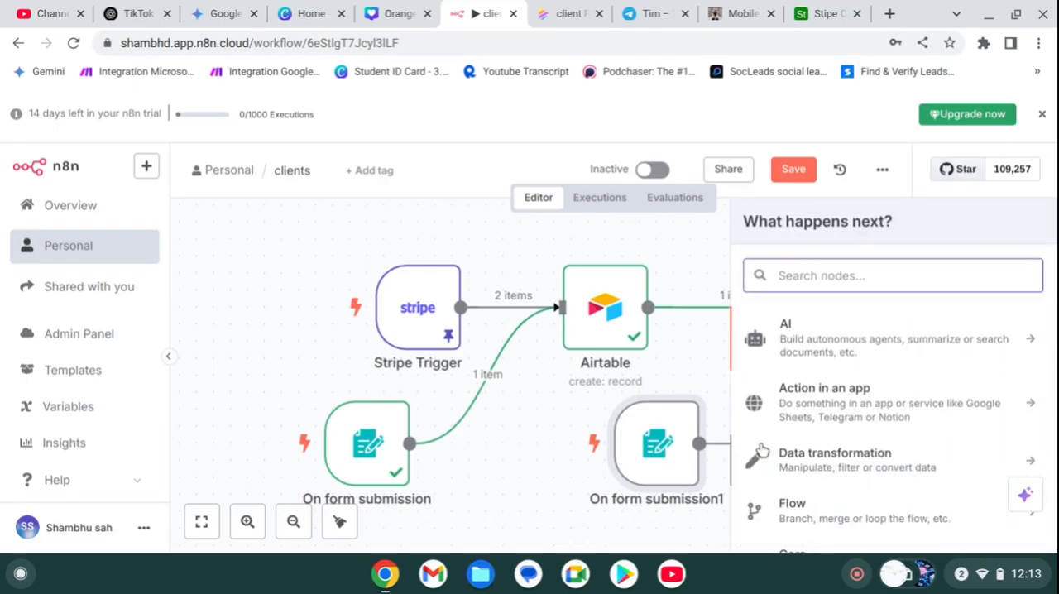
pyautogui.click(791, 352)
pyautogui.scroll(-2, 782, 488)
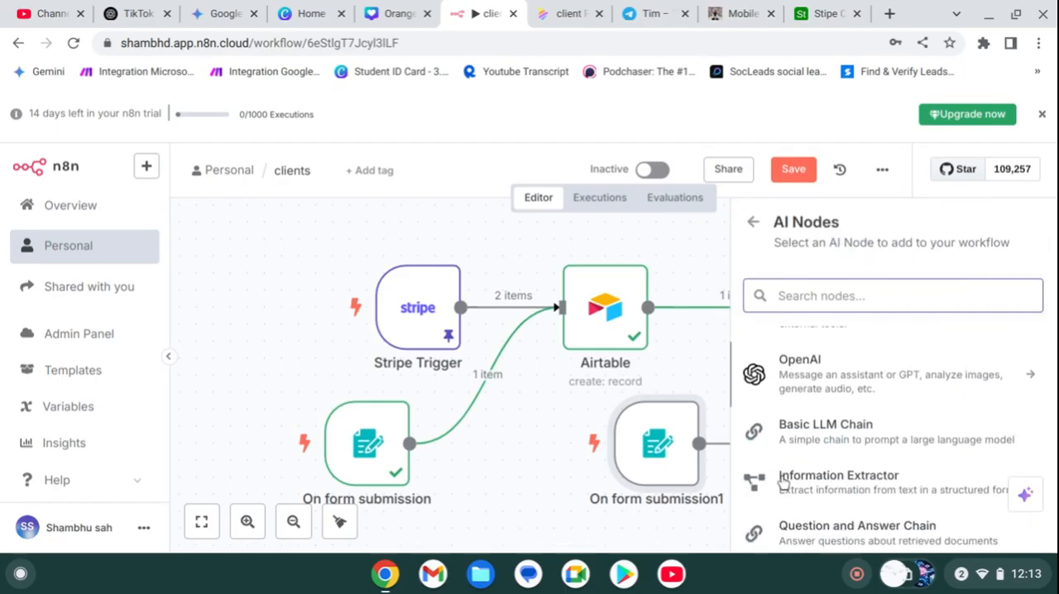
pyautogui.scroll(3, 783, 479)
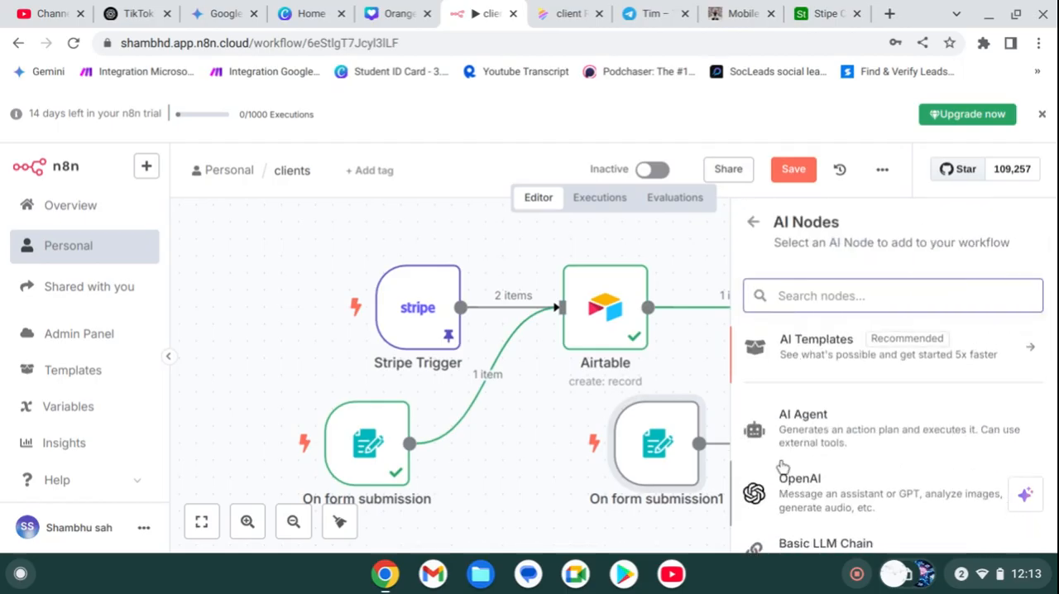
pyautogui.click(788, 421)
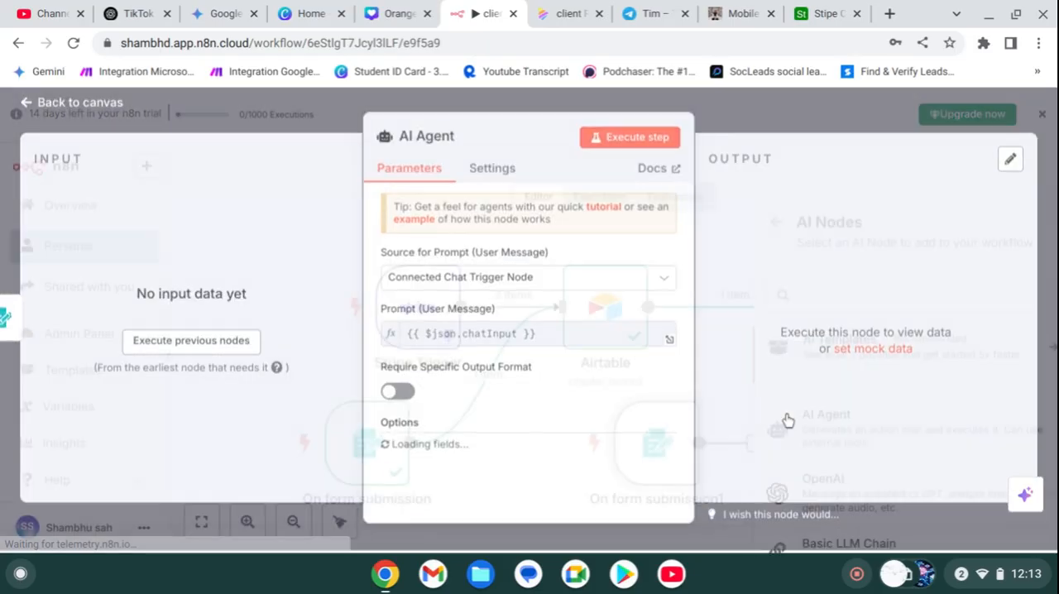
pyautogui.click(813, 119)
pyautogui.scroll(-2, 832, 413)
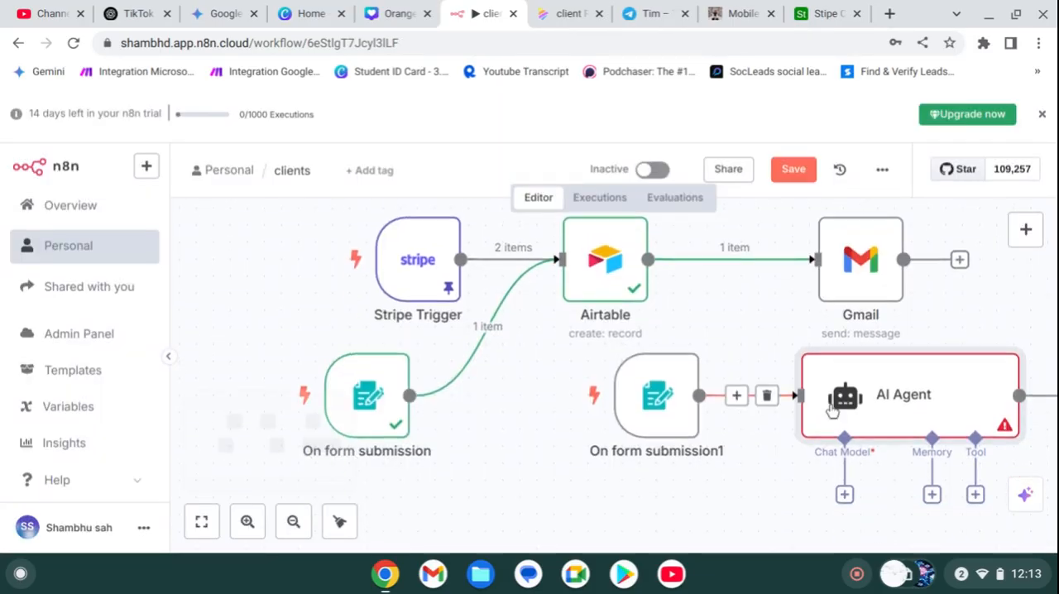
# Step: Attach an OpenRouter Chat Model to the AI Agent as its chat model
pyautogui.click(844, 460)
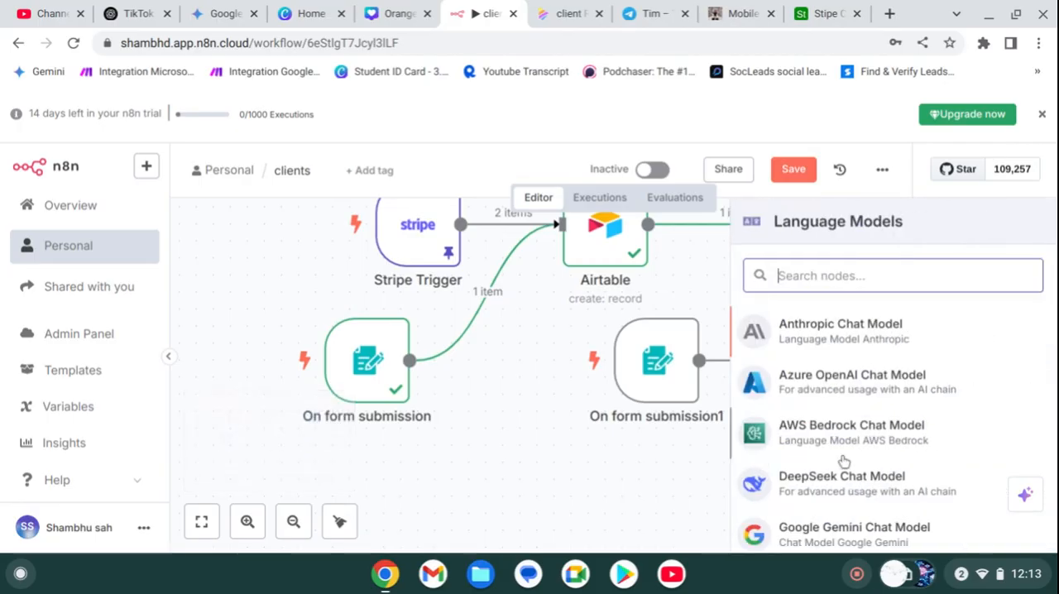
pyautogui.scroll(-5, 819, 378)
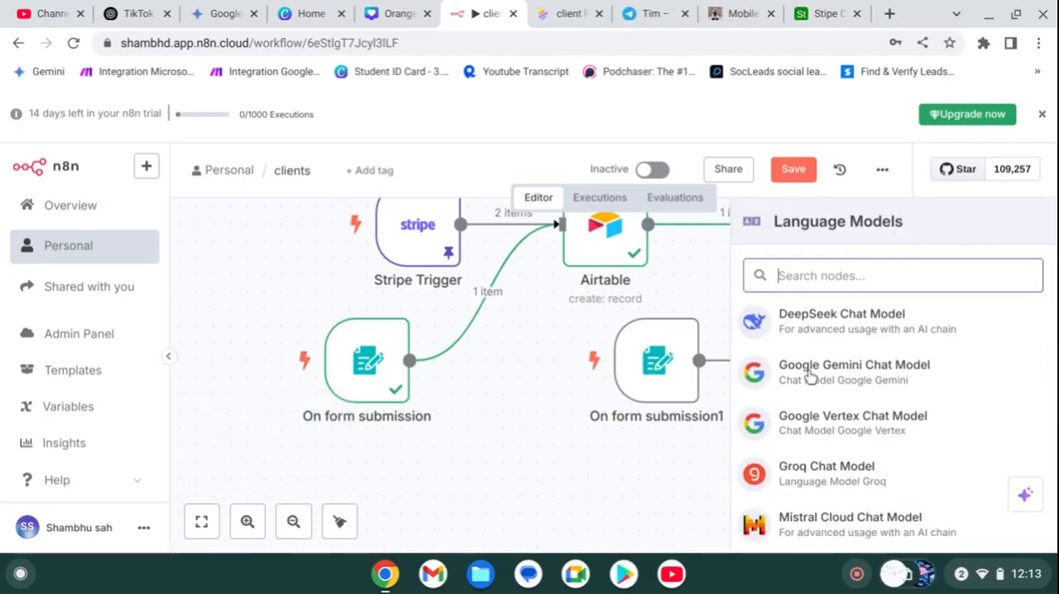
pyautogui.scroll(5, 806, 472)
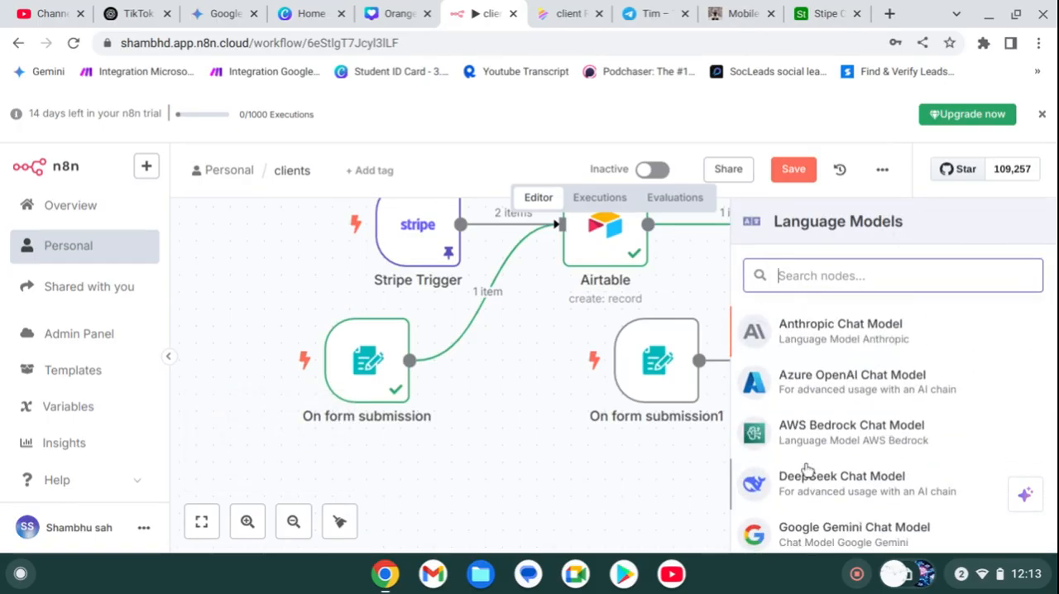
pyautogui.scroll(-5, 803, 360)
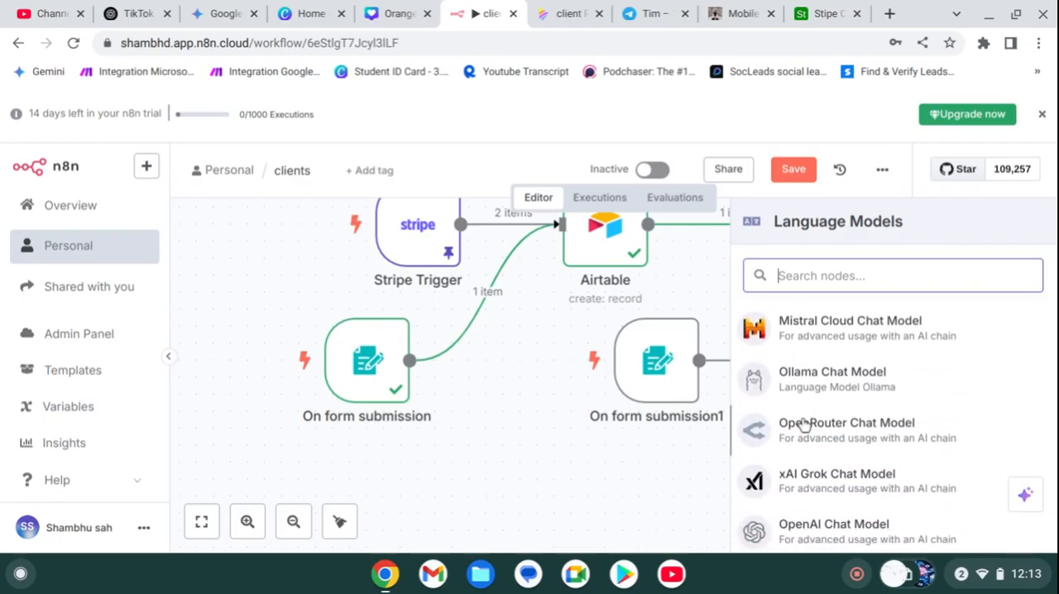
pyautogui.click(804, 424)
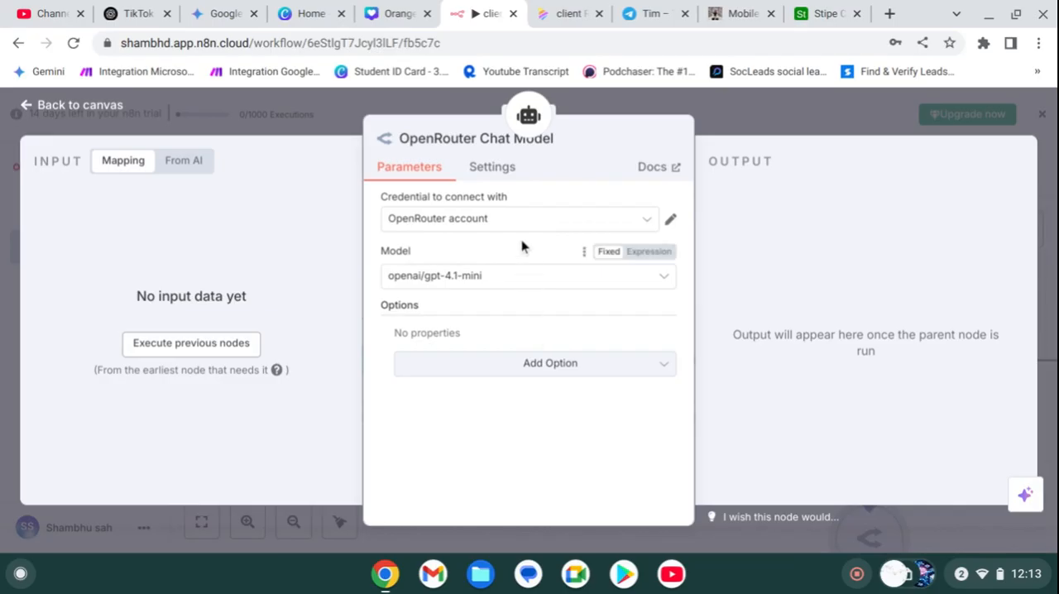
# Step: Set the OpenRouter model to perplexity/llama-3.1-sonar-small-128k-online and close its settings
pyautogui.click(526, 287)
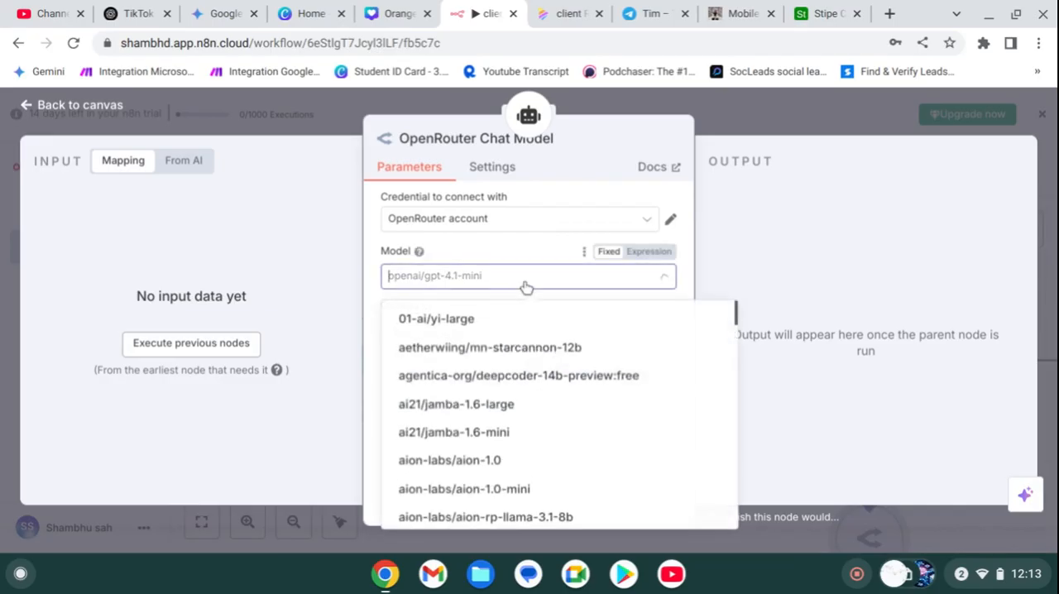
pyautogui.write('perpl')
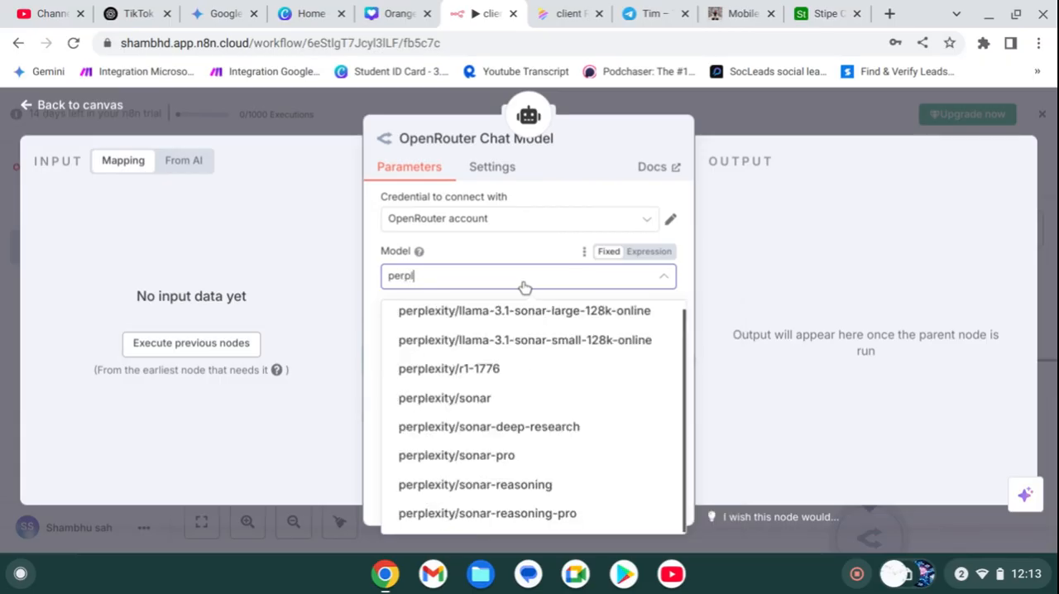
pyautogui.click(473, 335)
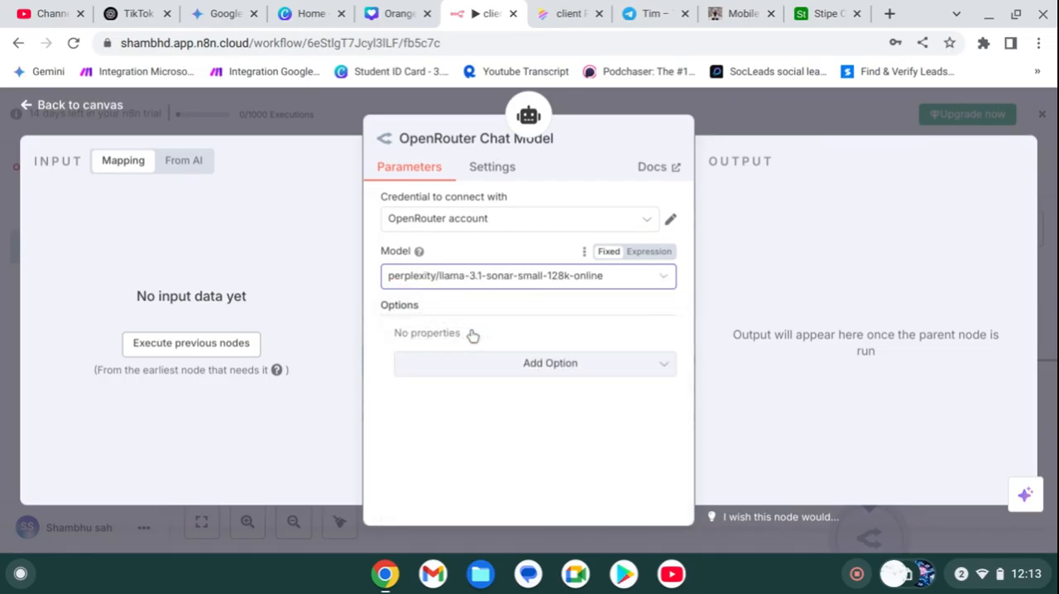
pyautogui.click(753, 112)
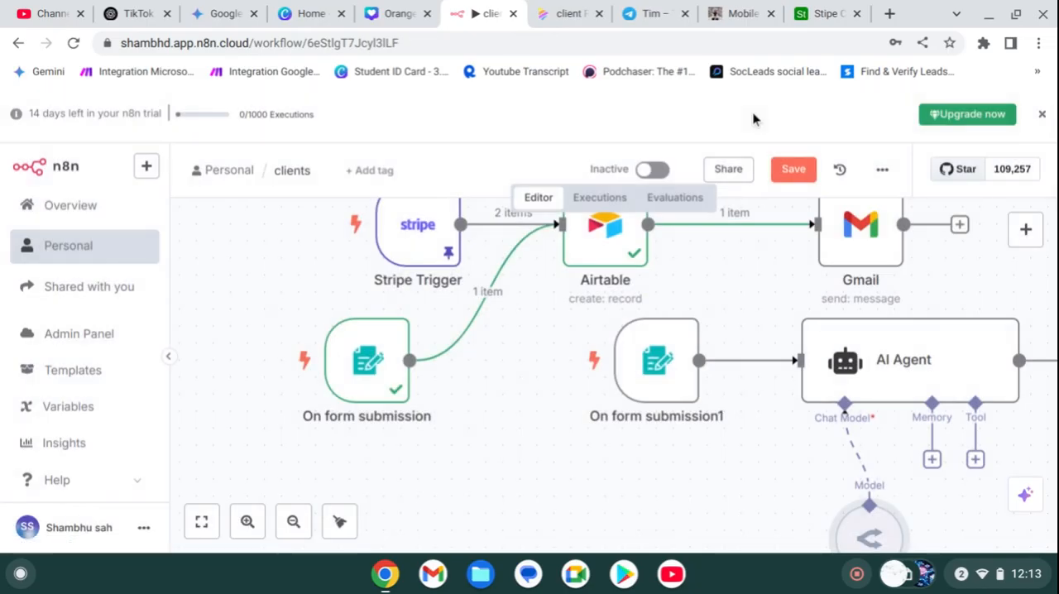
# Step: Open the AI Agent node and set its user message prompt source to Define below
pyautogui.doubleClick(885, 376)
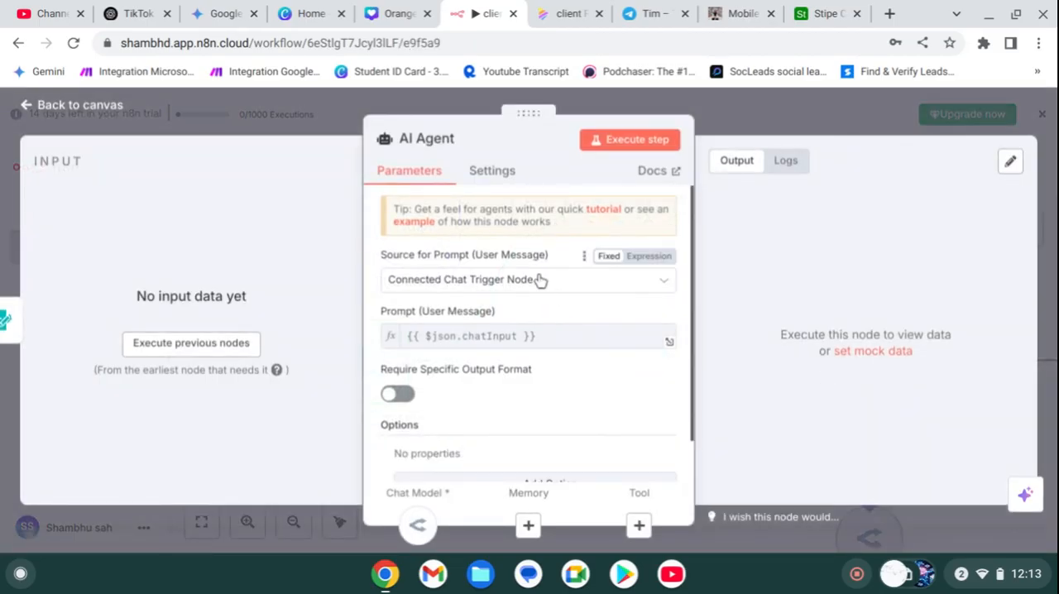
pyautogui.click(538, 281)
pyautogui.click(540, 380)
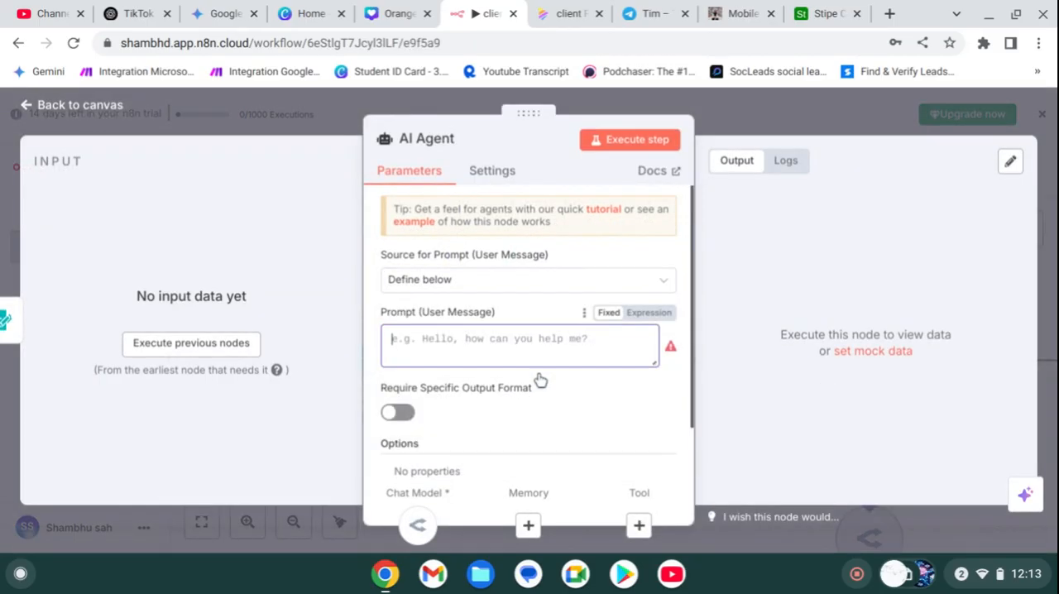
# Step: Examine the customer consultation process on the Napkin client requirements page, close the AI Agent node and return to the n8n clients workflow
pyautogui.click(564, 14)
pyautogui.scroll(-3, 470, 483)
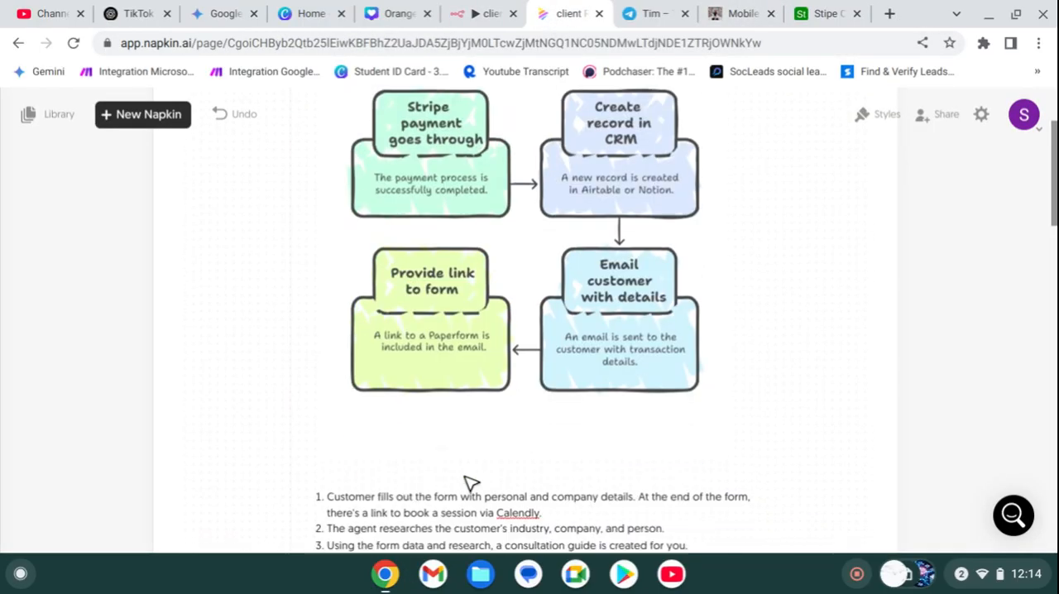
pyautogui.scroll(-2, 470, 483)
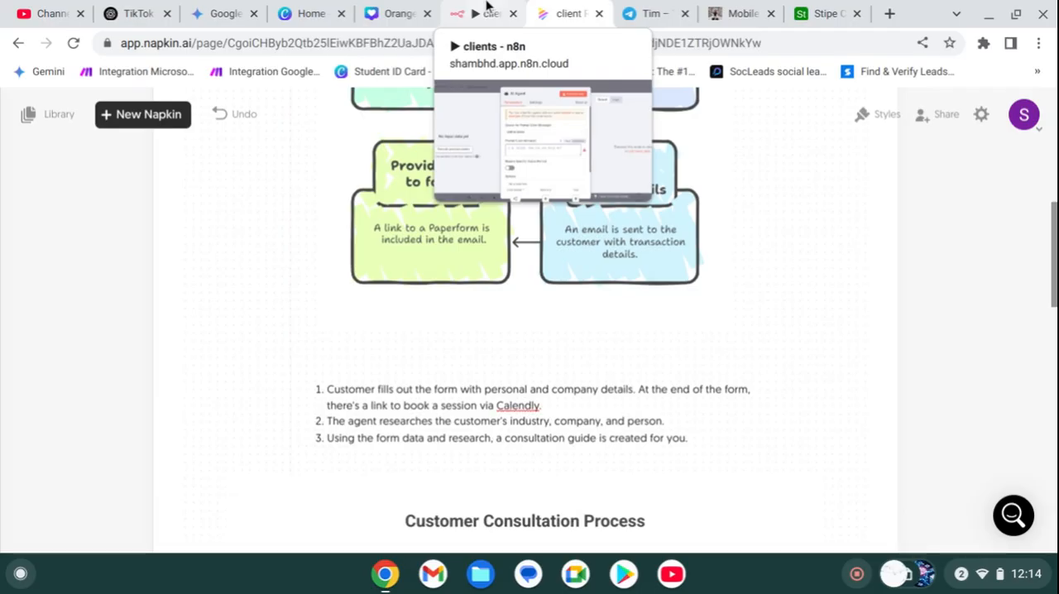
pyautogui.scroll(-5, 447, 286)
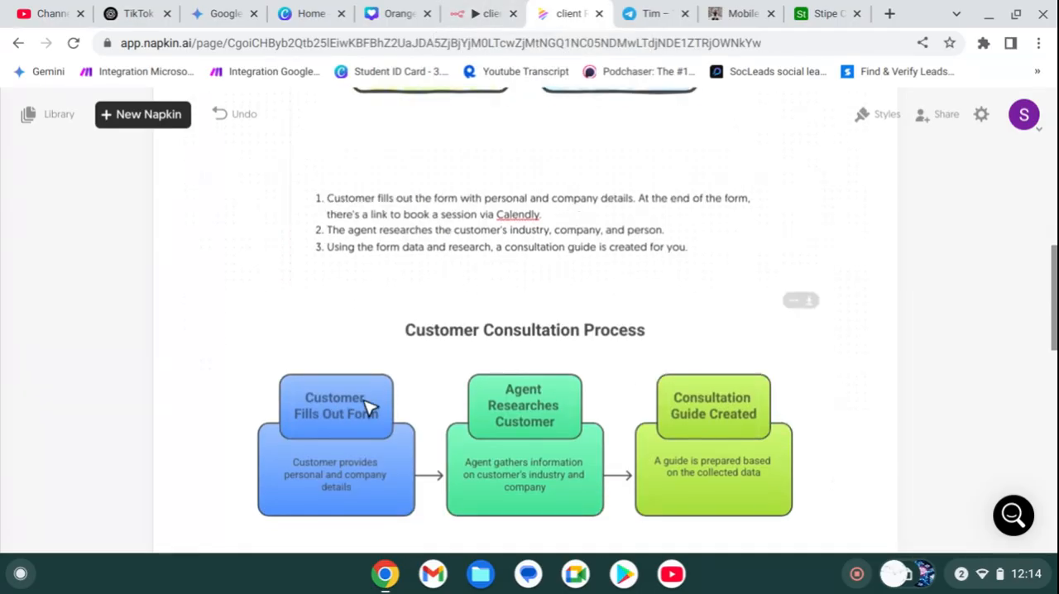
pyautogui.click(484, 13)
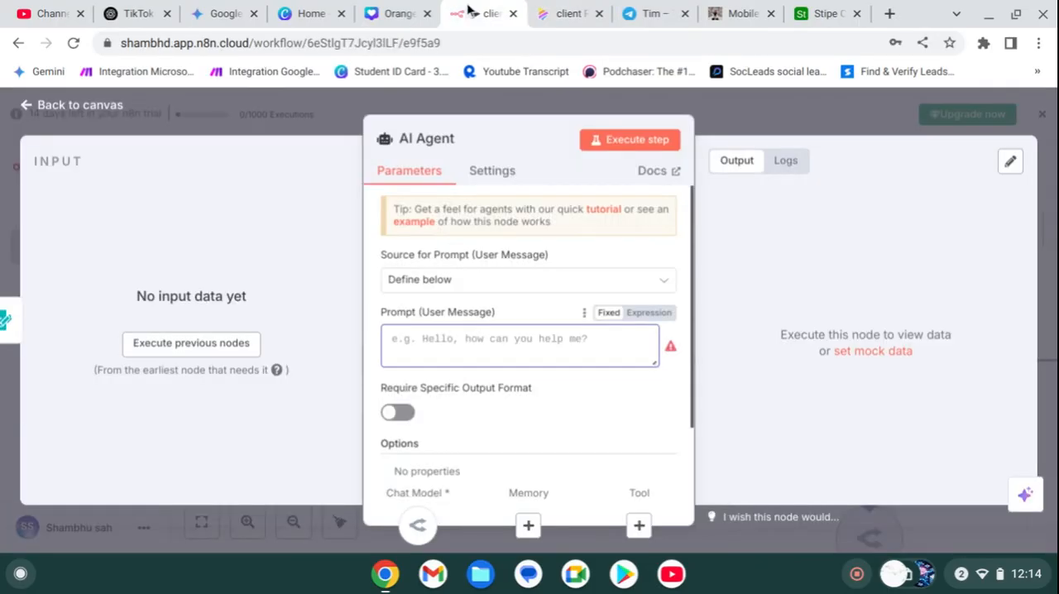
pyautogui.click(332, 112)
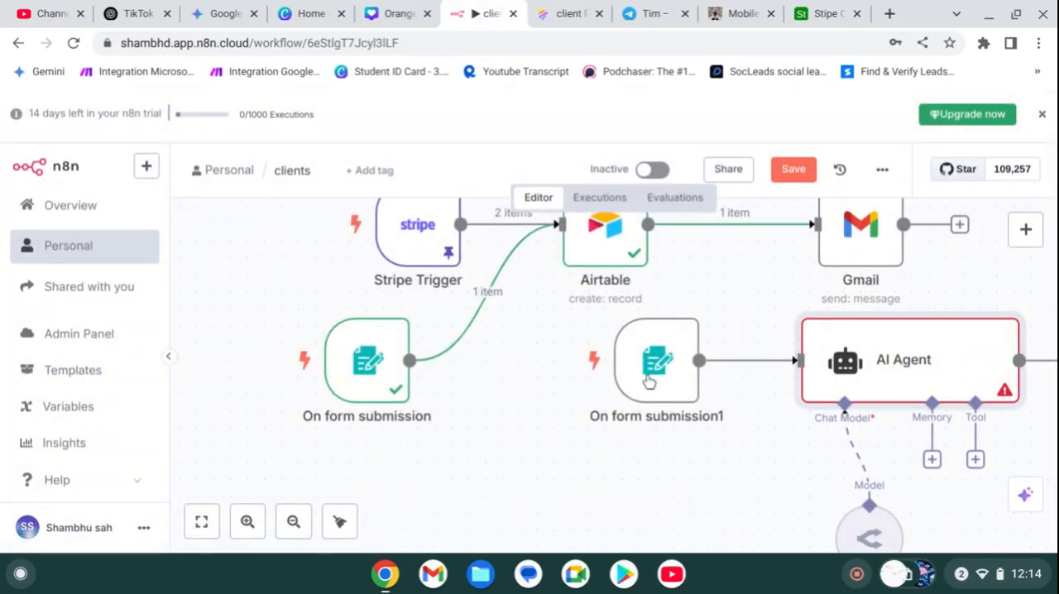
pyautogui.click(590, 12)
pyautogui.scroll(-2, 613, 237)
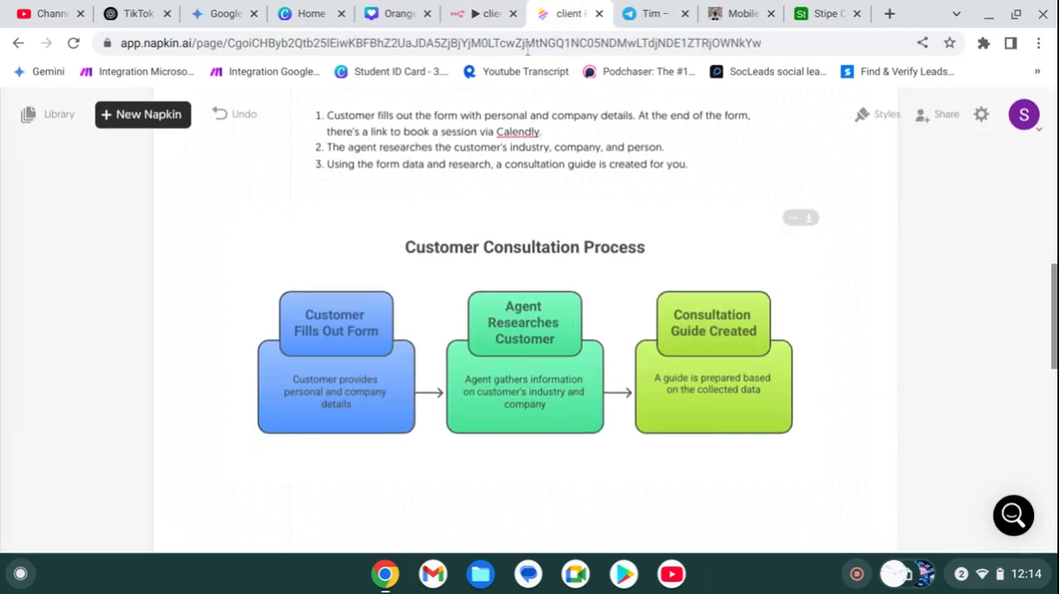
pyautogui.click(488, 13)
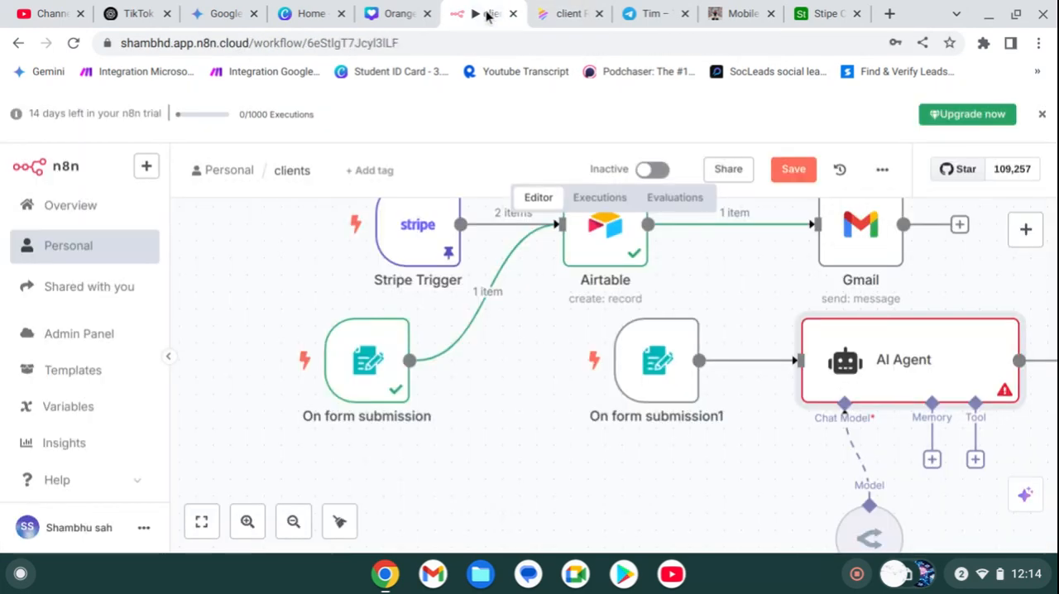
# Step: Reopen the AI Agent node and begin its user message prompt with "find"
pyautogui.doubleClick(889, 351)
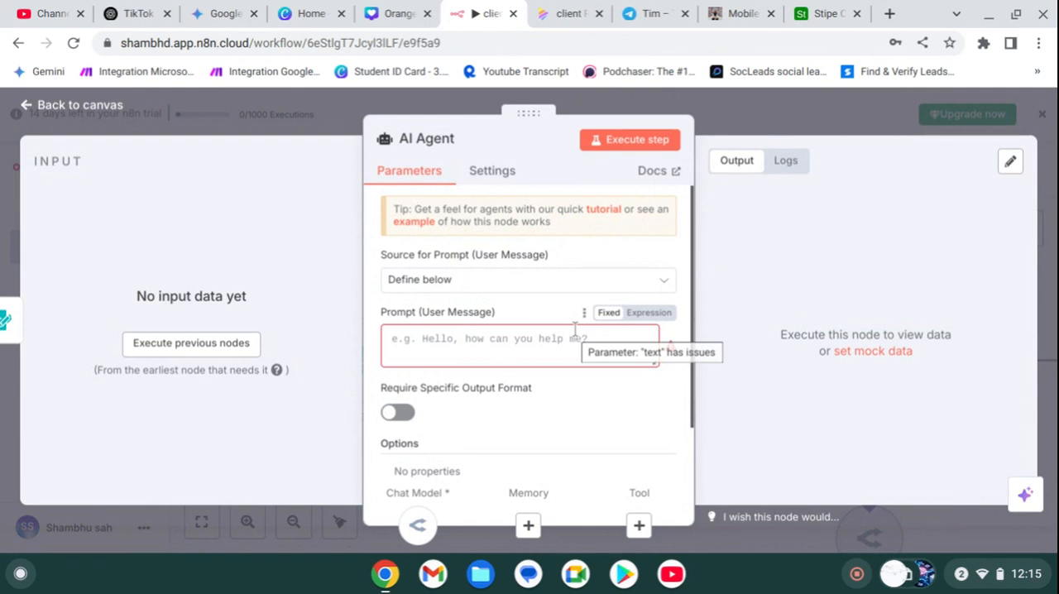
pyautogui.click(499, 343)
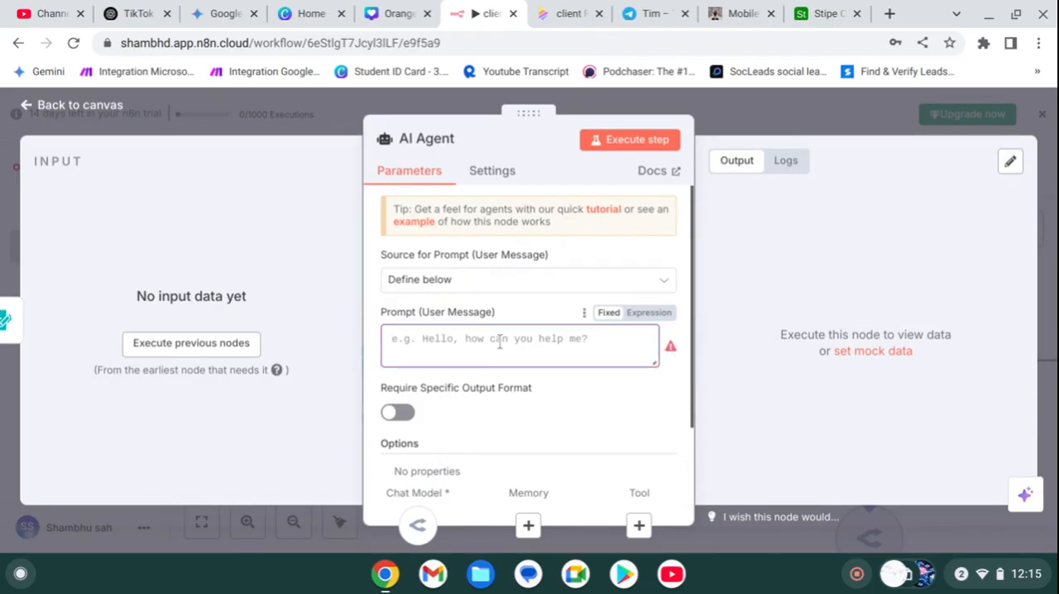
pyautogui.write('find')
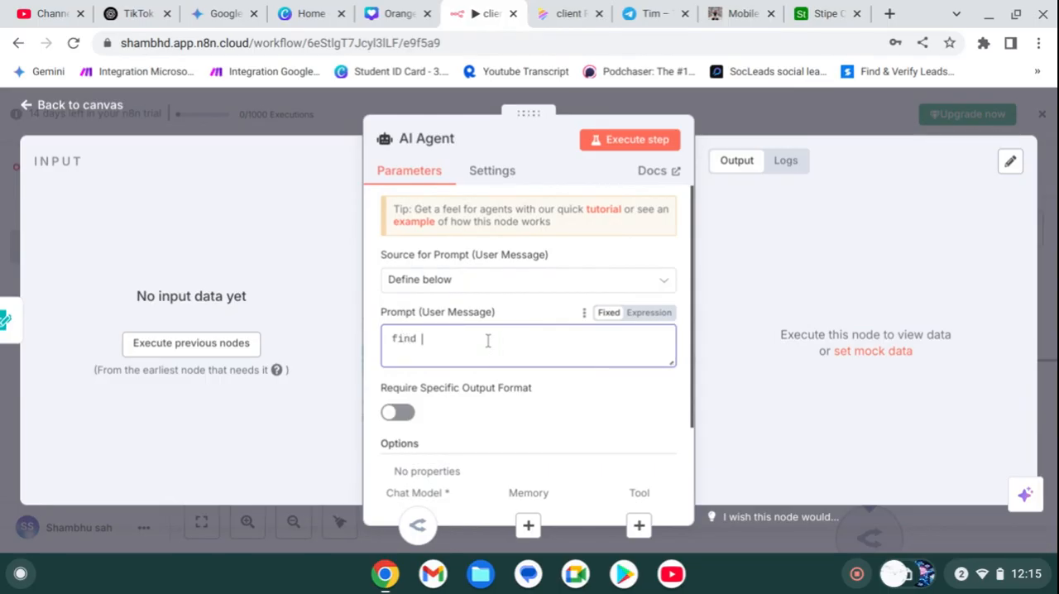
# Step: Execute the nodes before the AI Agent, submit the Stripe test form with a dummy name and email address, and close the form
pyautogui.click(213, 352)
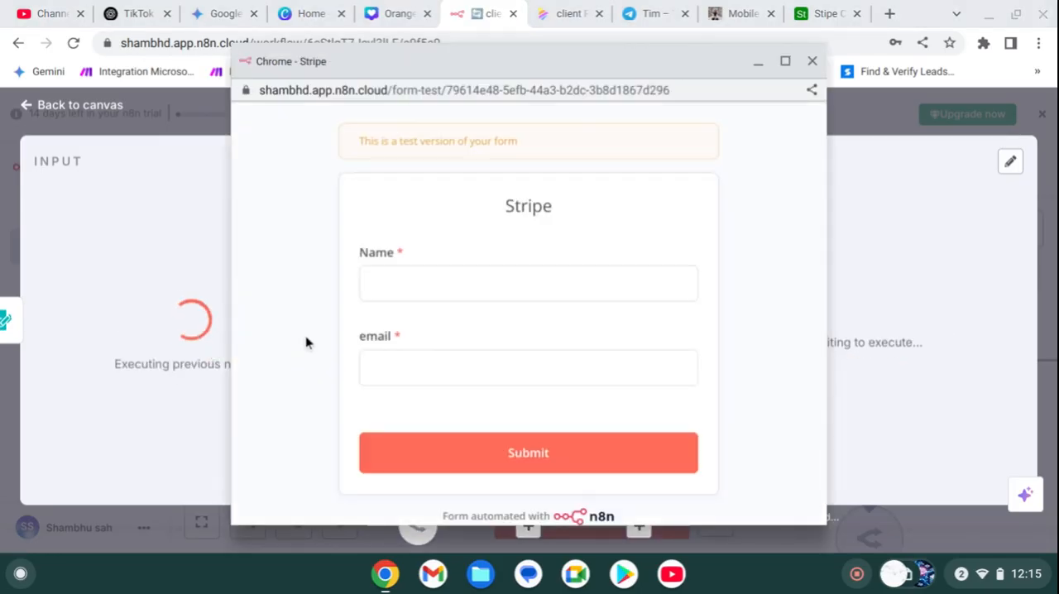
pyautogui.click(412, 281)
pyautogui.write('df')
pyautogui.click(405, 357)
pyautogui.write('Shsd')
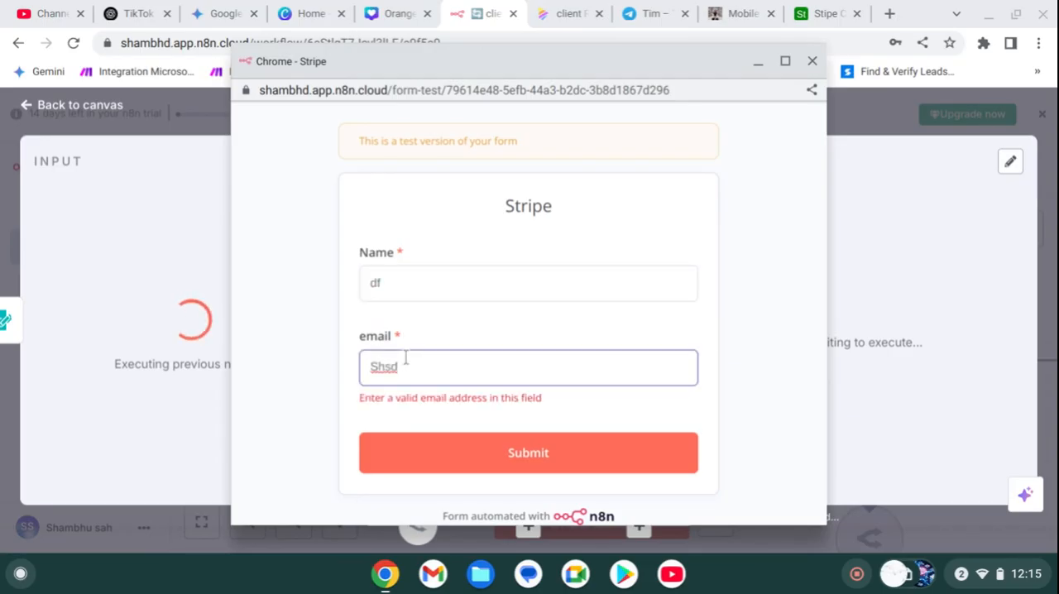
pyautogui.write('@jndf.df')
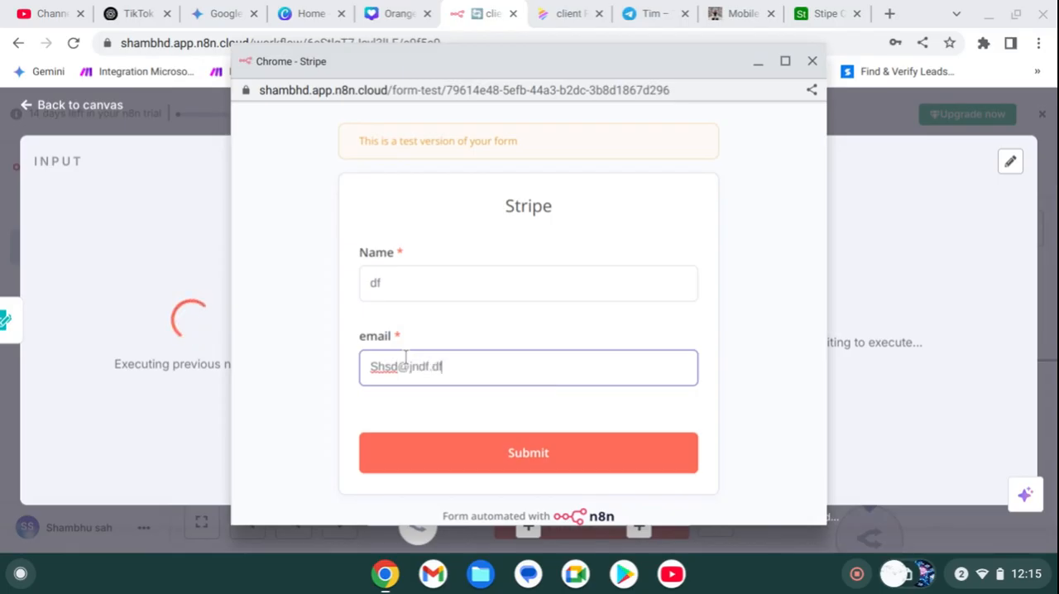
pyautogui.click(465, 471)
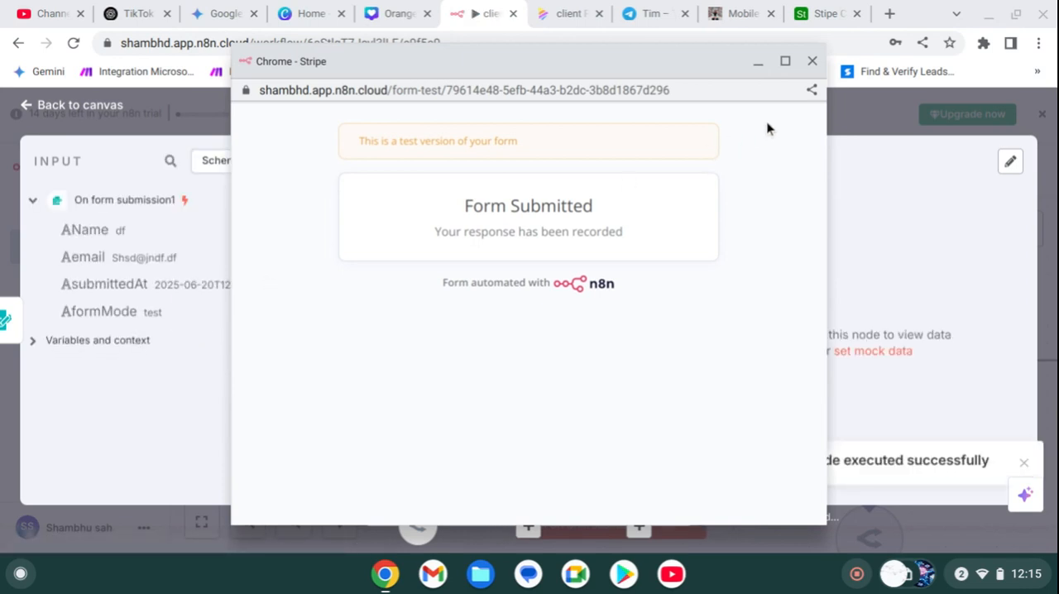
pyautogui.click(813, 58)
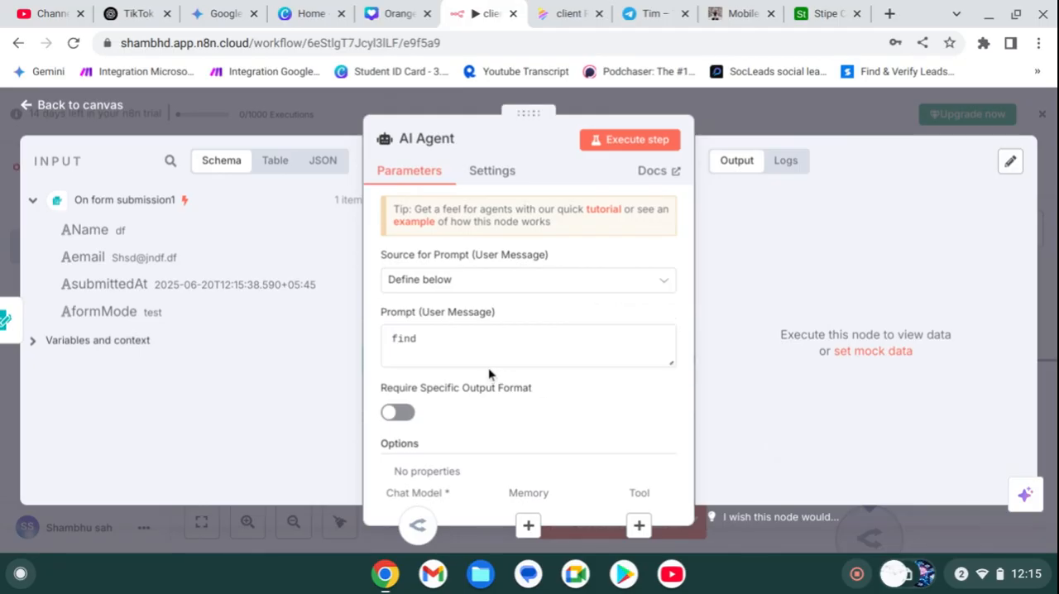
# Step: Extend the AI Agent's user message prompt to "find reserch my icp;" and insert the form's Name field after it
pyautogui.click(458, 342)
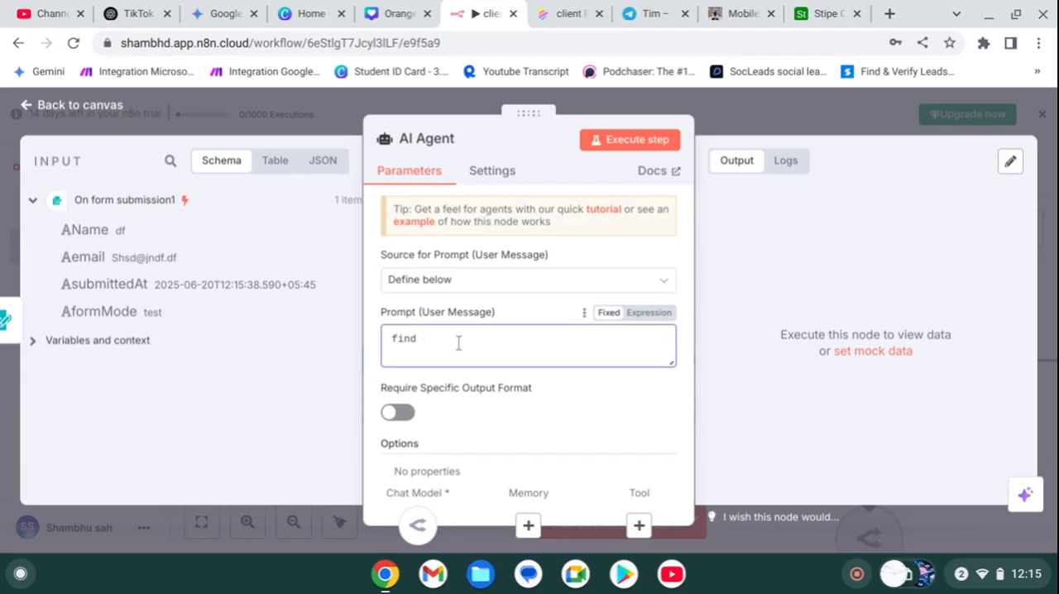
pyautogui.write('reserch my icp;')
pyautogui.moveTo(75, 225); pyautogui.dragTo(542, 339)
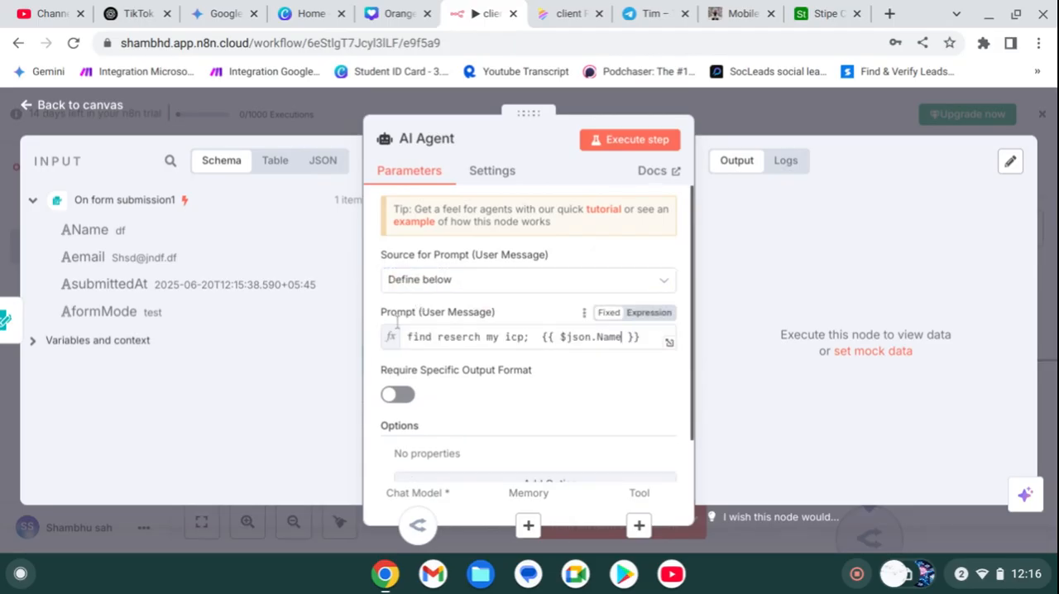
# Step: Append "companyy name uhhhd." after the Name expression in the prompt and close the AI Agent node
pyautogui.click(639, 336)
pyautogui.write('c')
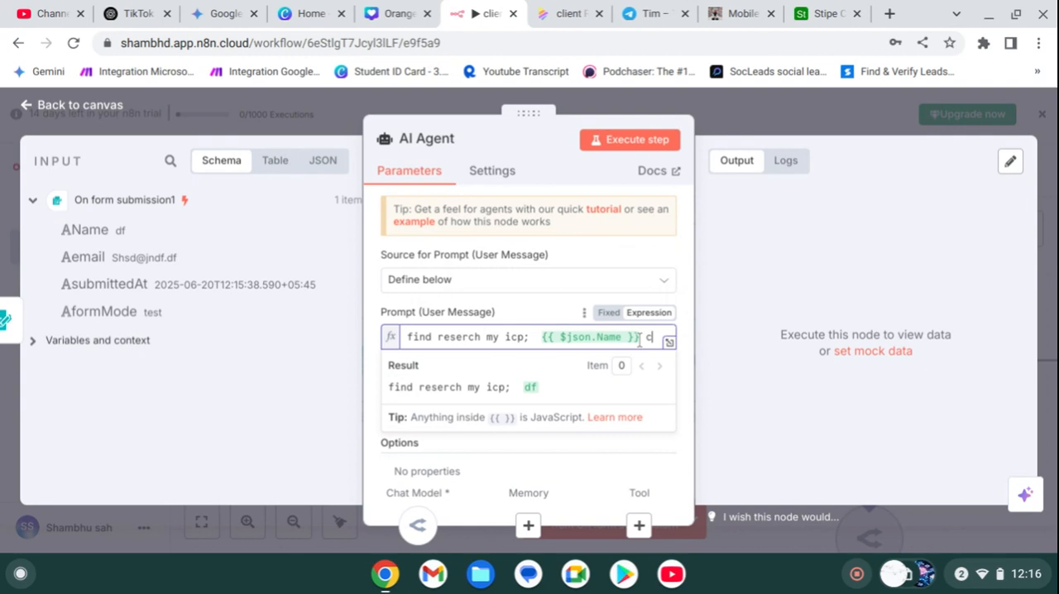
pyautogui.write('ompan')
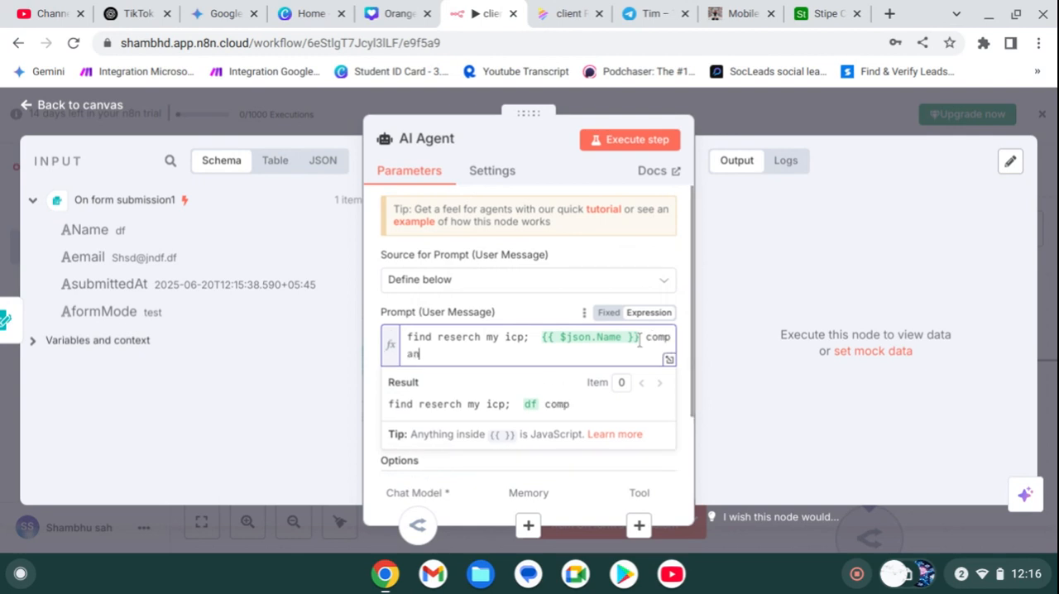
pyautogui.write('yy name')
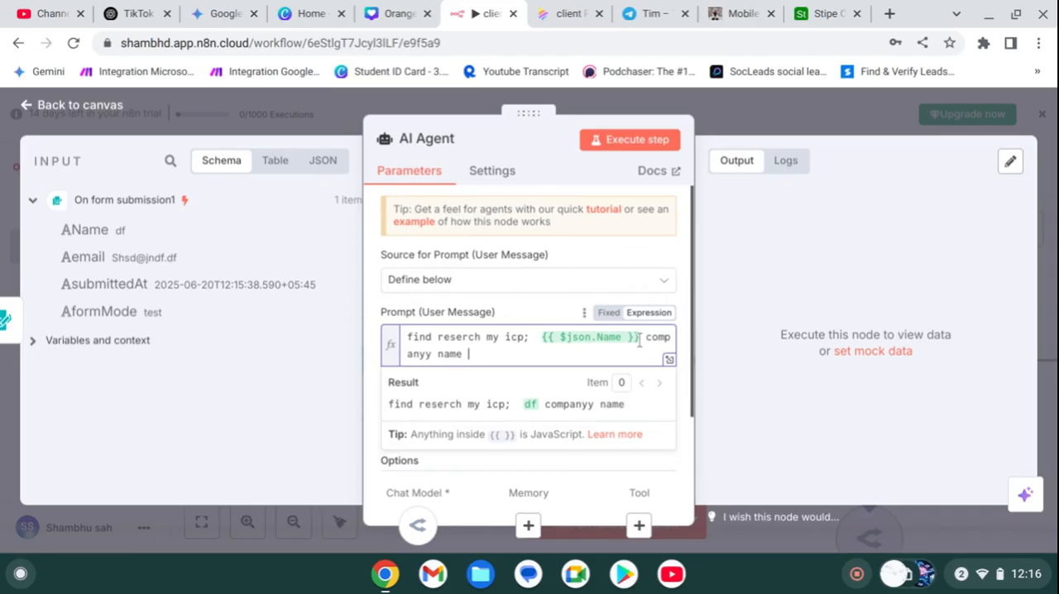
pyautogui.write(' uhhhd.')
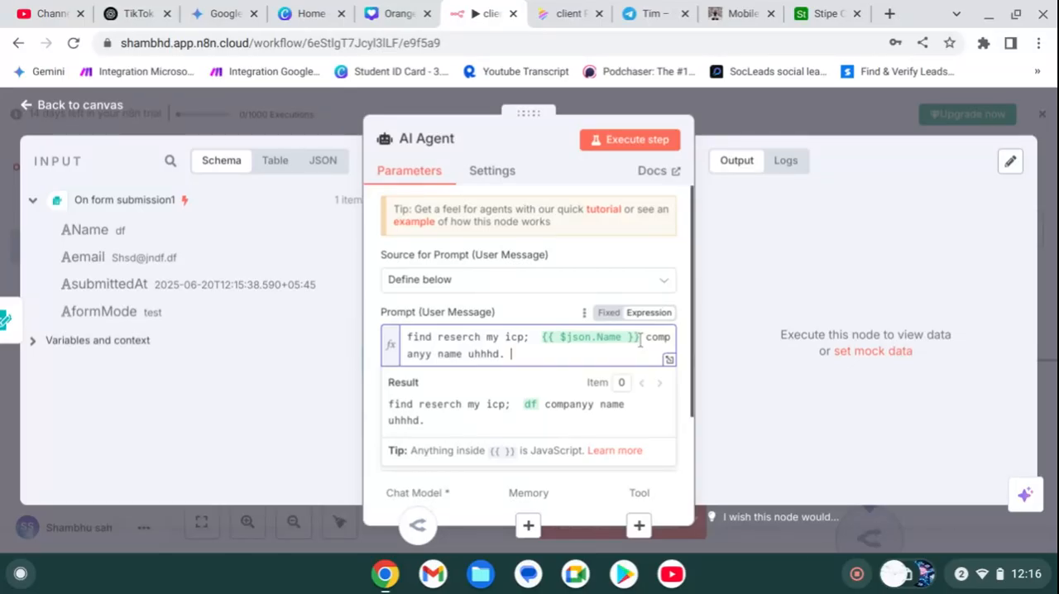
pyautogui.click(714, 105)
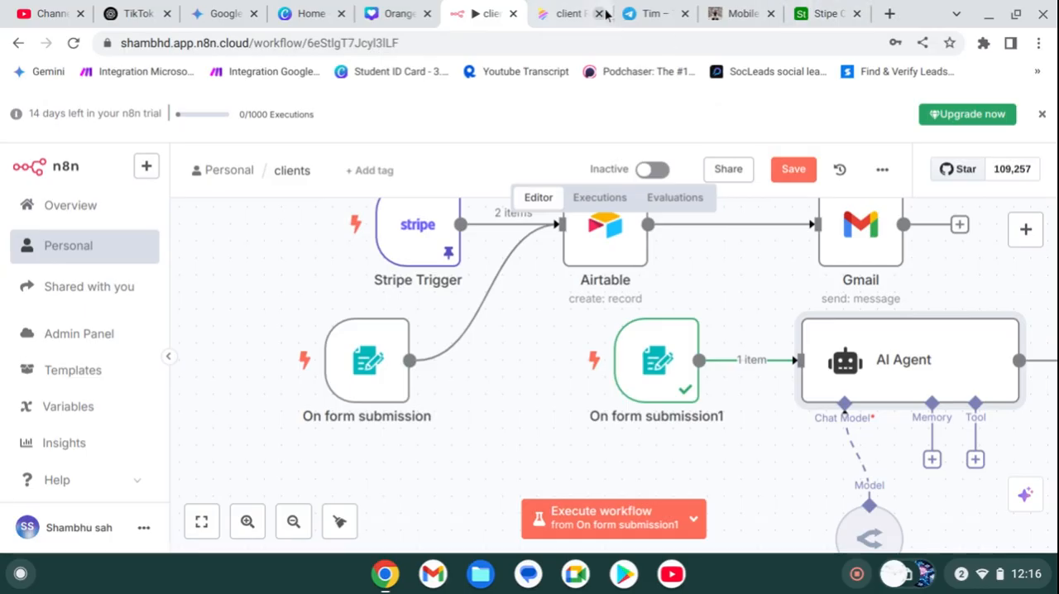
# Step: Review the customer consultation process on the Napkin page, then return to the n8n clients workflow and fit it to view
pyautogui.click(570, 10)
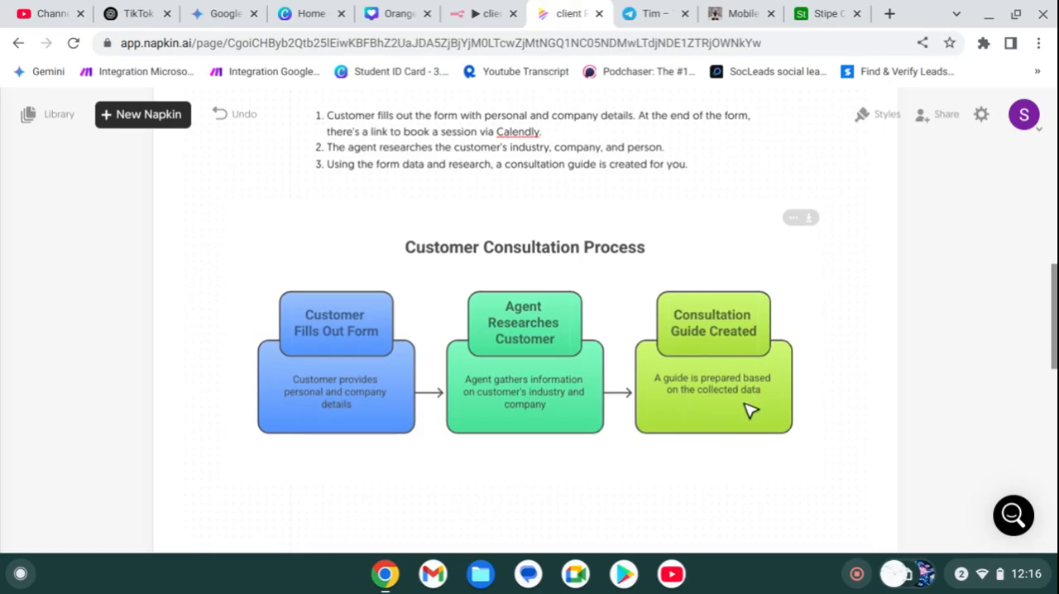
pyautogui.click(484, 13)
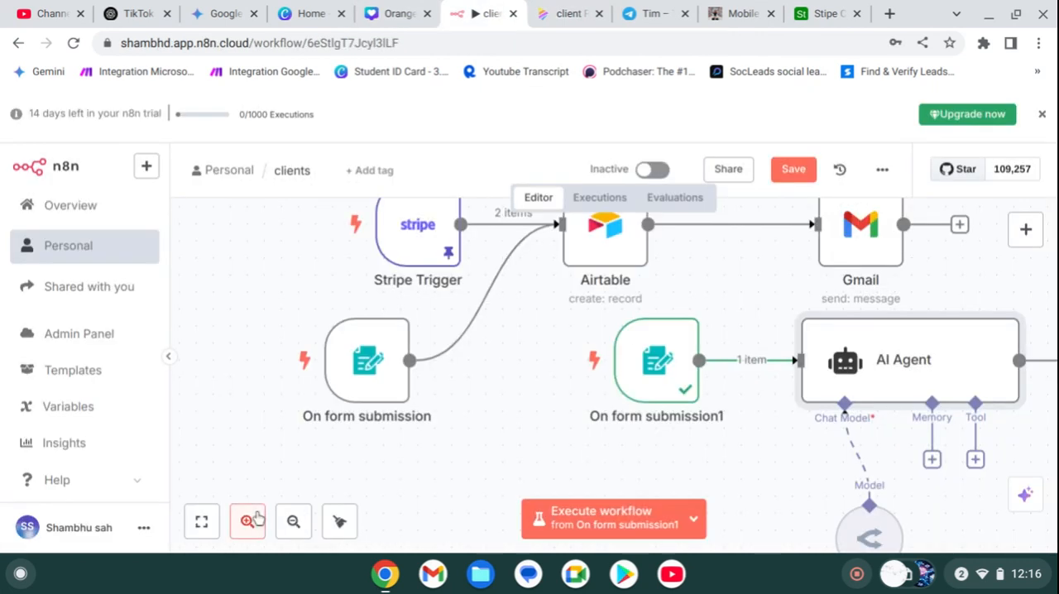
pyautogui.click(207, 521)
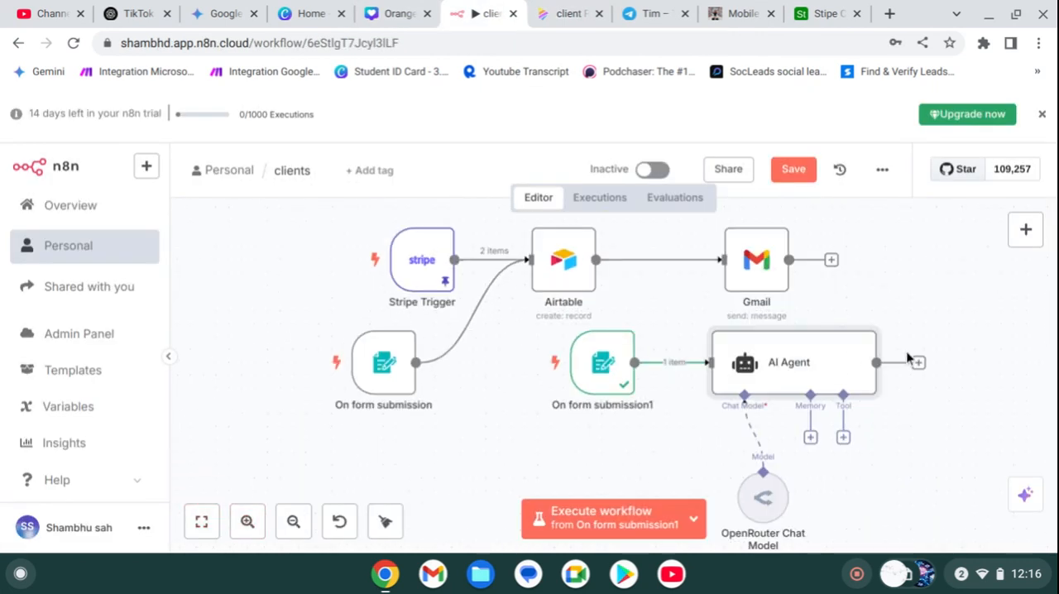
pyautogui.click(918, 362)
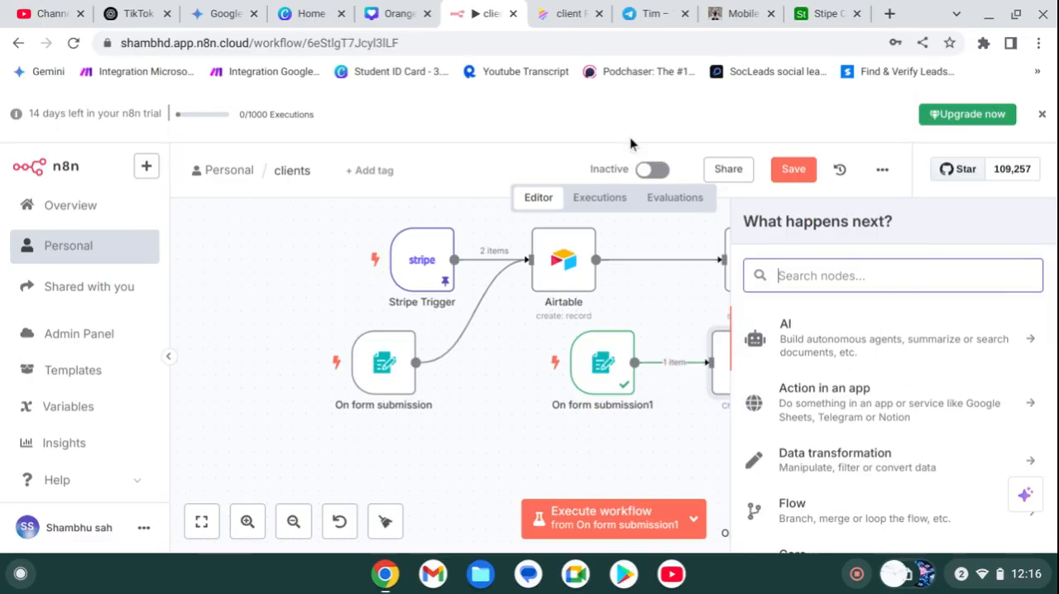
pyautogui.click(569, 13)
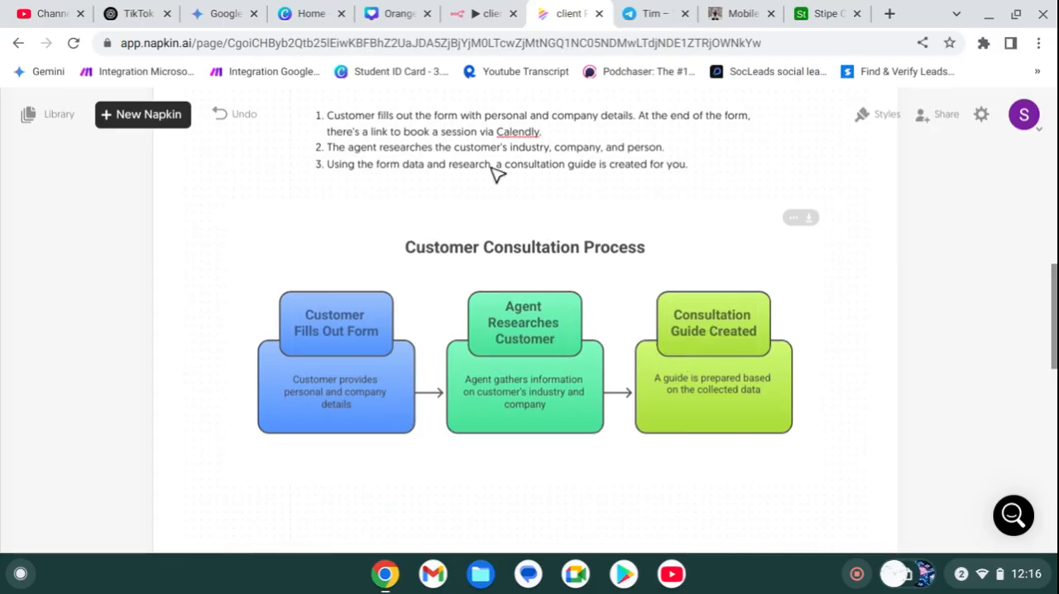
pyautogui.click(484, 13)
pyautogui.click(847, 286)
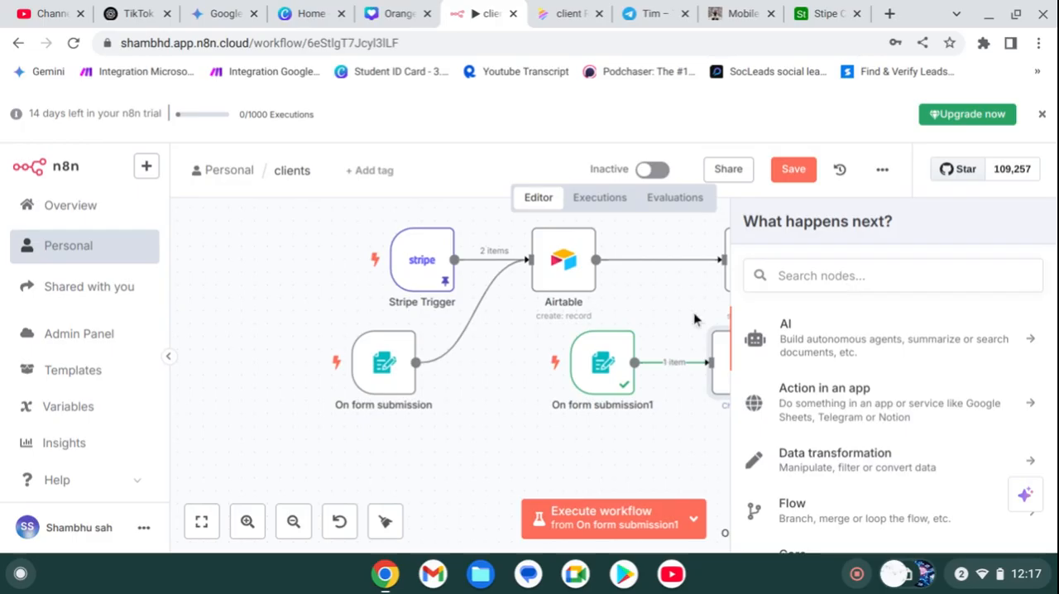
pyautogui.click(497, 399)
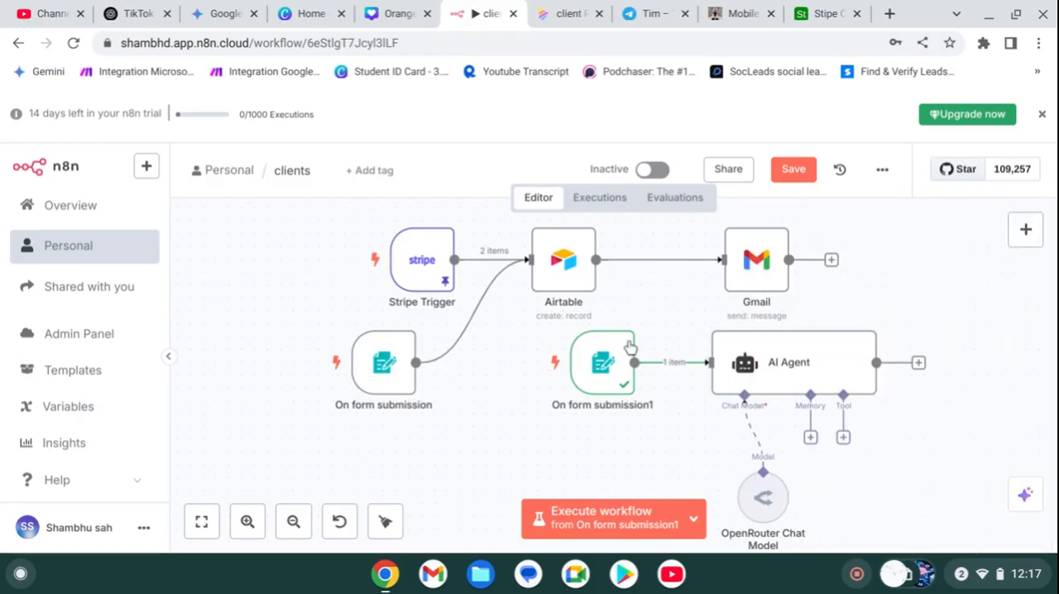
# Step: Duplicate the Gmail node, place the copy after the AI Agent and connect it to the agent's output
pyautogui.rightClick(759, 279)
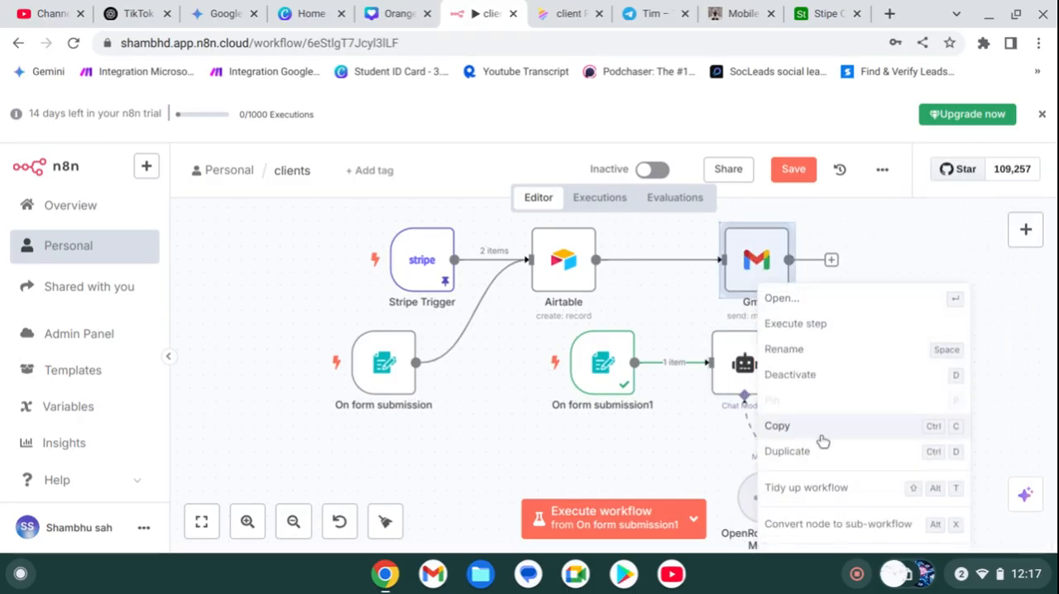
pyautogui.click(819, 451)
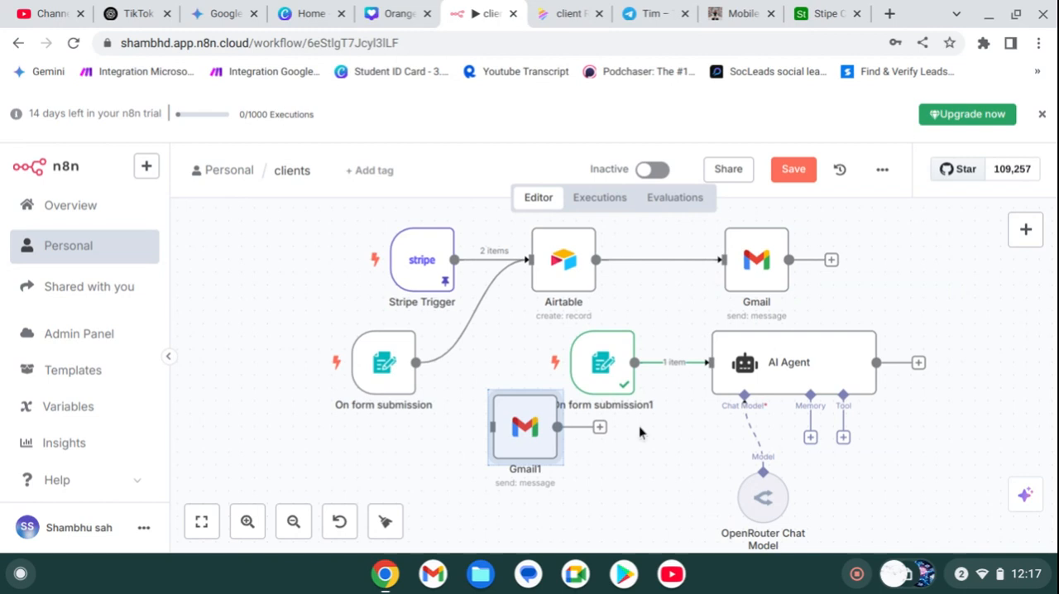
pyautogui.moveTo(529, 443); pyautogui.dragTo(935, 351)
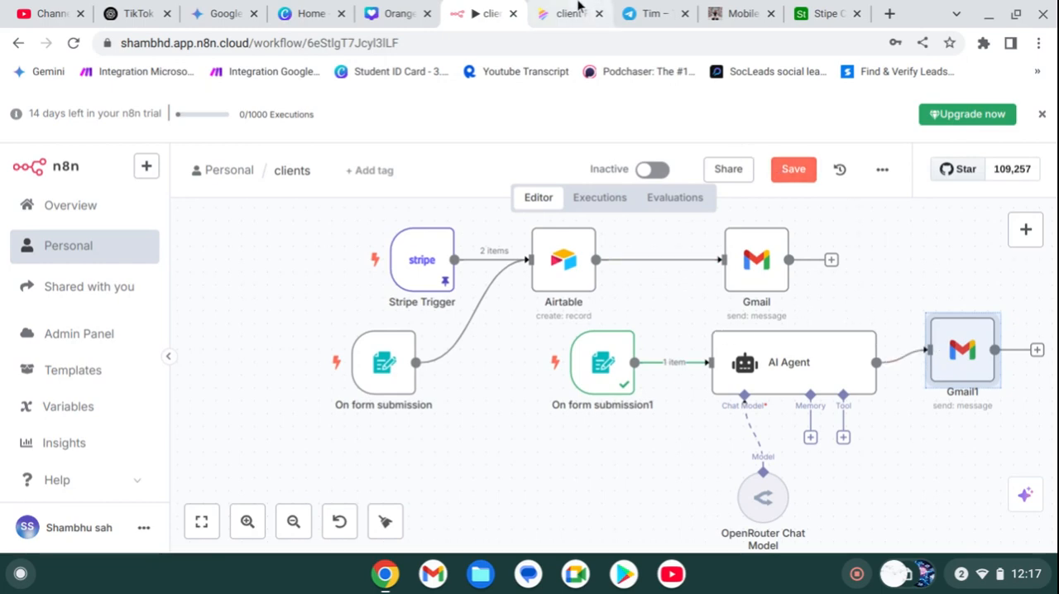
# Step: Switch to the Napkin client requirements page and try alternative layouts for the post-Zoom consultation process diagram
pyautogui.click(576, 12)
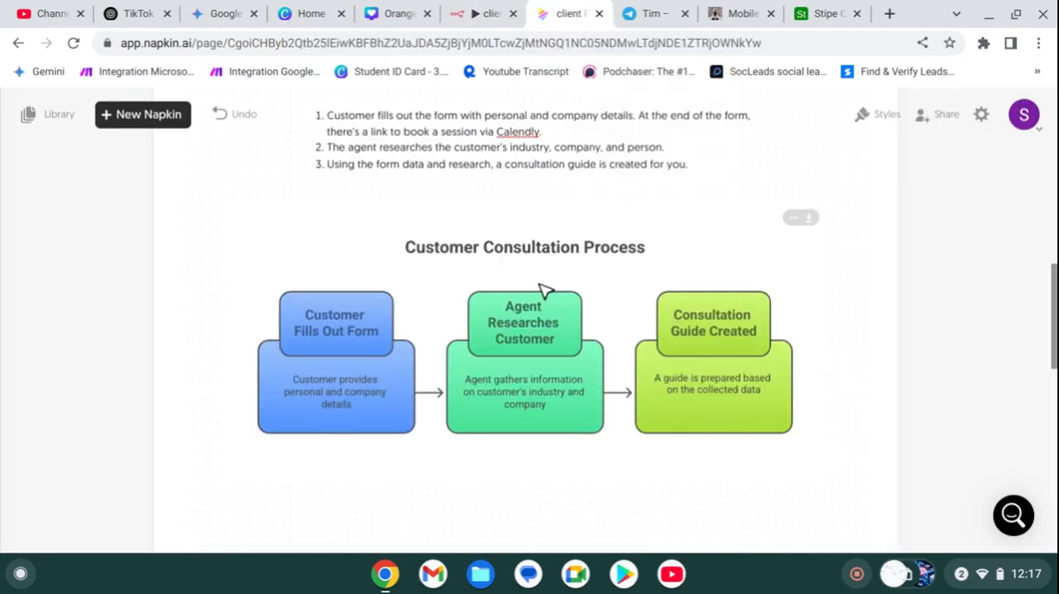
pyautogui.scroll(-5, 546, 281)
pyautogui.scroll(-5, 352, 260)
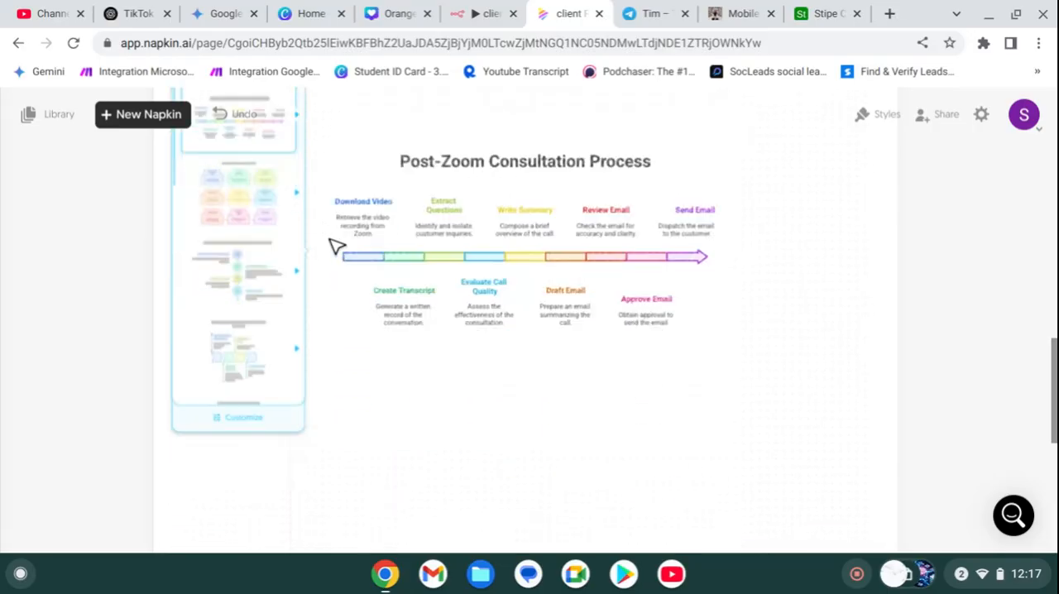
pyautogui.click(237, 317)
pyautogui.click(229, 204)
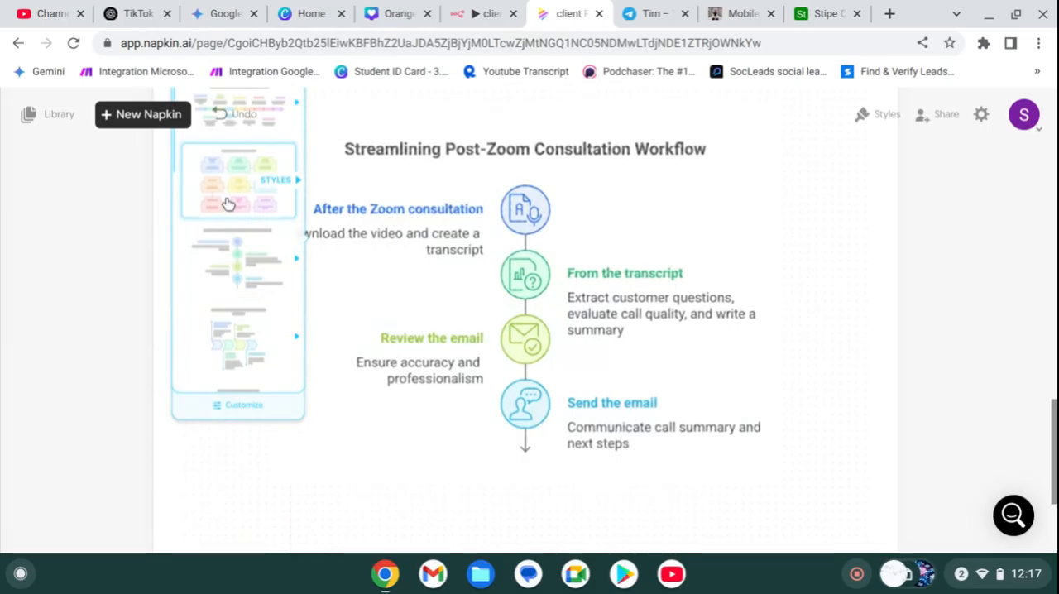
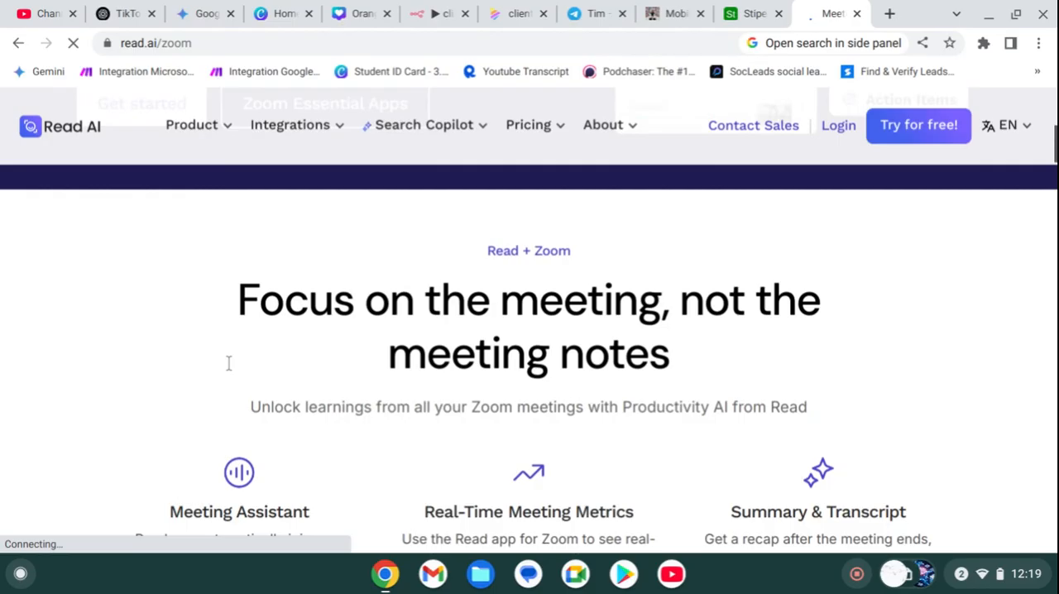
# Step: Look through the Read AI page for Zoom to examine its meeting assistant, metrics and transcript features
pyautogui.scroll(8, 229, 363)
pyautogui.scroll(-20, 229, 363)
pyautogui.scroll(-20, 230, 363)
pyautogui.scroll(6, 229, 363)
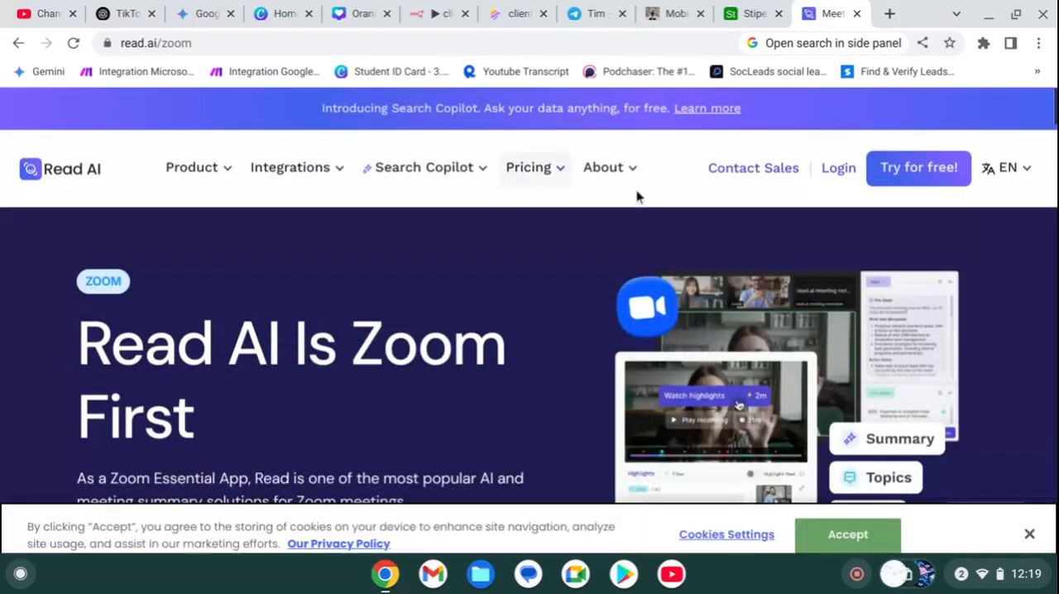
# Step: Open Read AI's Zoom Marketplace listing from the search results, accept the cookies and examine its overview and permissions
pyautogui.click(19, 46)
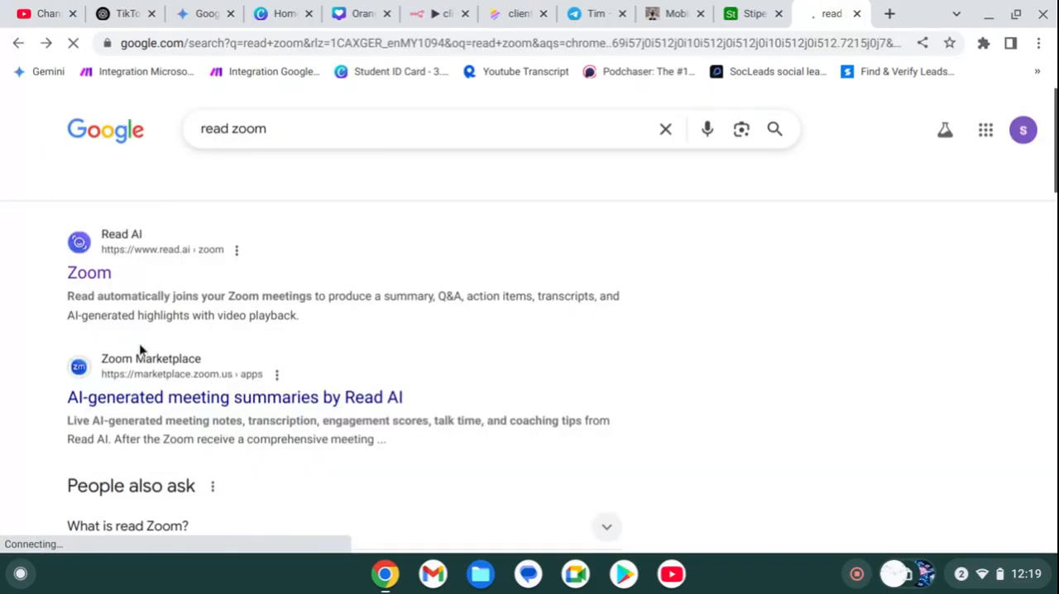
pyautogui.click(134, 398)
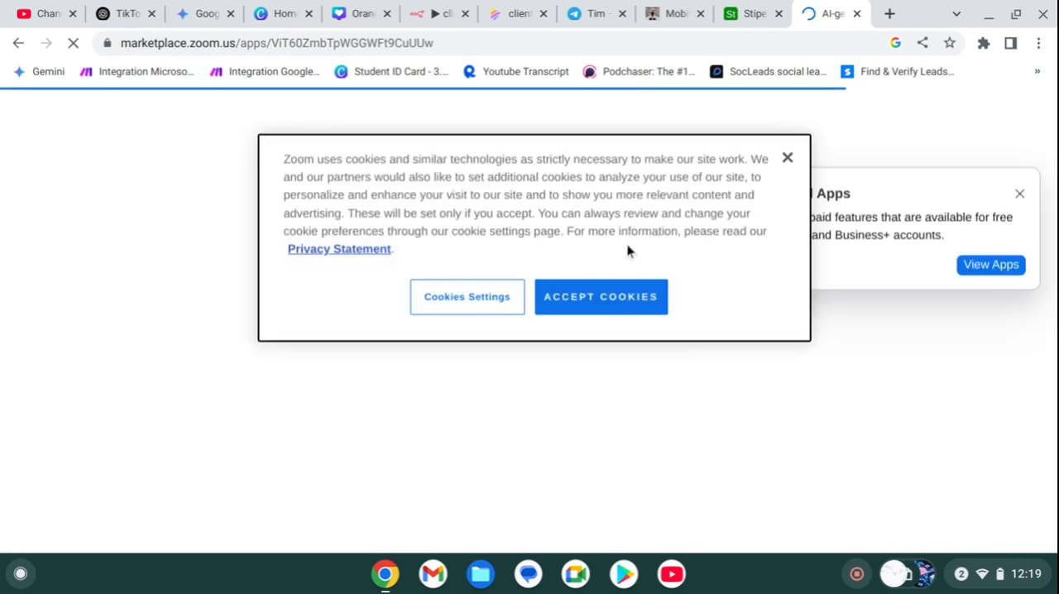
pyautogui.click(605, 303)
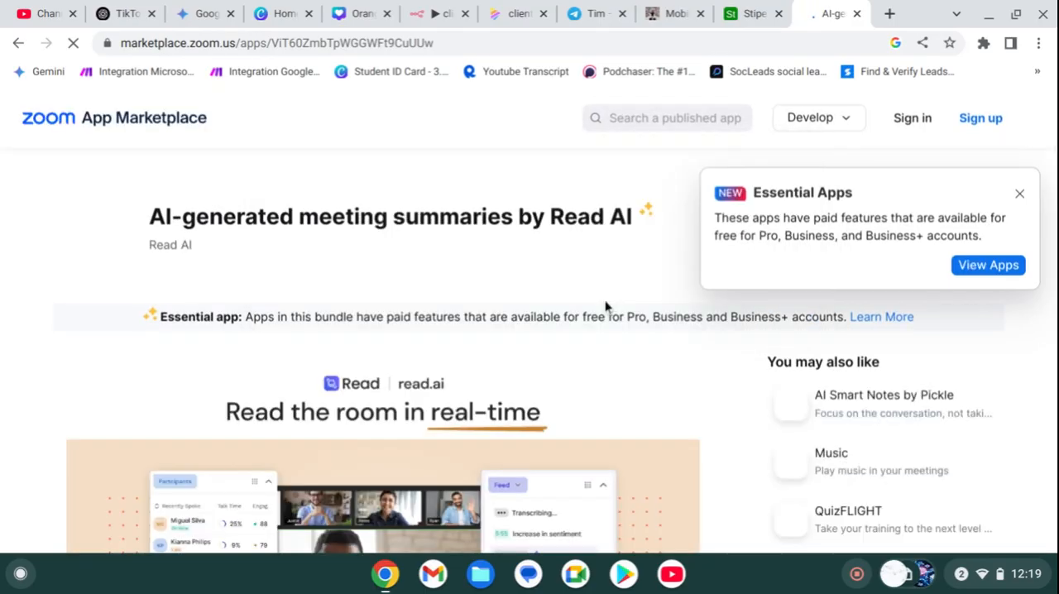
pyautogui.scroll(-3, 604, 306)
pyautogui.scroll(-9, 605, 306)
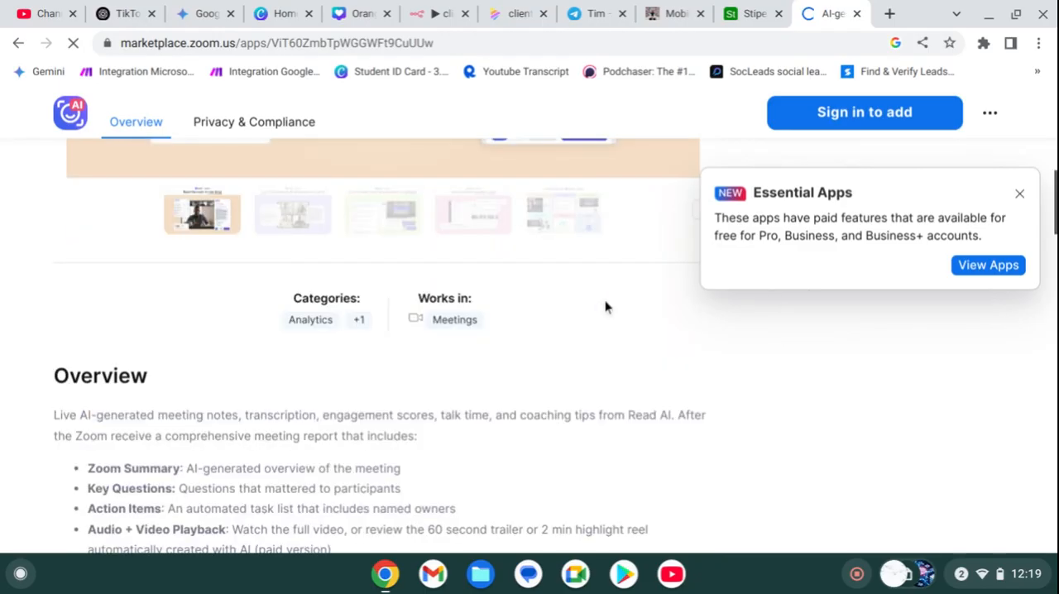
pyautogui.scroll(3, 605, 306)
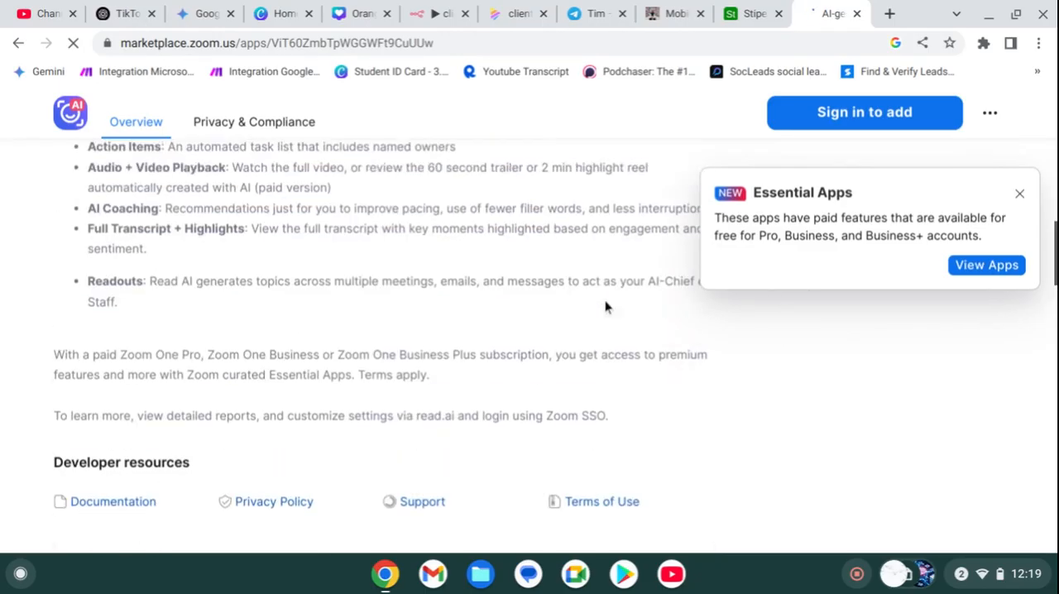
pyautogui.scroll(-6, 605, 307)
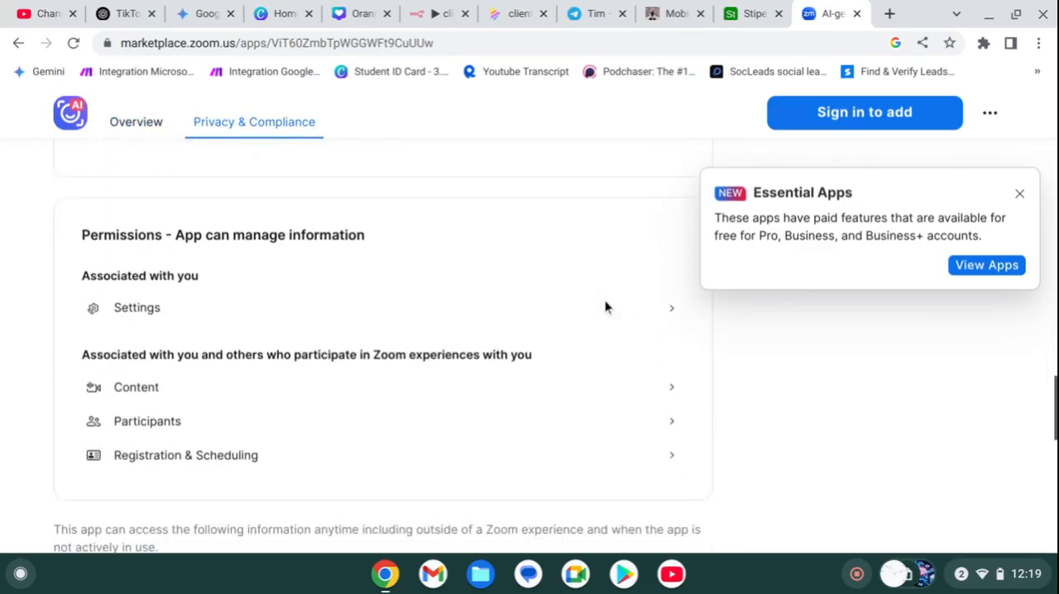
pyautogui.scroll(15, 605, 306)
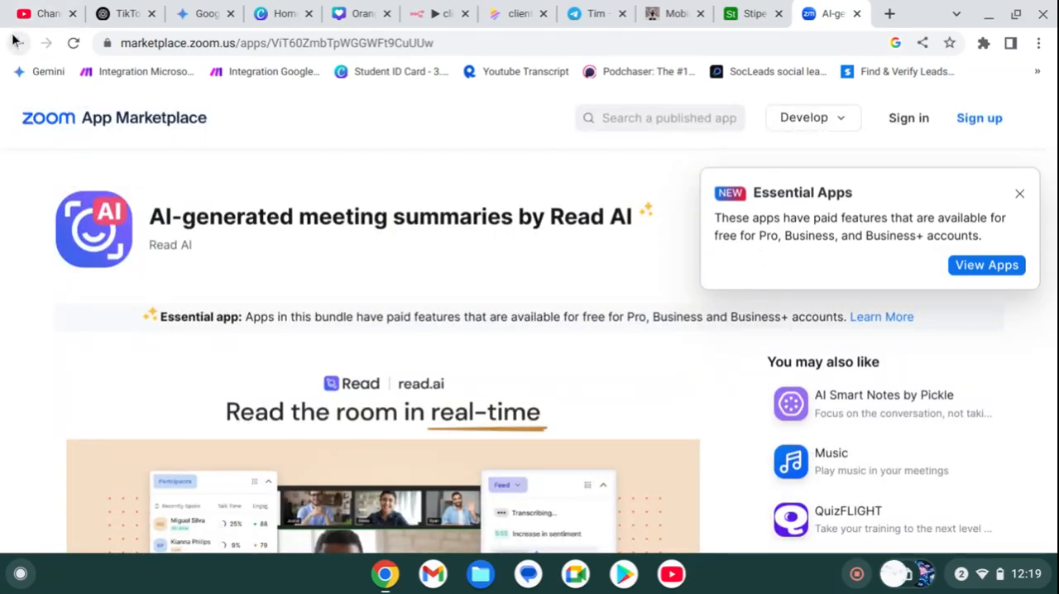
# Step: Return to Read AI's Zoom page through the search results and check the list of available integrations
pyautogui.click(15, 42)
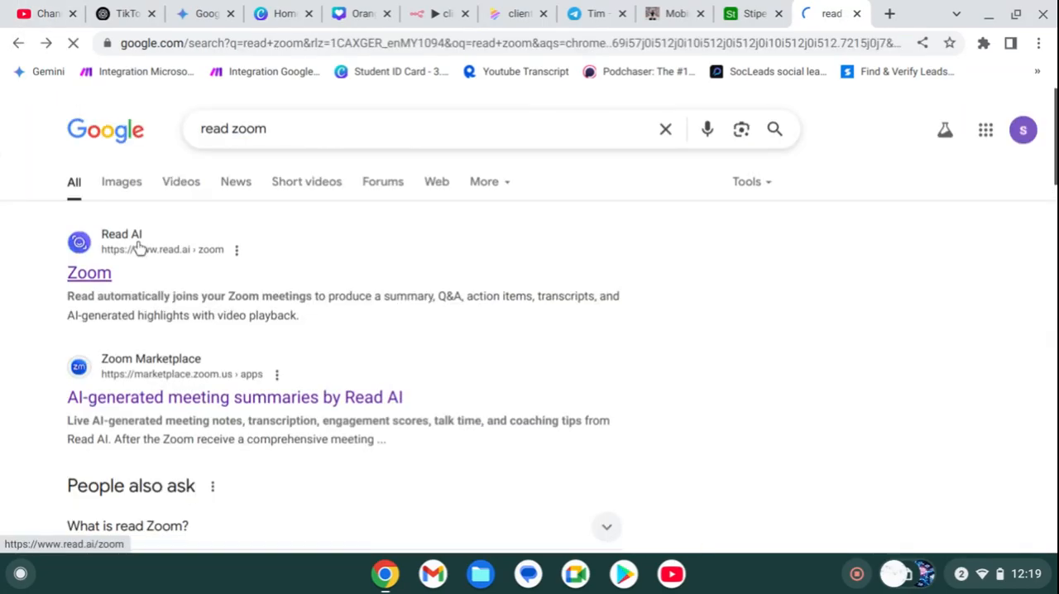
pyautogui.click(139, 246)
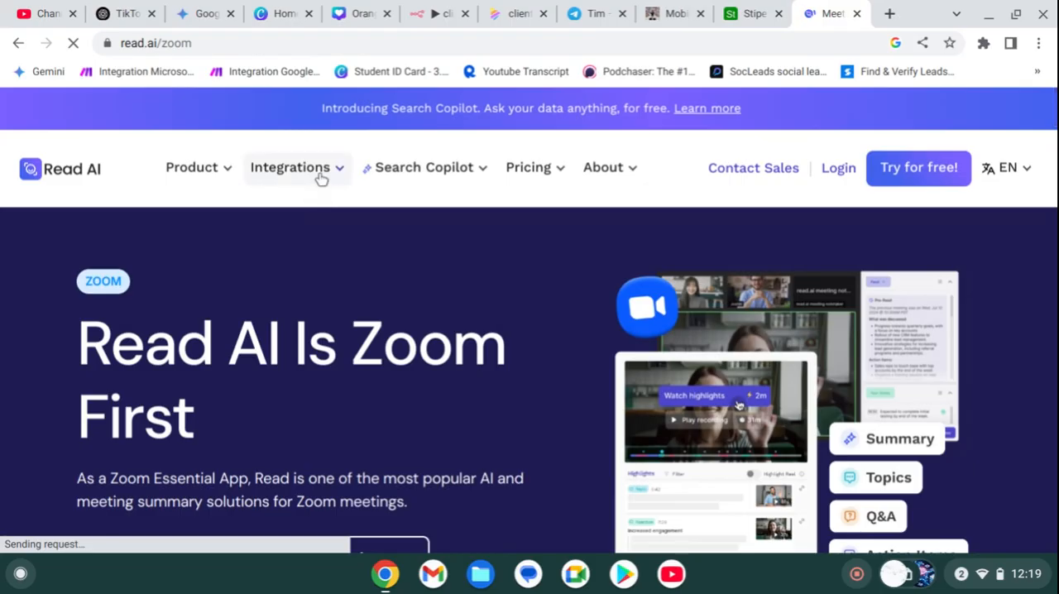
pyautogui.click(321, 176)
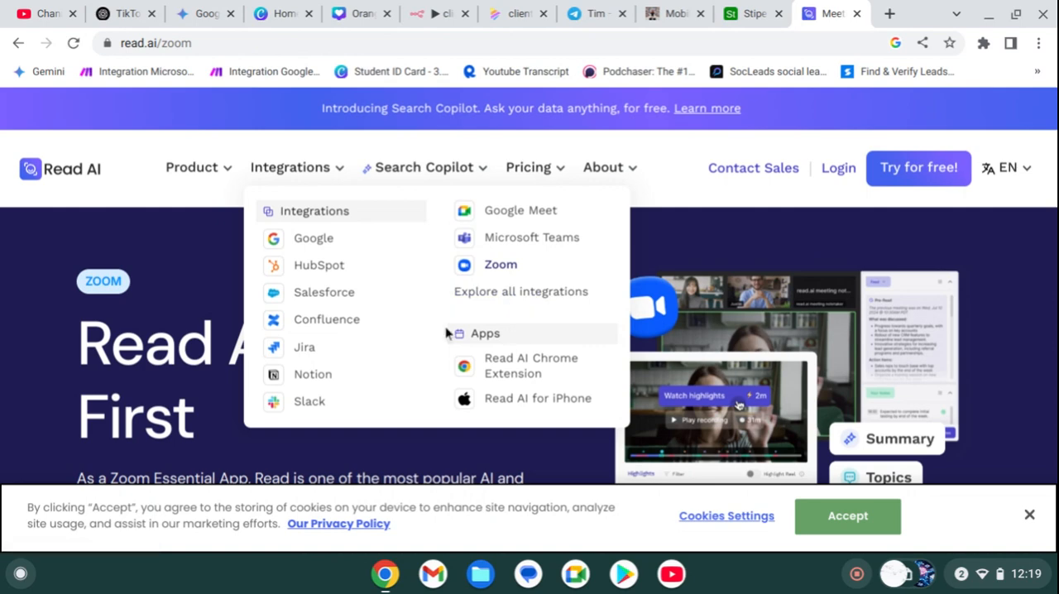
pyautogui.scroll(-5, 362, 308)
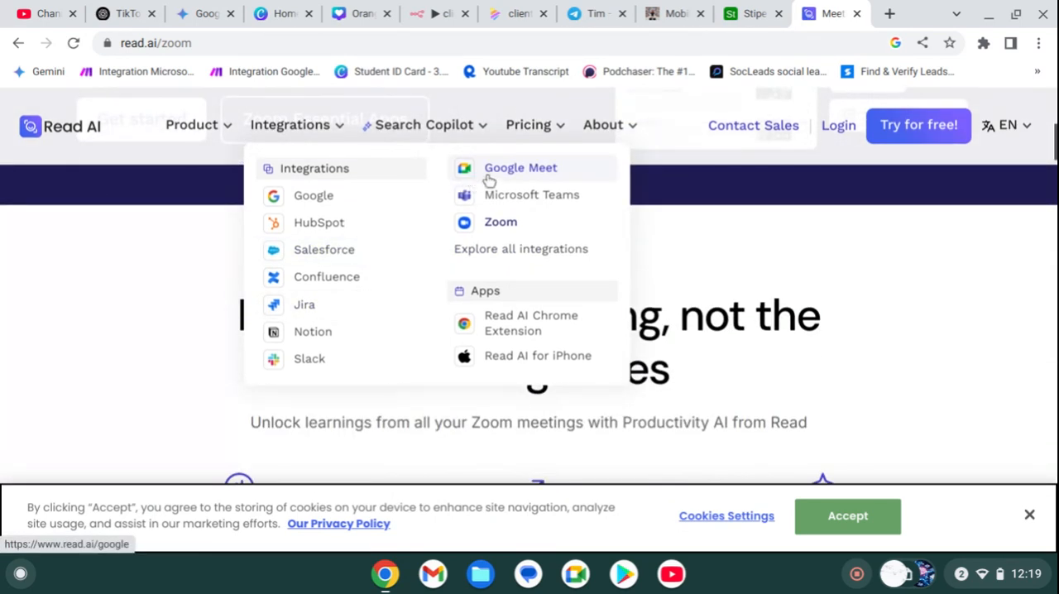
pyautogui.click(257, 40)
pyautogui.click(259, 42)
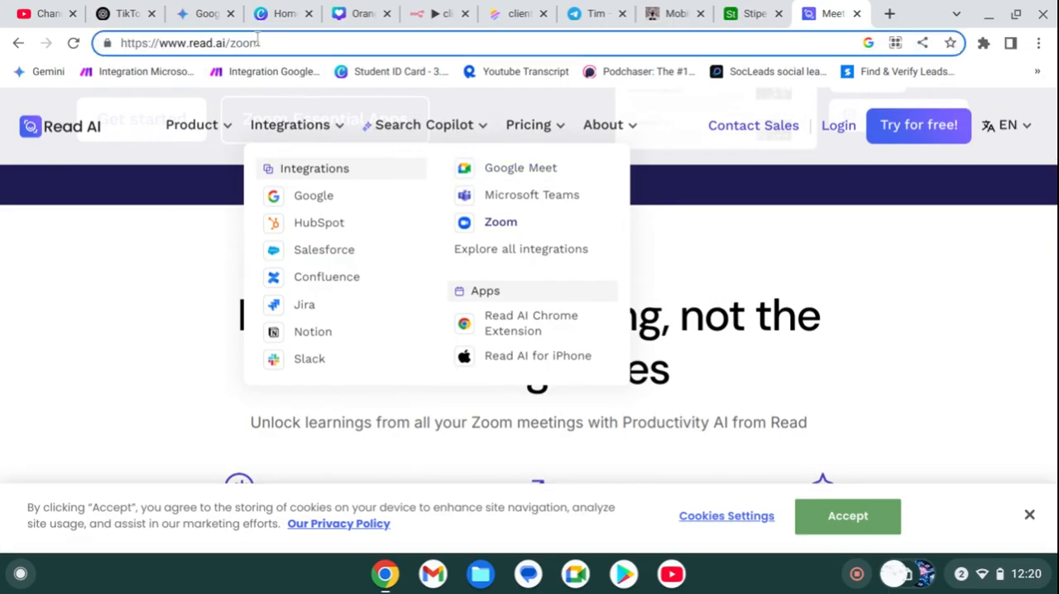
pyautogui.press('XF86PowerOff')
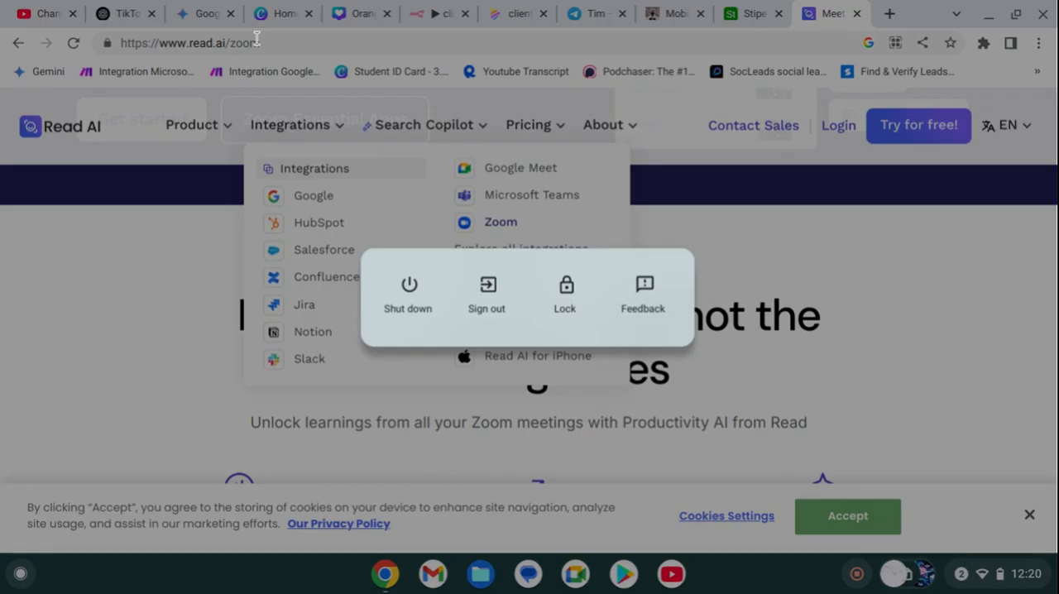
pyautogui.click(270, 47)
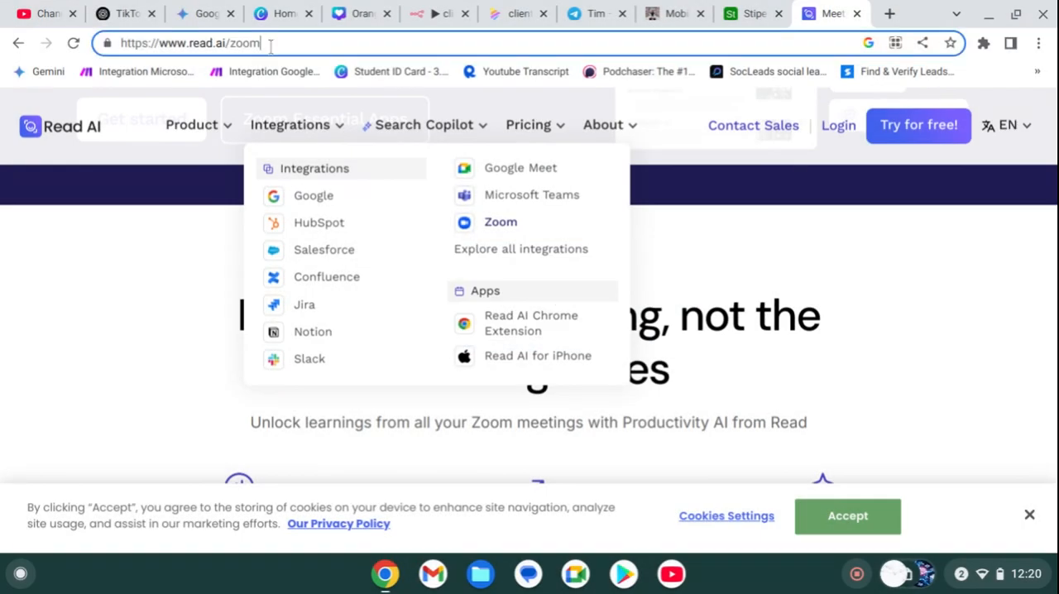
pyautogui.press('BackSpace')
pyautogui.press('BackSpace')
pyautogui.press('BackSpace')
pyautogui.press('BackSpace')
pyautogui.press('BackSpace')
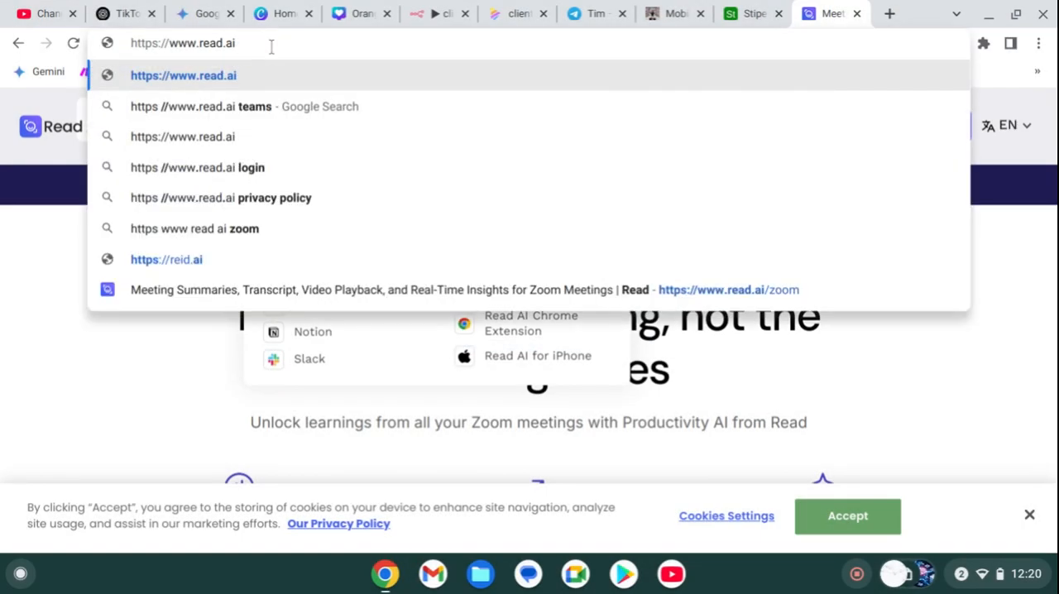
pyautogui.write('api')
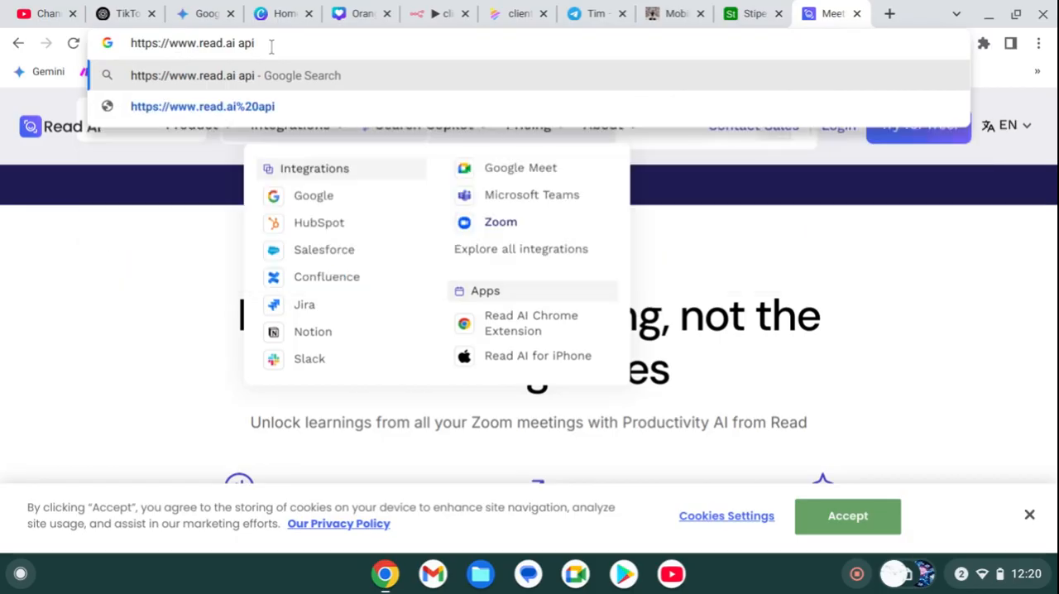
pyautogui.press('Return')
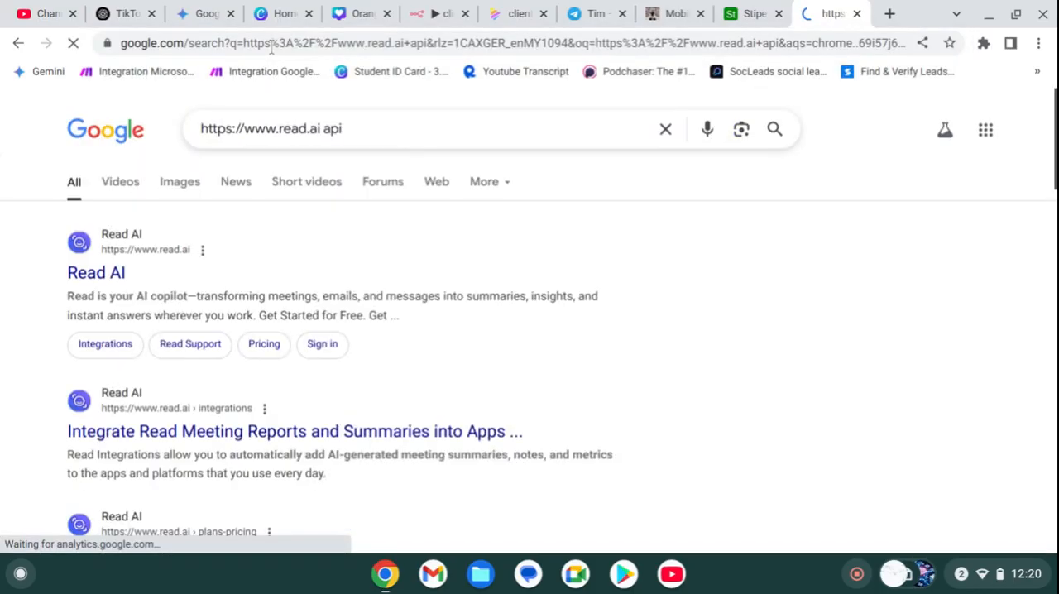
# Step: Open the Read AI integrations page from the search results, accept the cookies and look through the page
pyautogui.click(163, 441)
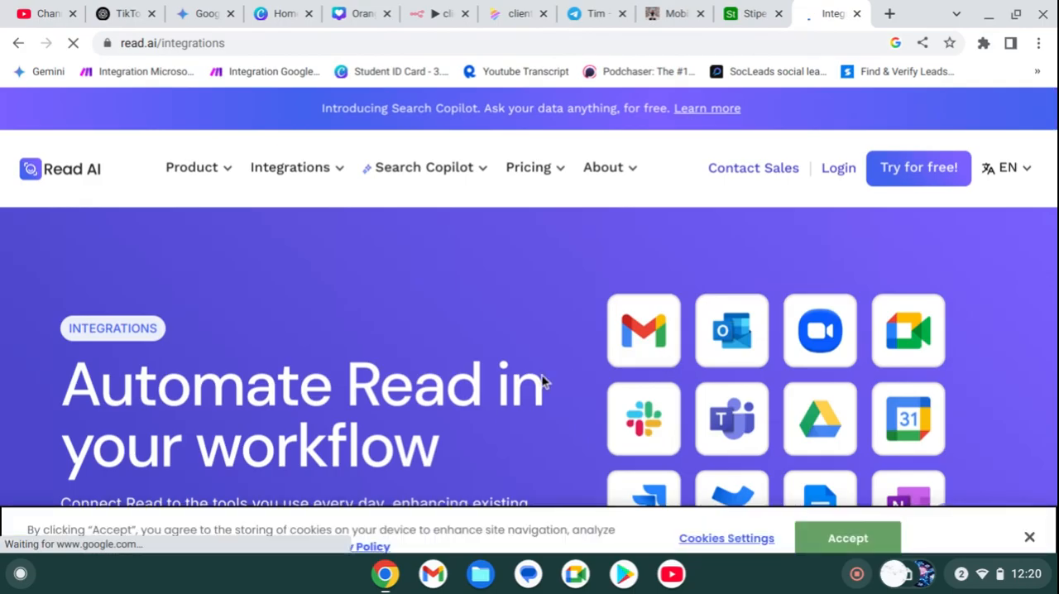
pyautogui.scroll(-2, 541, 376)
pyautogui.click(870, 526)
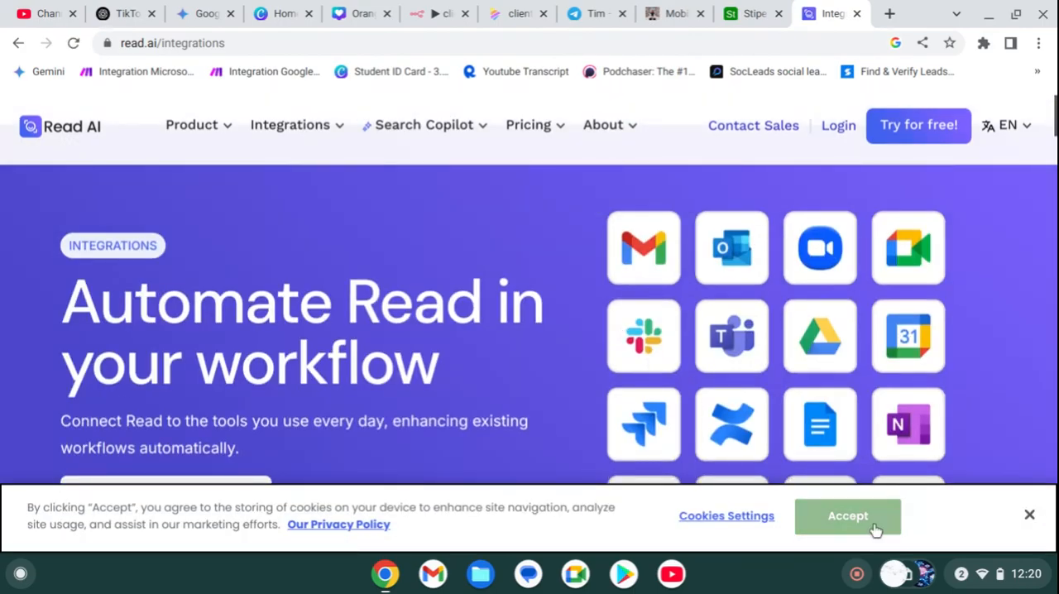
pyautogui.scroll(-10, 616, 422)
pyautogui.scroll(4, 613, 420)
pyautogui.scroll(-10, 613, 420)
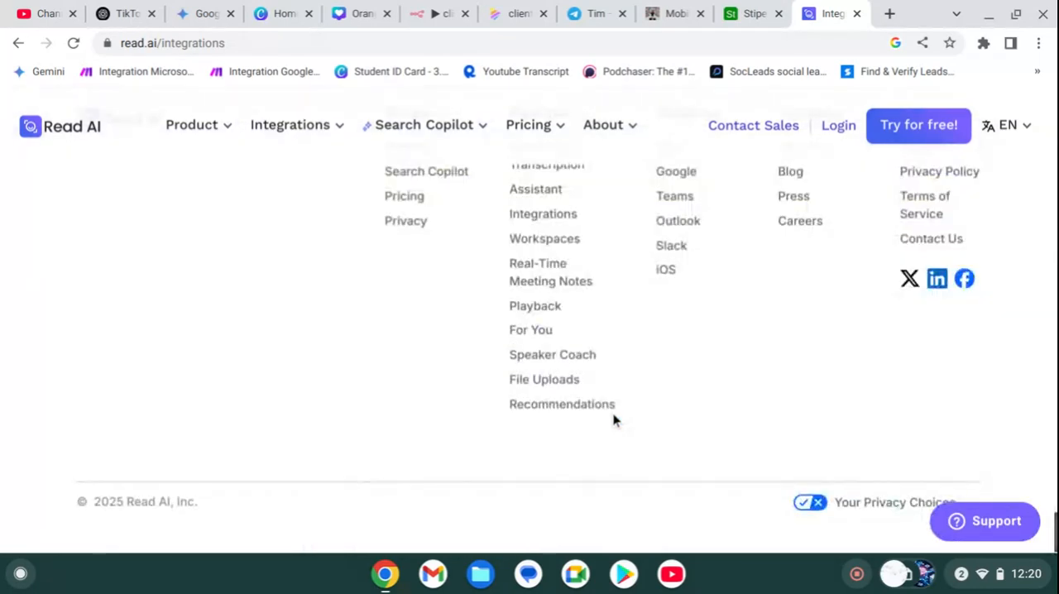
pyautogui.scroll(4, 613, 418)
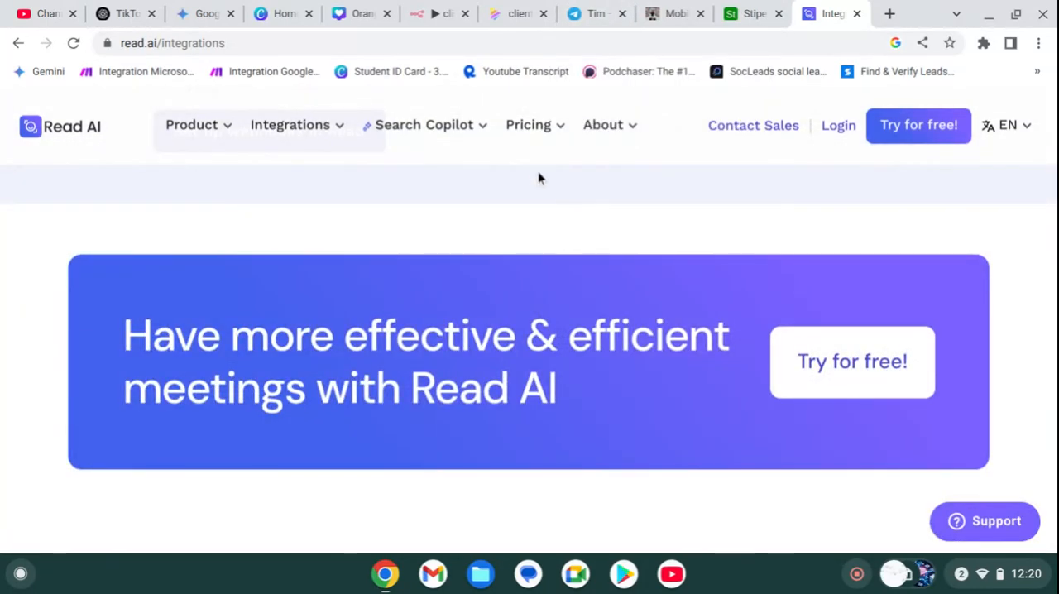
# Step: Open Read AI's Plans & Pricing page and compare the features and prices of the Free, Pro and Enterprise plans
pyautogui.moveTo(533, 136)
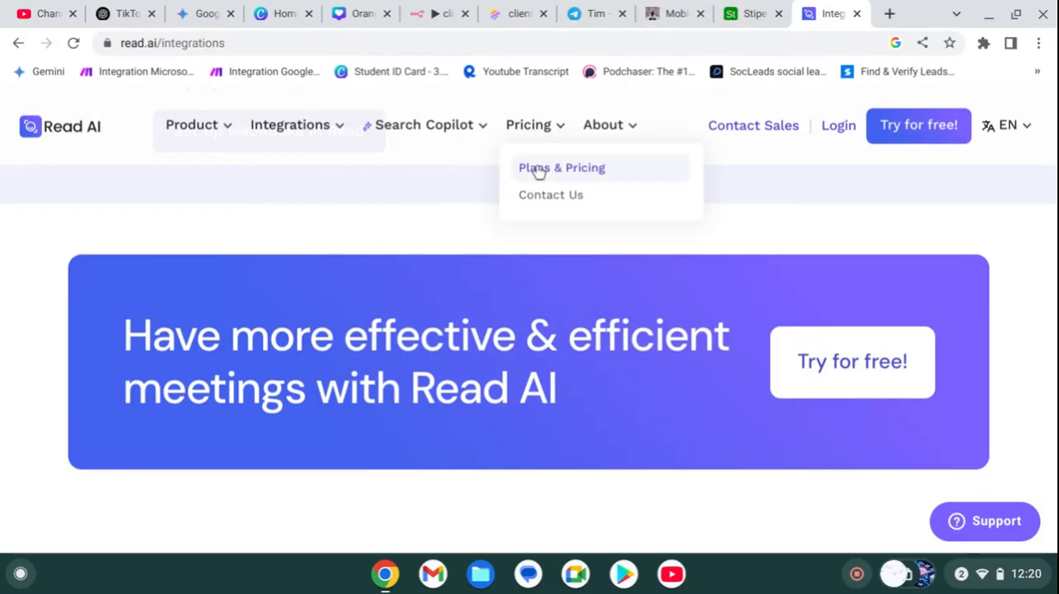
pyautogui.click(538, 169)
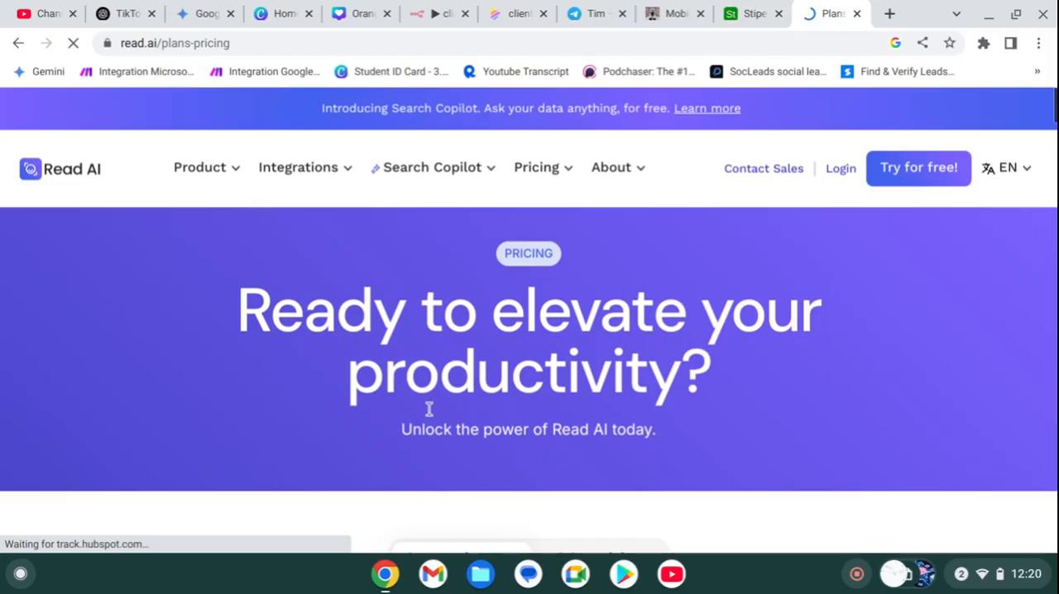
pyautogui.scroll(-6, 429, 409)
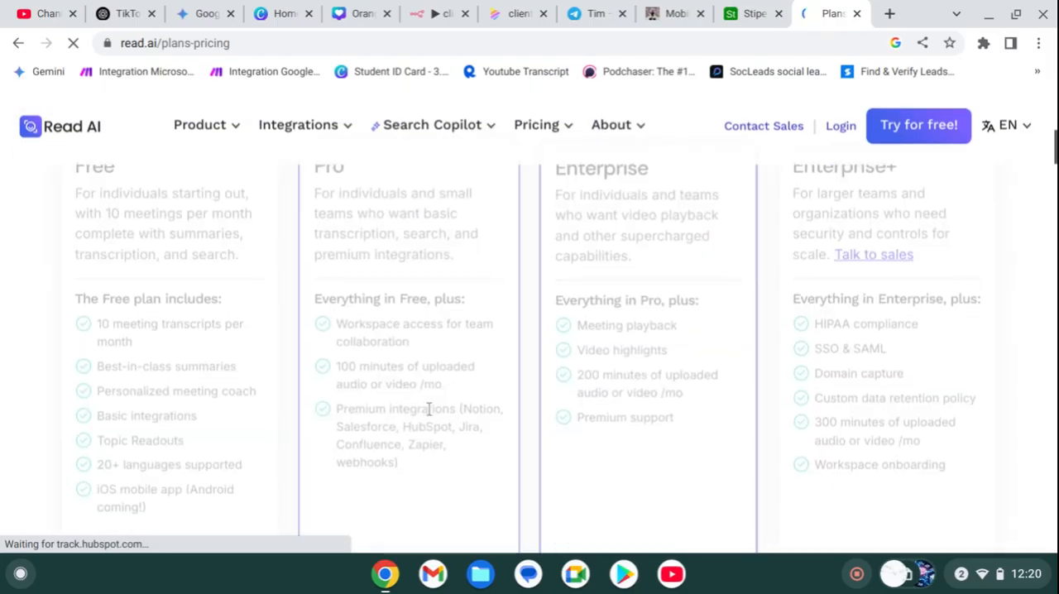
pyautogui.doubleClick(95, 267)
pyautogui.scroll(-8, 460, 287)
pyautogui.scroll(-1, 461, 285)
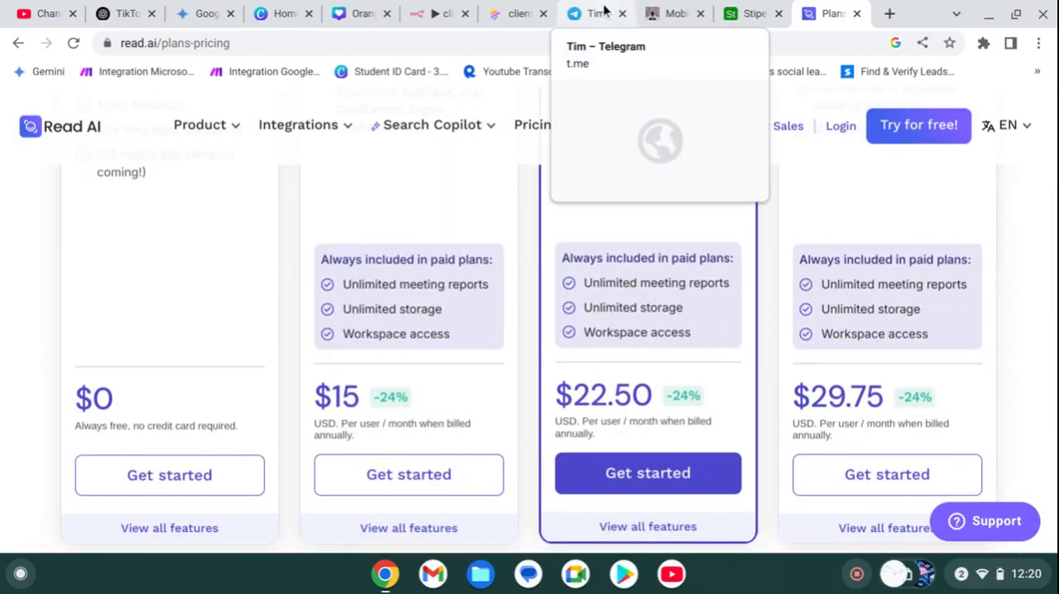
pyautogui.scroll(6, 461, 485)
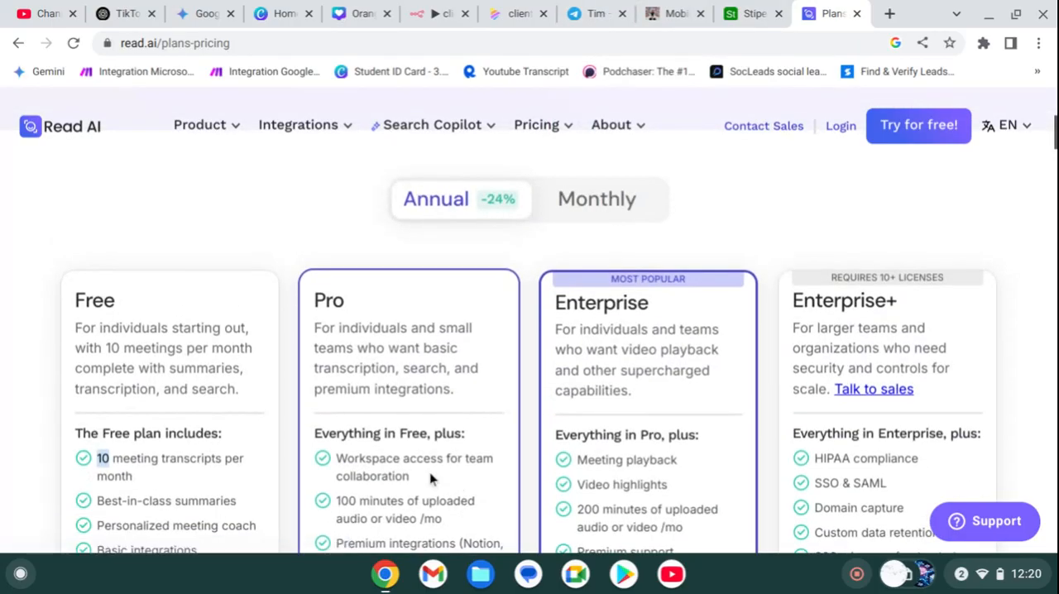
# Step: Switch to the Napkin client requirements page and review the Post-Zoom Consultation Process diagram
pyautogui.click(592, 14)
pyautogui.click(658, 13)
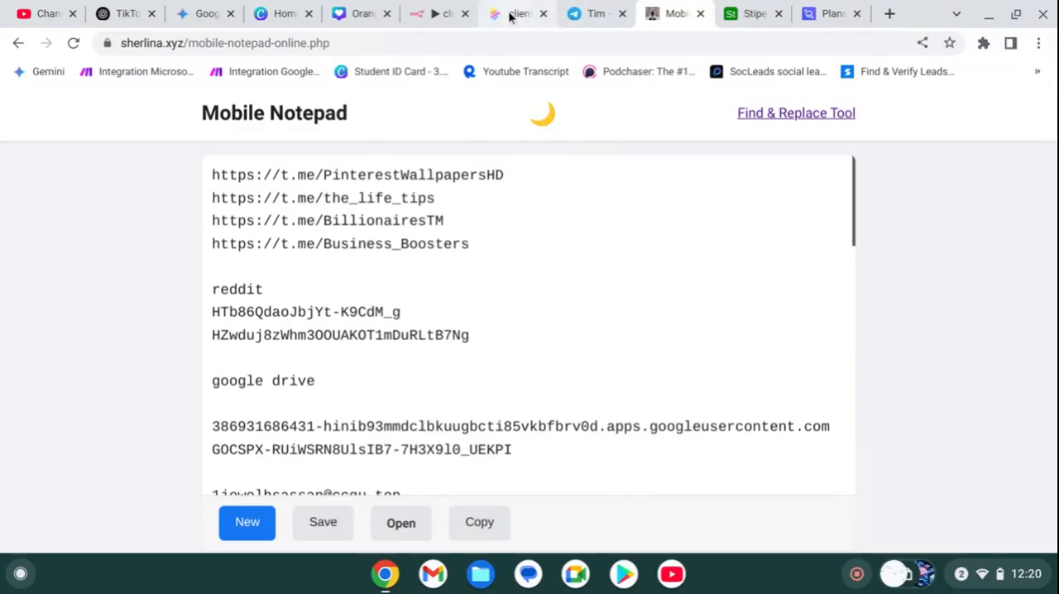
pyautogui.click(442, 12)
pyautogui.click(504, 13)
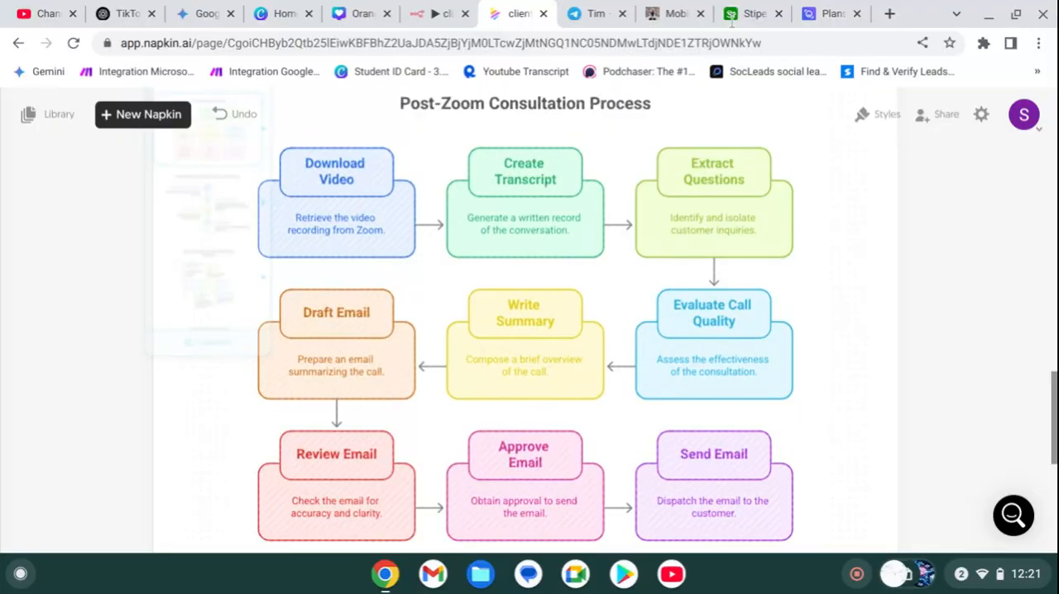
# Step: Return to the Read AI pricing page and examine the plan prices and the feature comparison table
pyautogui.click(830, 13)
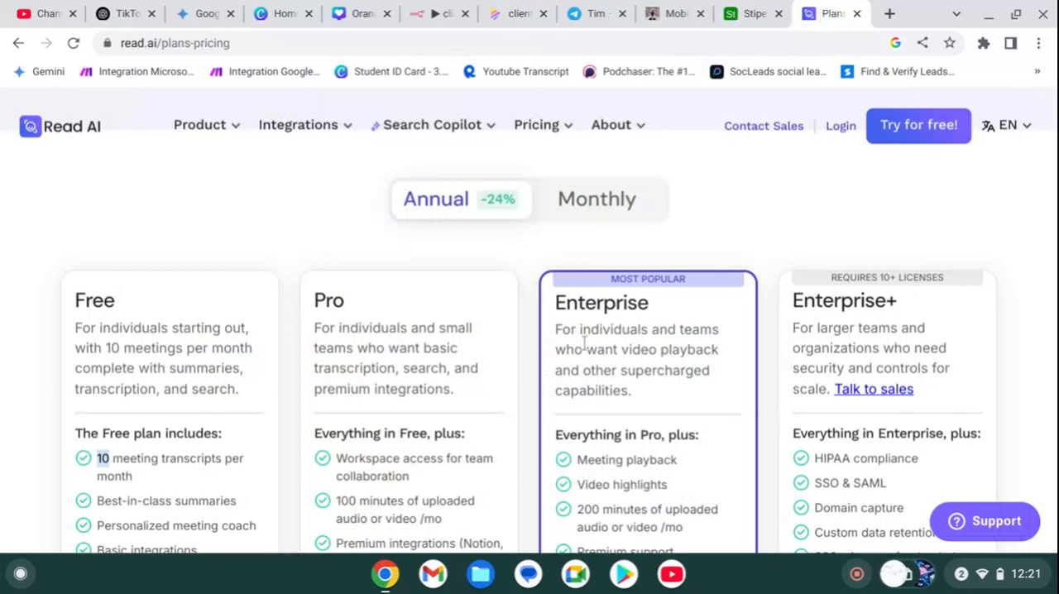
pyautogui.scroll(-8, 399, 358)
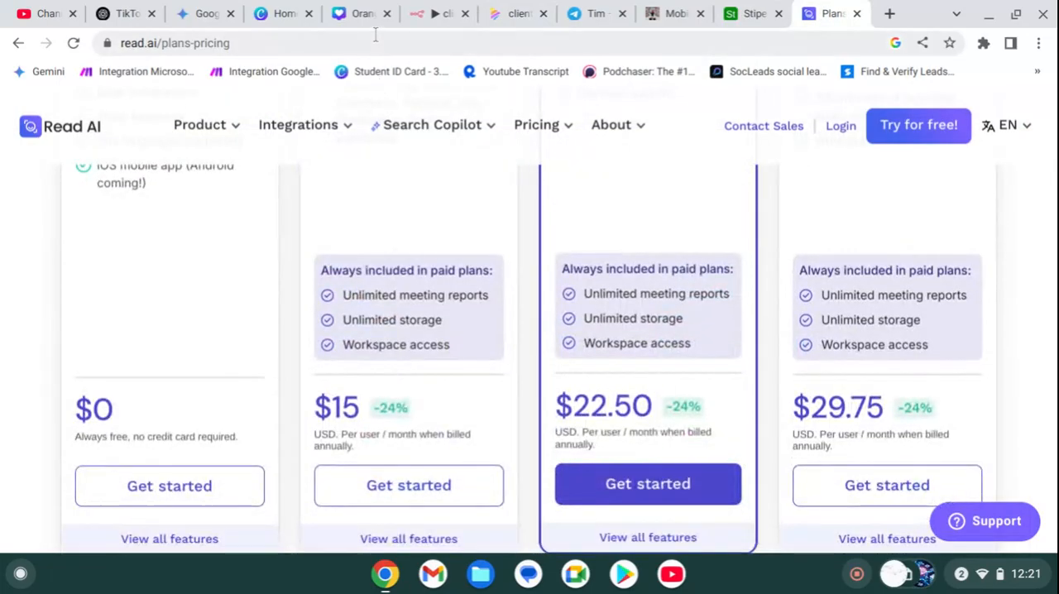
pyautogui.scroll(-10, 385, 264)
pyautogui.scroll(-10, 385, 269)
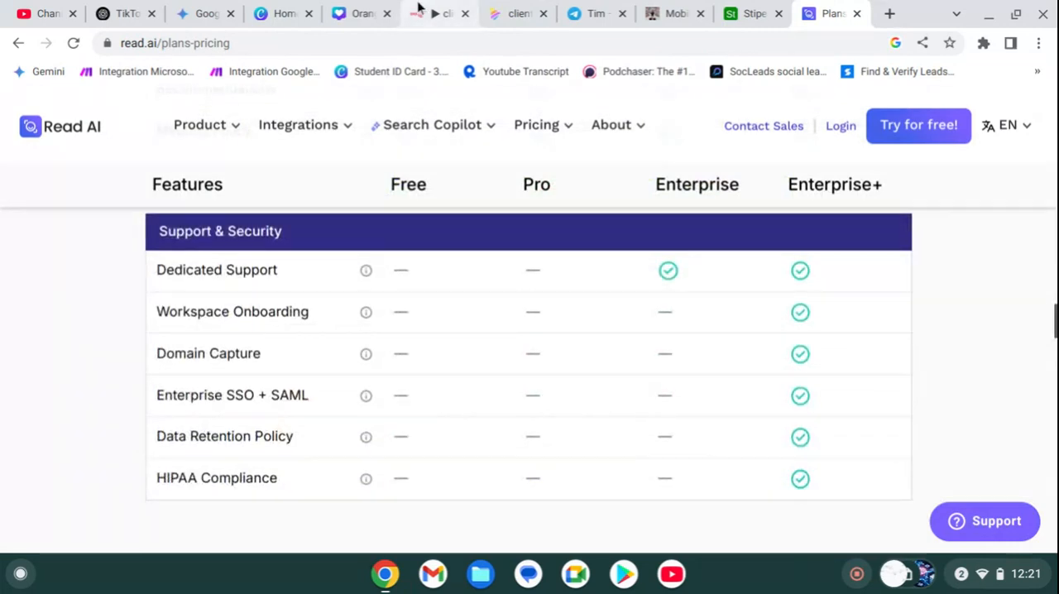
# Step: Switch back to the n8n clients workflow and review its nodes from the Stripe Trigger to the AI Agent branch
pyautogui.click(418, 8)
pyautogui.scroll(-5, 593, 438)
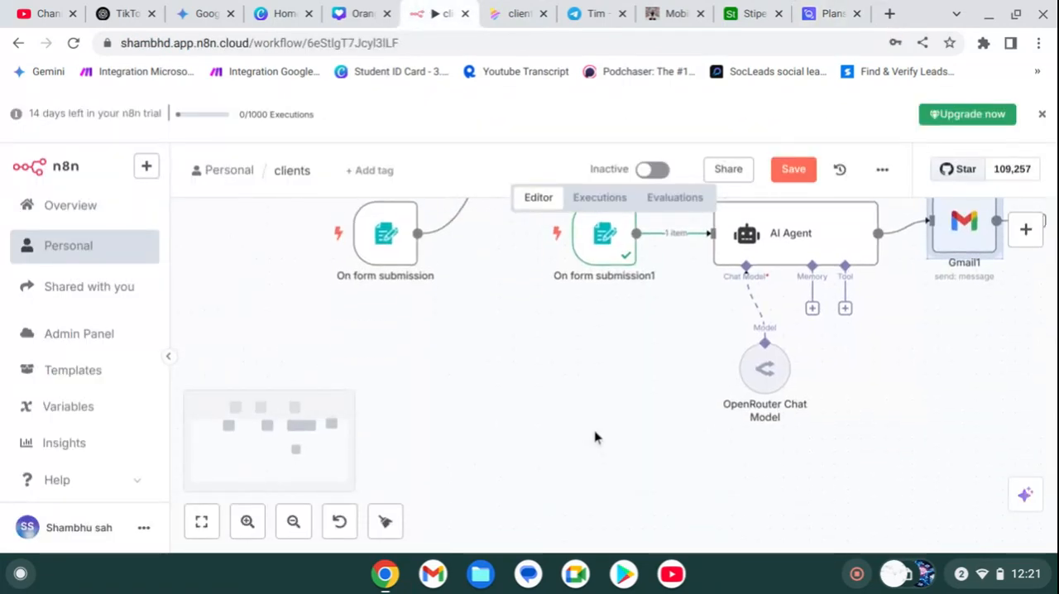
pyautogui.scroll(4, 594, 437)
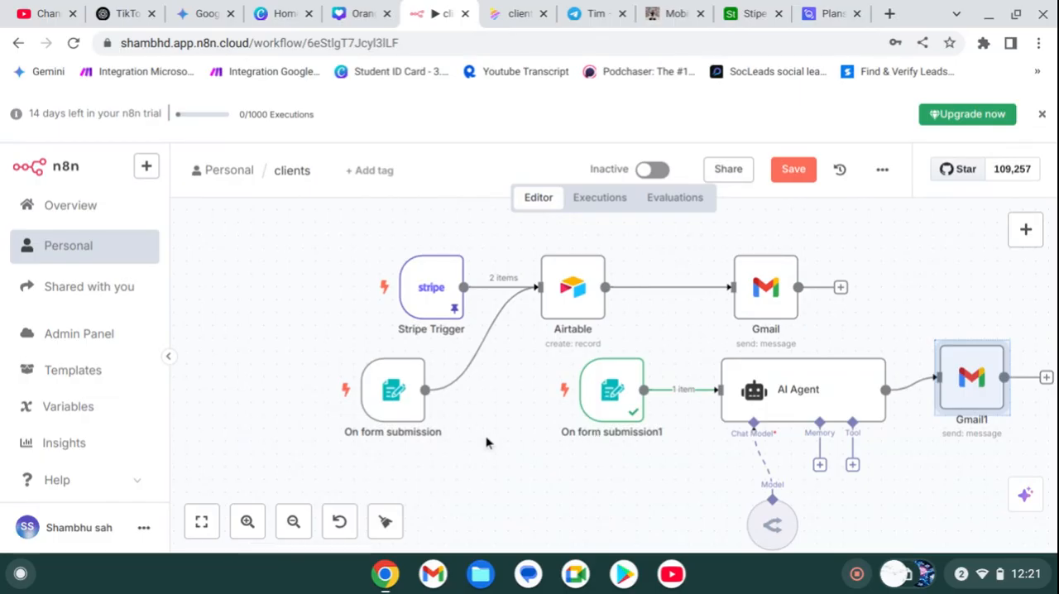
pyautogui.scroll(-2, 484, 450)
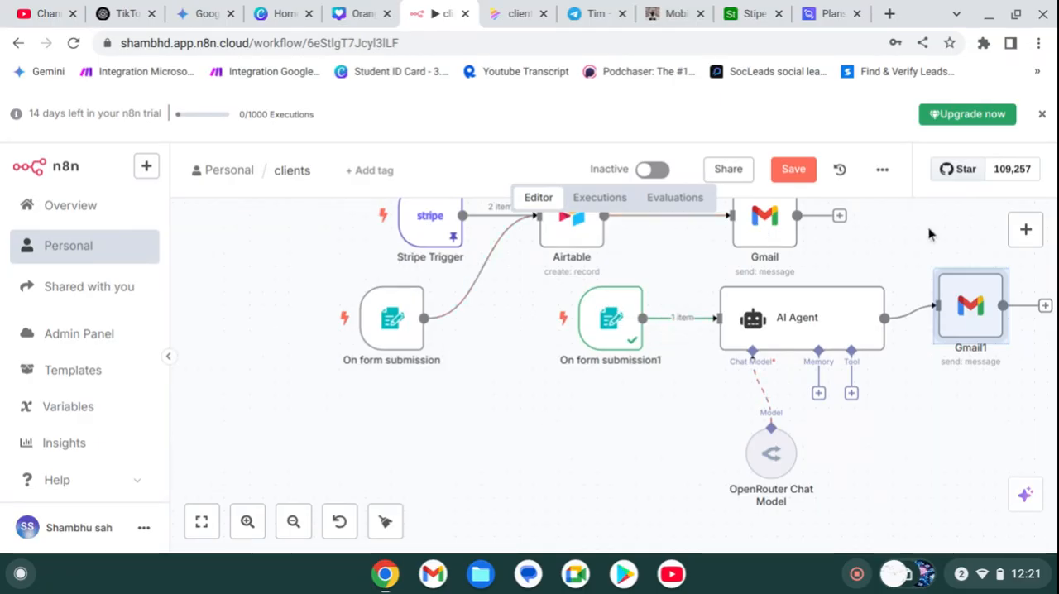
# Step: Add a Google Docs node with the Get a document action to the clients workflow
pyautogui.click(1026, 230)
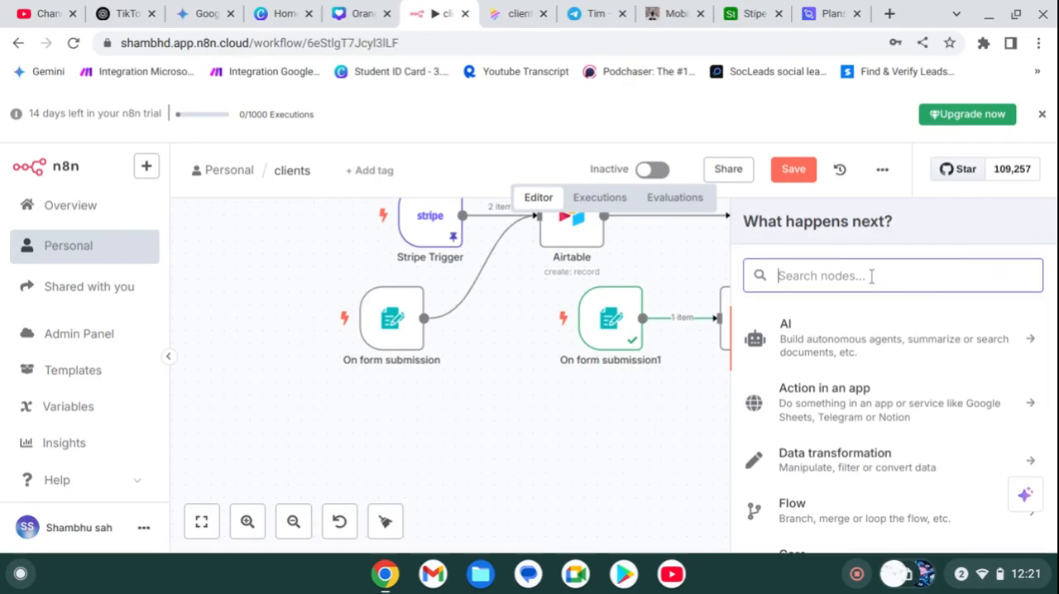
pyautogui.write('docs')
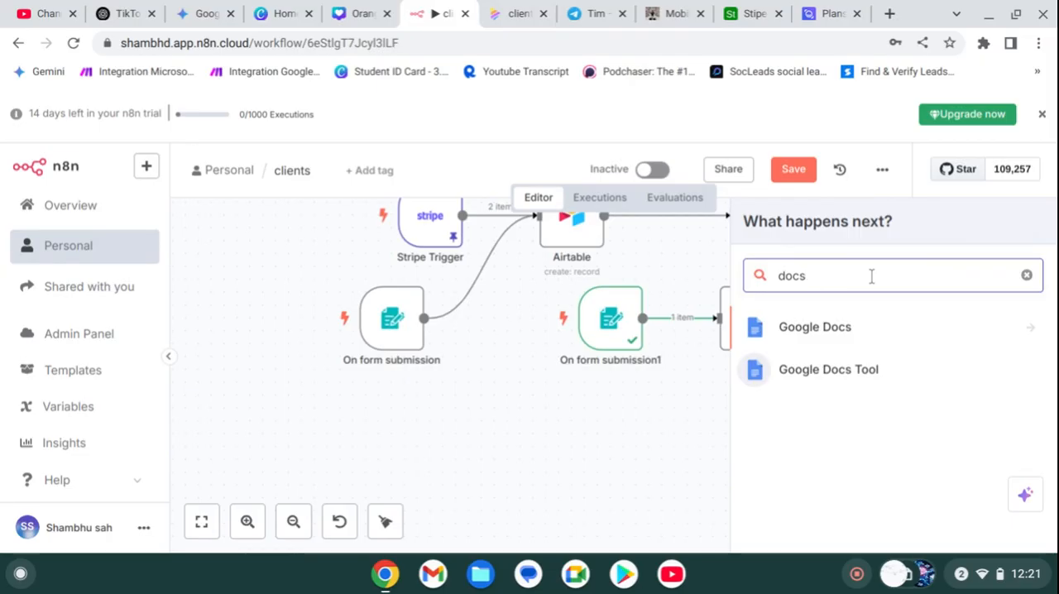
pyautogui.click(857, 326)
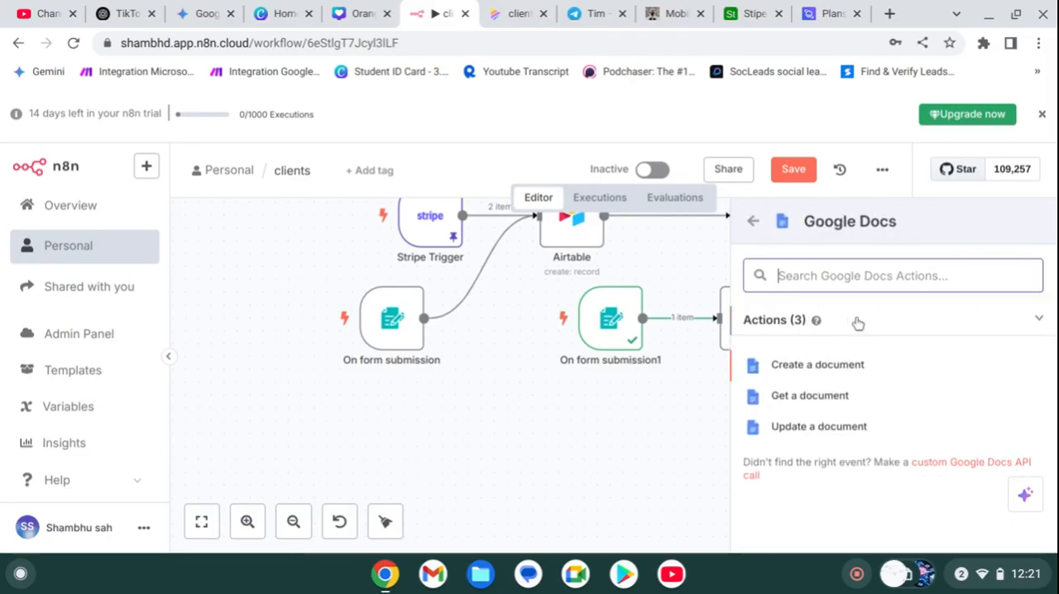
pyautogui.click(802, 395)
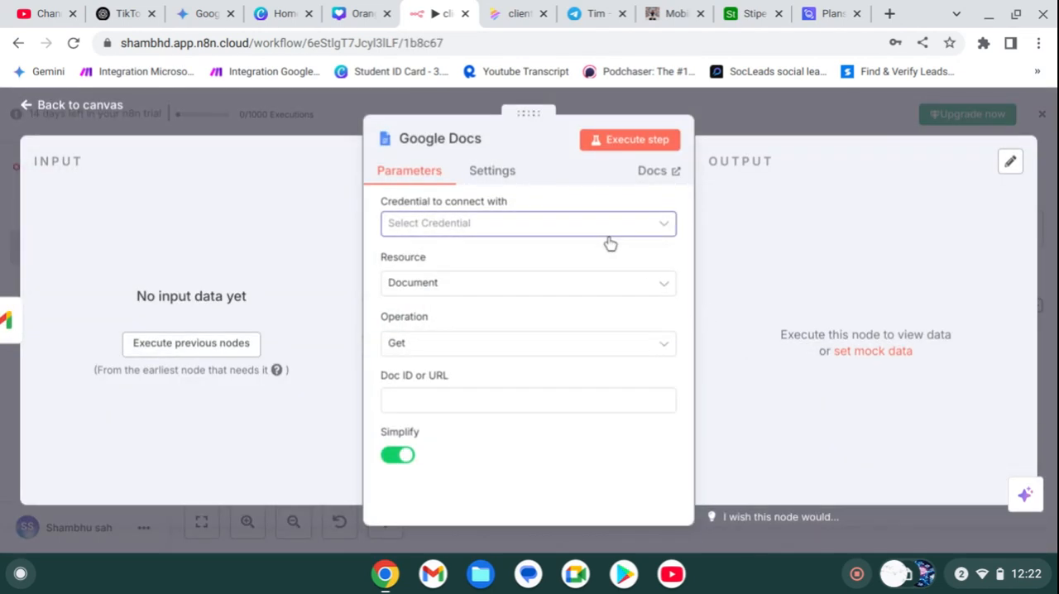
# Step: Examine the connection fields for a new Google Docs OAuth2 credential, closing the form without connecting, and return to the canvas
pyautogui.click(605, 235)
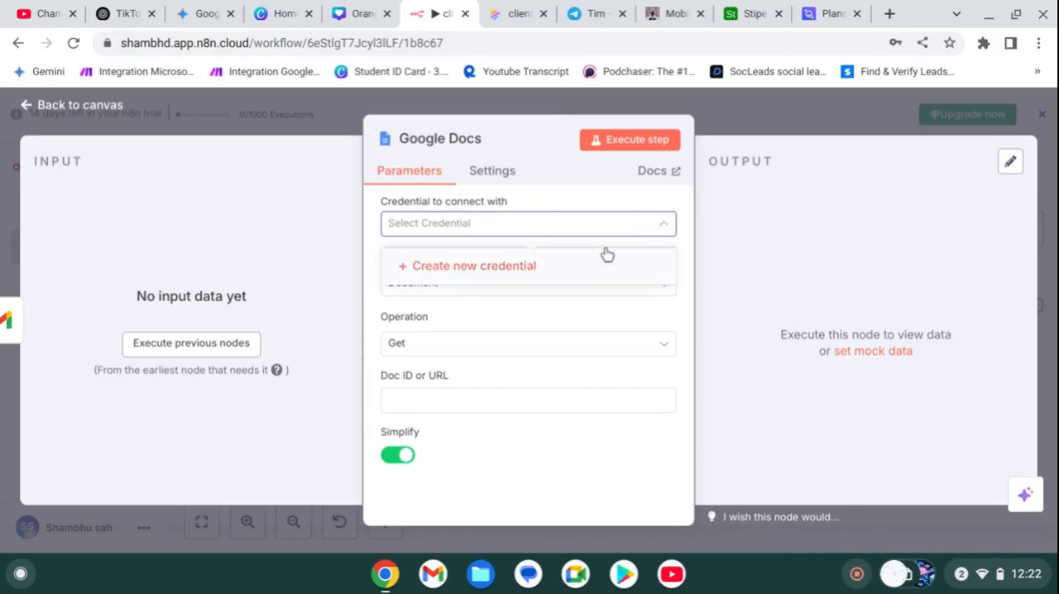
pyautogui.click(607, 257)
pyautogui.scroll(-2, 577, 302)
pyautogui.scroll(-3, 579, 305)
pyautogui.scroll(4, 579, 305)
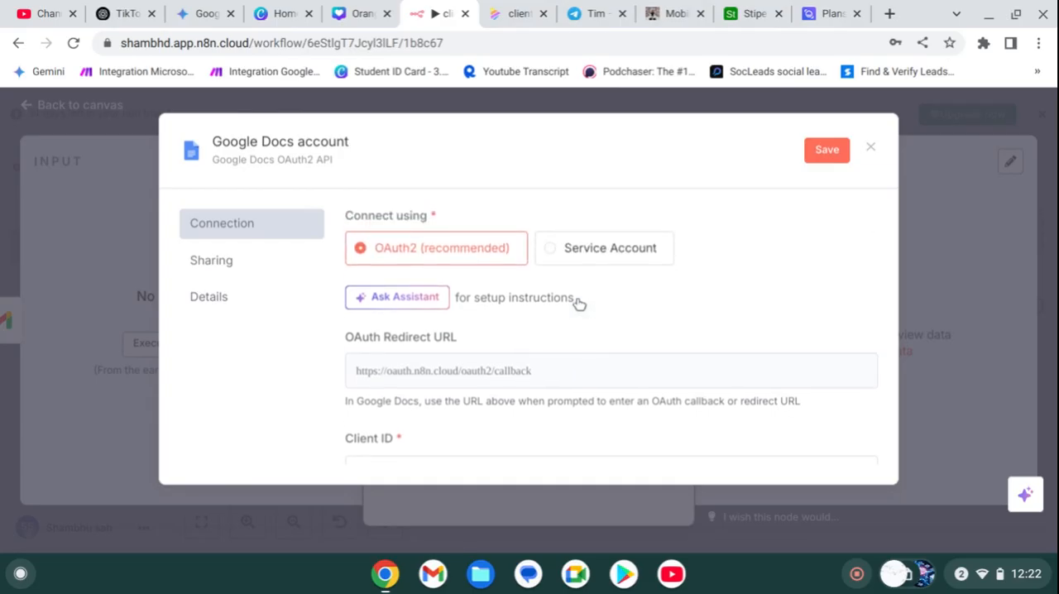
pyautogui.scroll(-3, 579, 303)
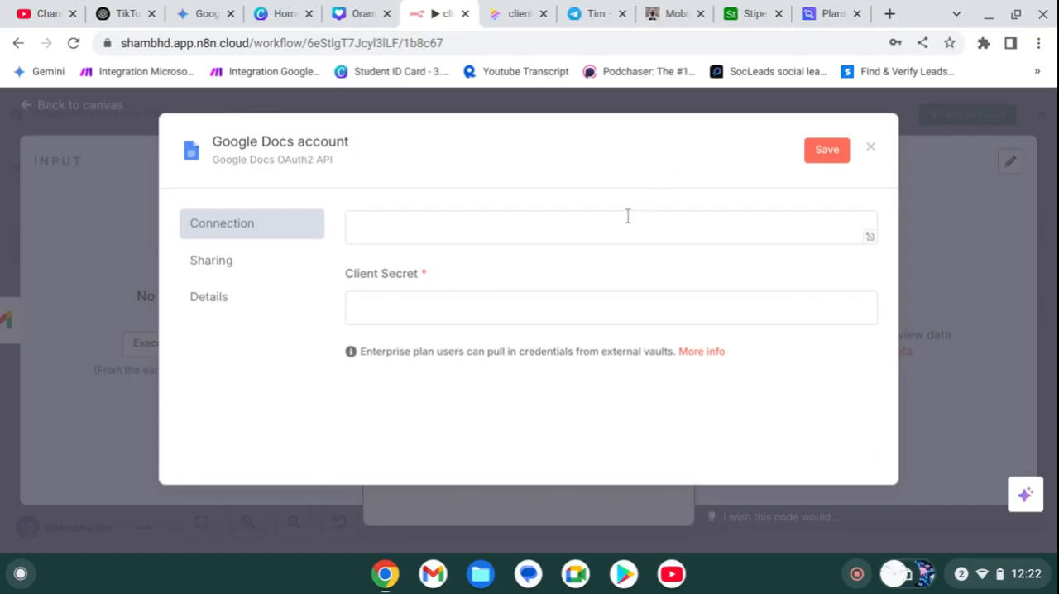
pyautogui.scroll(4, 628, 216)
pyautogui.scroll(5, 627, 216)
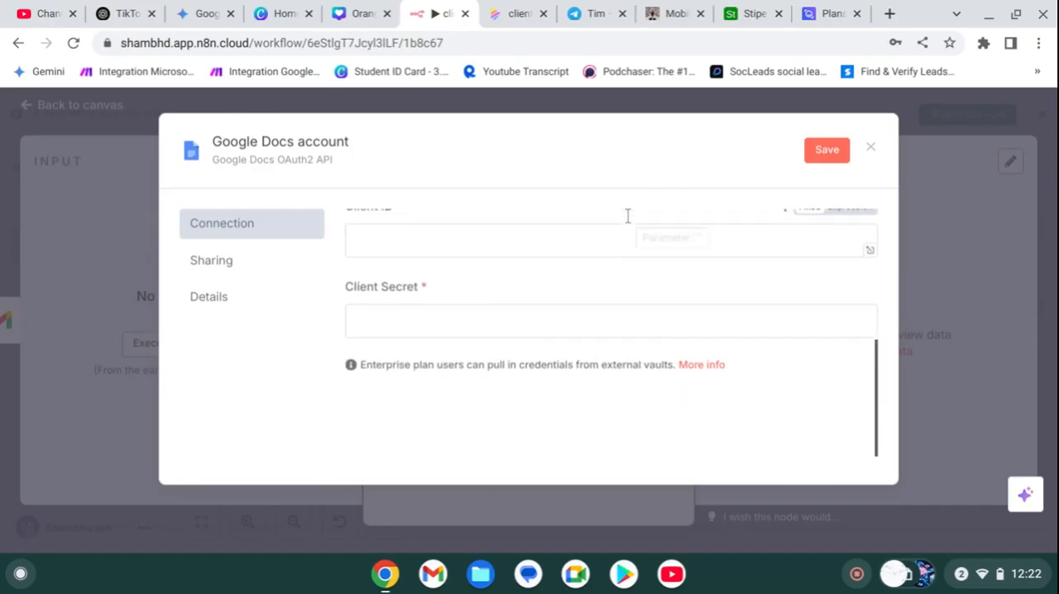
pyautogui.click(573, 106)
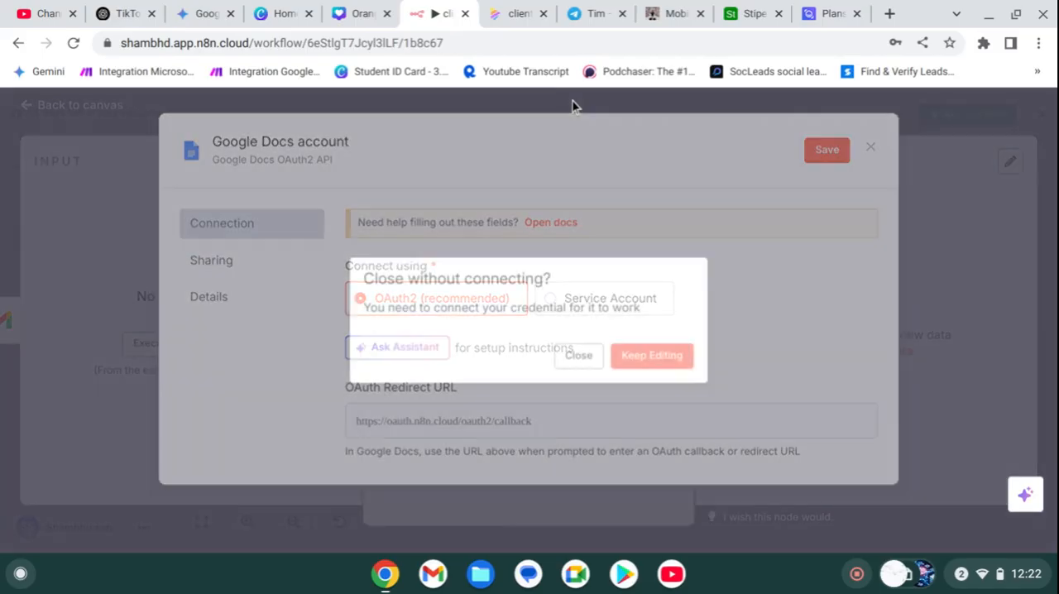
pyautogui.click(596, 356)
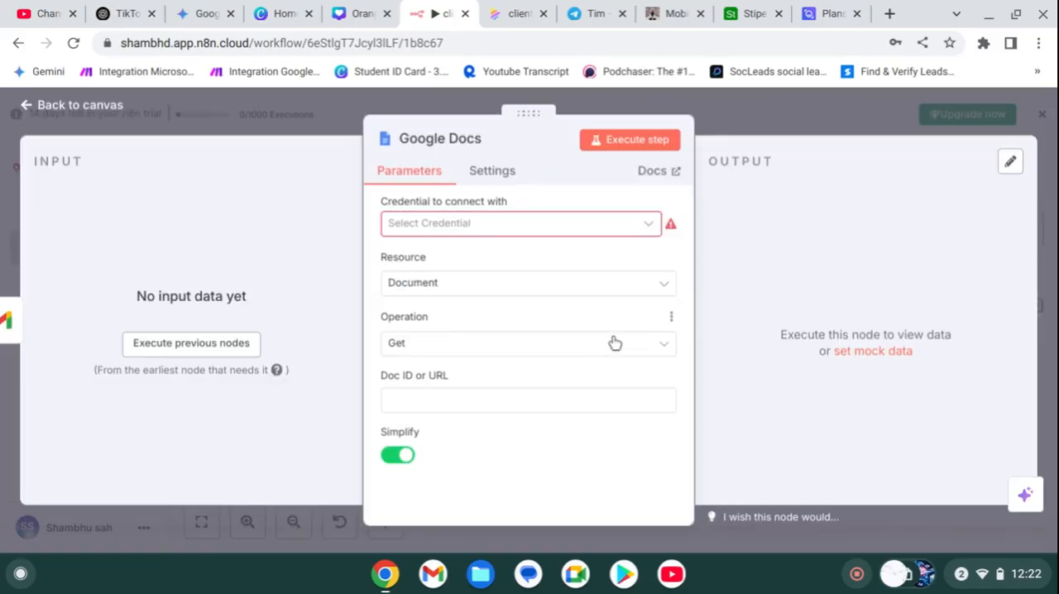
pyautogui.click(712, 115)
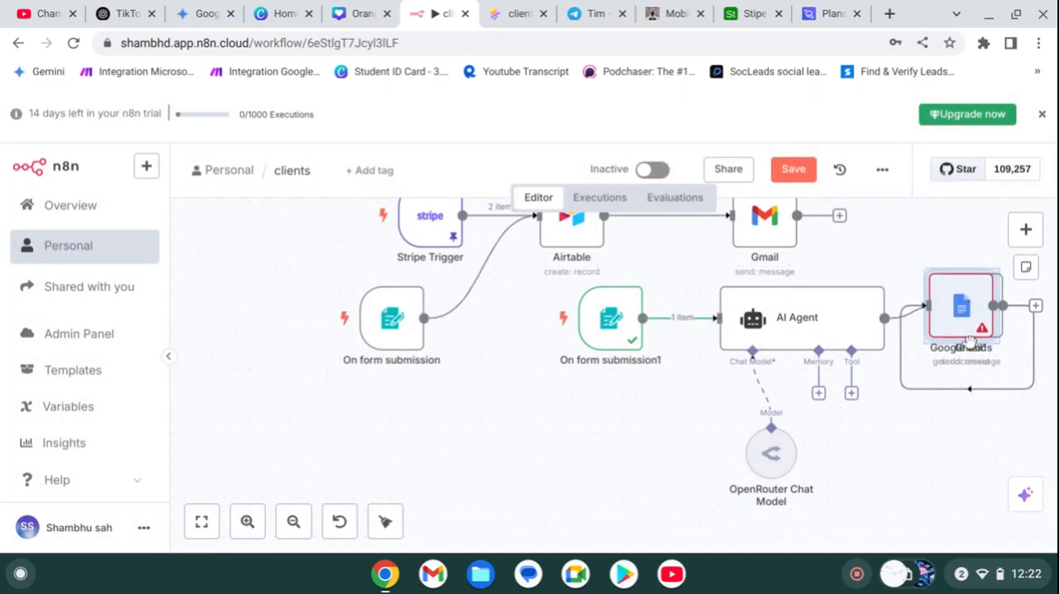
# Step: Delete the connection from Gmail1 to the Google Docs node and place that node in a separate row below On form submission
pyautogui.moveTo(943, 356); pyautogui.dragTo(937, 495)
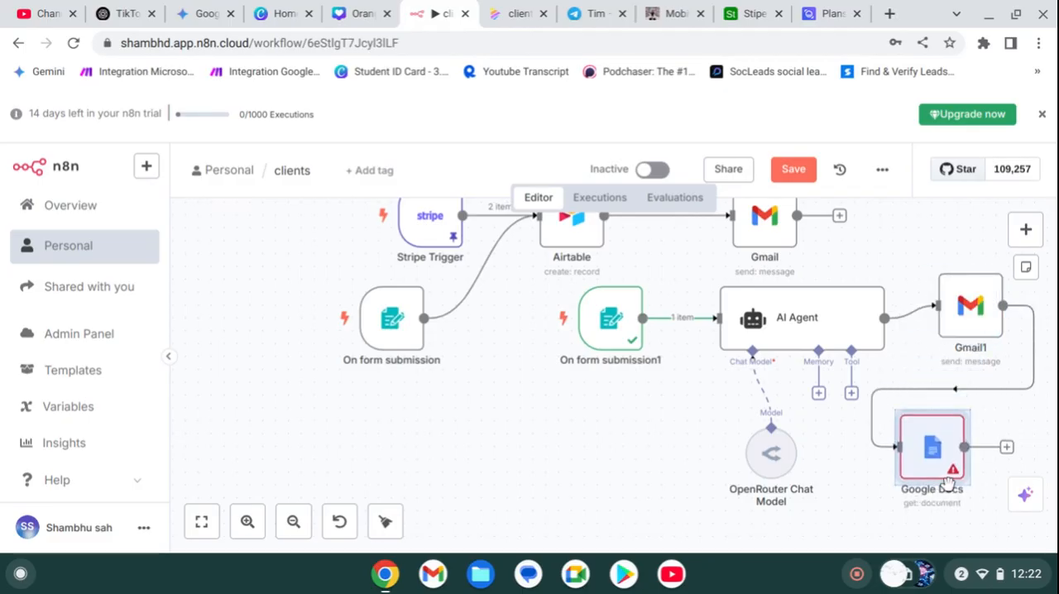
pyautogui.moveTo(952, 394)
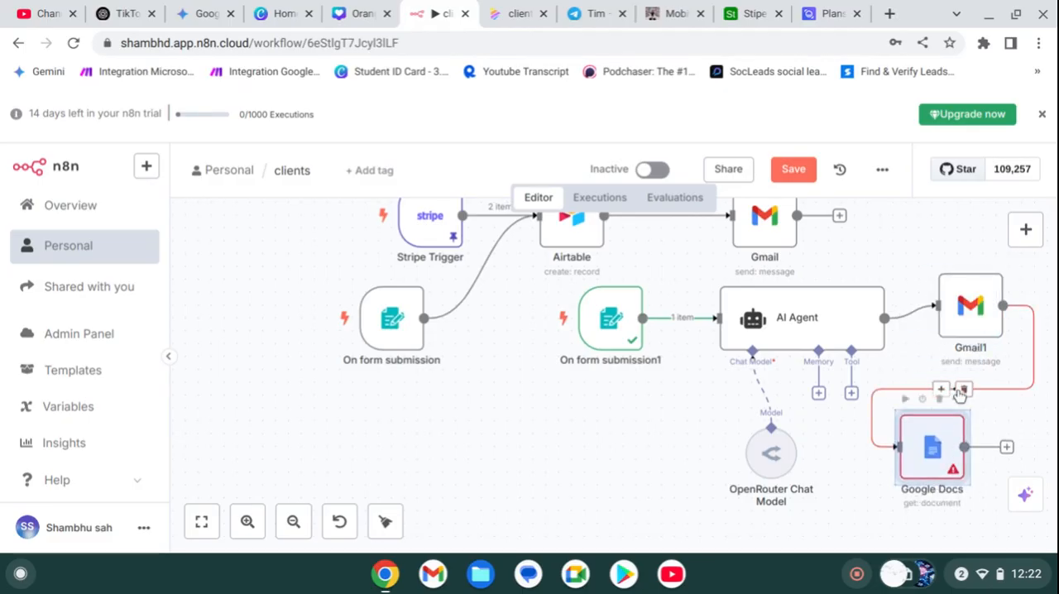
pyautogui.rightClick(923, 403)
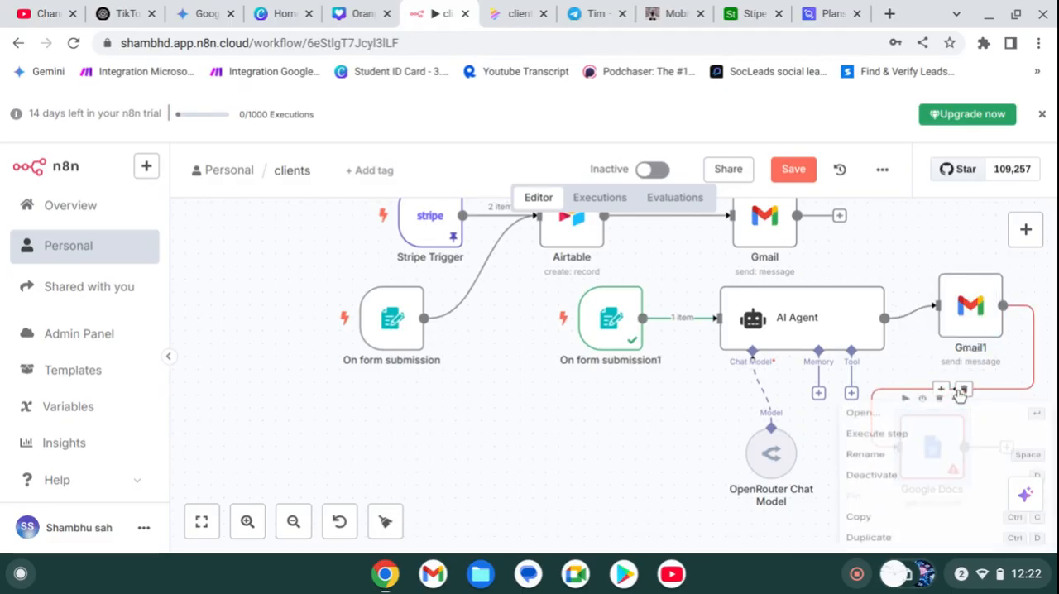
pyautogui.click(901, 374)
pyautogui.click(964, 391)
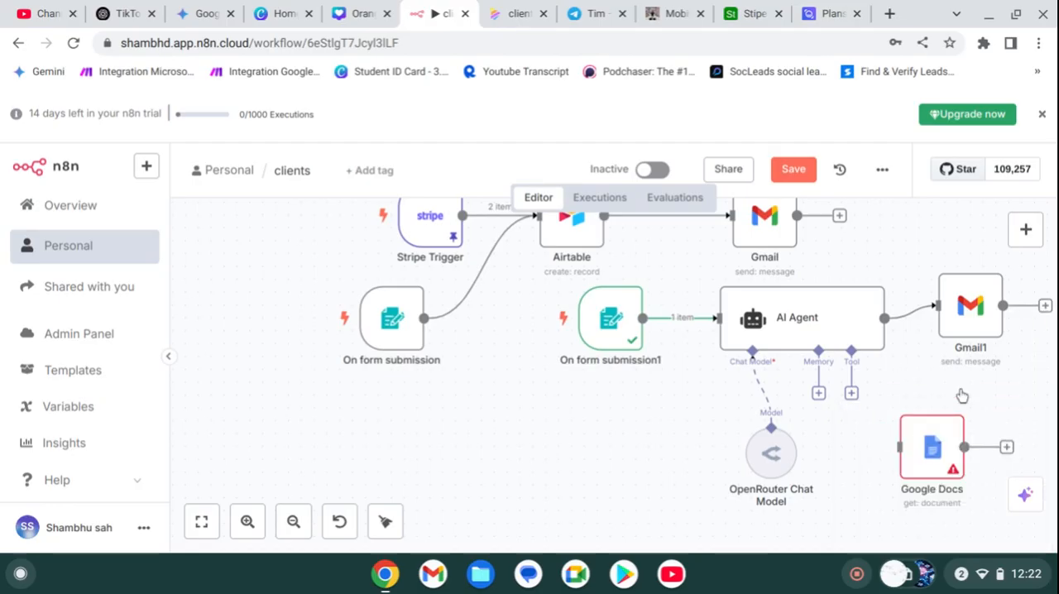
pyautogui.moveTo(913, 447); pyautogui.dragTo(414, 443)
# Step: Add an AI Agent node connected to the output of the Google Docs node
pyautogui.click(505, 458)
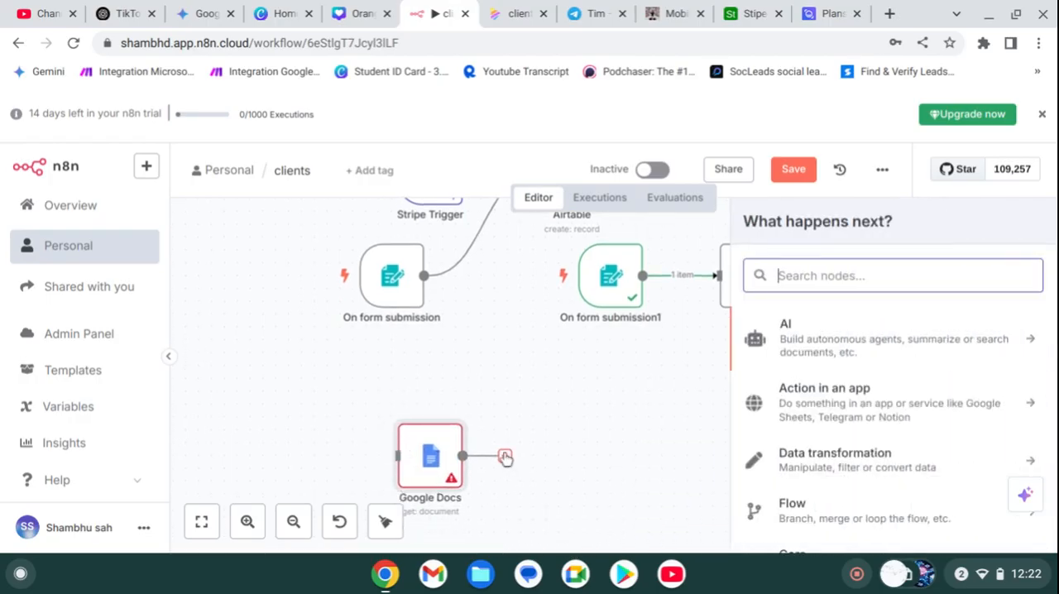
pyautogui.click(820, 351)
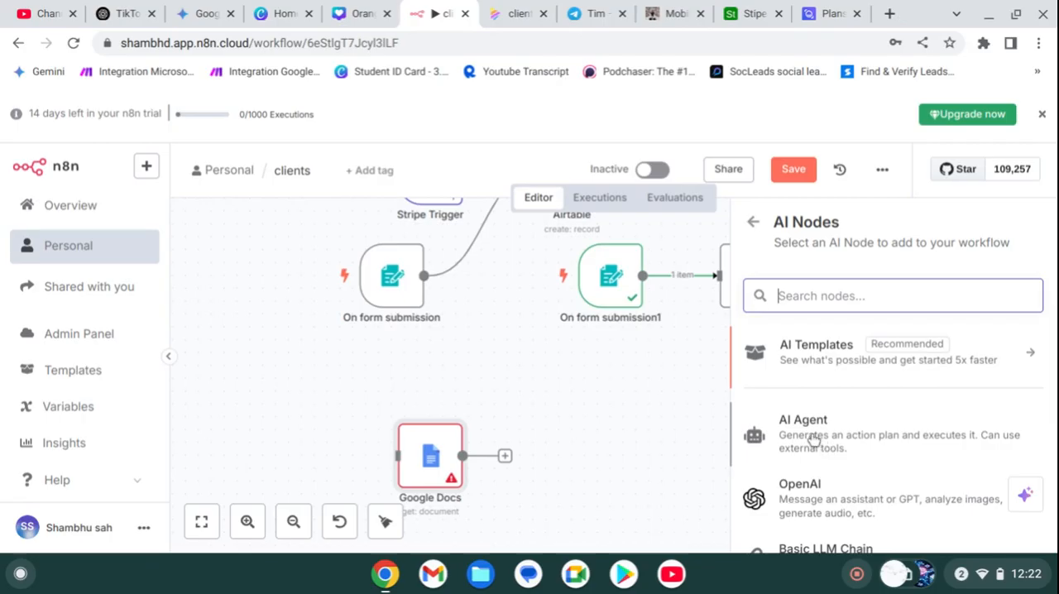
pyautogui.click(815, 441)
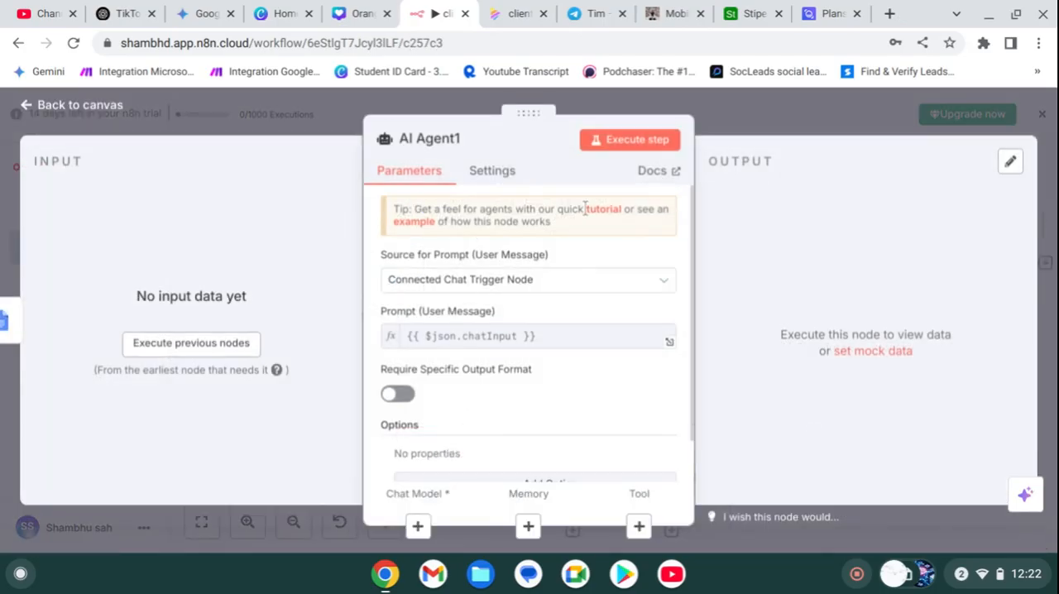
pyautogui.scroll(-1, 446, 377)
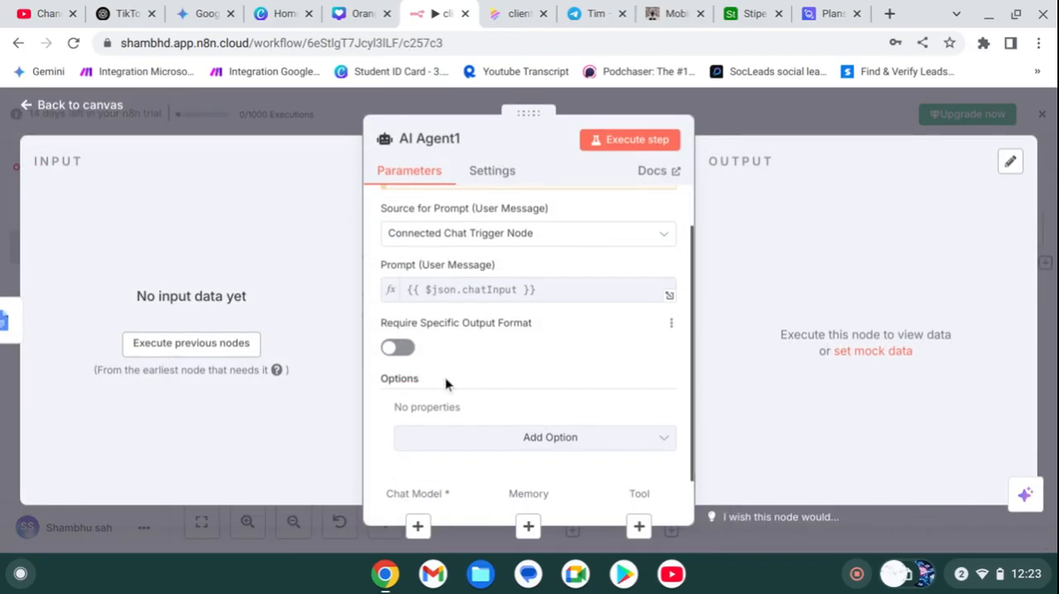
pyautogui.click(743, 123)
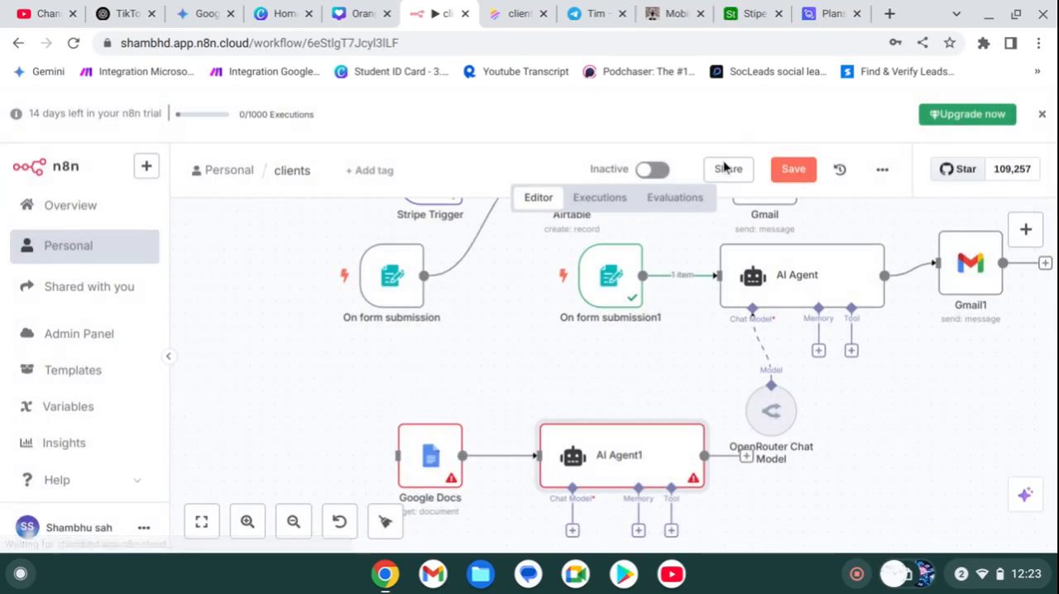
# Step: Attach an OpenAI Chat Model to the AI agent that follows Google Docs and position it below the agent
pyautogui.click(572, 531)
pyautogui.scroll(-5, 815, 356)
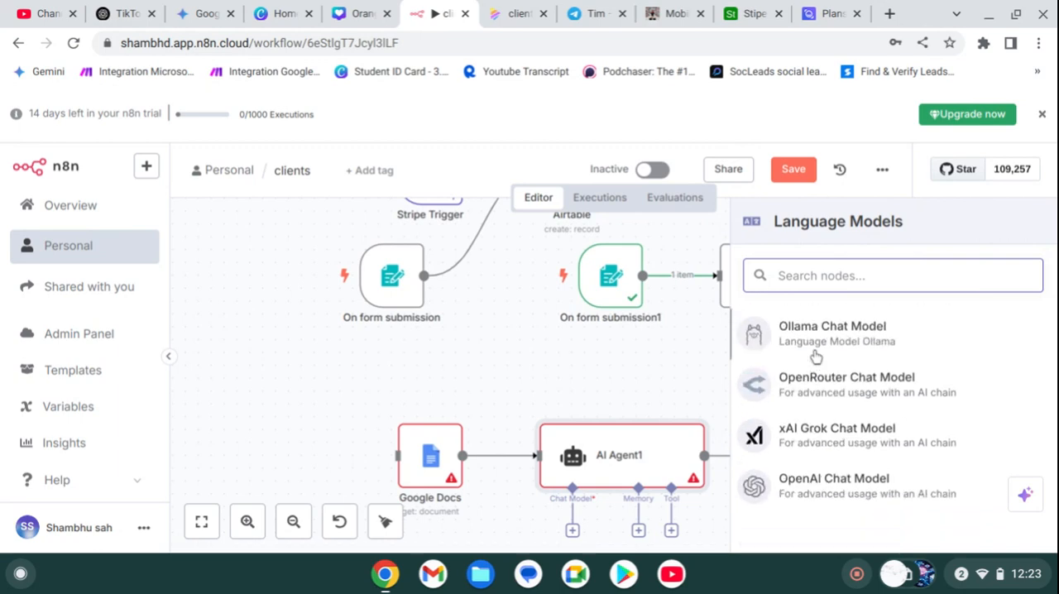
pyautogui.click(805, 488)
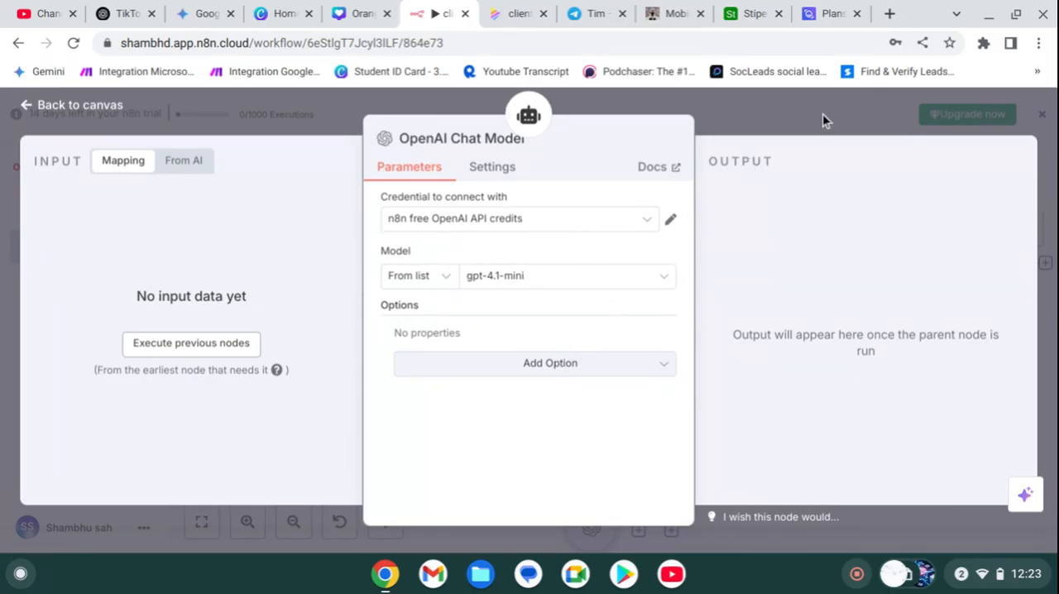
pyautogui.click(736, 131)
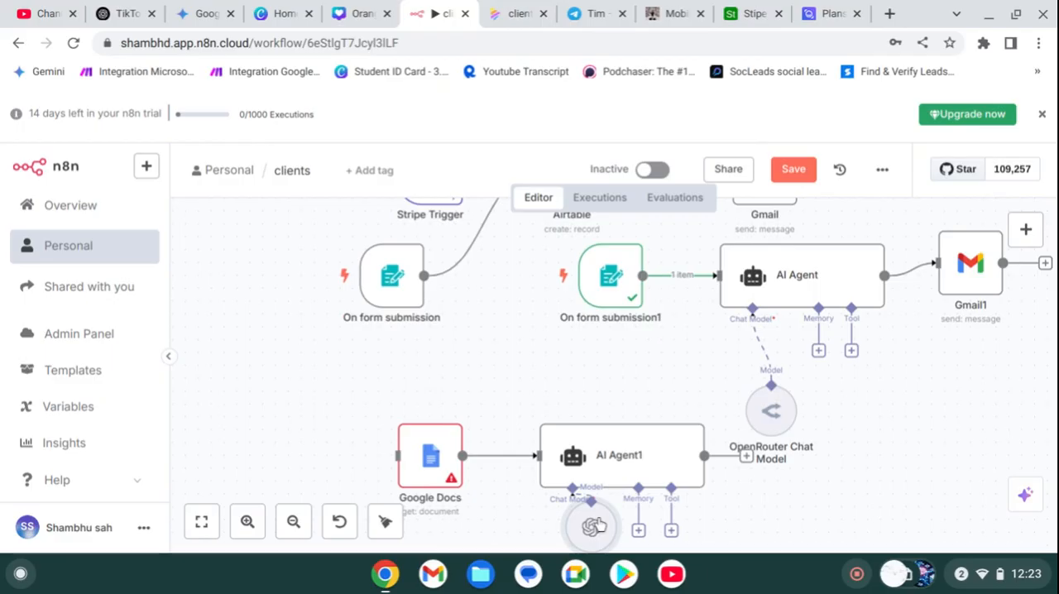
pyautogui.moveTo(600, 527); pyautogui.dragTo(568, 559)
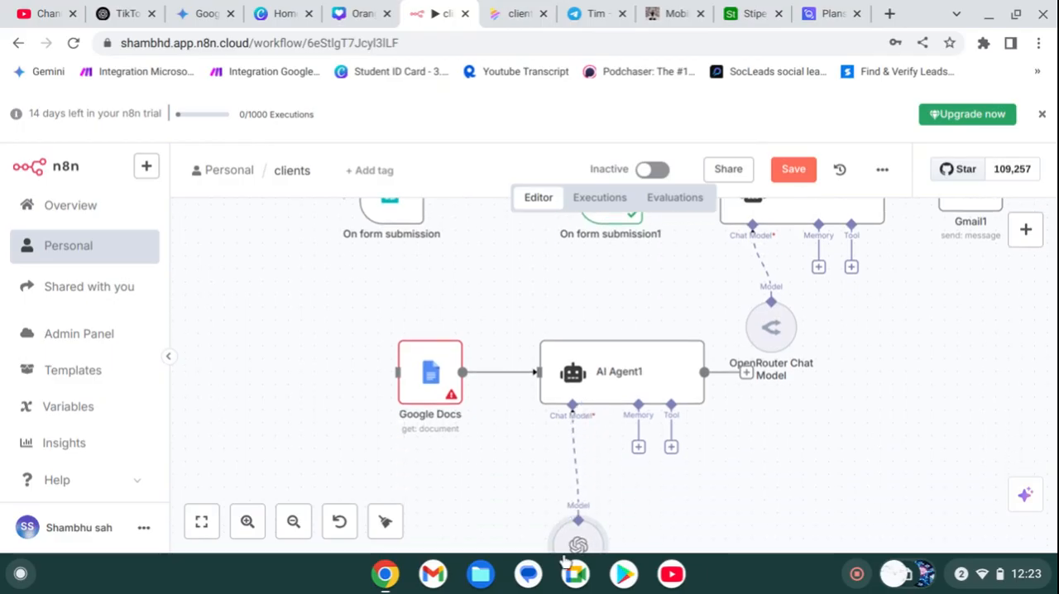
# Step: Set AI Agent1's prompt source to Define below and enter the prompt "summurizes this meeting crate email"
pyautogui.doubleClick(622, 378)
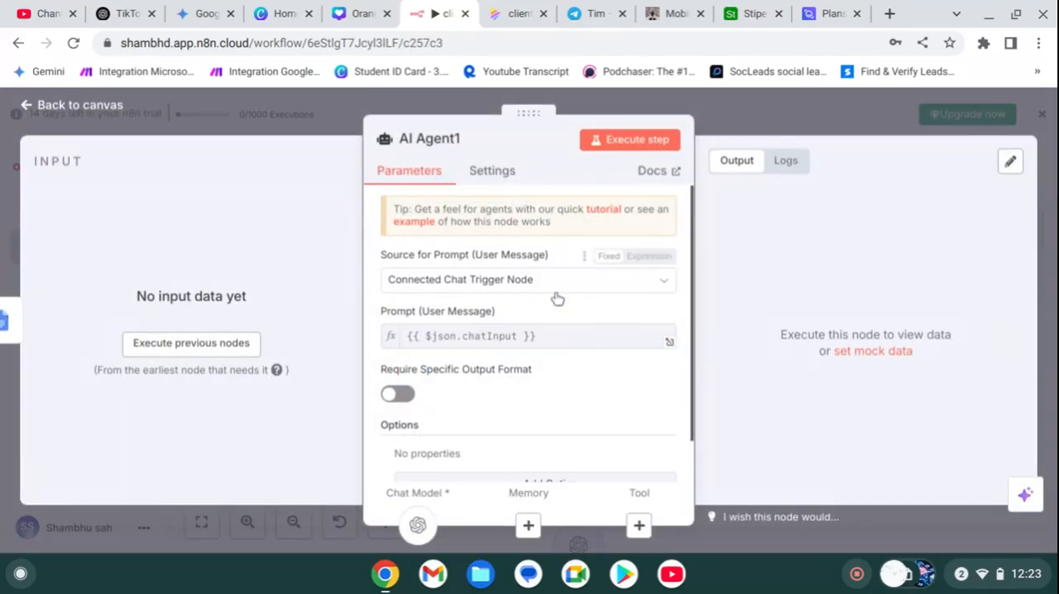
pyautogui.click(554, 285)
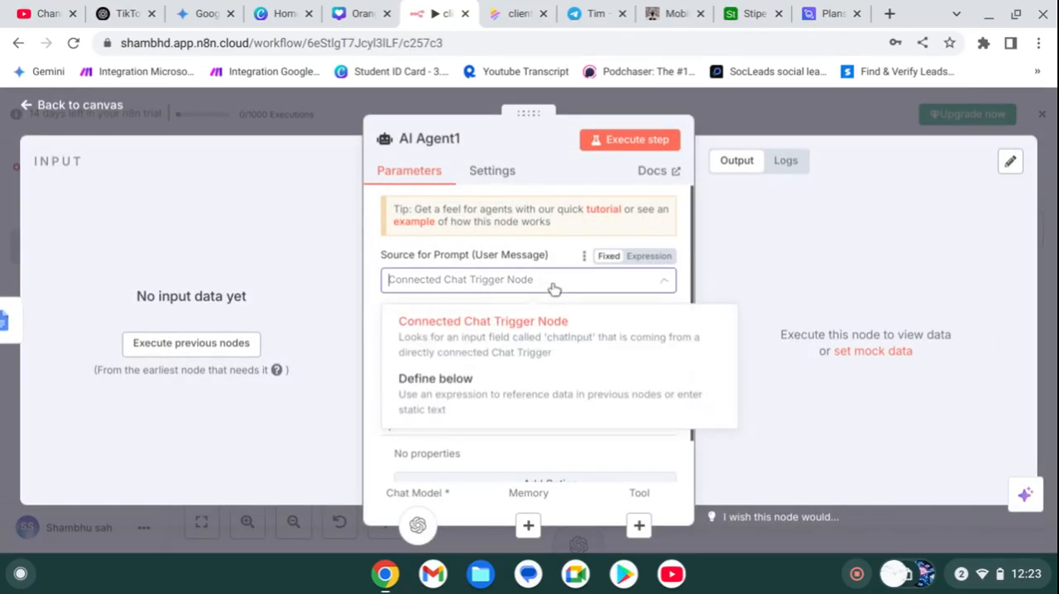
pyautogui.click(550, 403)
pyautogui.click(476, 352)
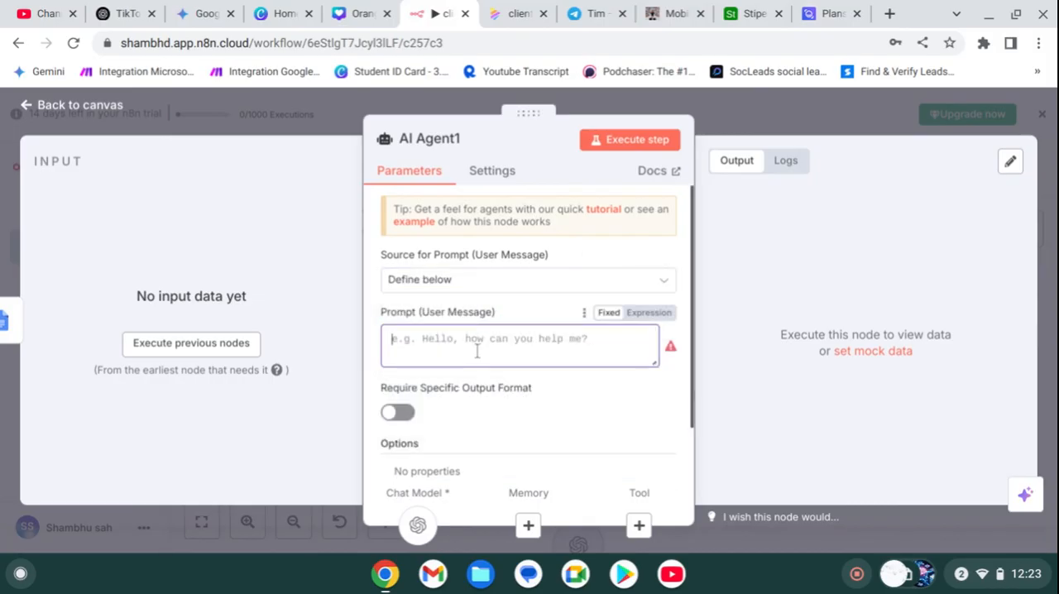
pyautogui.write('summurix')
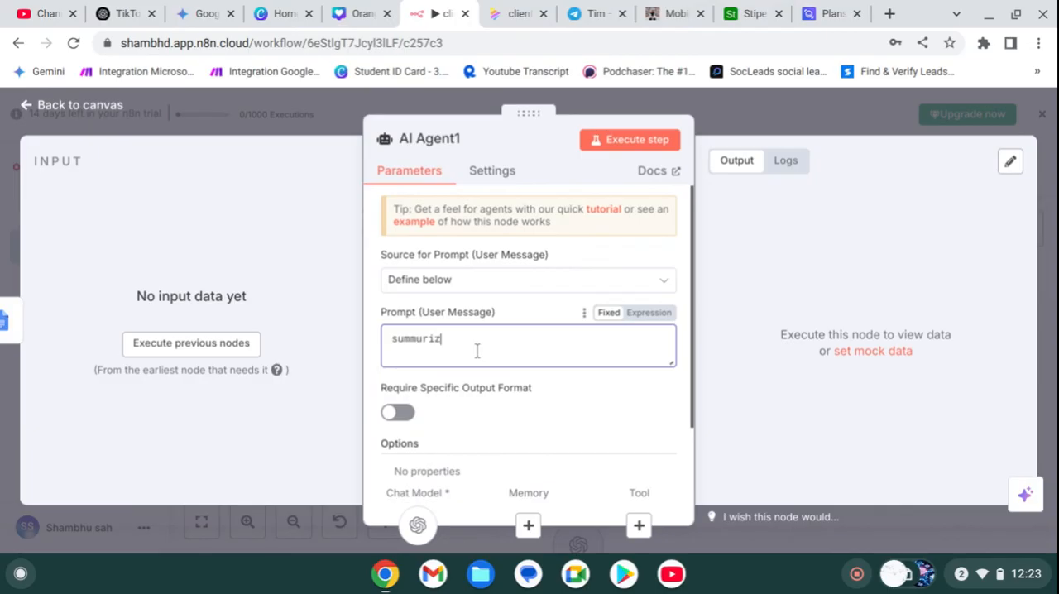
pyautogui.write('es this meeting crate email')
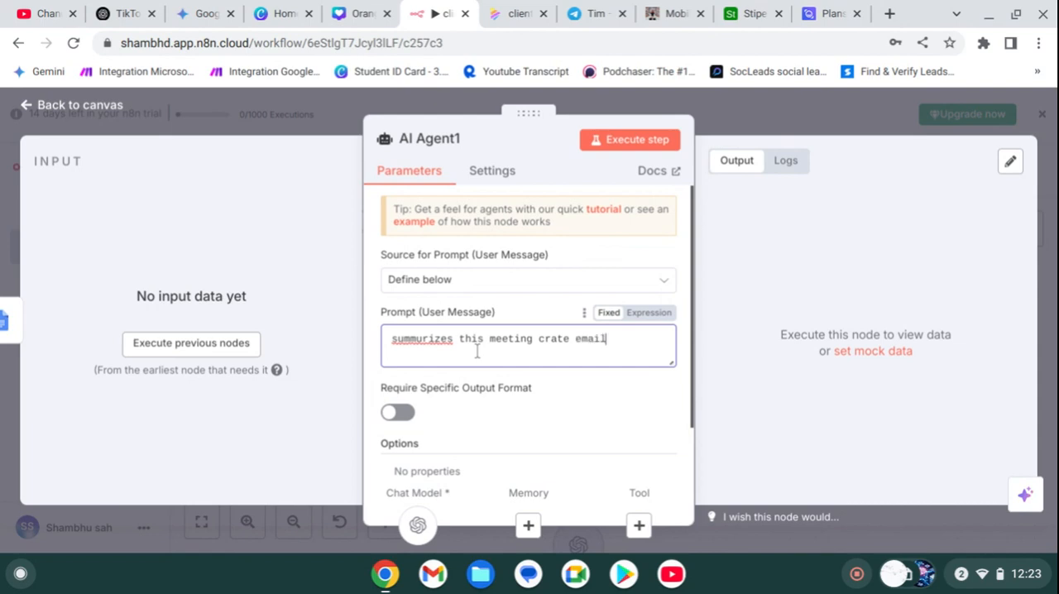
pyautogui.click(746, 95)
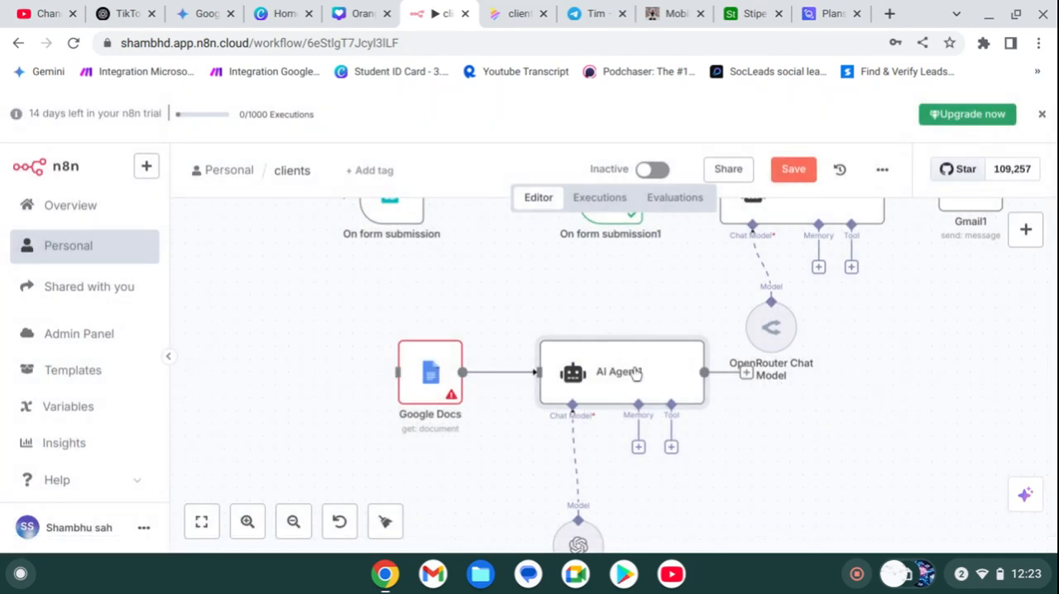
# Step: Duplicate the Gmail1 node, place the copy beyond AI Agent1 and connect AI Agent1's output to it
pyautogui.scroll(4, 732, 368)
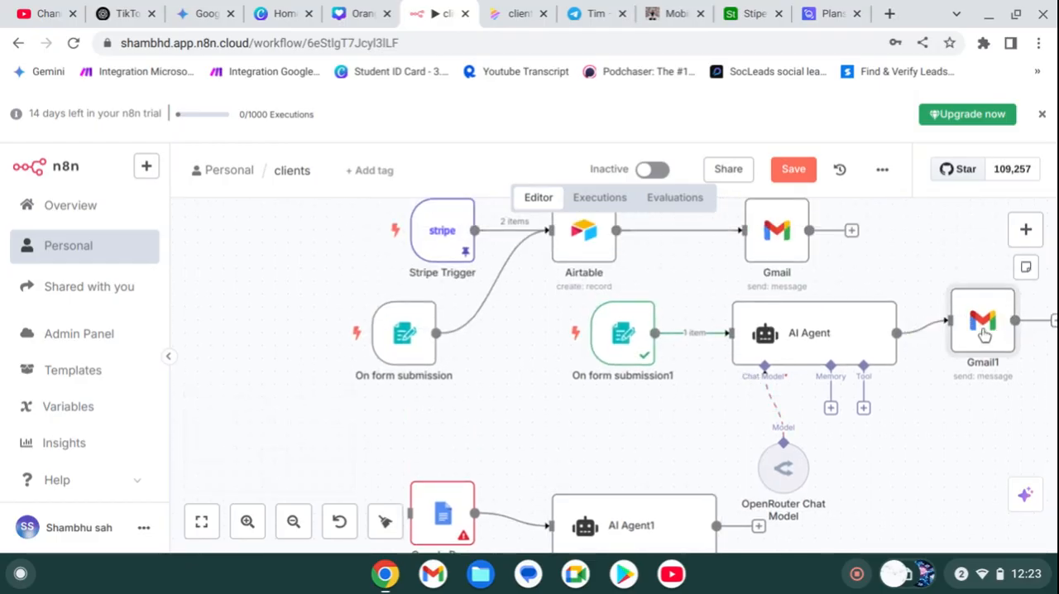
pyautogui.hotkey('ctrl', 'd')
pyautogui.moveTo(1040, 403); pyautogui.dragTo(877, 571)
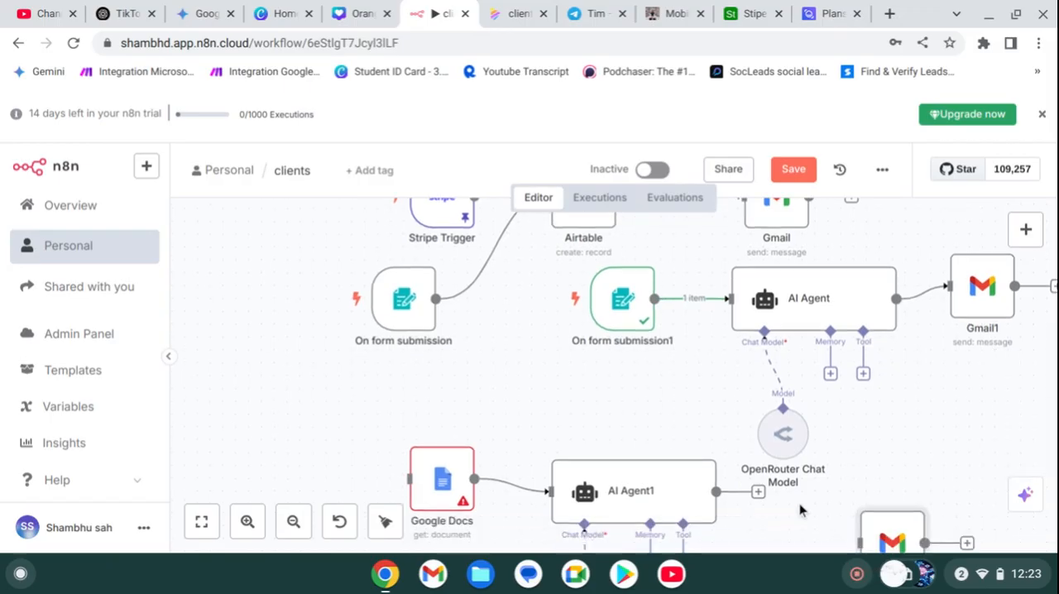
pyautogui.moveTo(759, 492); pyautogui.dragTo(841, 537)
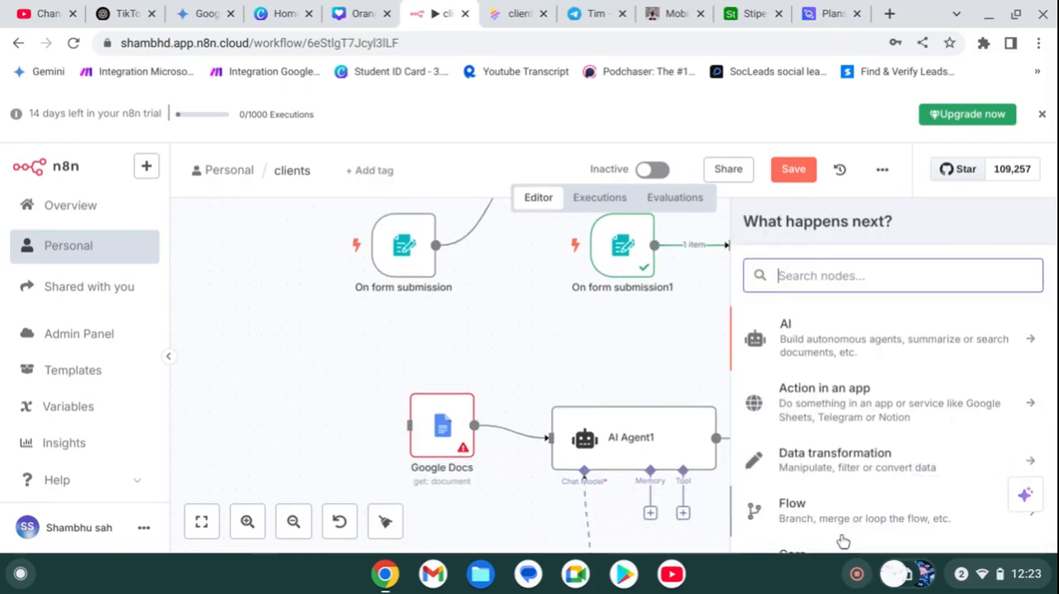
pyautogui.click(672, 333)
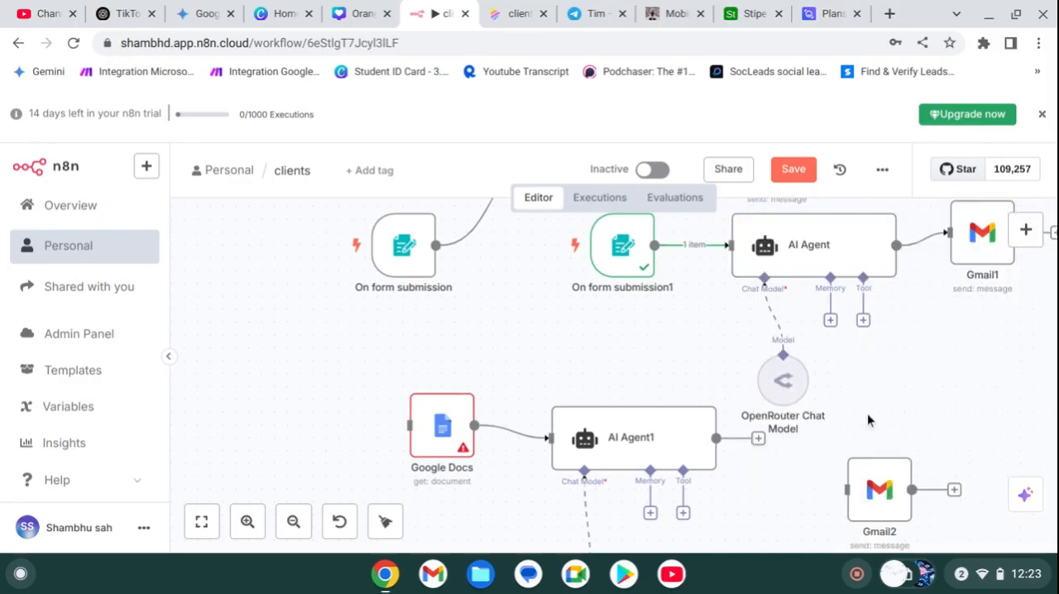
pyautogui.moveTo(757, 442); pyautogui.dragTo(825, 492)
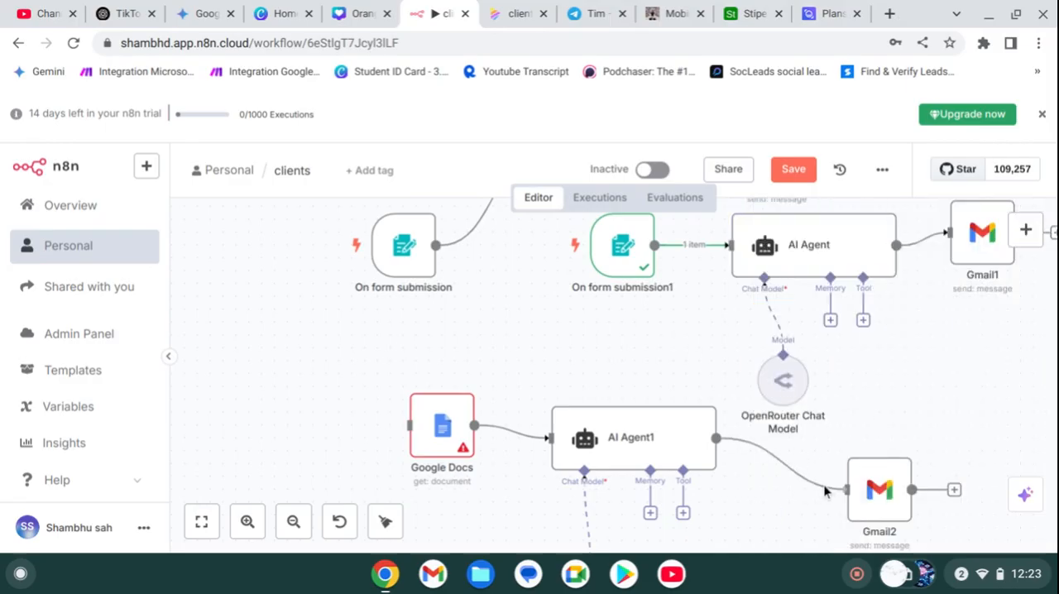
# Step: Replace the Gmail2 node's subject with "summary", close its settings and save the workflow
pyautogui.doubleClick(879, 494)
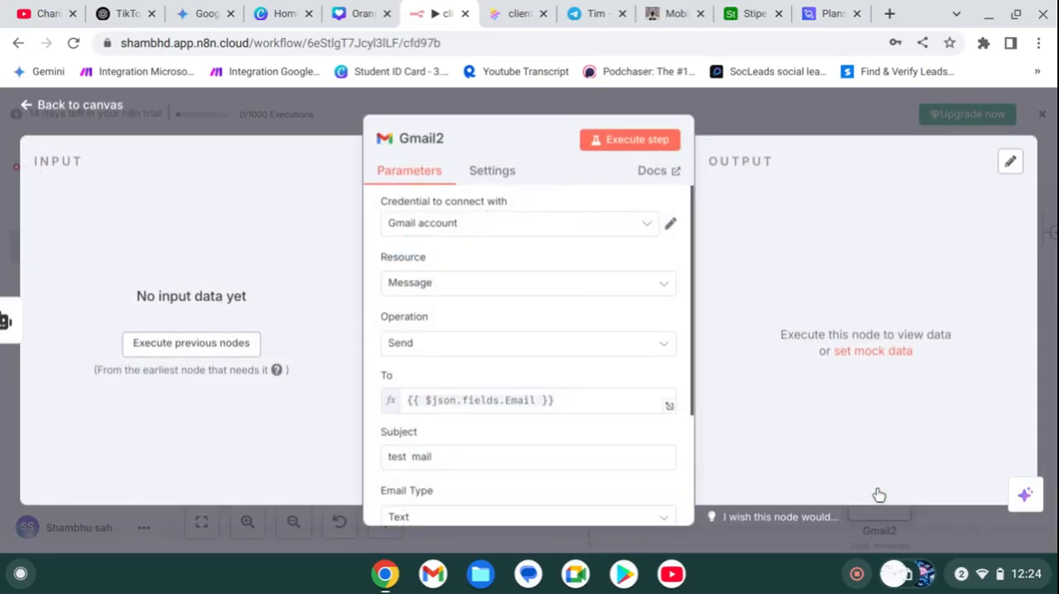
pyautogui.click(550, 289)
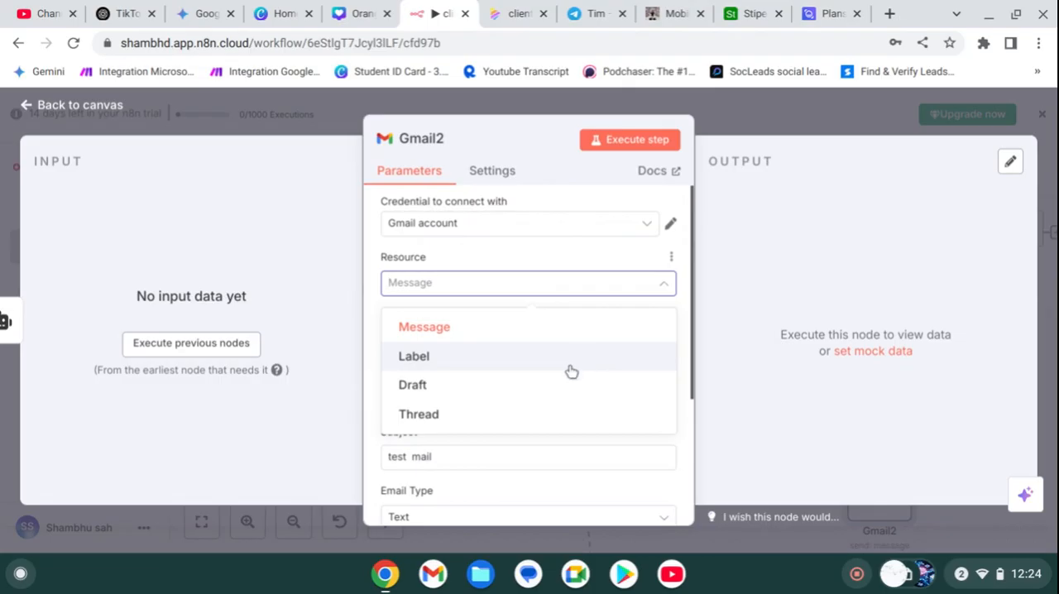
pyautogui.click(520, 263)
pyautogui.scroll(-3, 519, 264)
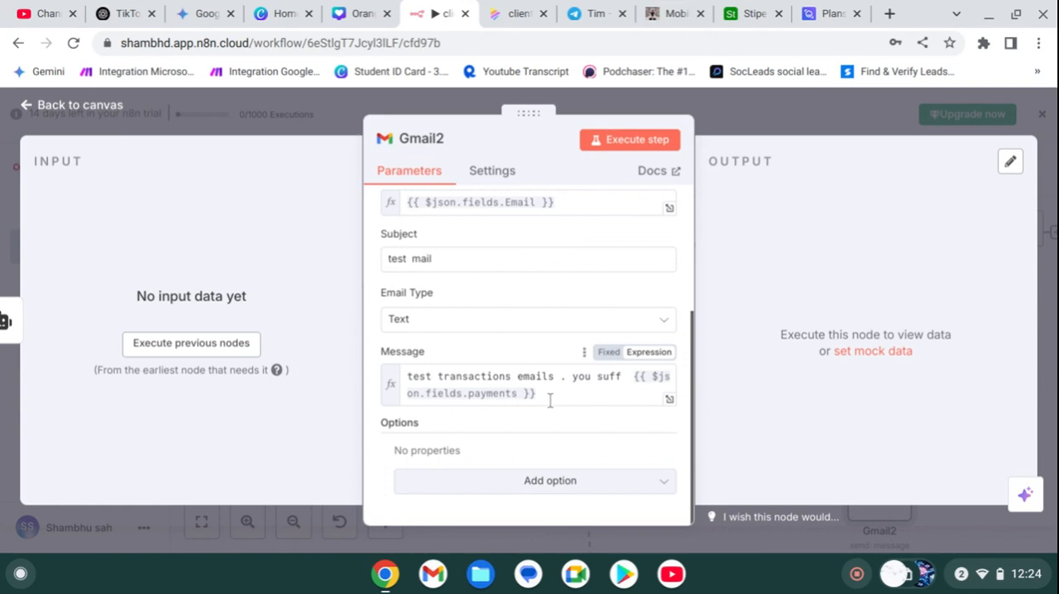
pyautogui.scroll(3, 498, 316)
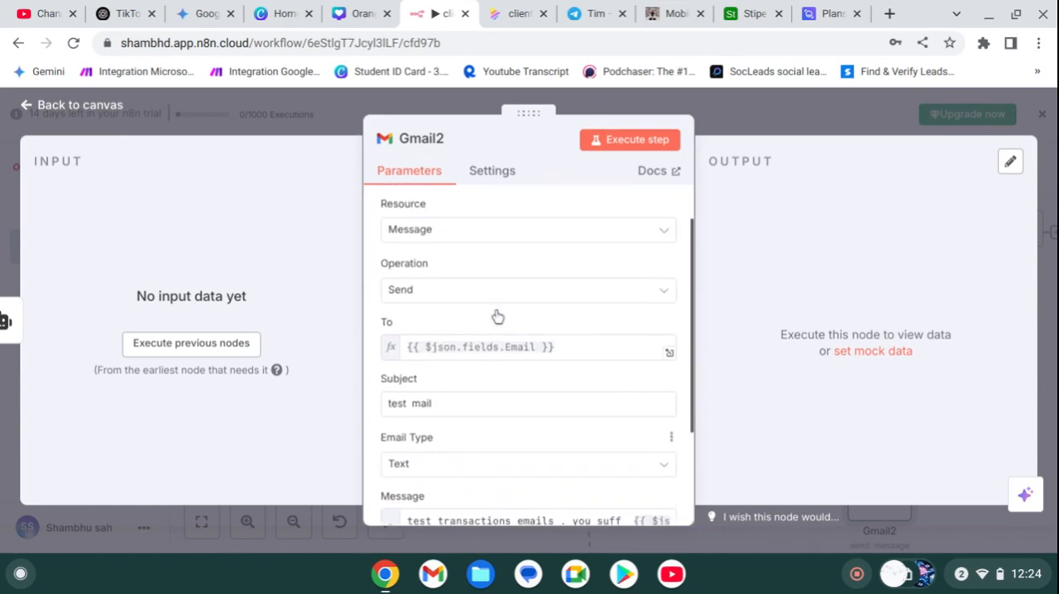
pyautogui.click(516, 391)
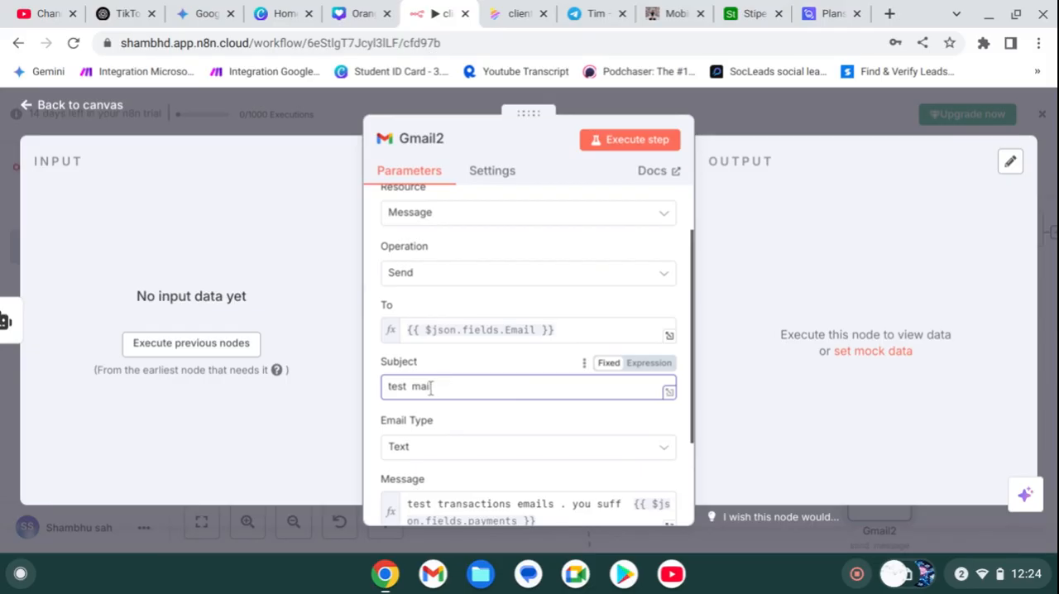
pyautogui.hotkey('ctrl', 'a')
pyautogui.press('BackSpace')
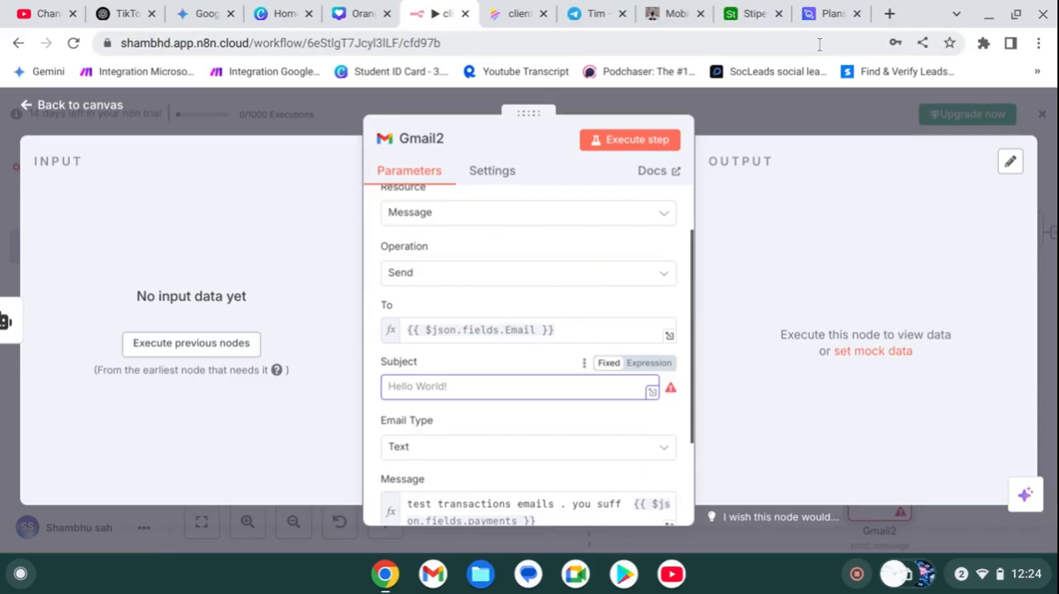
pyautogui.write('summary')
pyautogui.press('Escape')
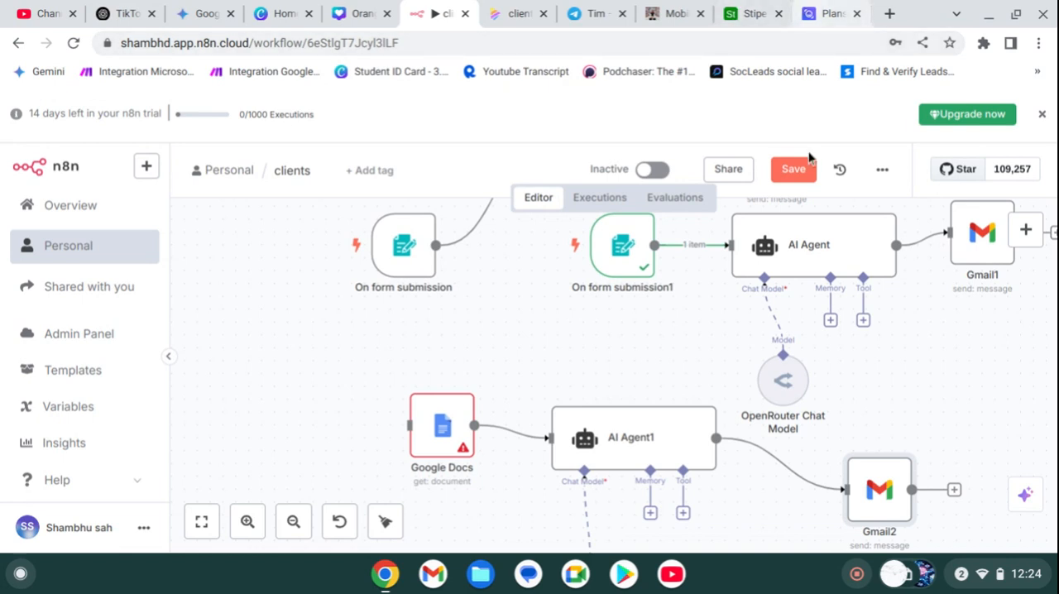
pyautogui.click(790, 170)
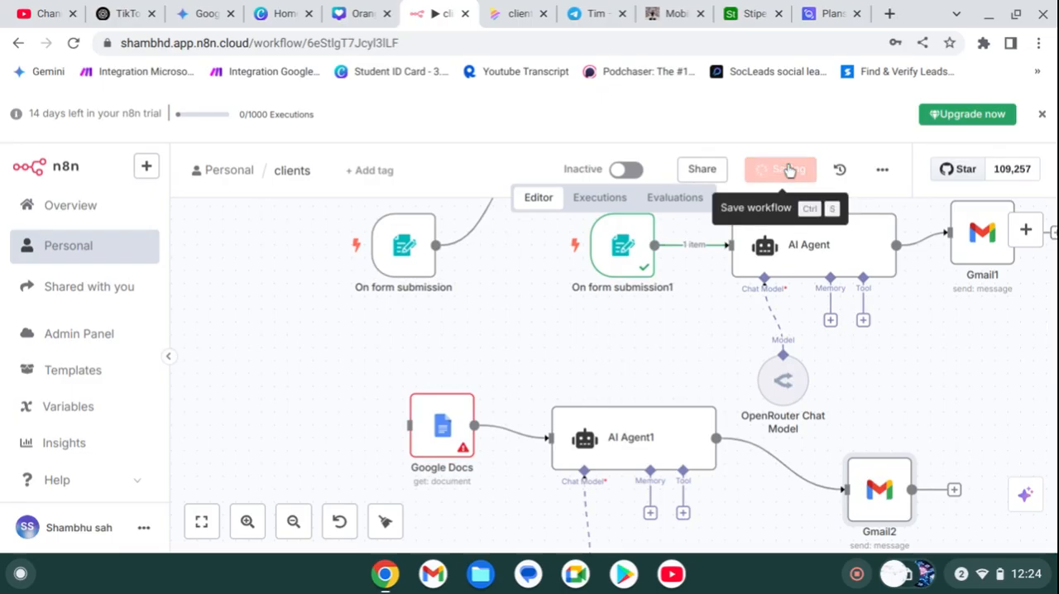